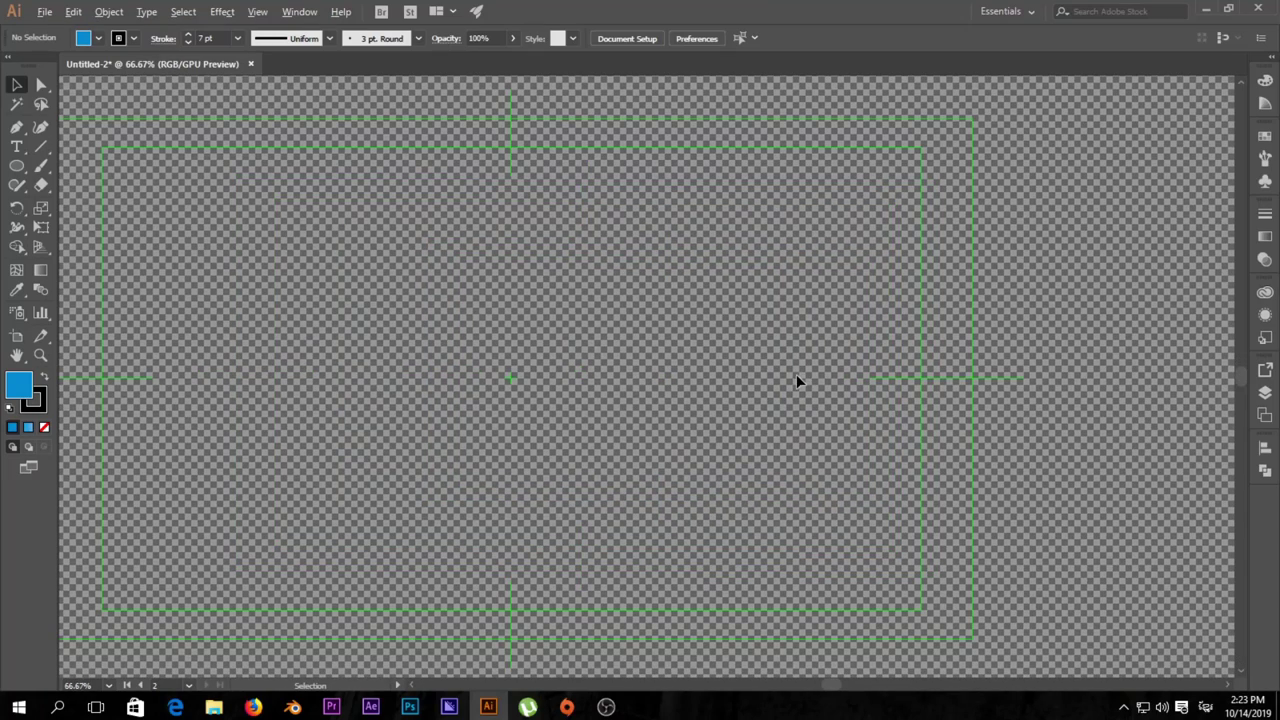
Step: Center the artboard and choose the Rounded Rectangle Tool with a 9 pt stroke
{"action": "scroll", "coordinate": [690, 318], "scroll_direction": "down", "scroll_amount": 2}
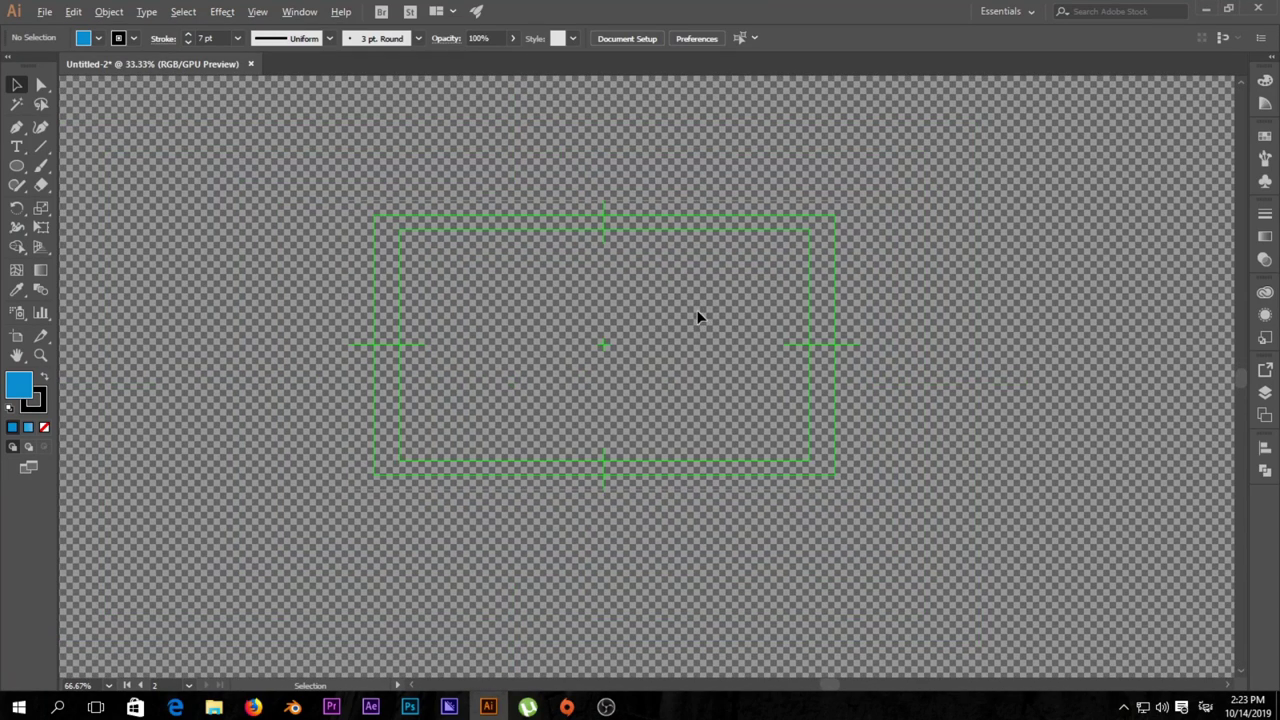
{"action": "left_click_drag", "start_coordinate": [597, 340], "coordinate": [691, 364]}
{"action": "scroll", "coordinate": [711, 347], "scroll_direction": "up", "scroll_amount": 1}
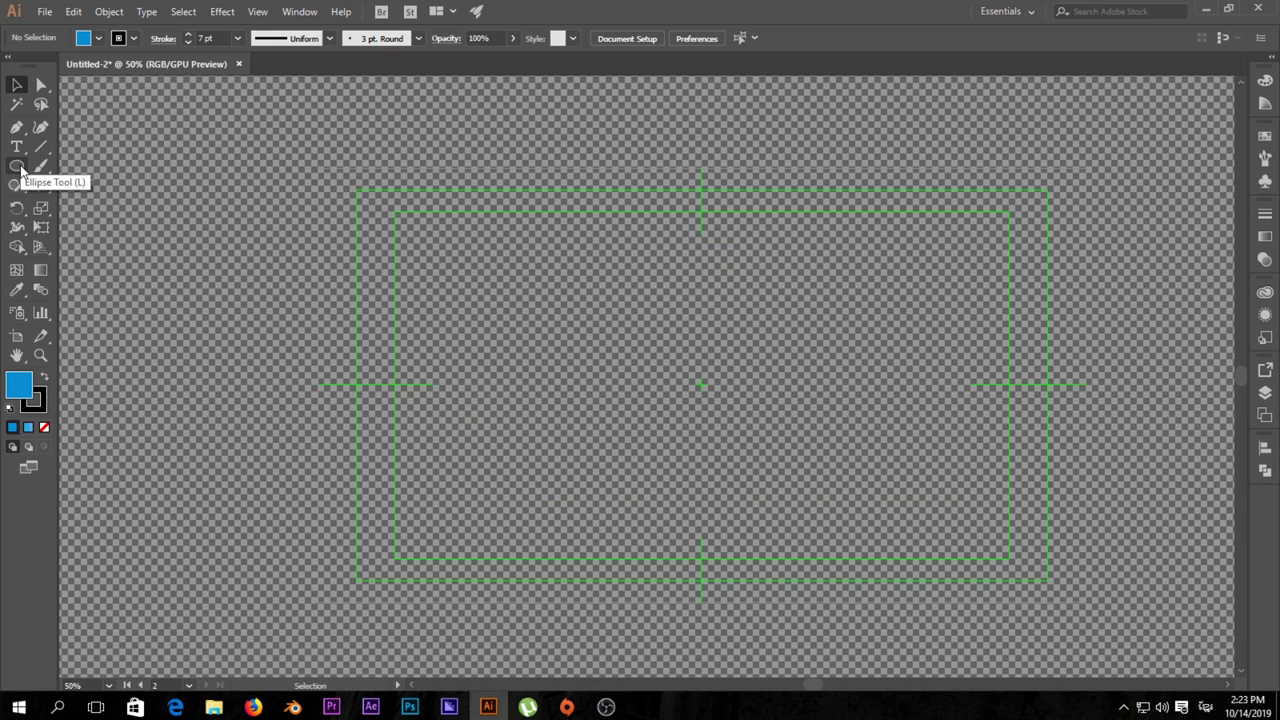
{"action": "left_click_drag", "start_coordinate": [21, 171], "coordinate": [72, 182]}
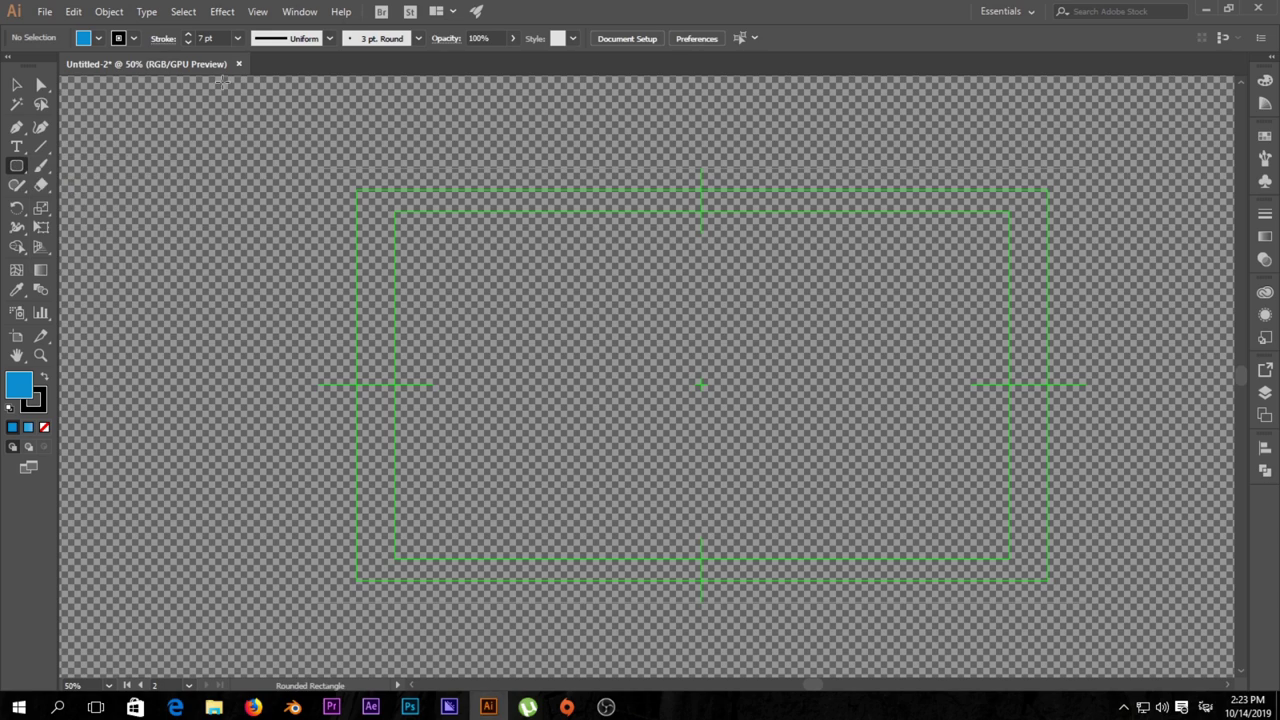
{"action": "left_click_drag", "start_coordinate": [788, 348], "coordinate": [733, 330]}
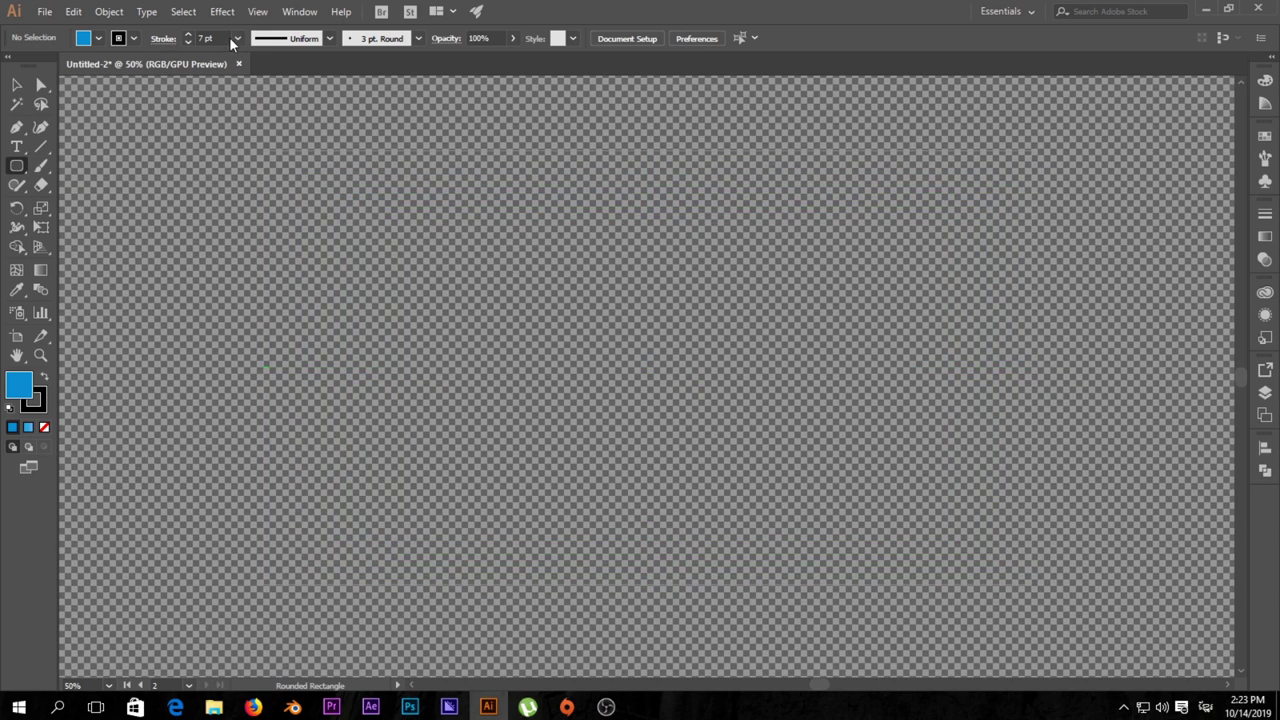
{"action": "left_click", "coordinate": [187, 34]}
{"action": "left_click", "coordinate": [188, 35]}
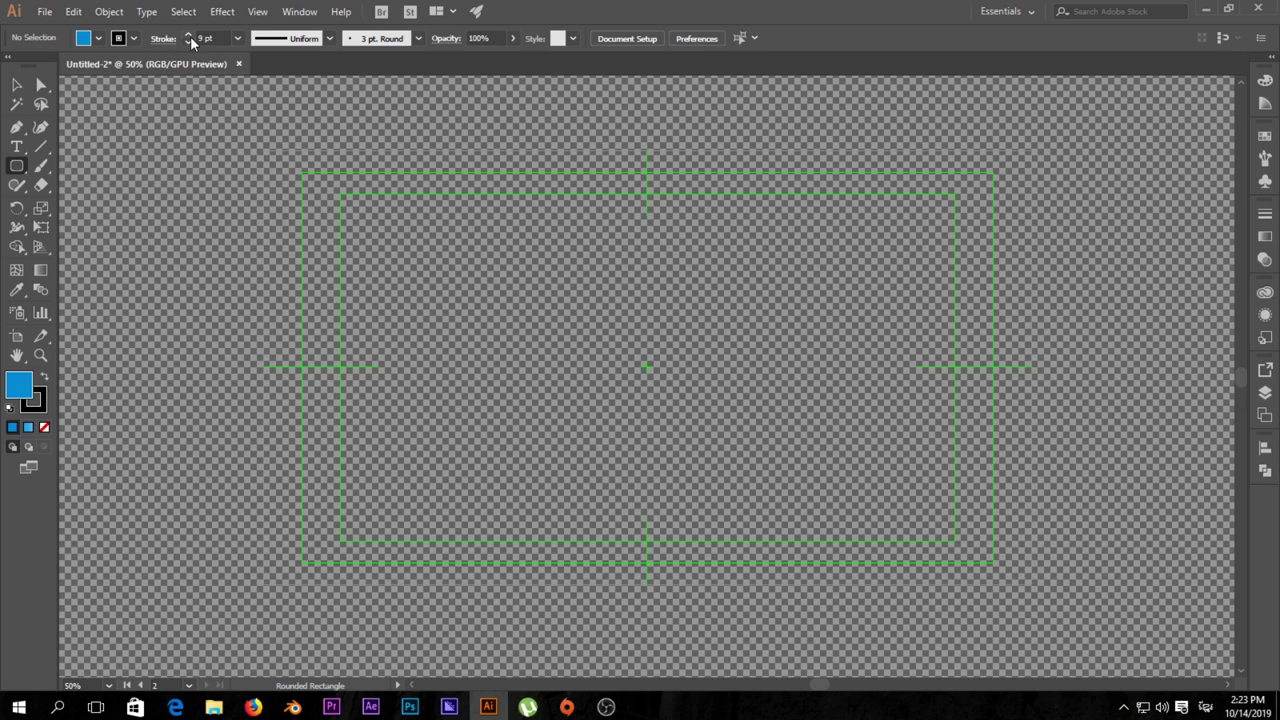
Step: Draw a wide blue rounded rectangle, about 1346 by 406 px, and nudge it up-left
{"action": "mouse_move", "coordinate": [389, 255]}
{"action": "left_mouse_down"}
{"action": "mouse_move", "coordinate": [934, 427]}
{"action": "mouse_move", "coordinate": [928, 417]}
{"action": "left_mouse_up"}
{"action": "left_click", "coordinate": [16, 84]}
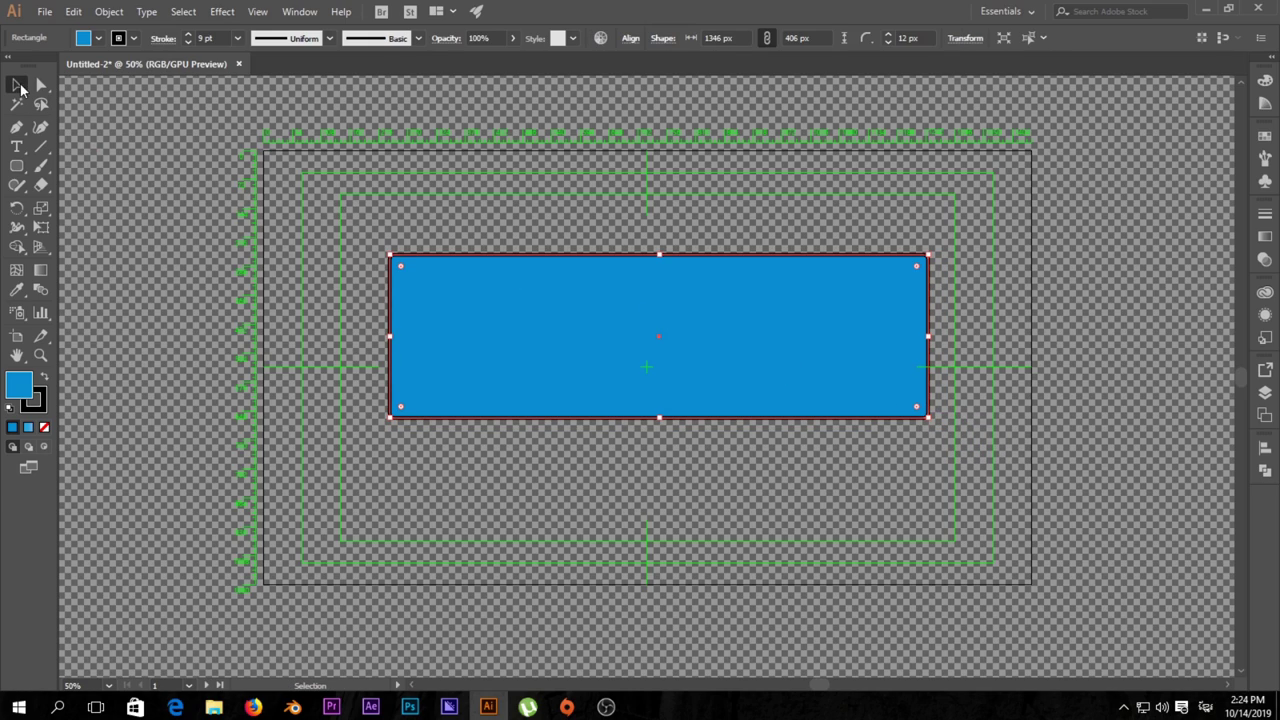
{"action": "left_click", "coordinate": [725, 239]}
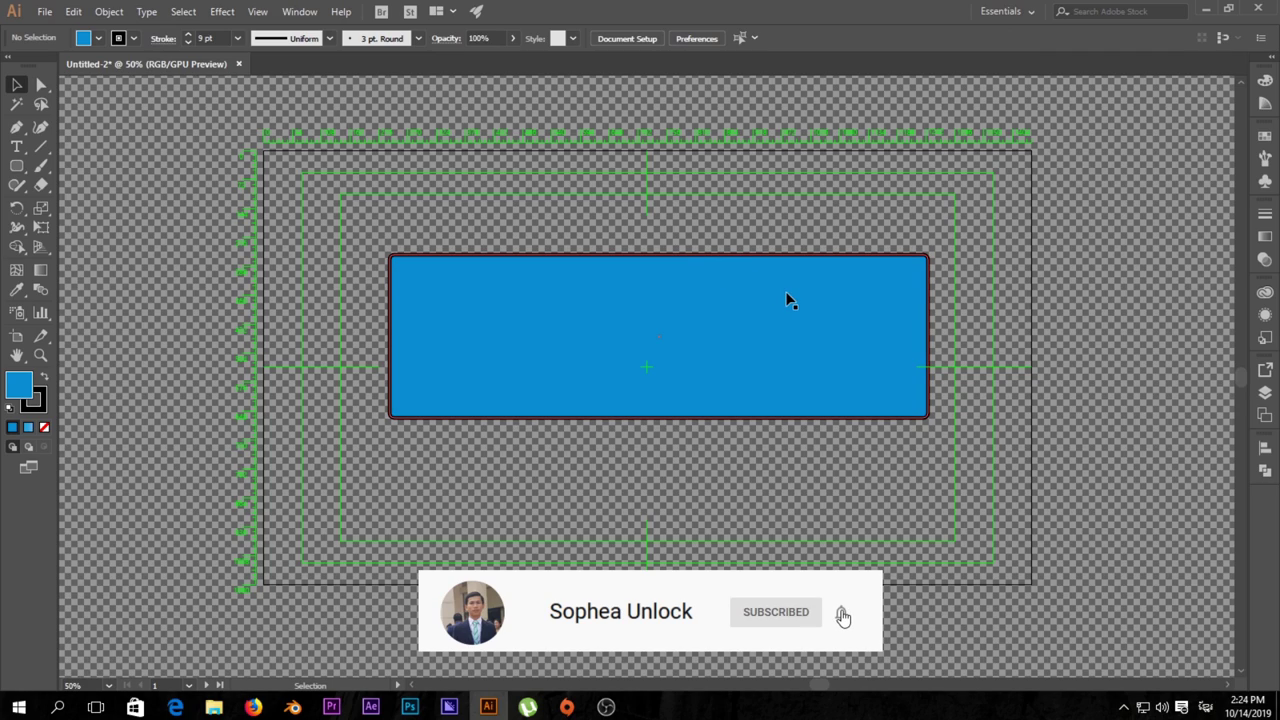
{"action": "left_click_drag", "start_coordinate": [787, 299], "coordinate": [780, 286]}
{"action": "left_click", "coordinate": [777, 229]}
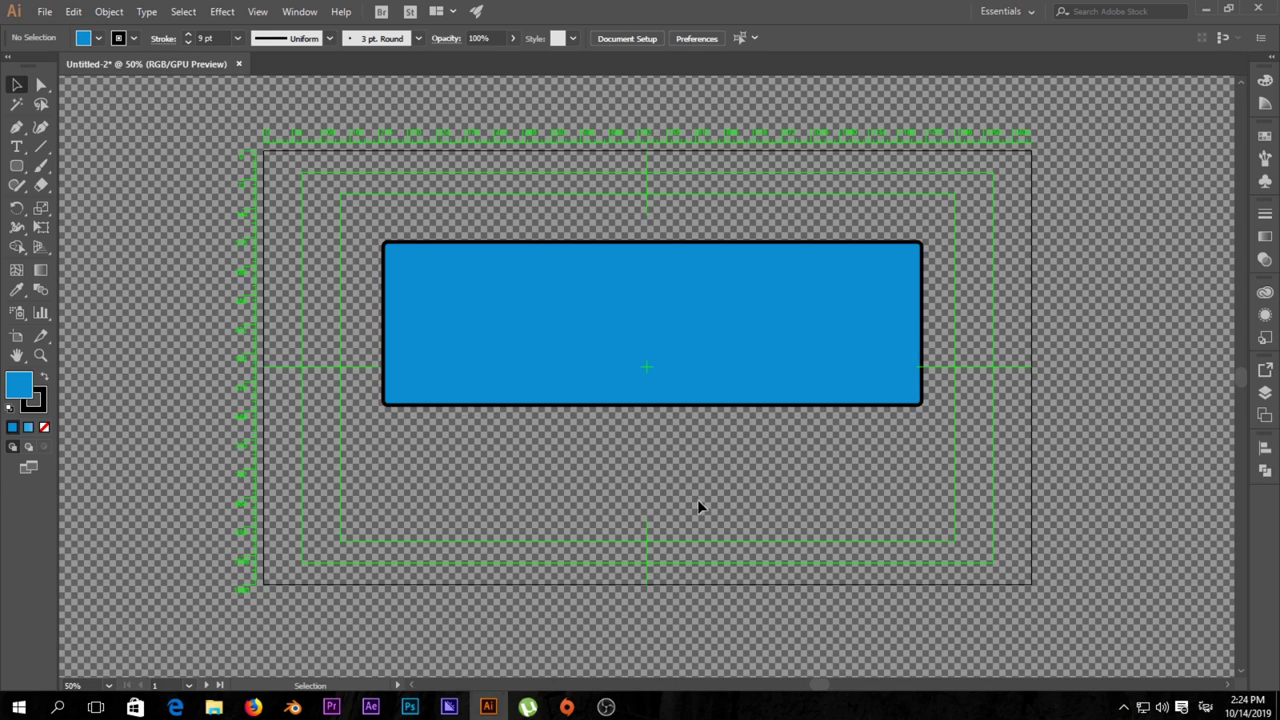
Step: Draw an outlined circle on the body's lower-left edge
{"action": "left_click", "coordinate": [18, 168]}
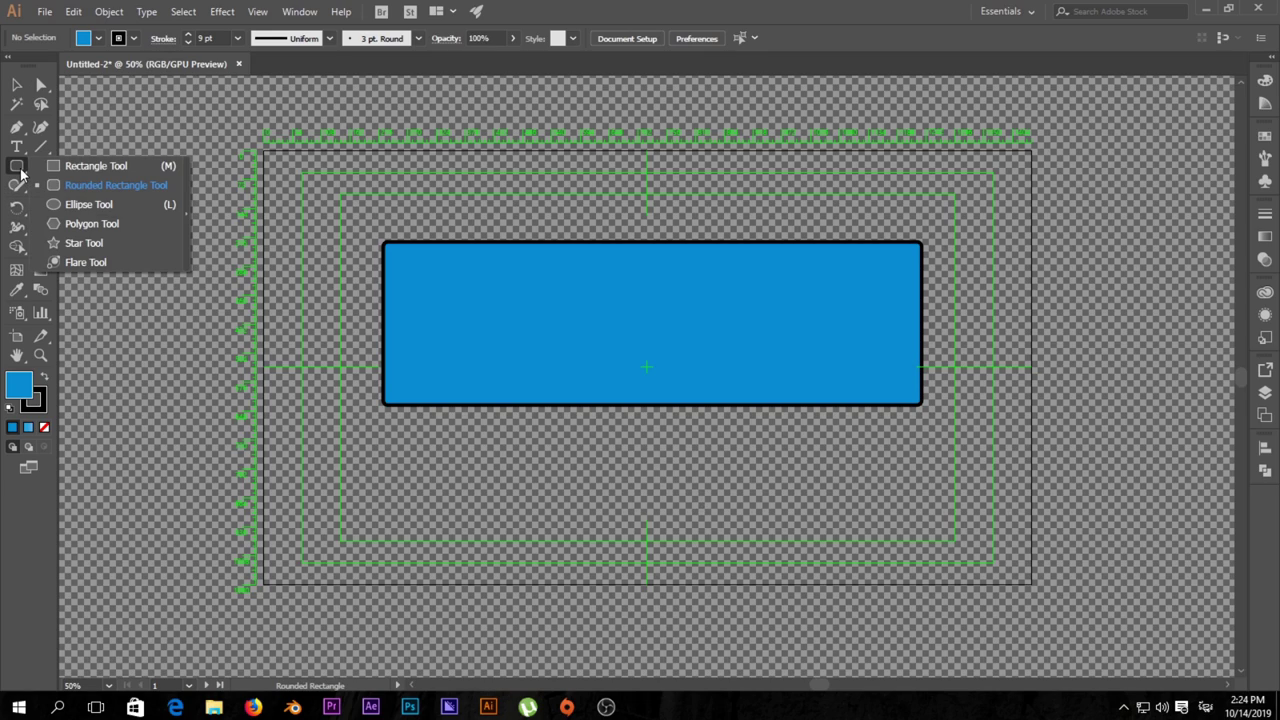
{"action": "left_click", "coordinate": [92, 205]}
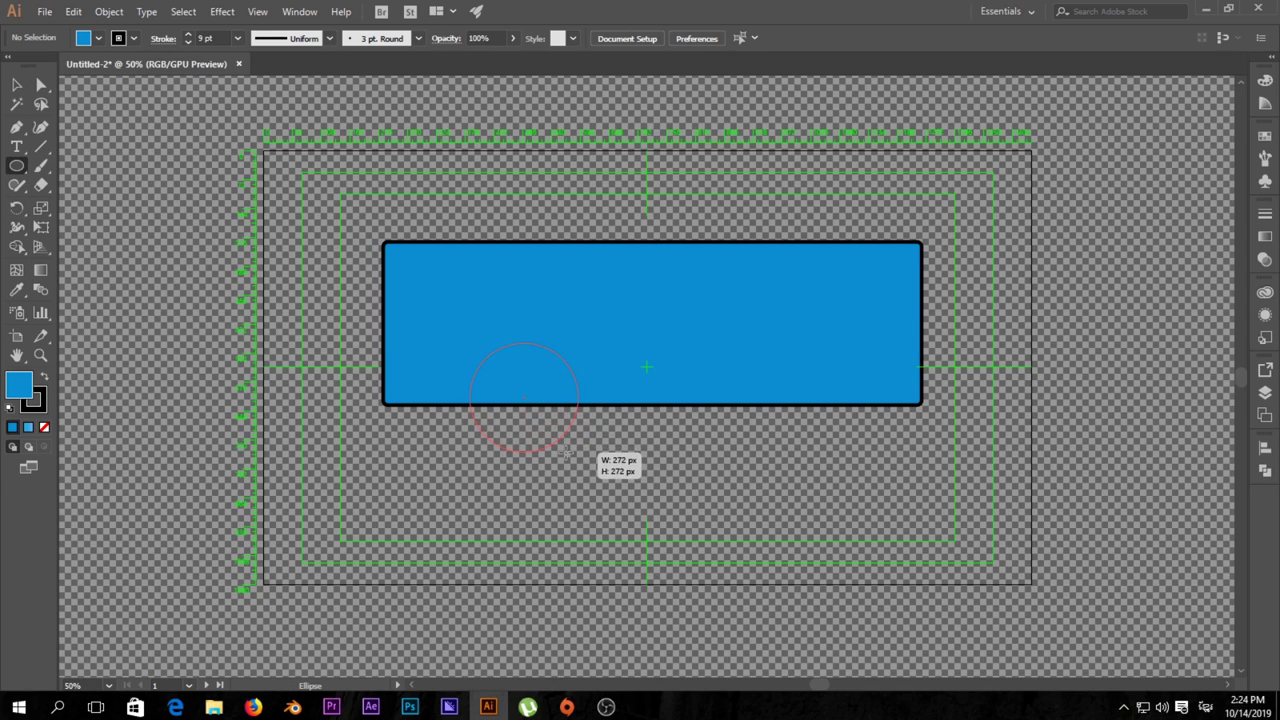
{"action": "left_click_drag", "start_coordinate": [525, 400], "coordinate": [535, 432]}
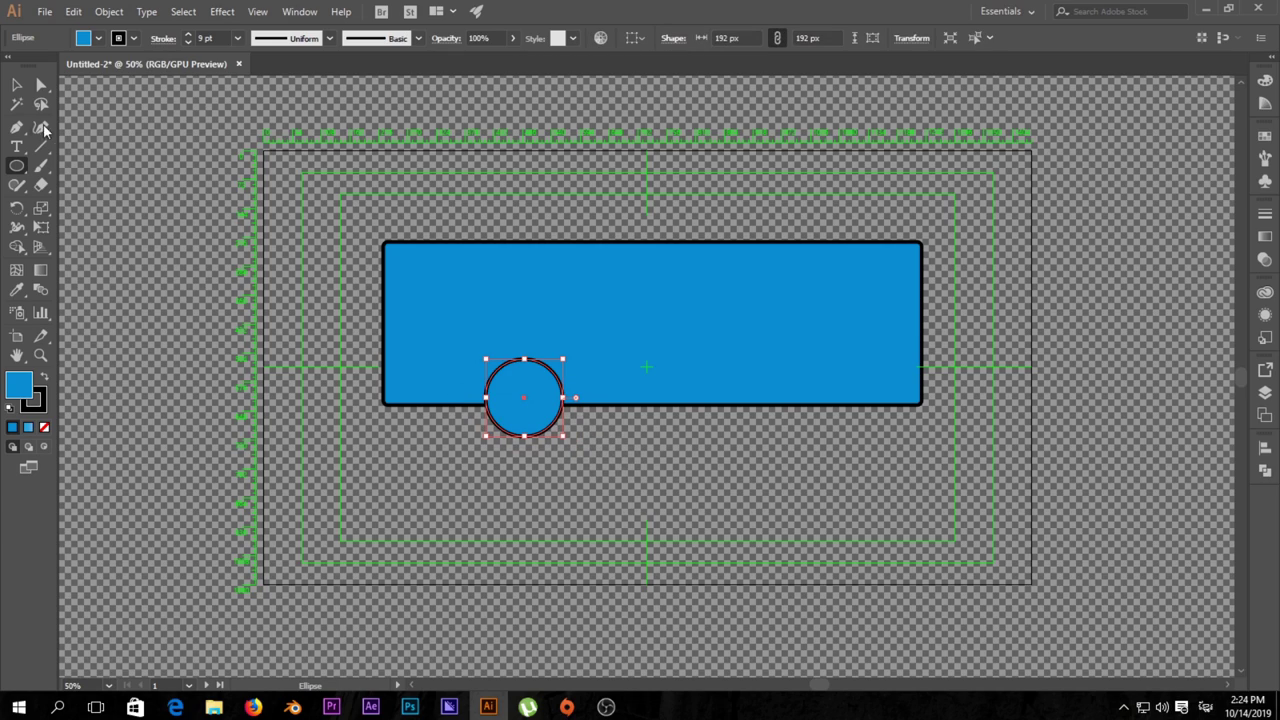
{"action": "left_click", "coordinate": [17, 85]}
{"action": "scroll", "coordinate": [532, 394], "scroll_direction": "up", "scroll_amount": 2}
{"action": "left_click_drag", "start_coordinate": [543, 370], "coordinate": [540, 378]}
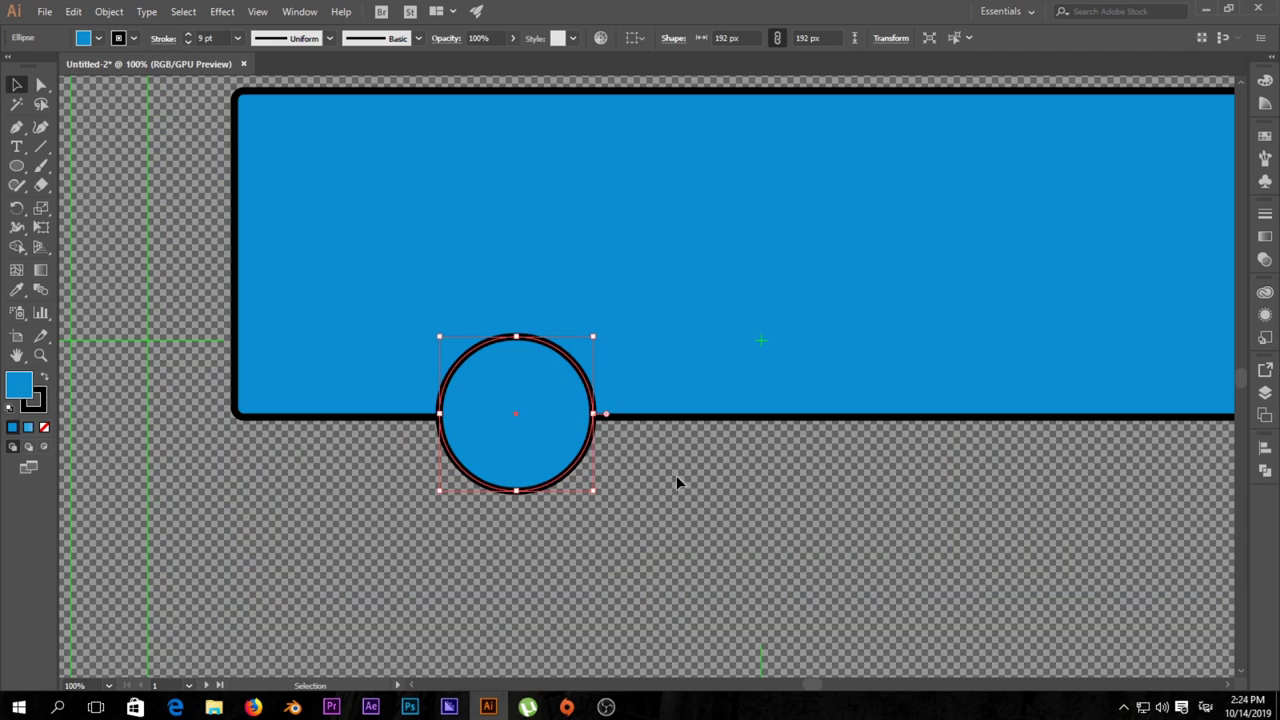
{"action": "left_click", "coordinate": [643, 423]}
Step: Nudge the circle down and shrink it to a 152 px wheel
{"action": "left_click", "coordinate": [643, 418]}
{"action": "left_click", "coordinate": [563, 390]}
{"action": "key", "text": "Down"}
{"action": "key", "text": "Down"}
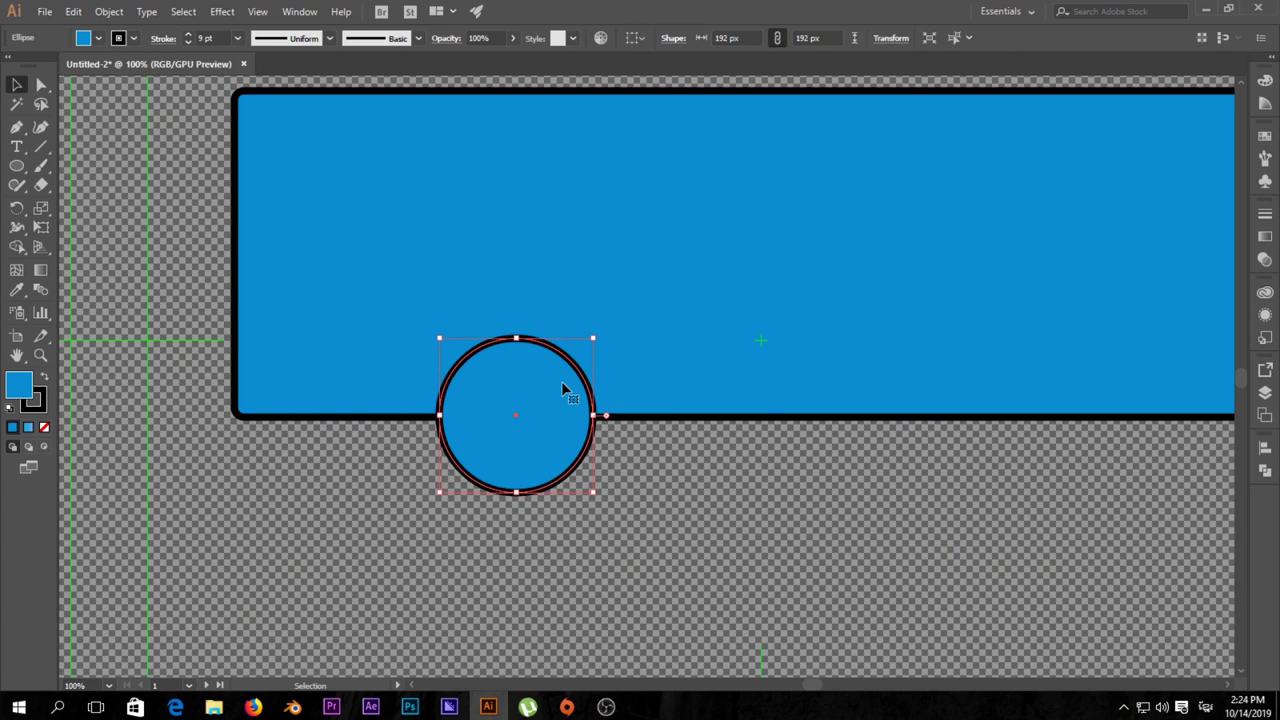
{"action": "key", "text": "Down"}
{"action": "scroll", "coordinate": [665, 487], "scroll_direction": "down", "scroll_amount": 2}
{"action": "scroll", "coordinate": [661, 486], "scroll_direction": "up", "scroll_amount": 1}
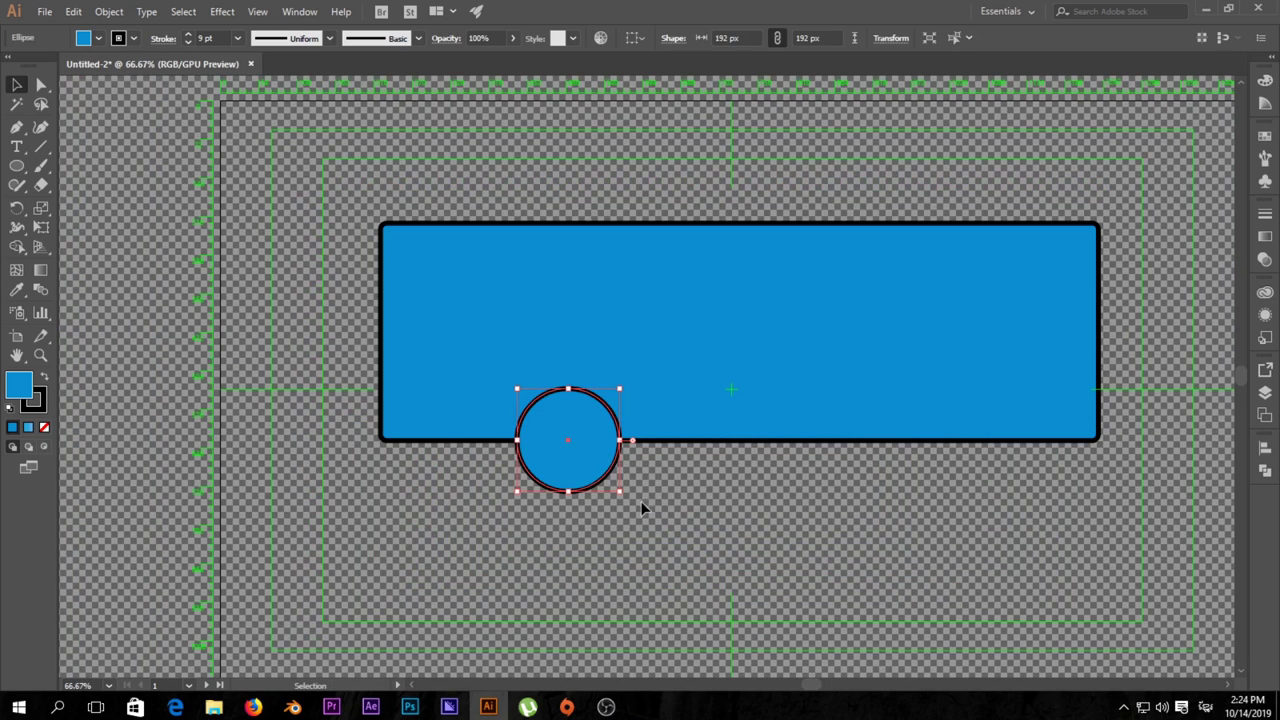
{"action": "left_click_drag", "start_coordinate": [621, 494], "coordinate": [609, 483]}
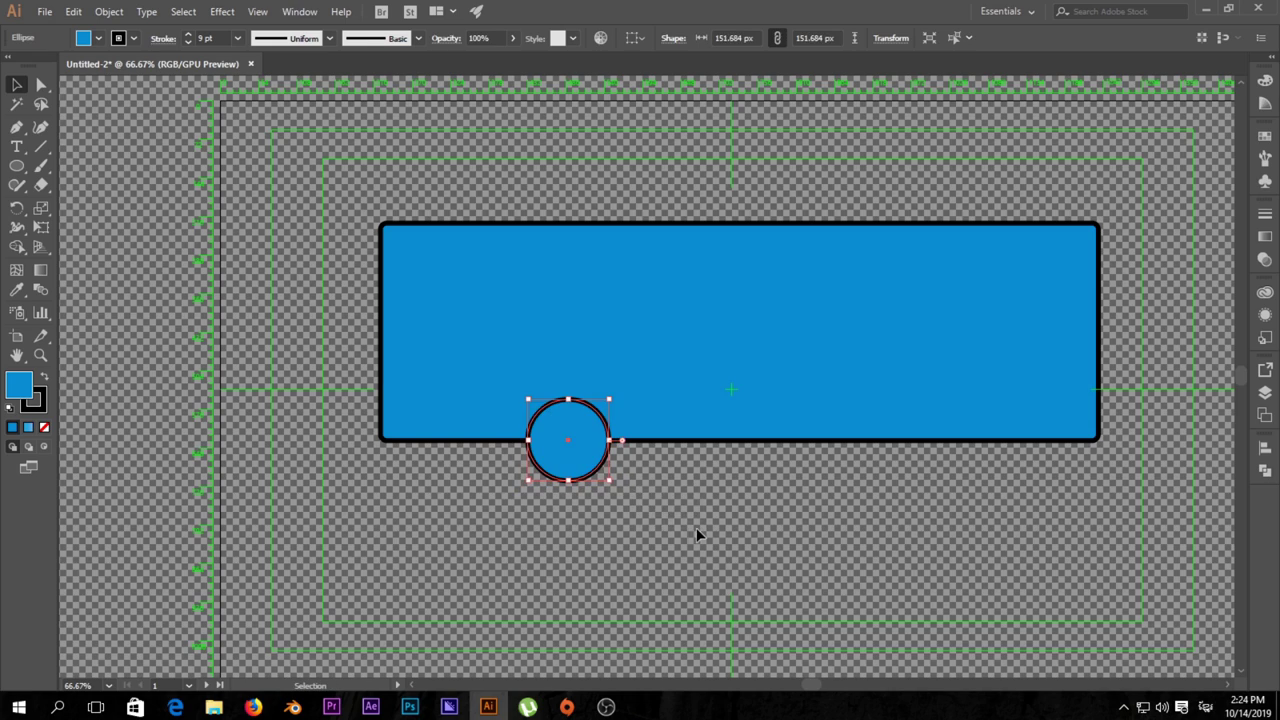
{"action": "left_click", "coordinate": [696, 527]}
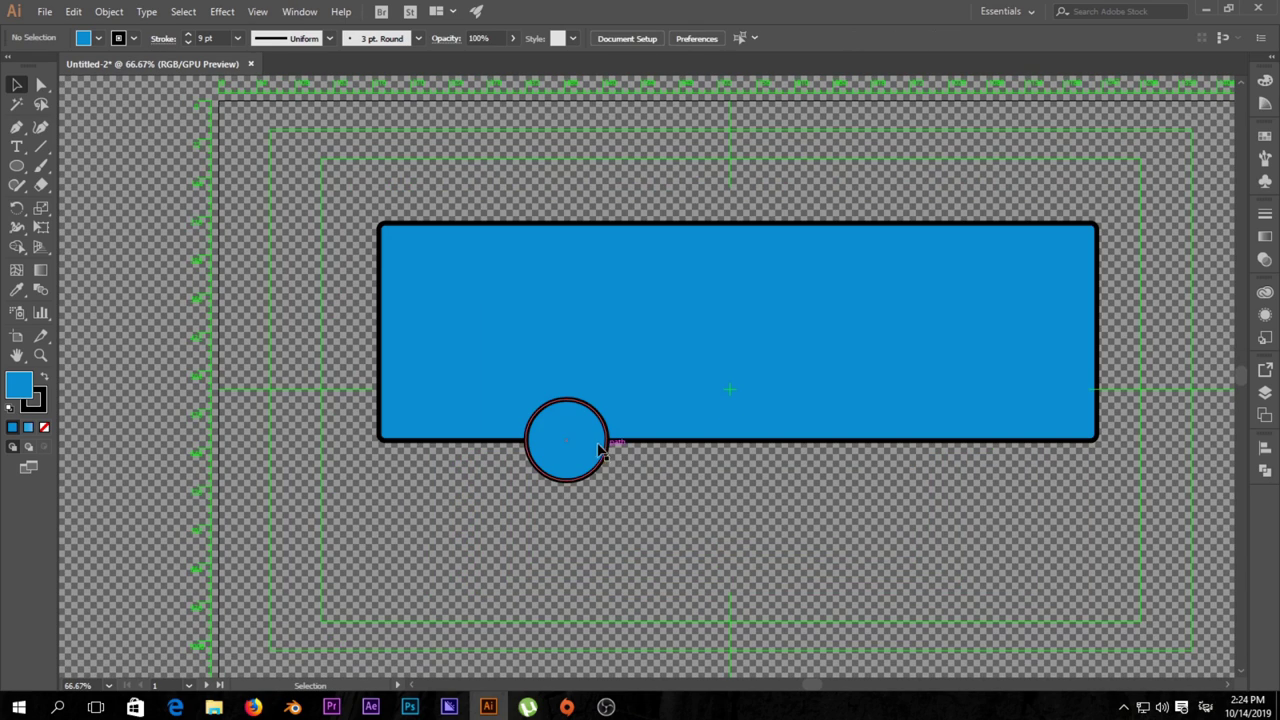
Step: Duplicate the circle to the right end of the body's bottom edge
{"action": "left_click", "coordinate": [596, 452]}
{"action": "left_click_drag", "start_coordinate": [587, 458], "coordinate": [905, 463]}
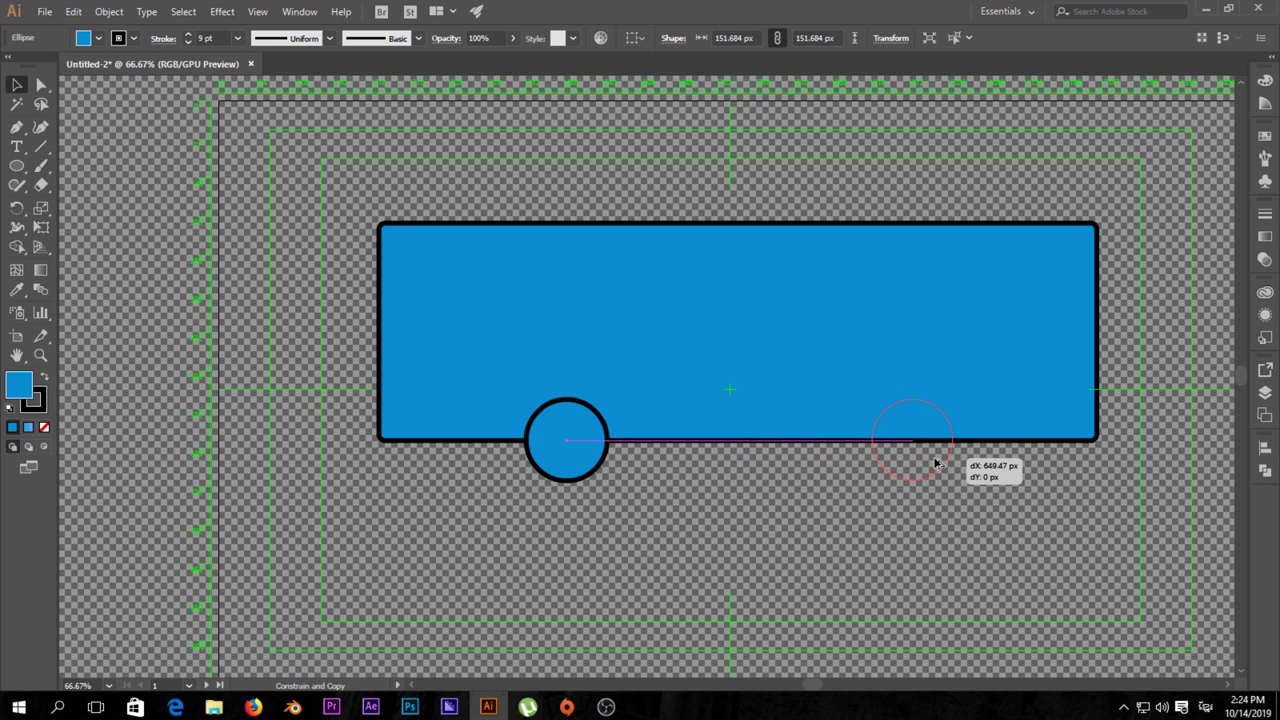
{"action": "left_click_drag", "start_coordinate": [905, 463], "coordinate": [938, 458]}
{"action": "left_click", "coordinate": [1000, 510]}
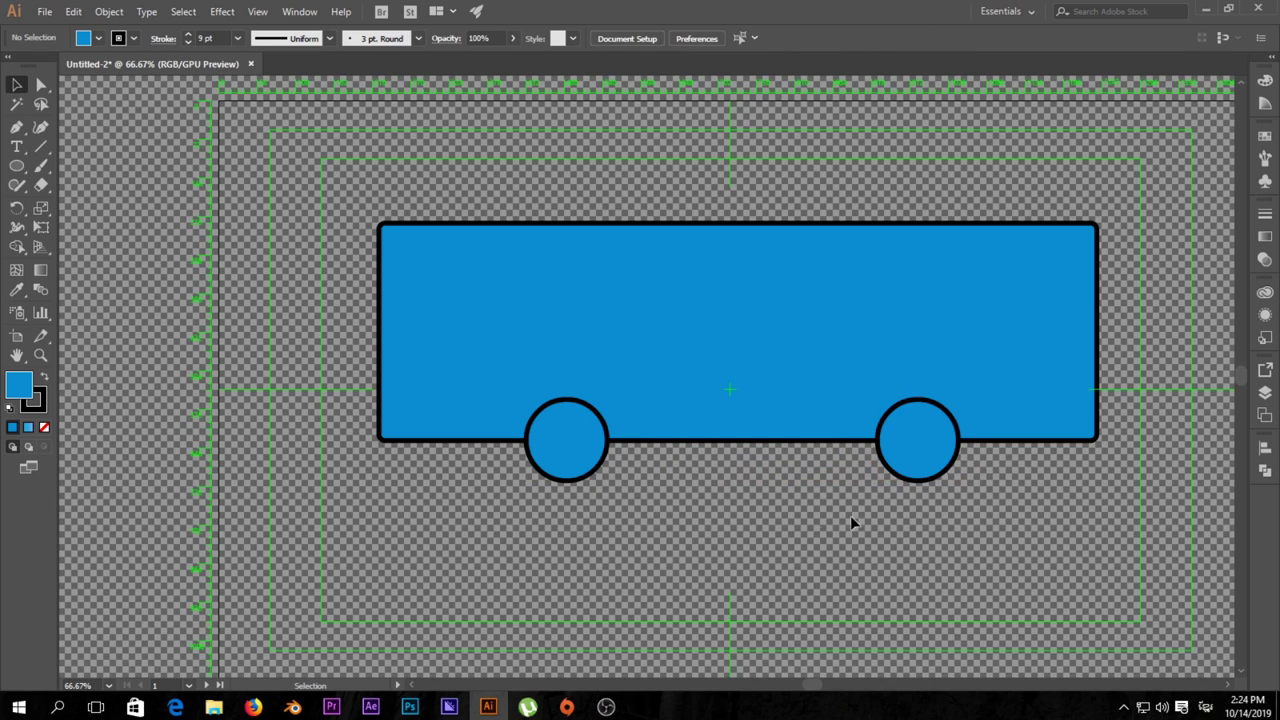
Step: Subtract both circles from the body with Pathfinder Minus Front, leaving two arches
{"action": "key", "text": "ctrl+a"}
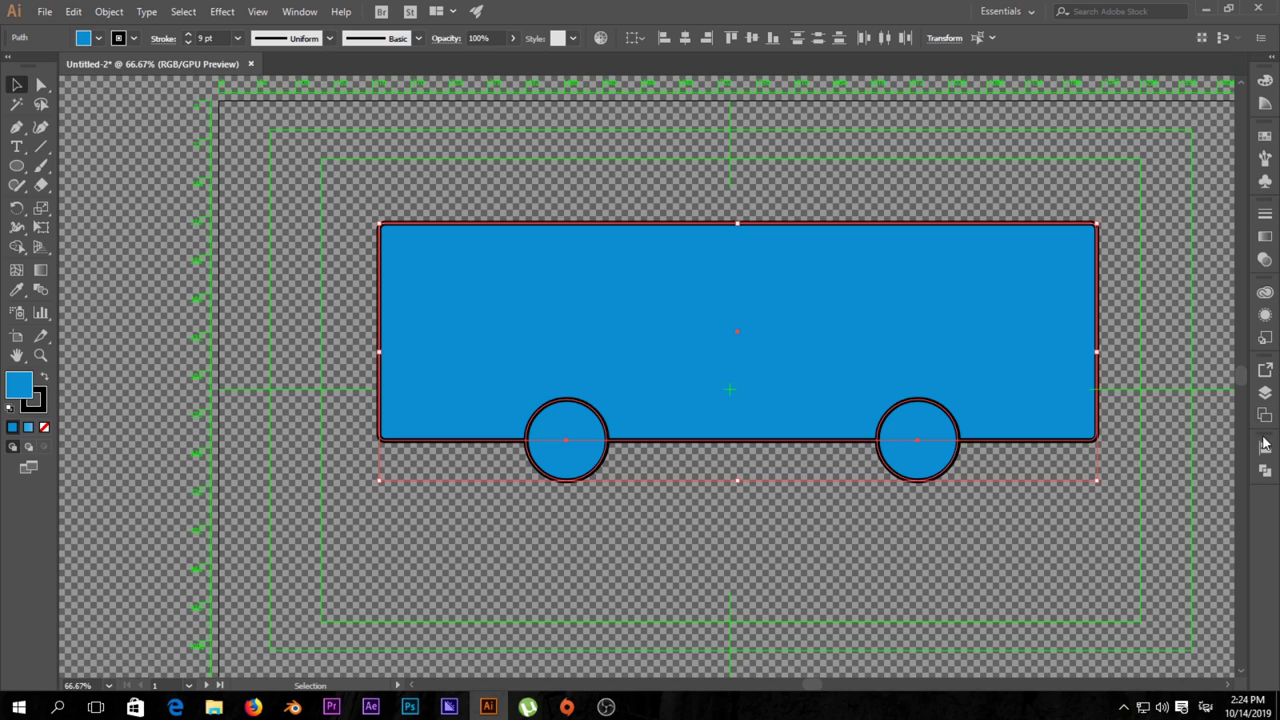
{"action": "left_click", "coordinate": [1265, 447]}
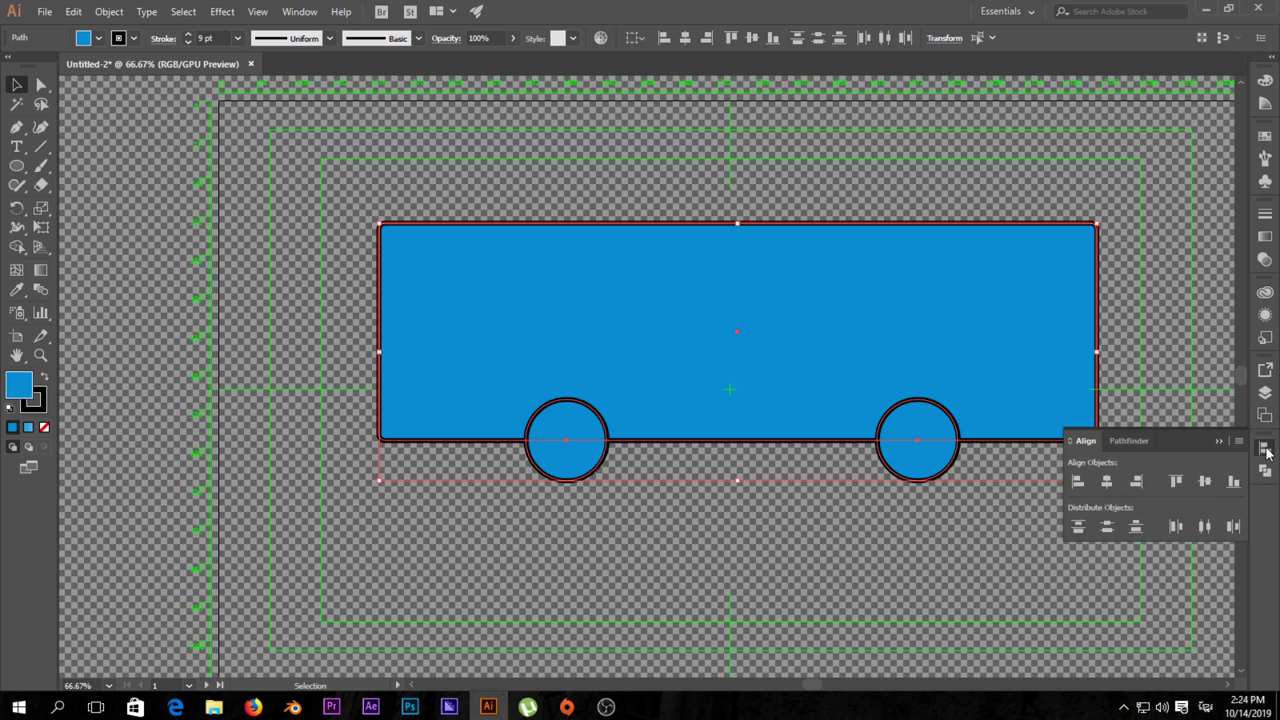
{"action": "left_click", "coordinate": [1130, 441]}
{"action": "left_click", "coordinate": [1108, 481]}
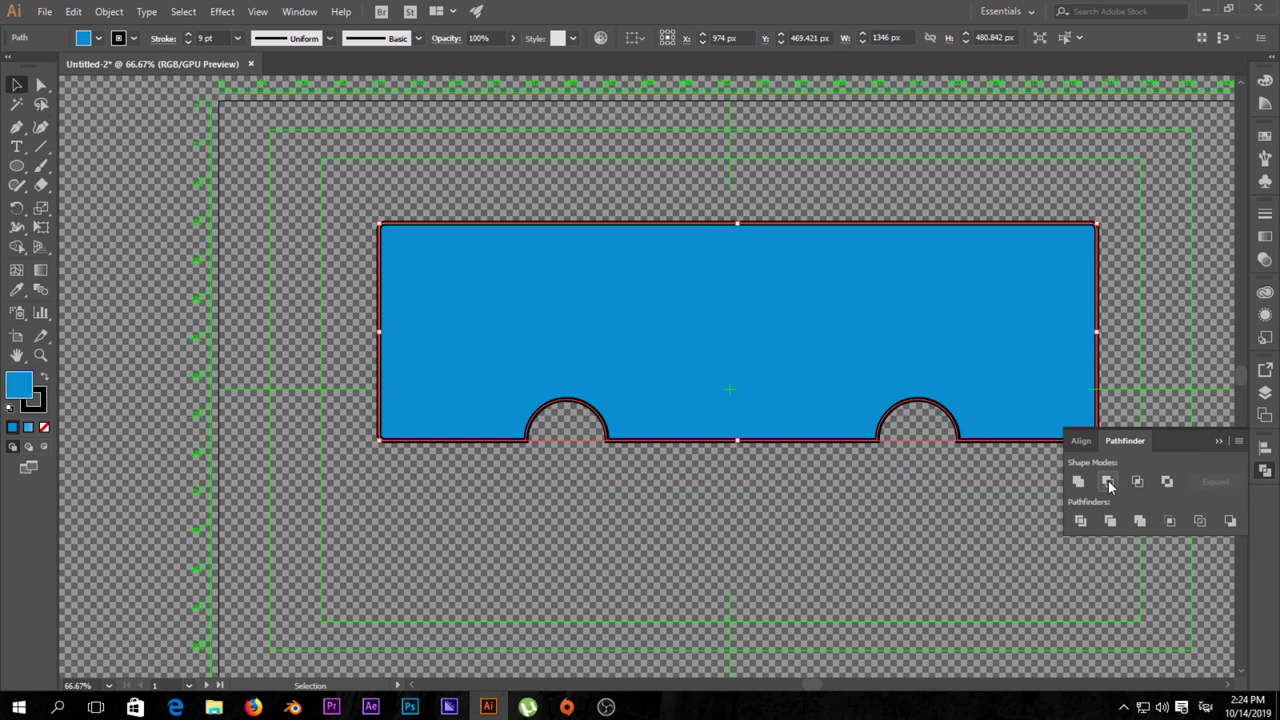
{"action": "left_click", "coordinate": [880, 500]}
{"action": "scroll", "coordinate": [841, 497], "scroll_direction": "down", "scroll_amount": 1}
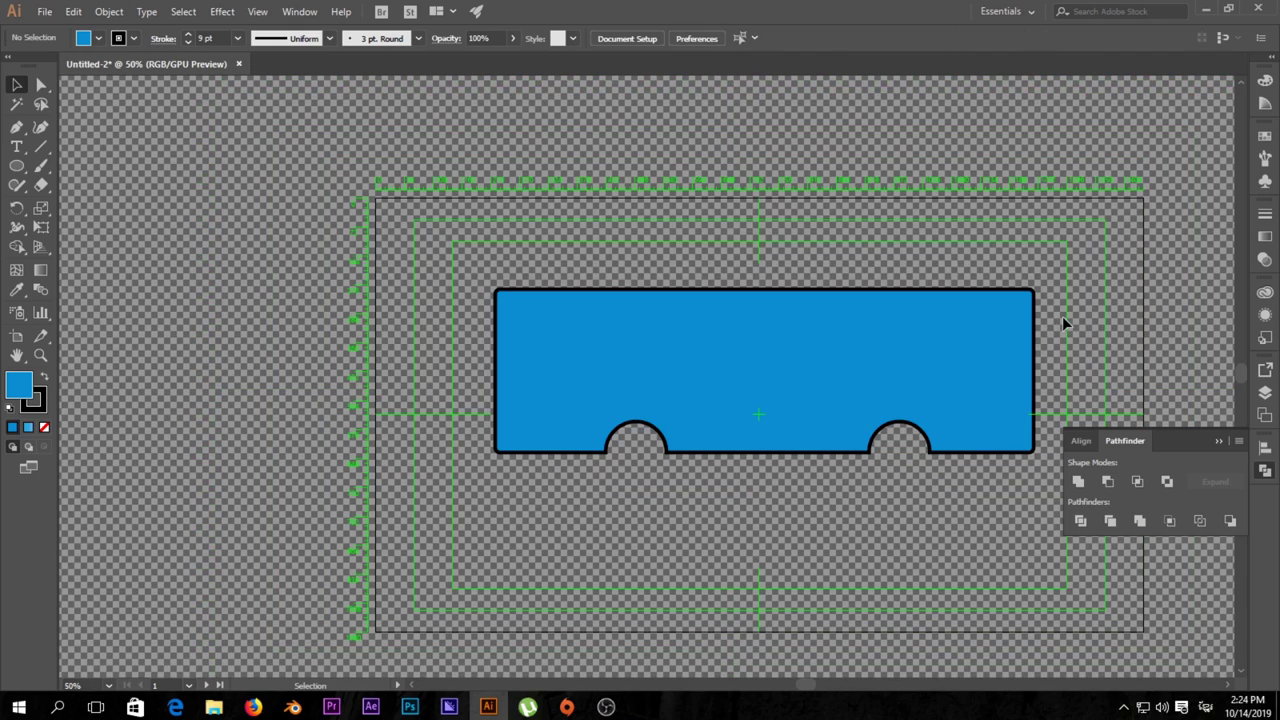
{"action": "left_click", "coordinate": [1010, 304]}
{"action": "left_click", "coordinate": [966, 480]}
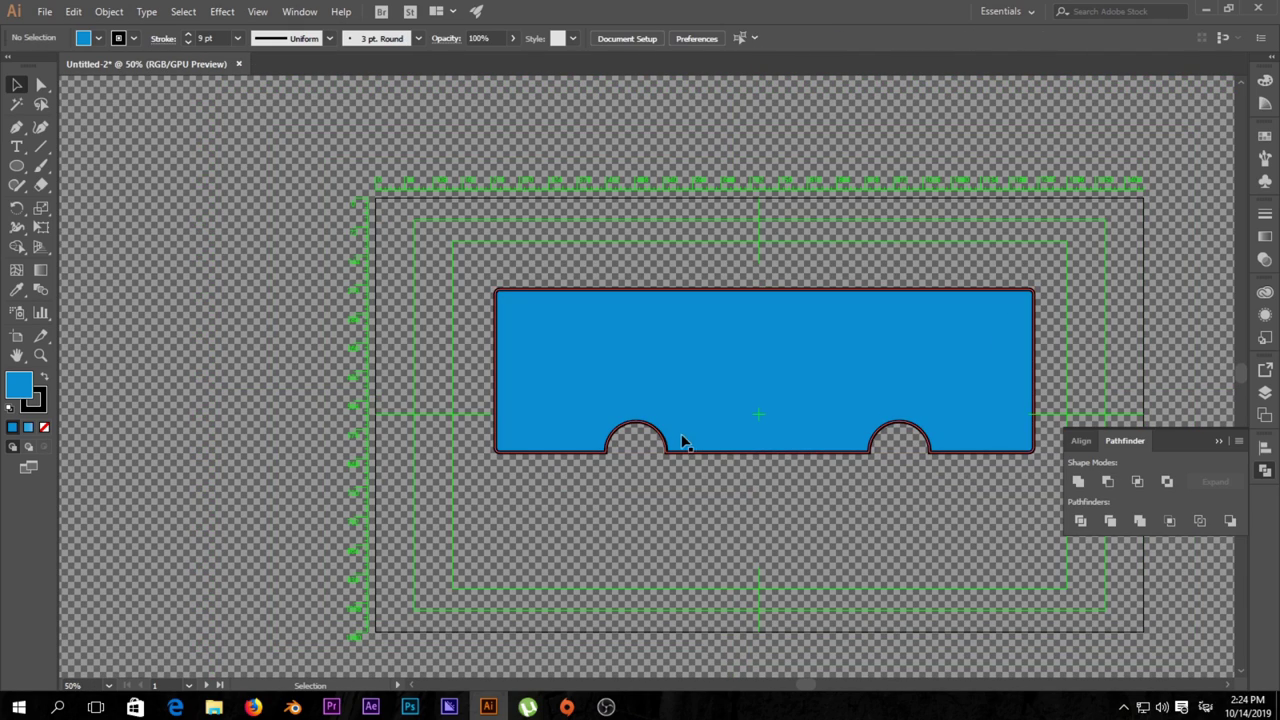
{"action": "left_click", "coordinate": [680, 440]}
{"action": "left_click", "coordinate": [689, 489]}
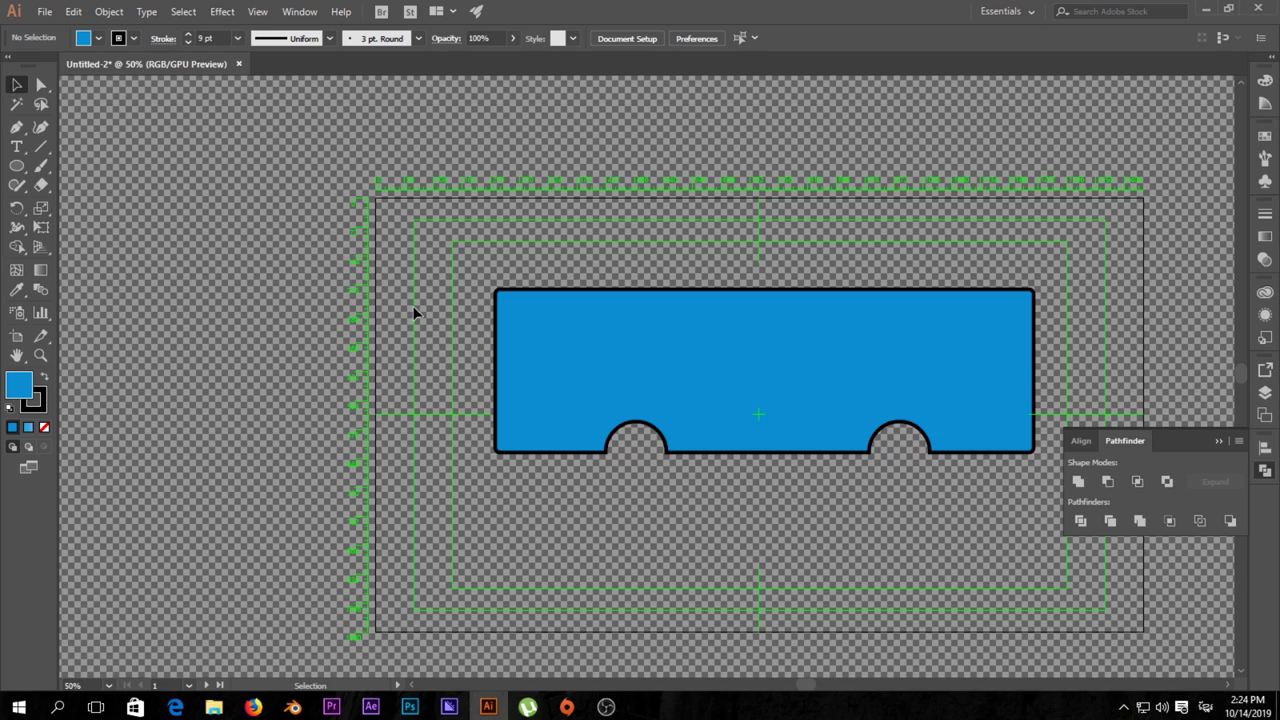
Step: Draw a 123 px outlined wheel circle inside the left arch
{"action": "scroll", "coordinate": [680, 406], "scroll_direction": "up", "scroll_amount": 1}
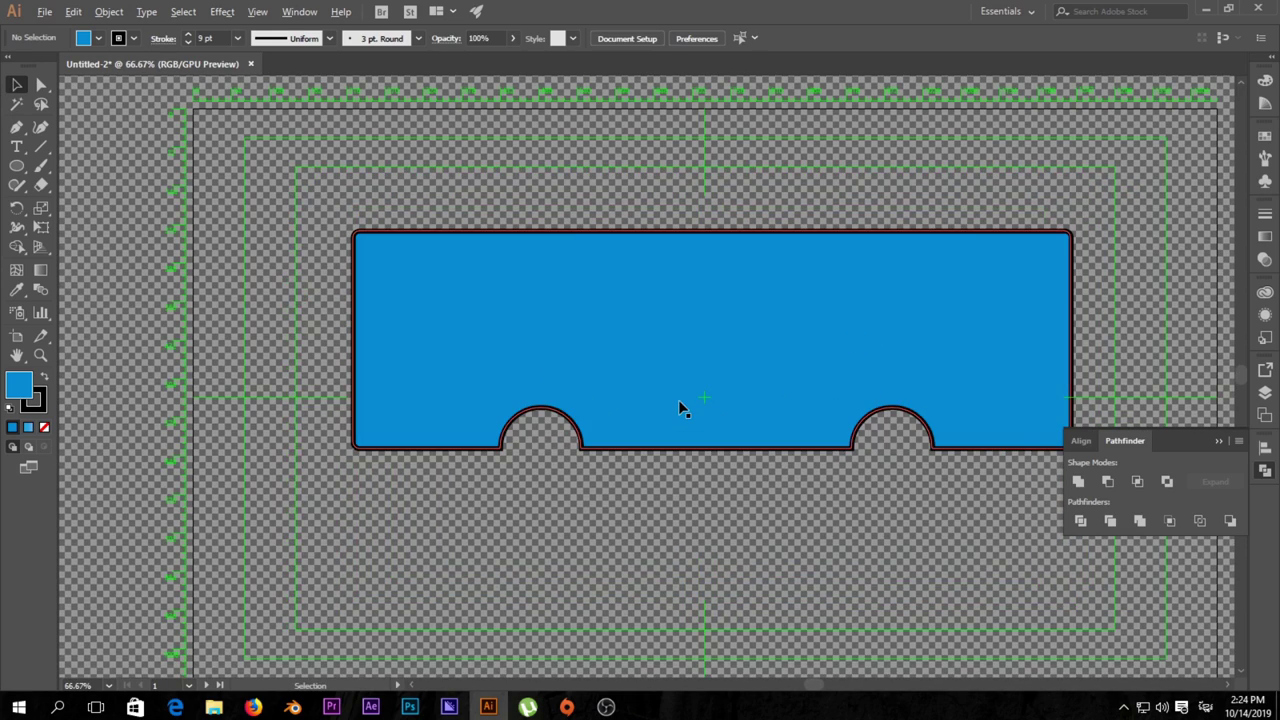
{"action": "left_click", "coordinate": [16, 166]}
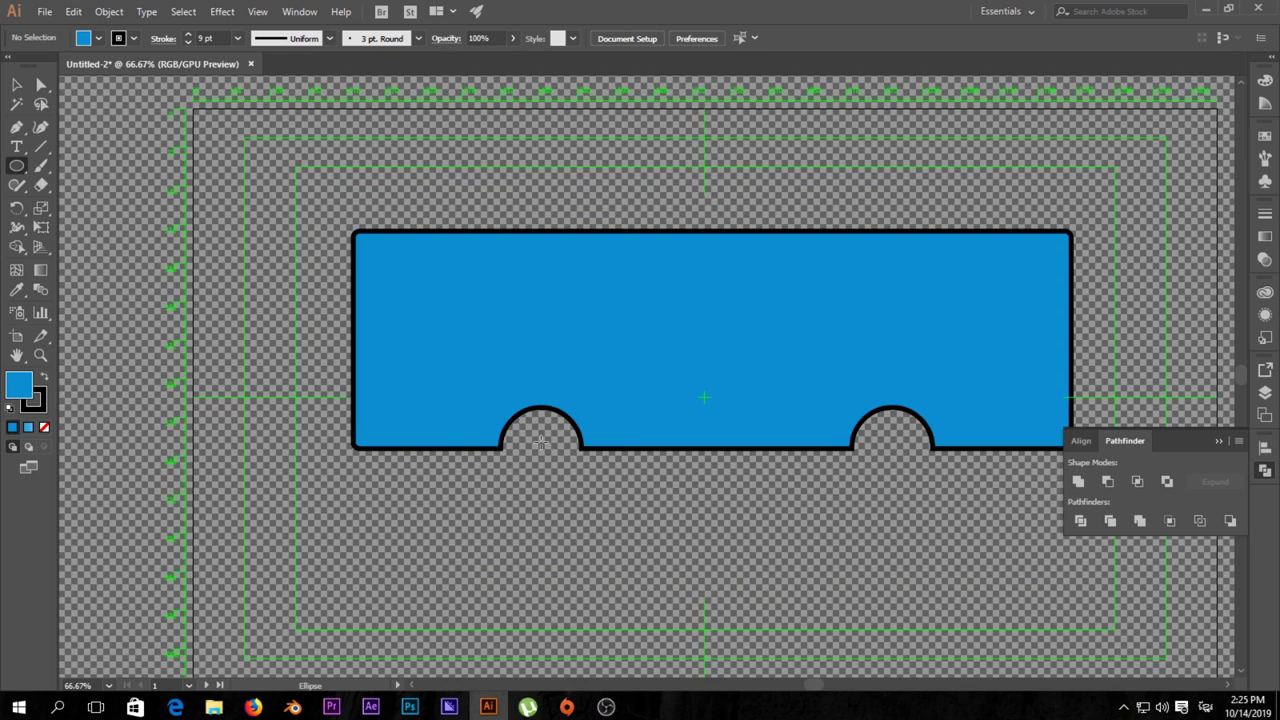
{"action": "left_click_drag", "start_coordinate": [540, 441], "coordinate": [567, 470]}
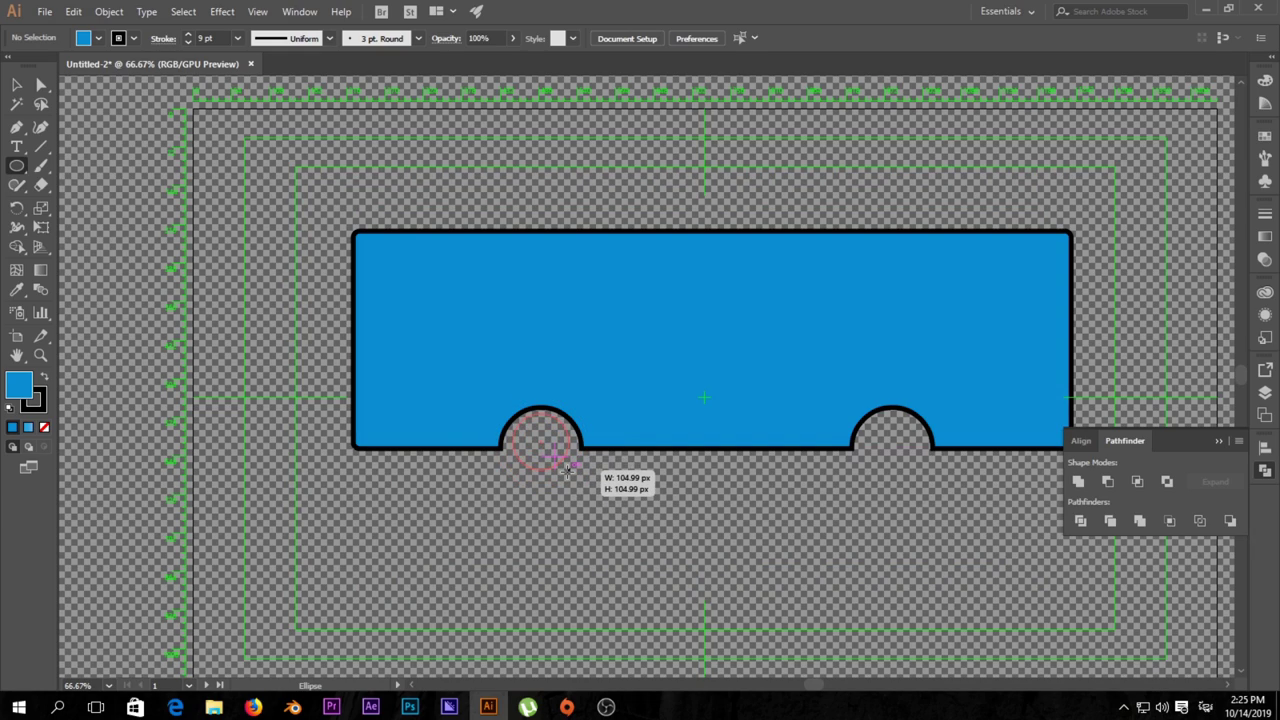
{"action": "left_click_drag", "start_coordinate": [567, 470], "coordinate": [567, 470]}
{"action": "scroll", "coordinate": [590, 453], "scroll_direction": "up", "scroll_amount": 2, "text": "alt"}
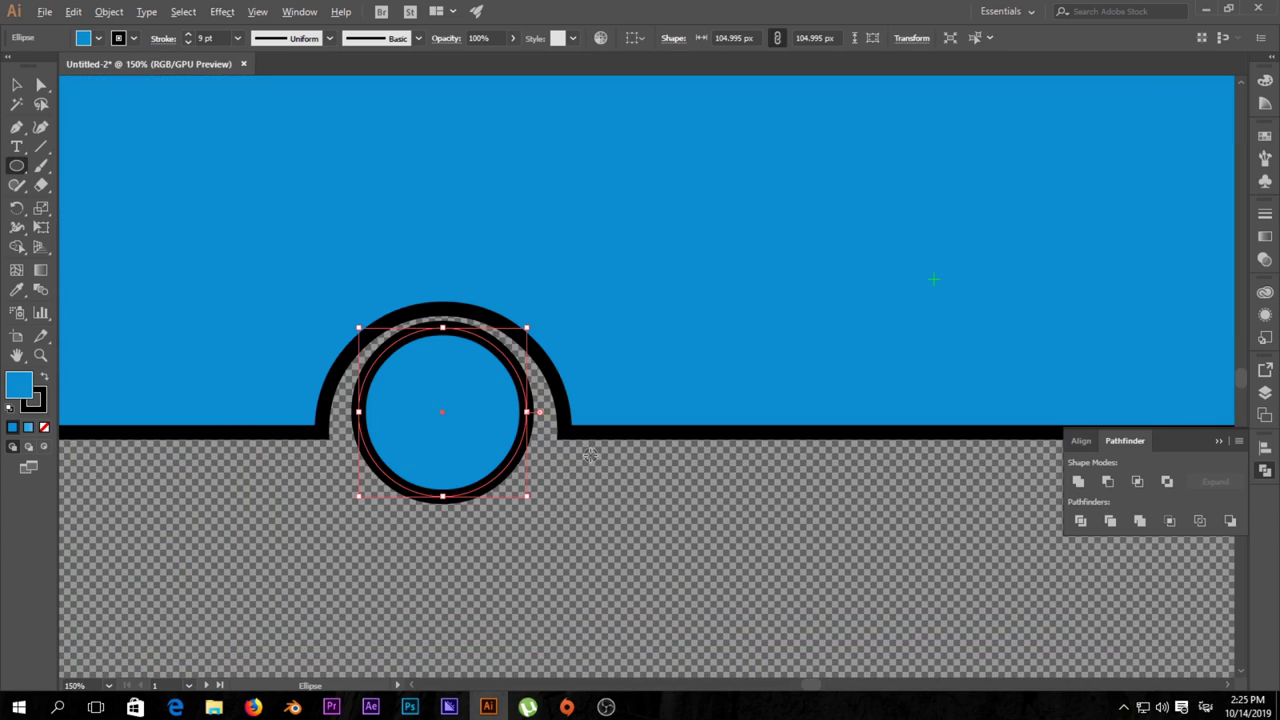
{"action": "key", "text": "Down"}
{"action": "key", "text": "Down"}
{"action": "key", "text": "Down"}
{"action": "key", "text": "Down"}
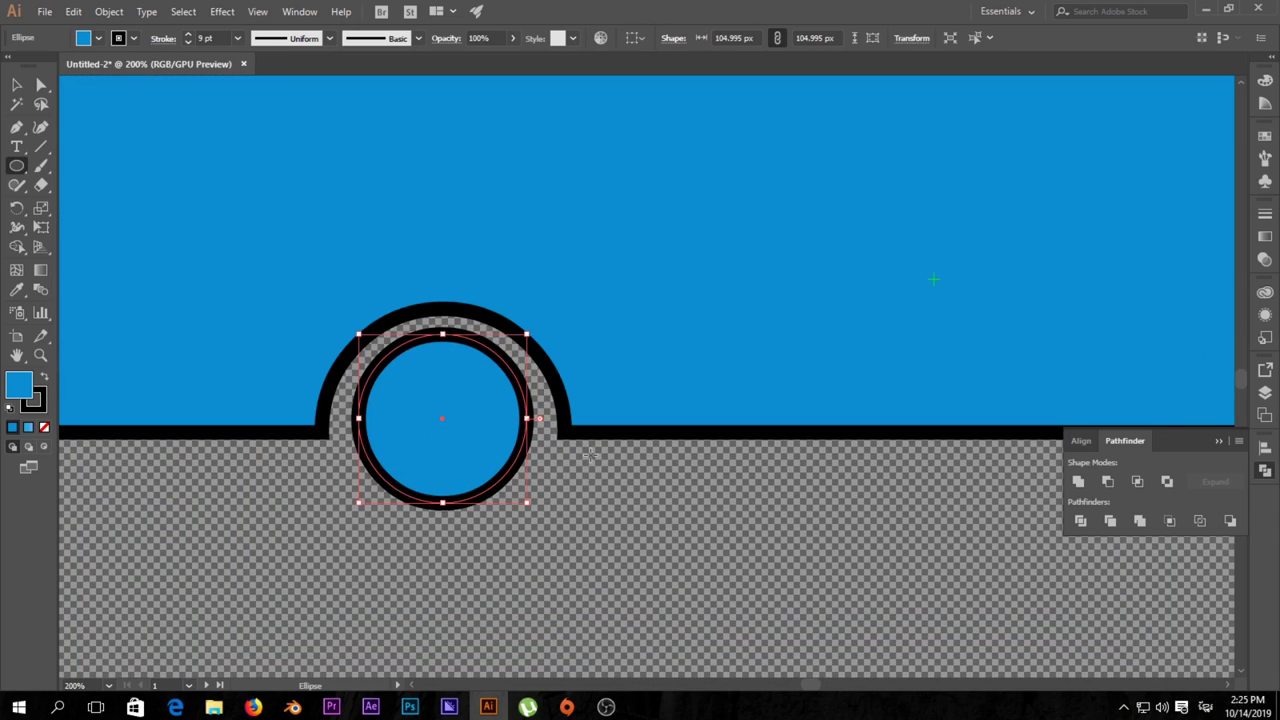
{"action": "key", "text": "Down"}
{"action": "key", "text": "Down"}
{"action": "key", "text": "Down"}
{"action": "key", "text": "Down"}
{"action": "key", "text": "Down"}
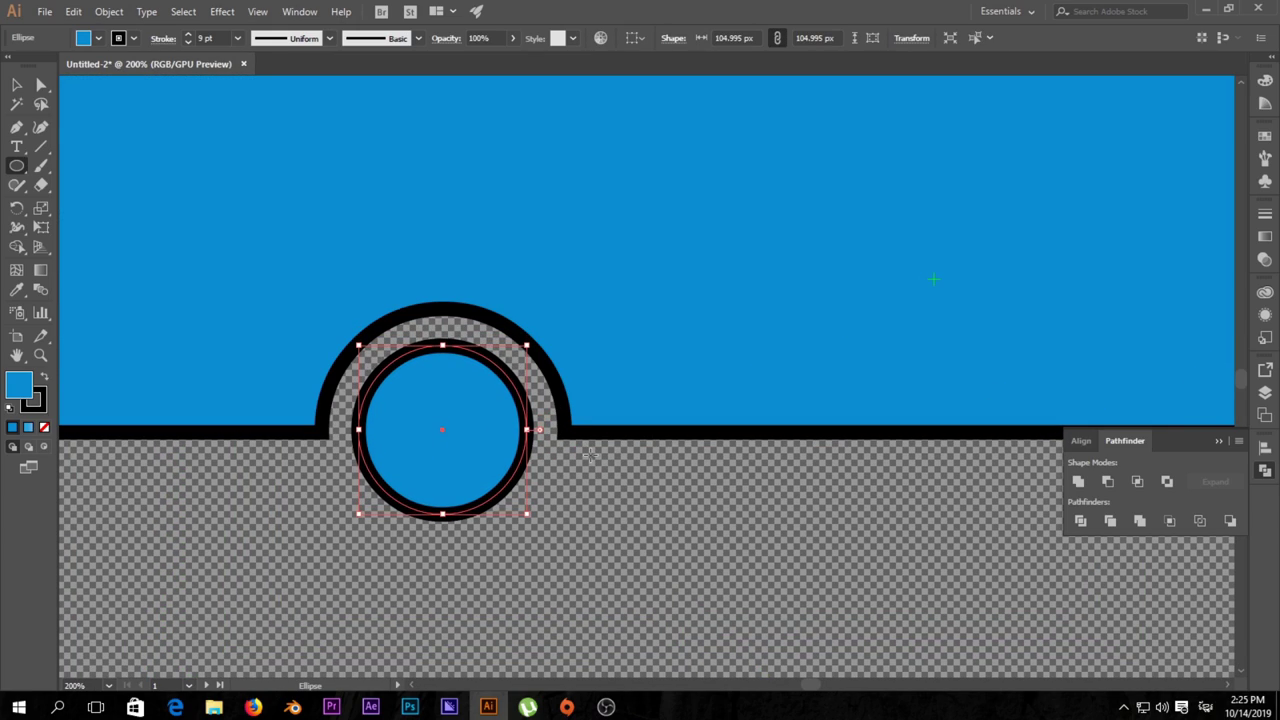
{"action": "left_click_drag", "start_coordinate": [527, 514], "coordinate": [545, 527]}
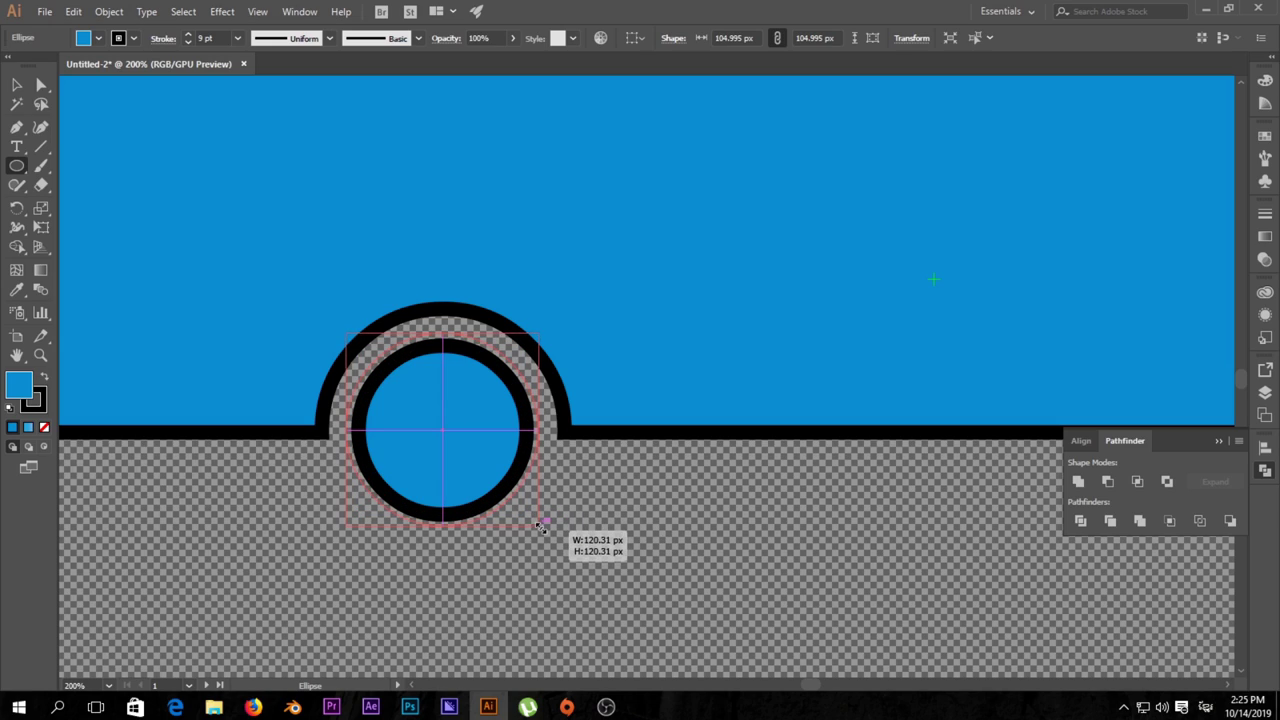
{"action": "left_click", "coordinate": [655, 529]}
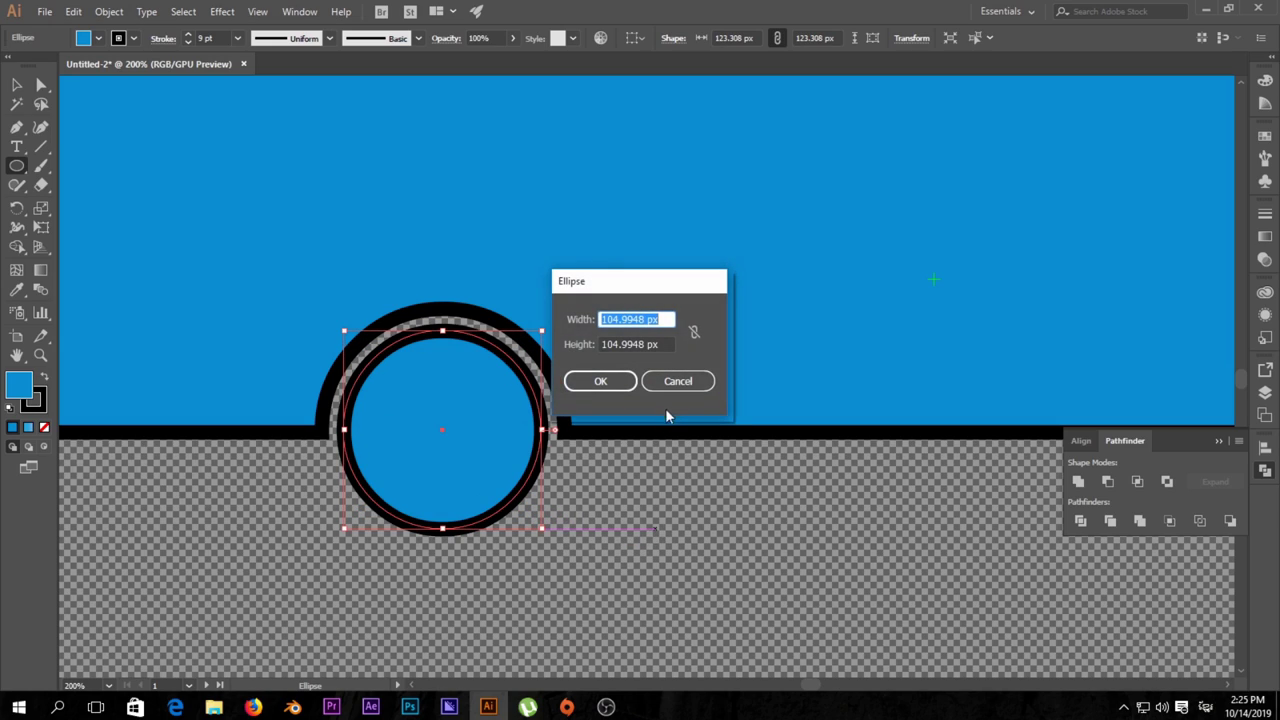
{"action": "left_click", "coordinate": [673, 381]}
Step: Paste a copy of the wheel in front and shrink it to a 37.8 px centred hub
{"action": "key", "text": "v"}
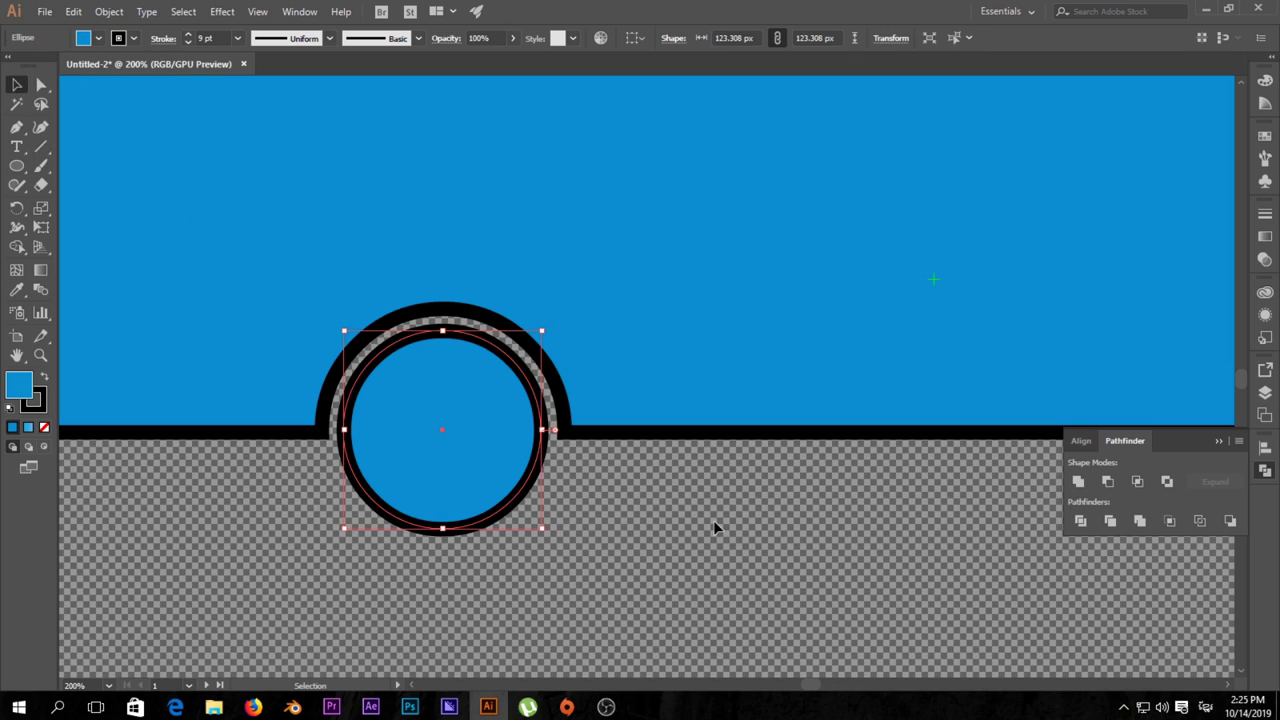
{"action": "left_click", "coordinate": [700, 518]}
{"action": "scroll", "coordinate": [645, 514], "scroll_direction": "down", "scroll_amount": 1}
{"action": "scroll", "coordinate": [645, 514], "scroll_direction": "up", "scroll_amount": 1}
{"action": "key", "text": "a"}
{"action": "left_click", "coordinate": [541, 447]}
{"action": "key", "text": "ctrl+c"}
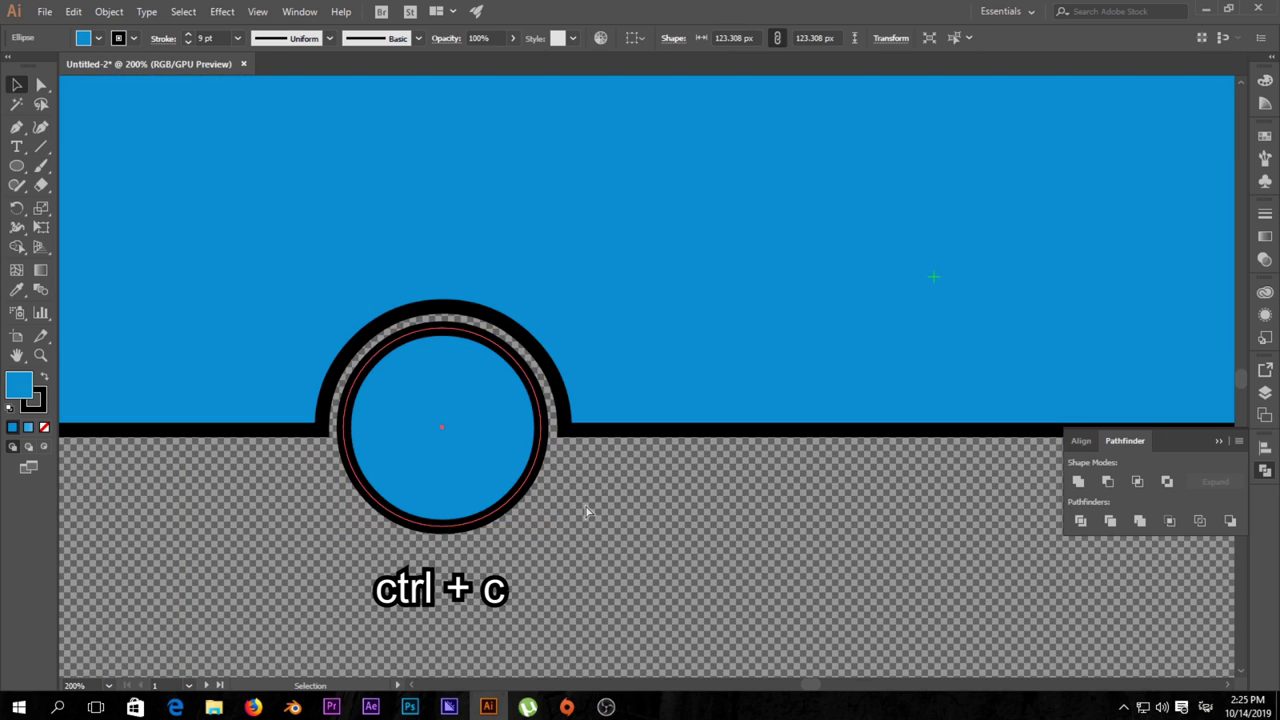
{"action": "key", "text": "ctrl+f"}
{"action": "left_click_drag", "start_coordinate": [540, 525], "coordinate": [467, 452]}
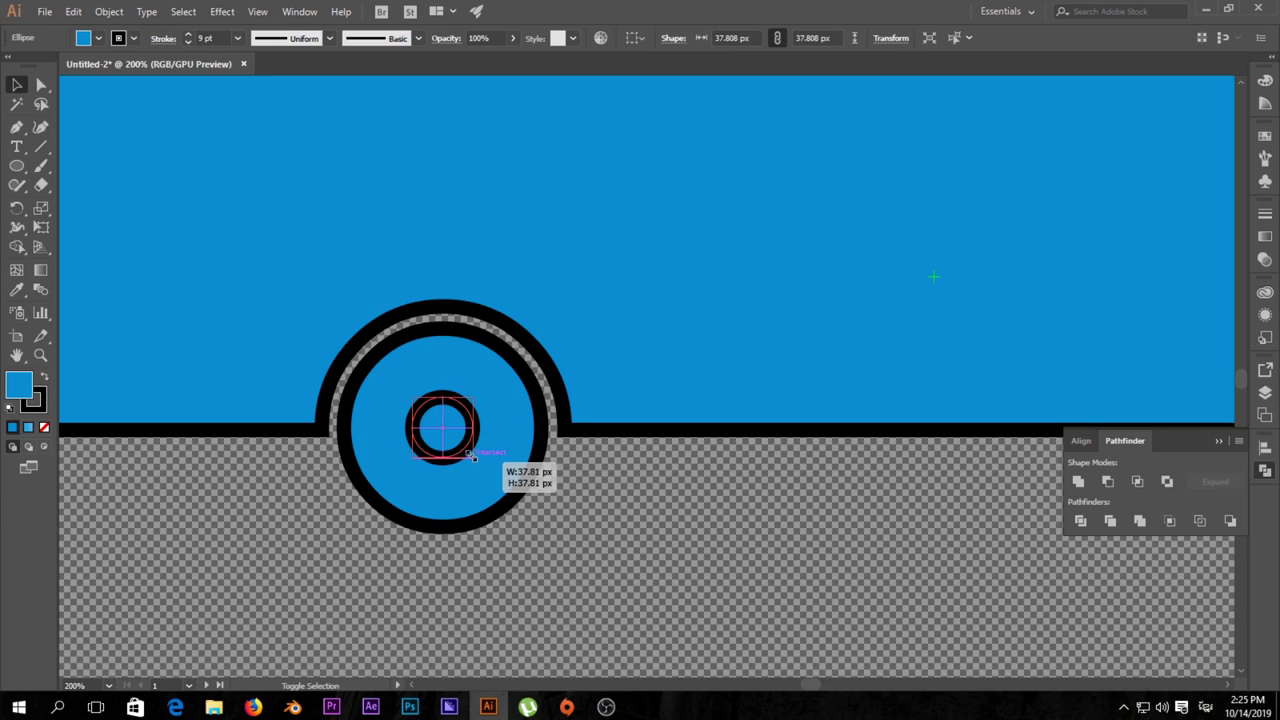
{"action": "left_click", "coordinate": [612, 505]}
Step: Fill the wheel circle with grey 808080
{"action": "scroll", "coordinate": [612, 516], "scroll_direction": "down", "scroll_amount": 3}
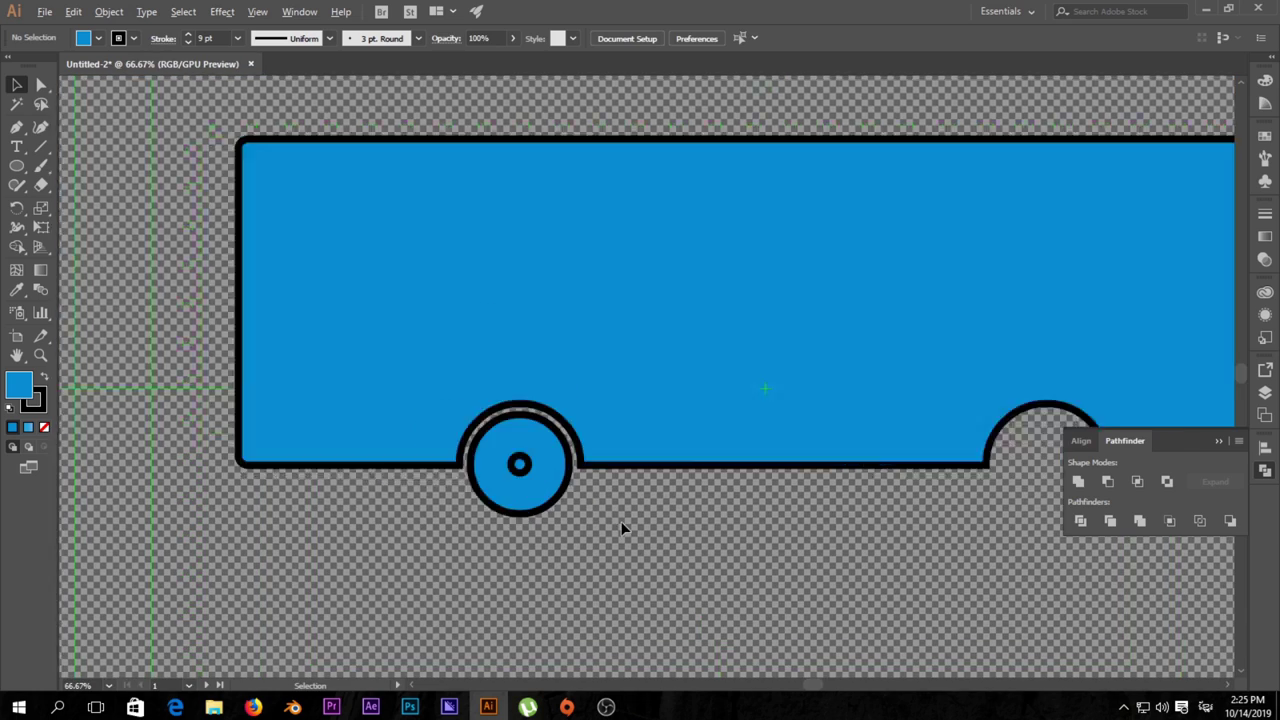
{"action": "scroll", "coordinate": [620, 525], "scroll_direction": "up", "scroll_amount": 4}
{"action": "left_click", "coordinate": [422, 372]}
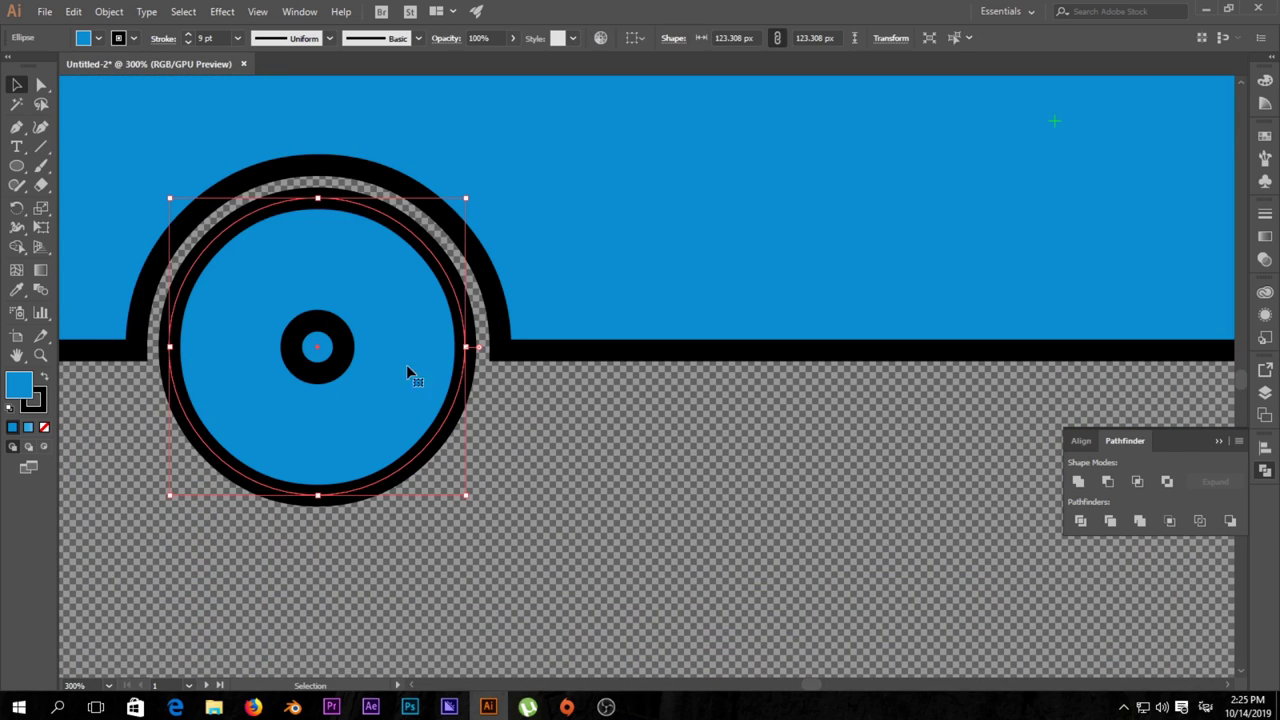
{"action": "double_click", "coordinate": [20, 386]}
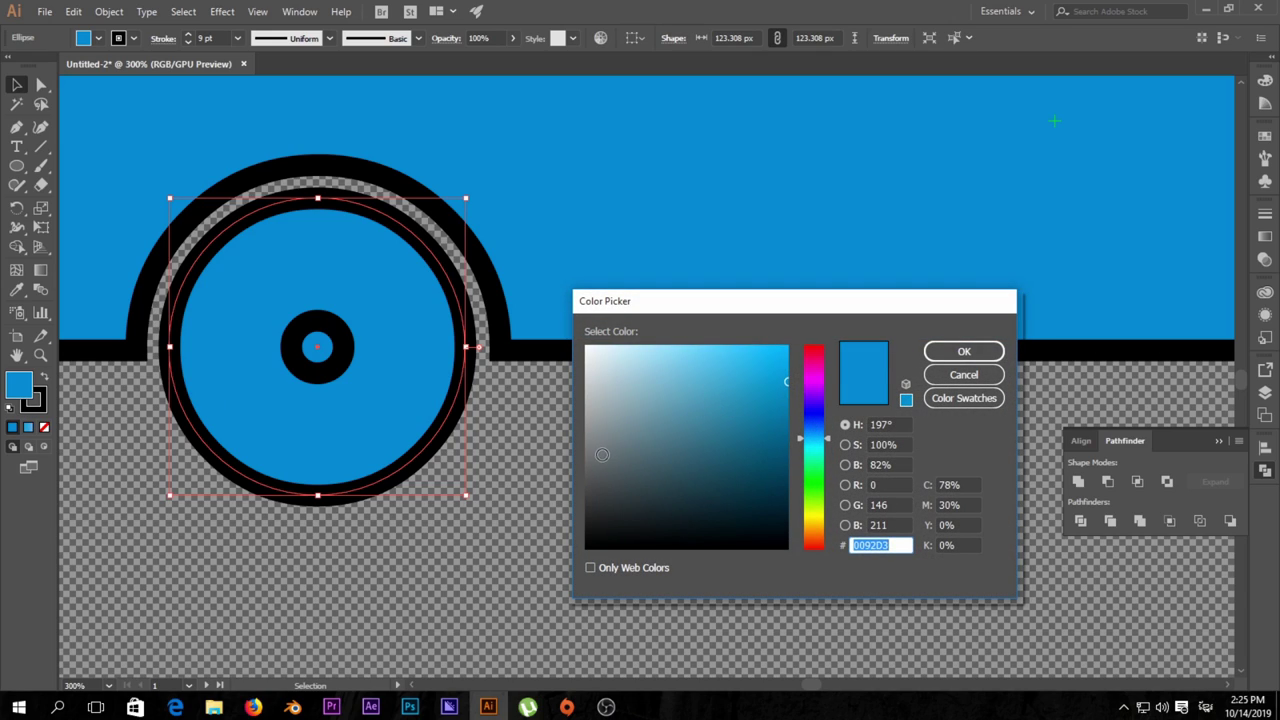
{"action": "type", "text": "808080"}
{"action": "left_click", "coordinate": [964, 351]}
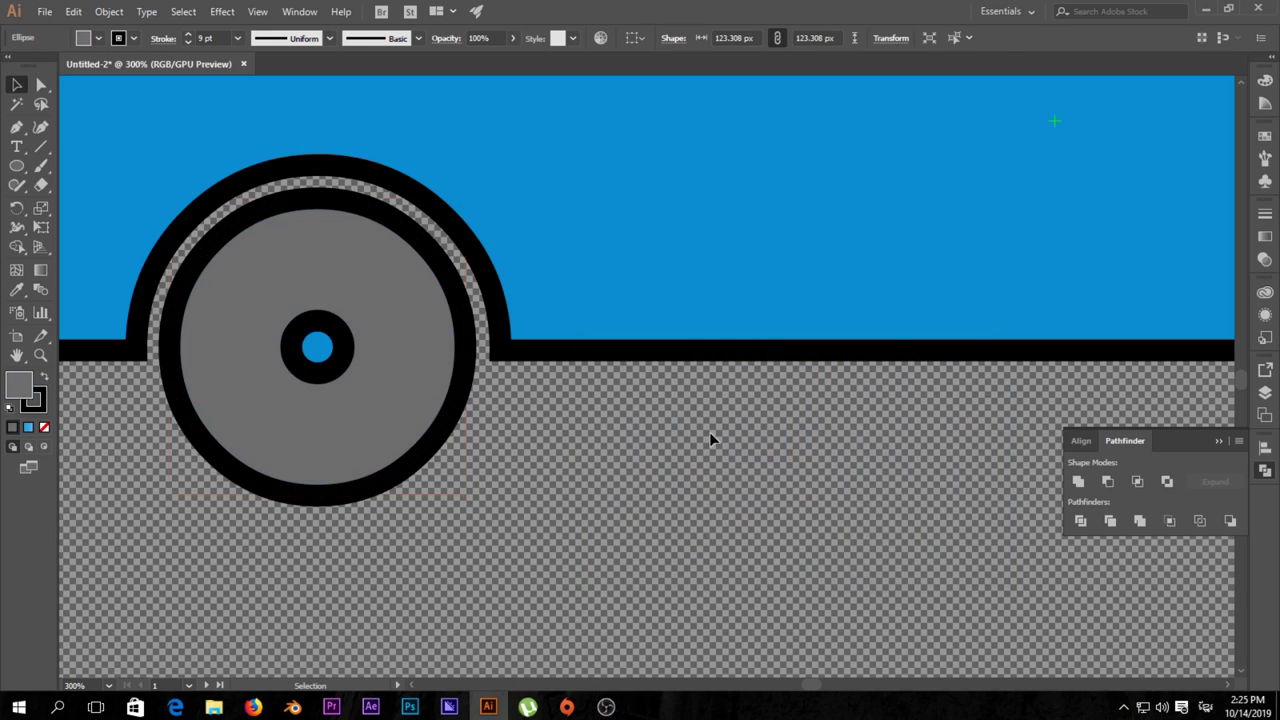
{"action": "left_click", "coordinate": [710, 440]}
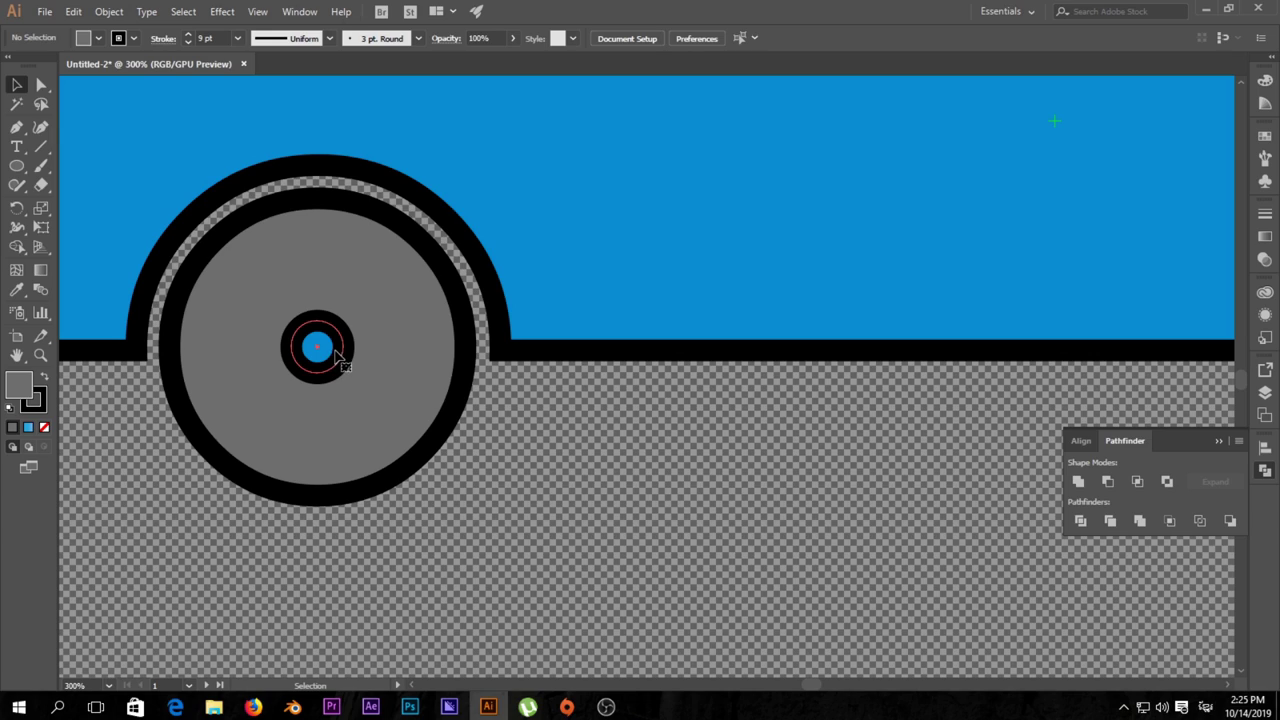
Step: Give the hub the wheel's grey fill using the Eyedropper
{"action": "left_click", "coordinate": [337, 355]}
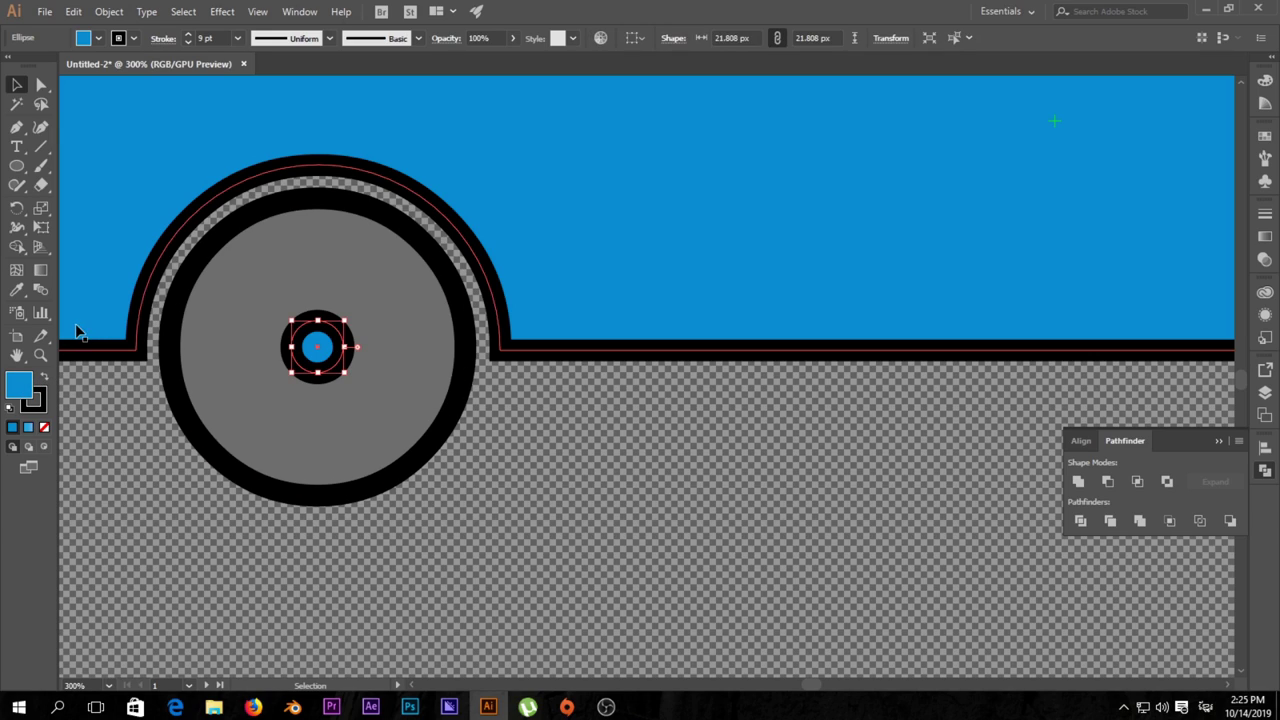
{"action": "left_click", "coordinate": [16, 289]}
{"action": "key", "text": "v"}
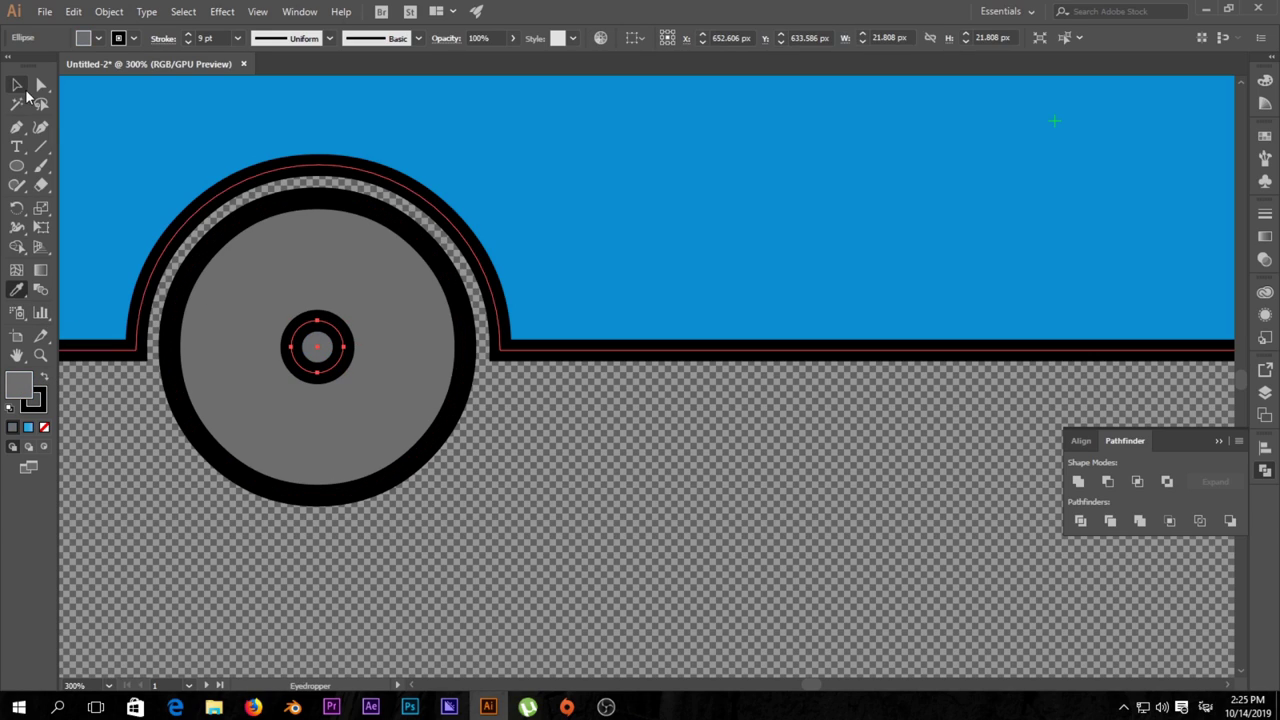
{"action": "left_click", "coordinate": [778, 506]}
Step: Zoom out to the whole bus, reselect the grey wheel and undo the last change
{"action": "key", "text": "ctrl+minus"}
{"action": "key", "text": "ctrl+minus"}
{"action": "key", "text": "ctrl+minus"}
{"action": "left_click_drag", "start_coordinate": [806, 540], "coordinate": [670, 452]}
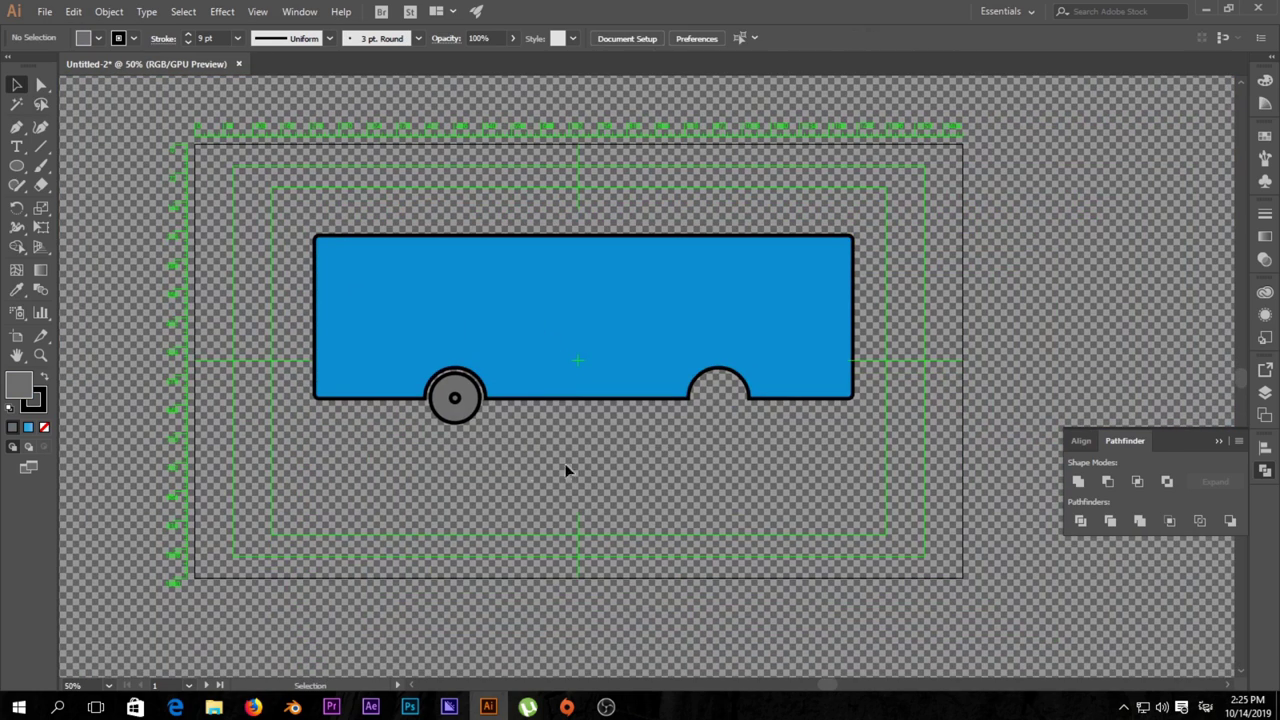
{"action": "scroll", "coordinate": [508, 466], "scroll_direction": "up", "scroll_amount": 2}
{"action": "scroll", "coordinate": [506, 466], "scroll_direction": "up", "scroll_amount": 1}
{"action": "scroll", "coordinate": [456, 434], "scroll_direction": "down", "scroll_amount": 2}
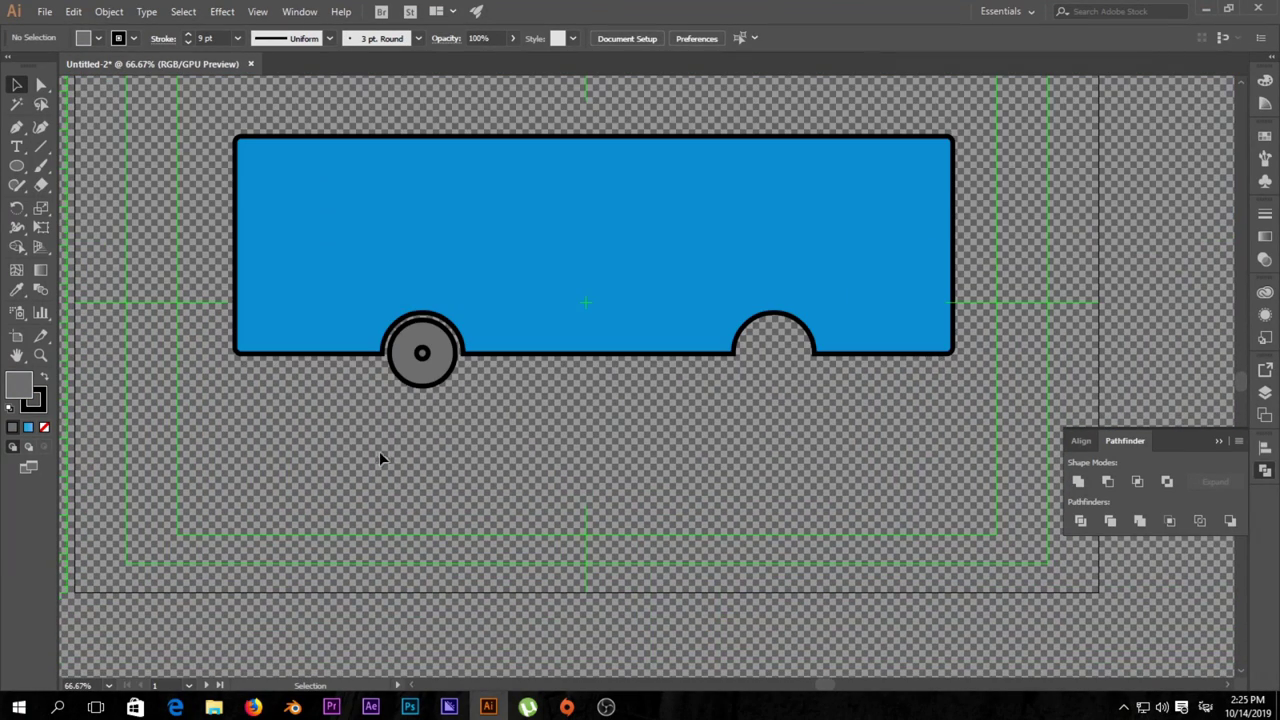
{"action": "left_click", "coordinate": [450, 384]}
{"action": "left_click", "coordinate": [470, 414]}
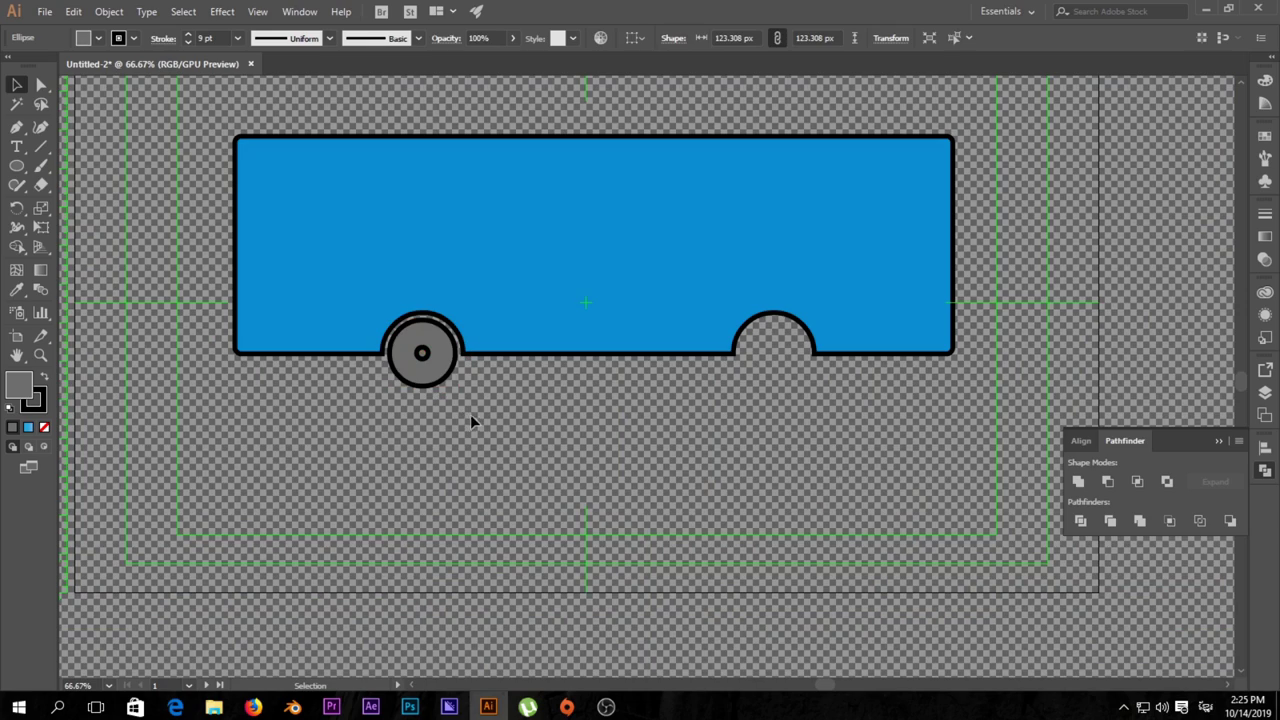
{"action": "key", "text": "ctrl+z"}
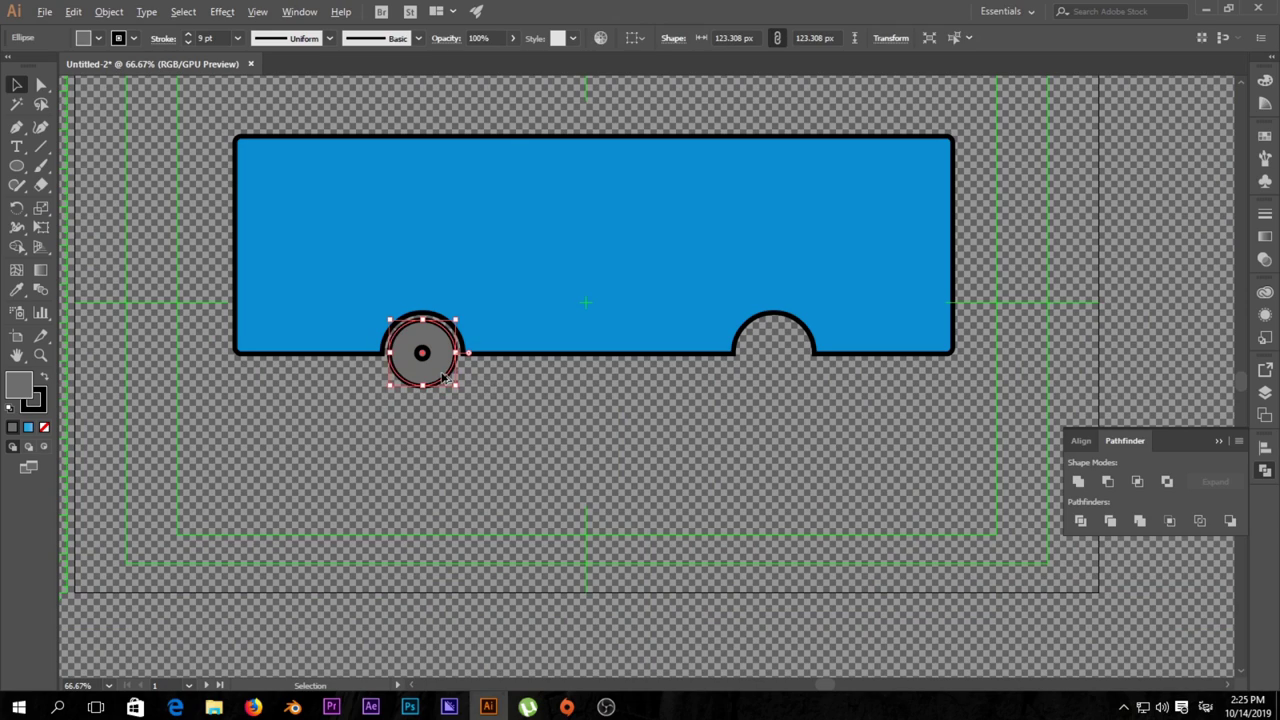
Step: Copy the wheel to the second arch and nudge its position
{"action": "left_click_drag", "start_coordinate": [444, 376], "coordinate": [793, 371]}
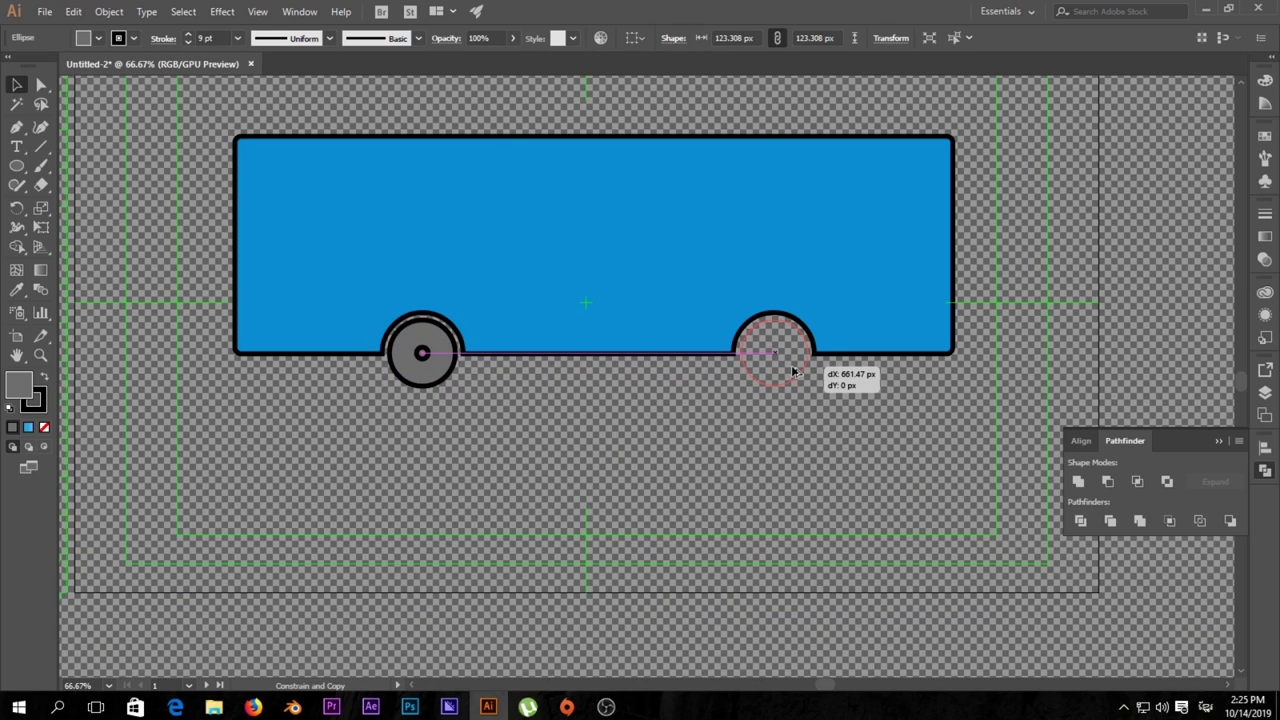
{"action": "left_click", "coordinate": [851, 428]}
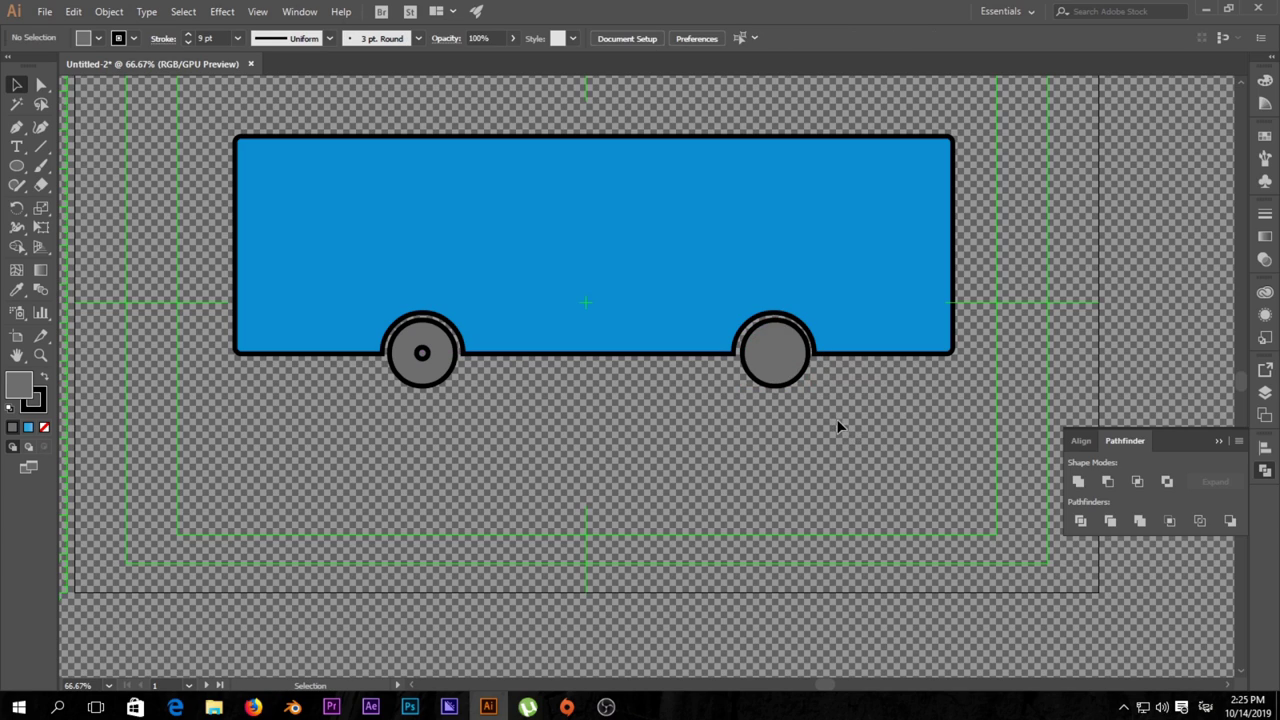
{"action": "scroll", "coordinate": [827, 419], "scroll_direction": "up", "scroll_amount": 3}
{"action": "left_click", "coordinate": [716, 280]}
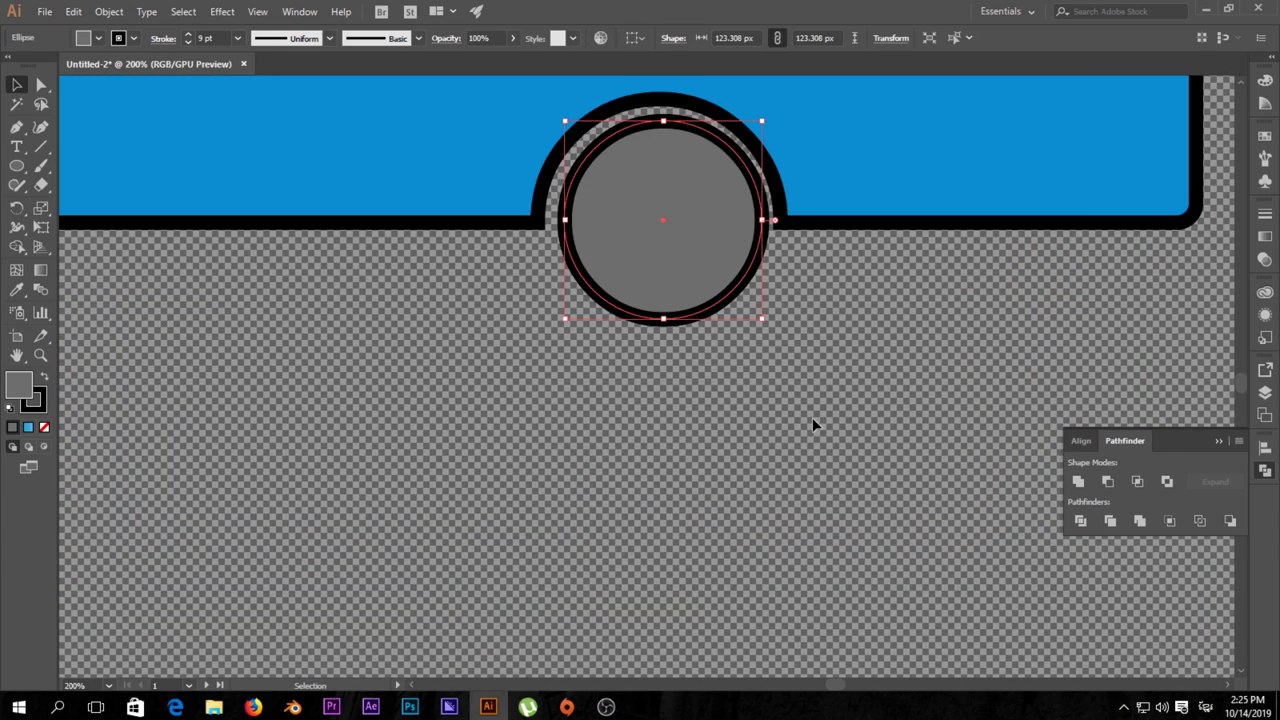
{"action": "key", "text": "Left"}
{"action": "key", "text": "Left"}
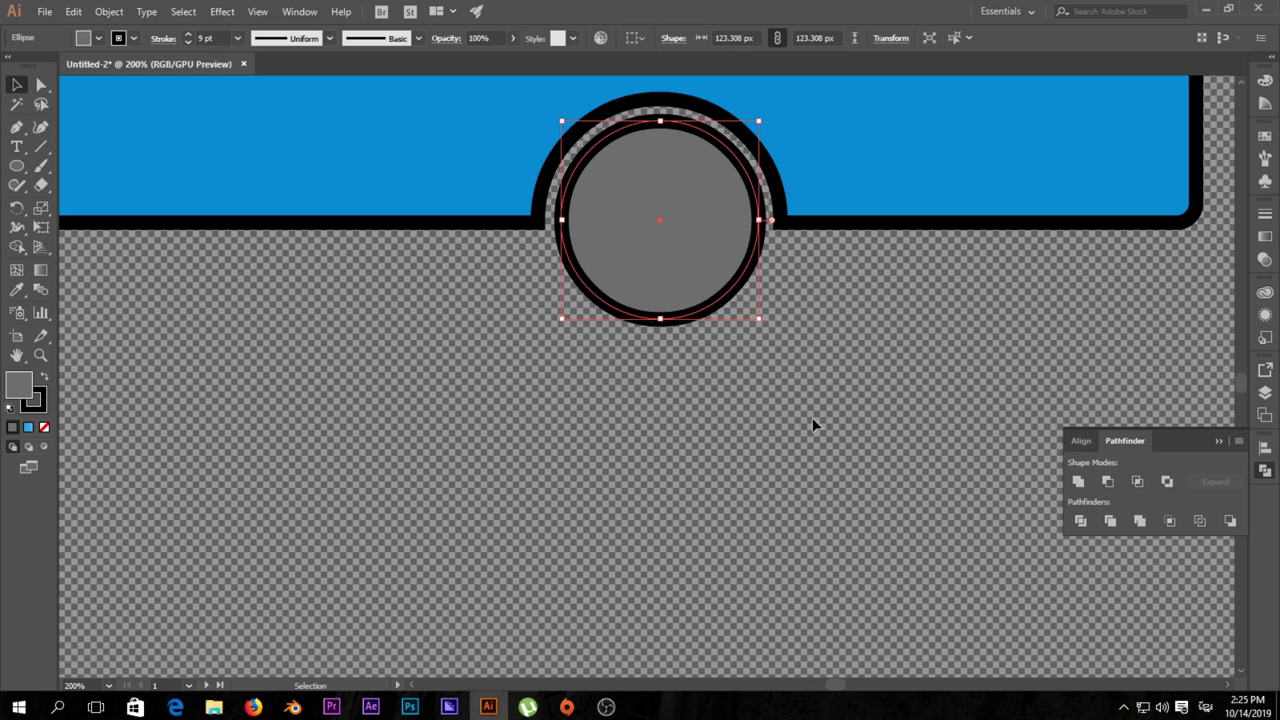
{"action": "key", "text": "Right"}
{"action": "key", "text": "Left"}
{"action": "left_click", "coordinate": [837, 422]}
Step: Delete the hubless copy and duplicate the wheel with its hub under the right arch
{"action": "scroll", "coordinate": [798, 357], "scroll_direction": "down", "scroll_amount": 3}
{"action": "scroll", "coordinate": [597, 363], "scroll_direction": "up", "scroll_amount": 2}
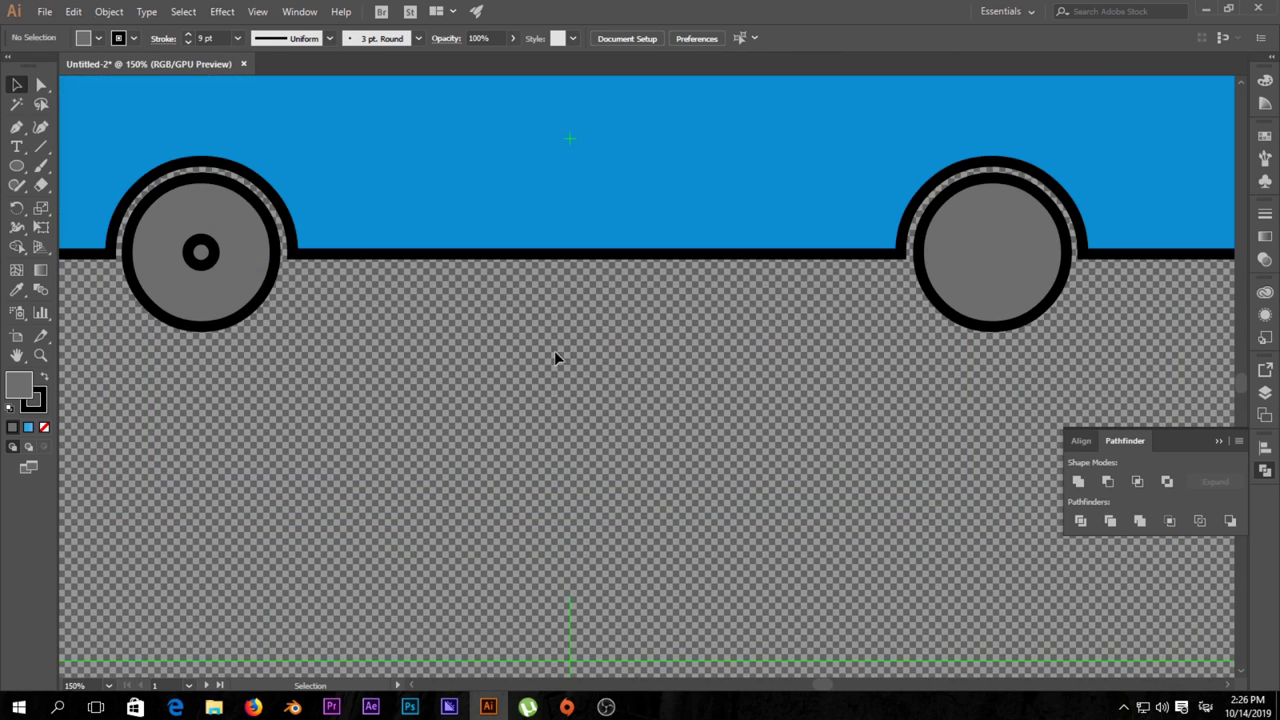
{"action": "left_click", "coordinate": [985, 315]}
{"action": "key", "text": "Delete"}
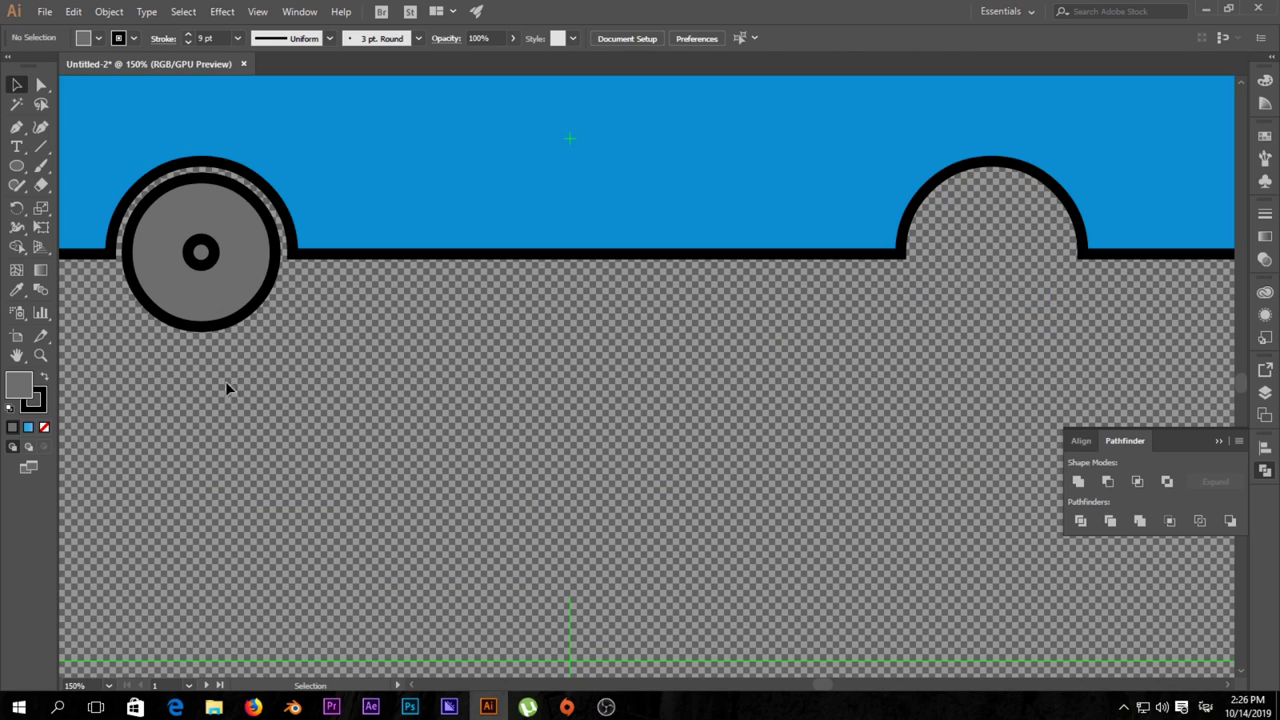
{"action": "left_click", "coordinate": [221, 266]}
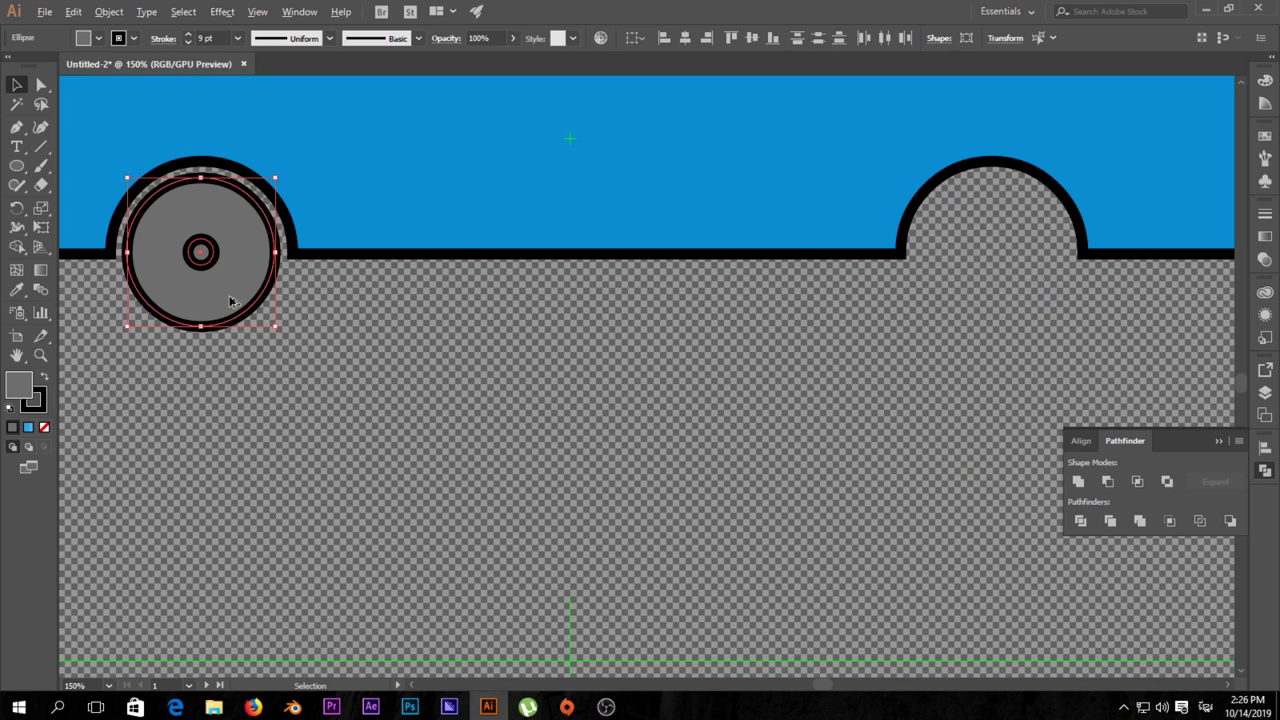
{"action": "left_click_drag", "start_coordinate": [230, 301], "coordinate": [1016, 291]}
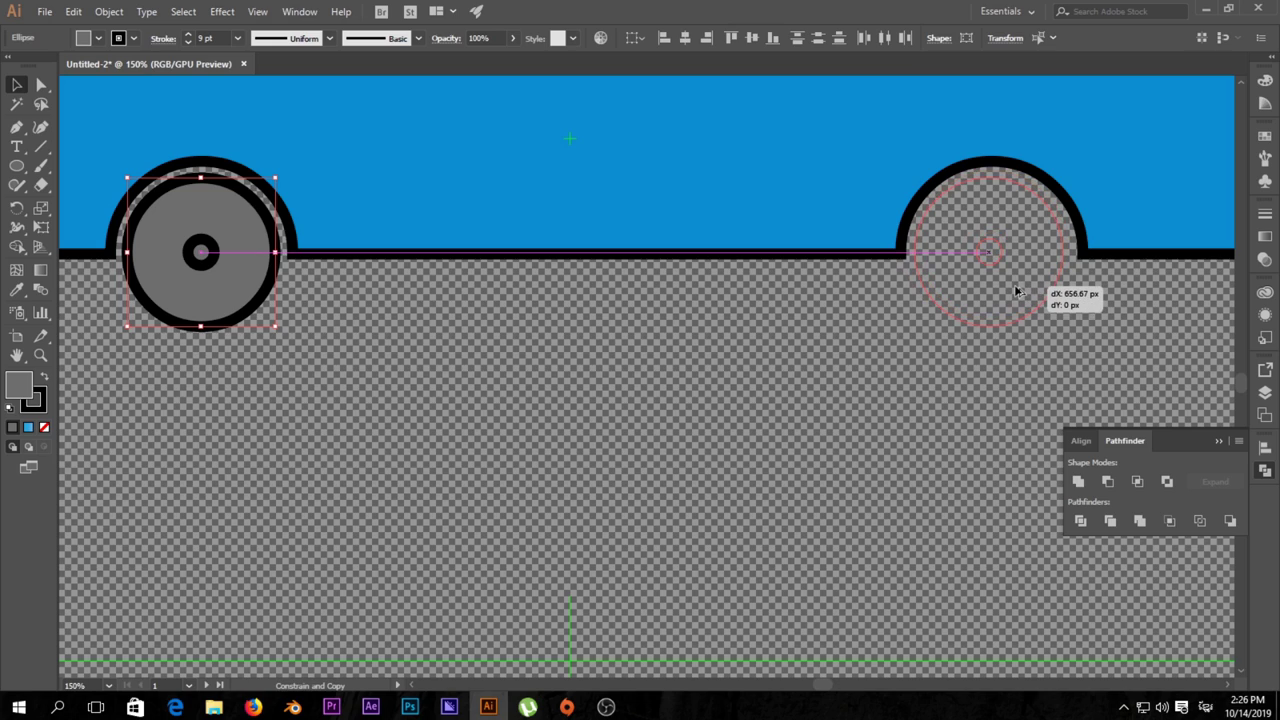
{"action": "left_click_drag", "start_coordinate": [1016, 291], "coordinate": [1019, 291]}
{"action": "left_click", "coordinate": [999, 392]}
Step: Pan and scroll the view to bring the whole bus into frame
{"action": "scroll", "coordinate": [999, 392], "scroll_direction": "down", "scroll_amount": 3}
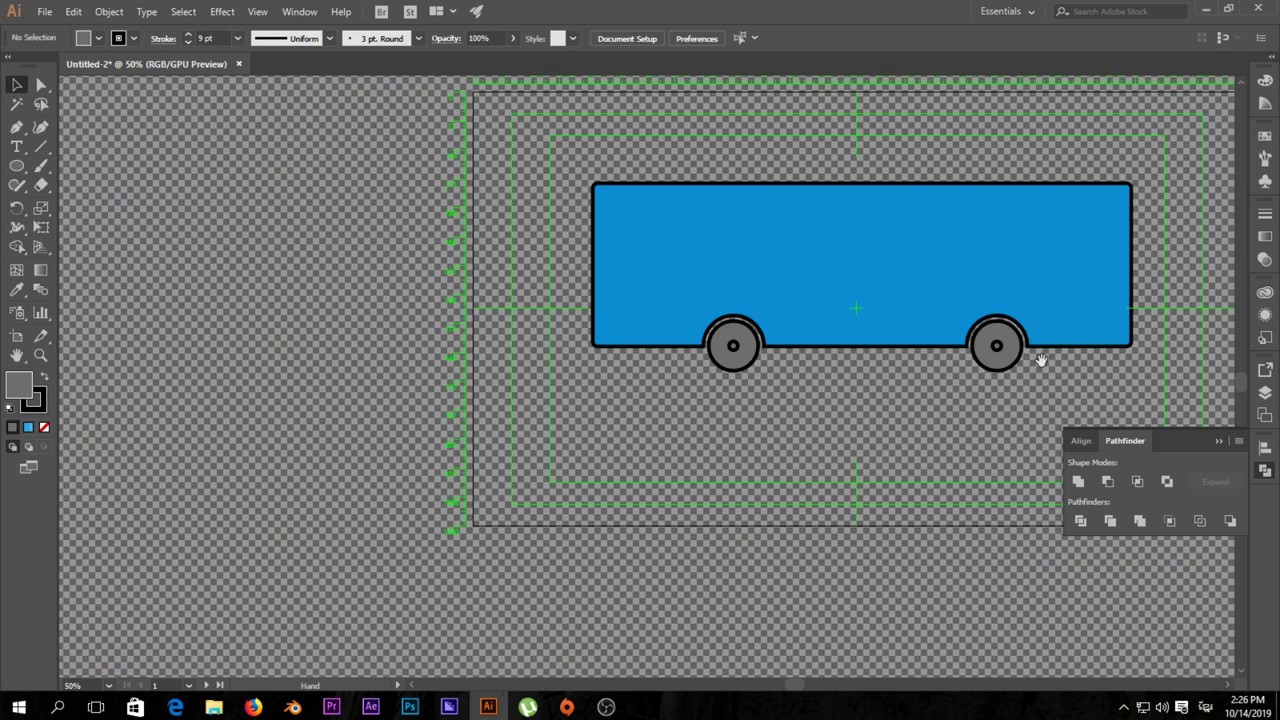
{"action": "left_click_drag", "start_coordinate": [1037, 360], "coordinate": [820, 369]}
{"action": "scroll", "coordinate": [810, 400], "scroll_direction": "up", "scroll_amount": 2}
{"action": "scroll", "coordinate": [810, 400], "scroll_direction": "down", "scroll_amount": 2}
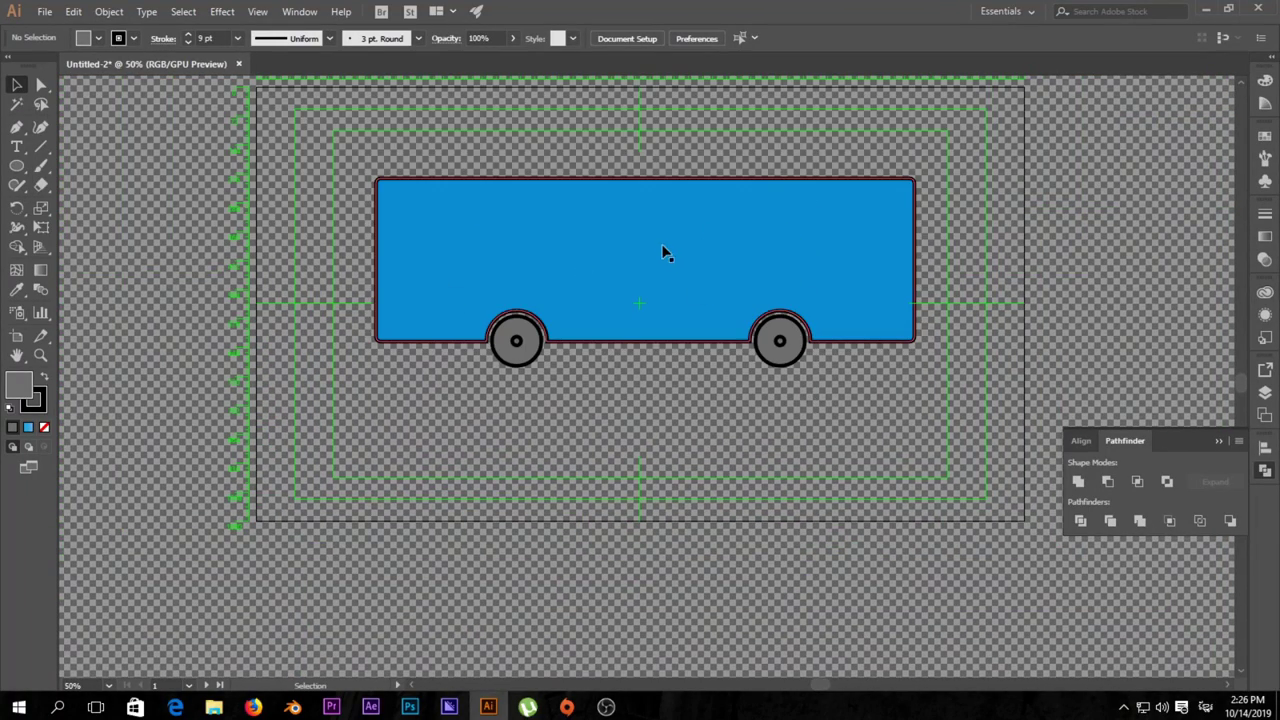
{"action": "left_click_drag", "start_coordinate": [666, 251], "coordinate": [683, 280]}
{"action": "scroll", "coordinate": [628, 421], "scroll_direction": "up", "scroll_amount": 2}
{"action": "scroll", "coordinate": [646, 476], "scroll_direction": "left", "scroll_amount": 2}
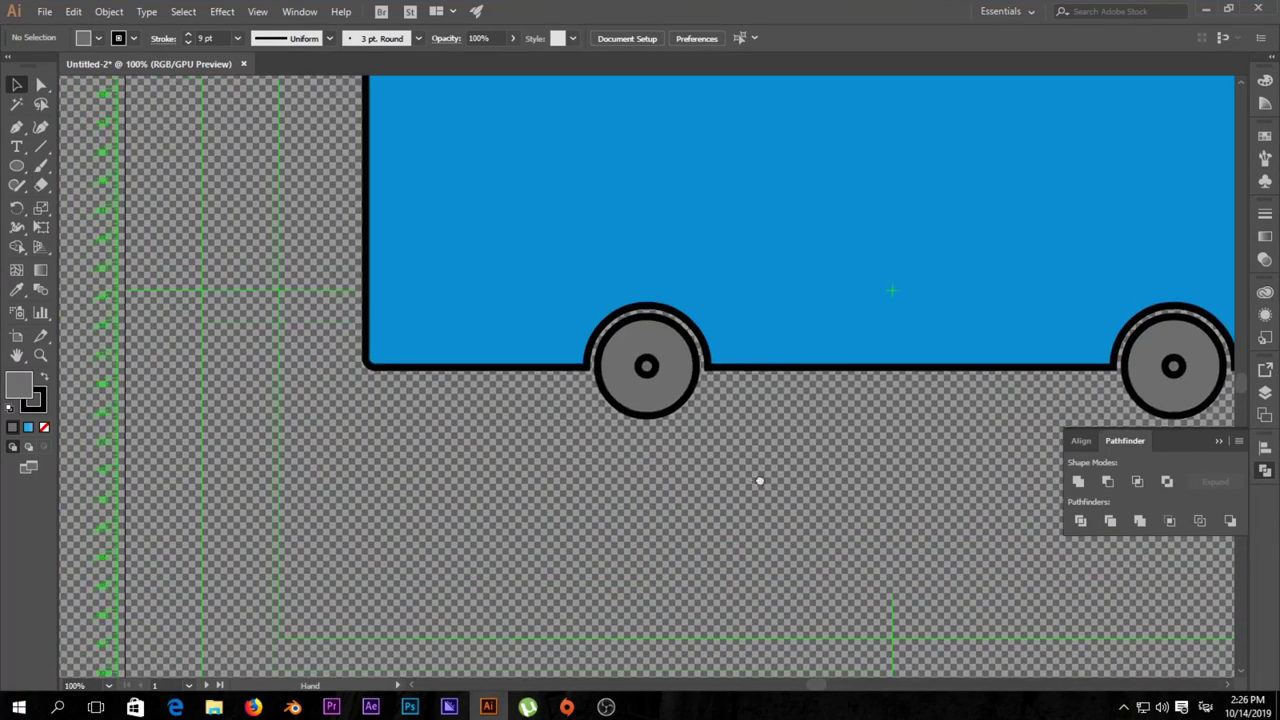
{"action": "scroll", "coordinate": [518, 312], "scroll_direction": "up", "scroll_amount": 2}
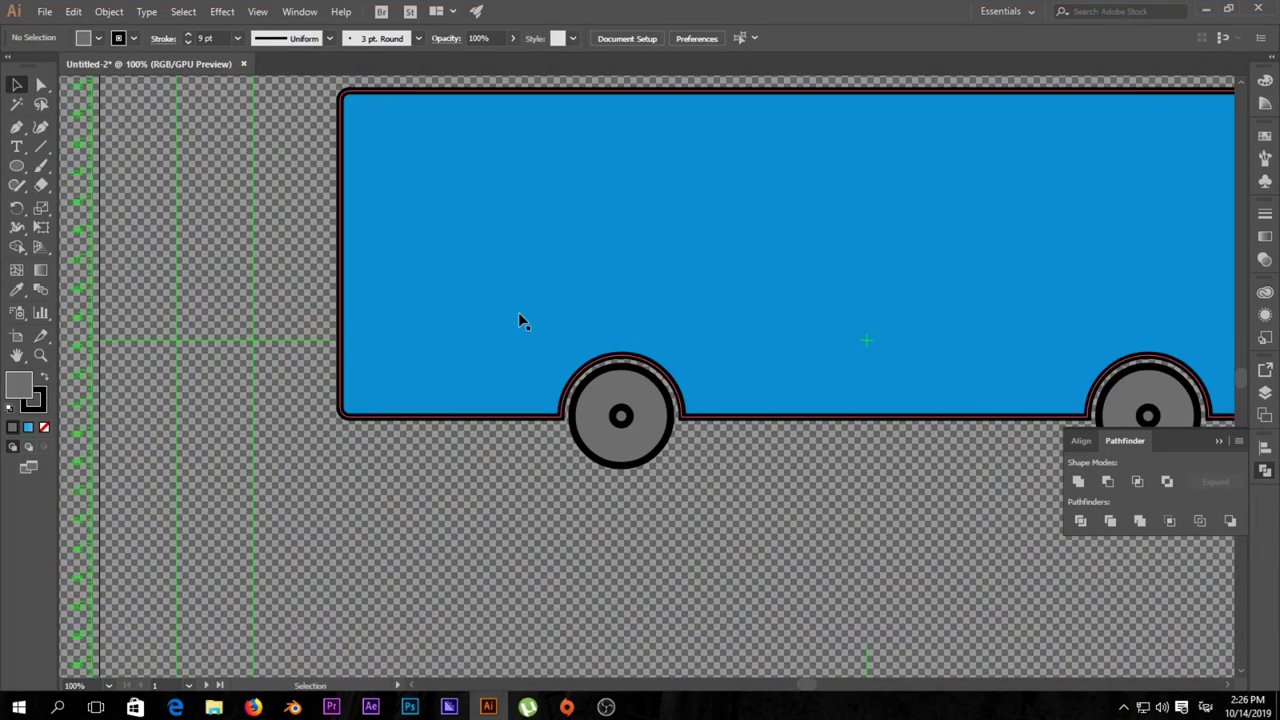
Step: Draw a 144.5 by 401 px rectangle over the bus body's left end
{"action": "left_click", "coordinate": [17, 166]}
{"action": "left_click", "coordinate": [90, 168]}
{"action": "left_click_drag", "start_coordinate": [433, 167], "coordinate": [526, 256]}
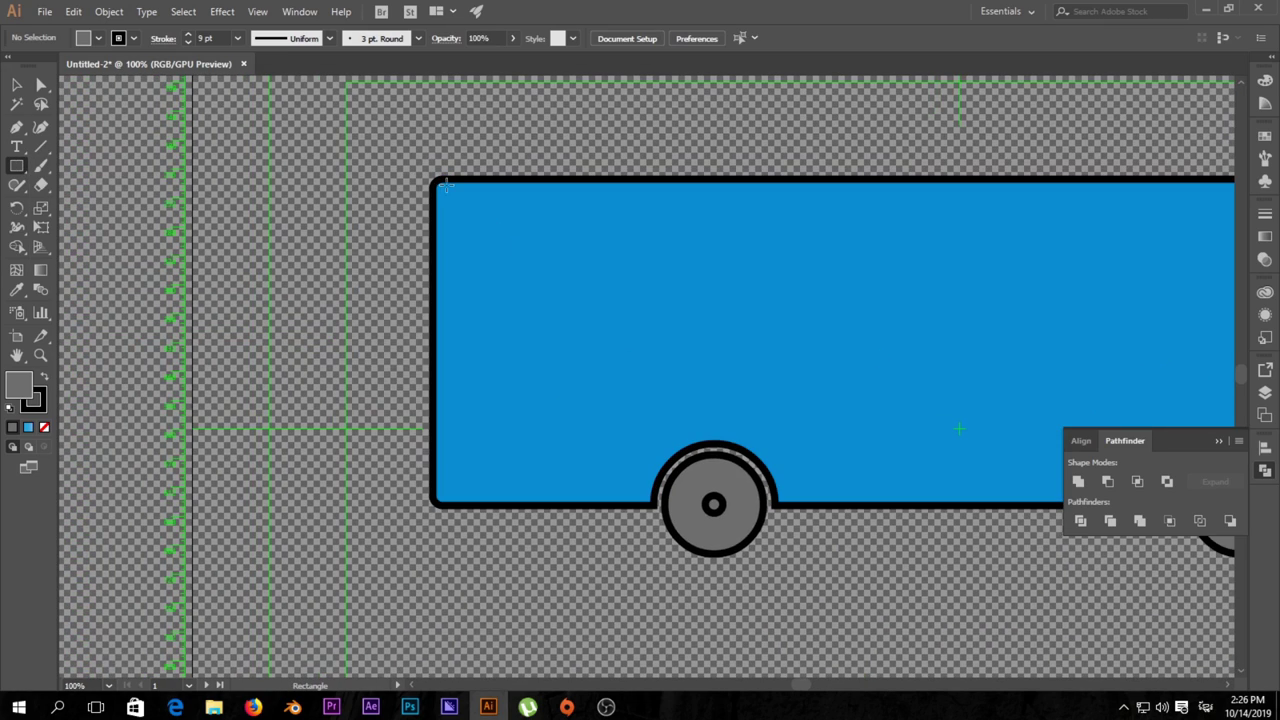
{"action": "left_click_drag", "start_coordinate": [437, 181], "coordinate": [552, 502]}
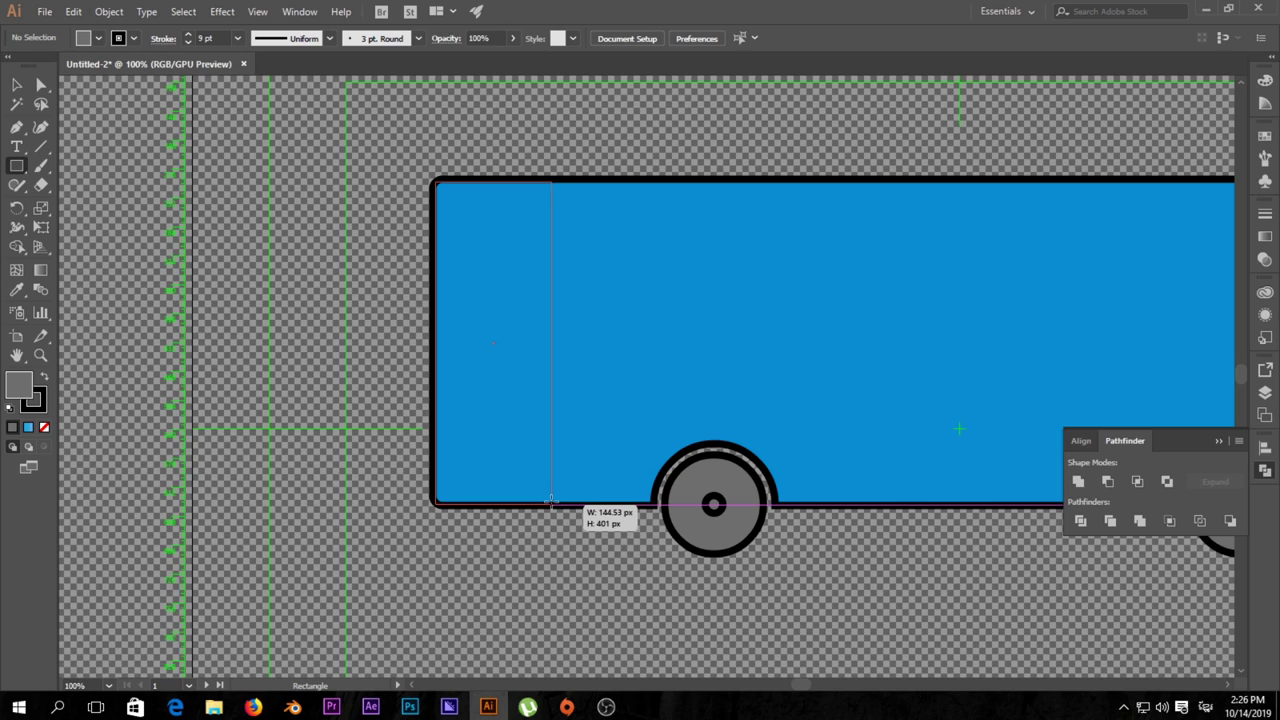
{"action": "left_click_drag", "start_coordinate": [552, 500], "coordinate": [552, 501]}
{"action": "left_click_drag", "start_coordinate": [622, 280], "coordinate": [716, 303]}
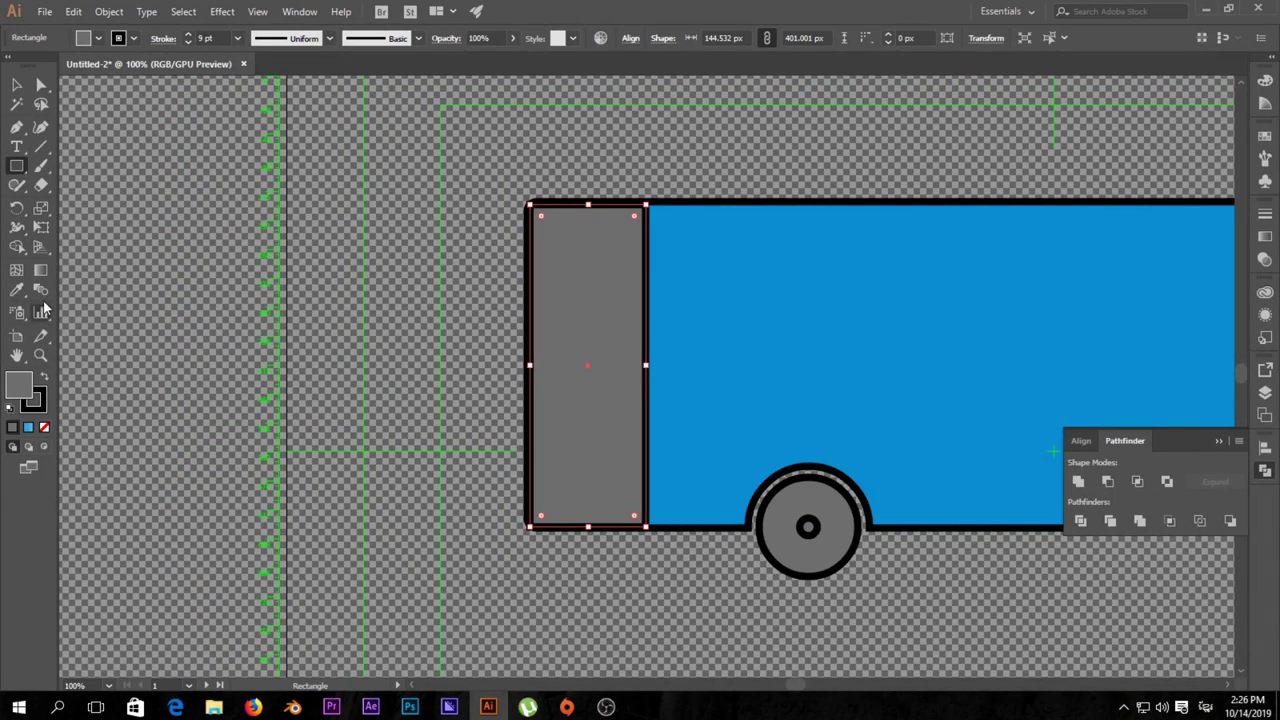
{"action": "left_click", "coordinate": [16, 290]}
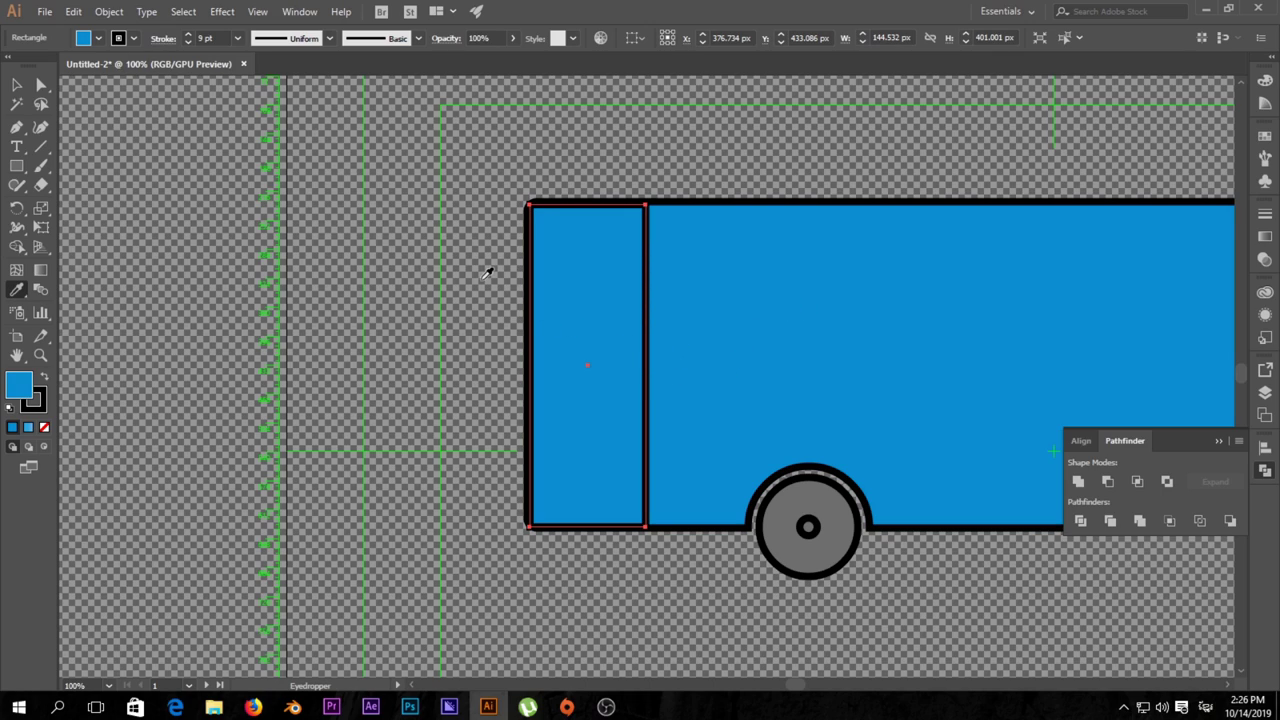
Step: Round the front panel's top-right corner to about a 48.21 px radius
{"action": "left_click", "coordinate": [41, 84]}
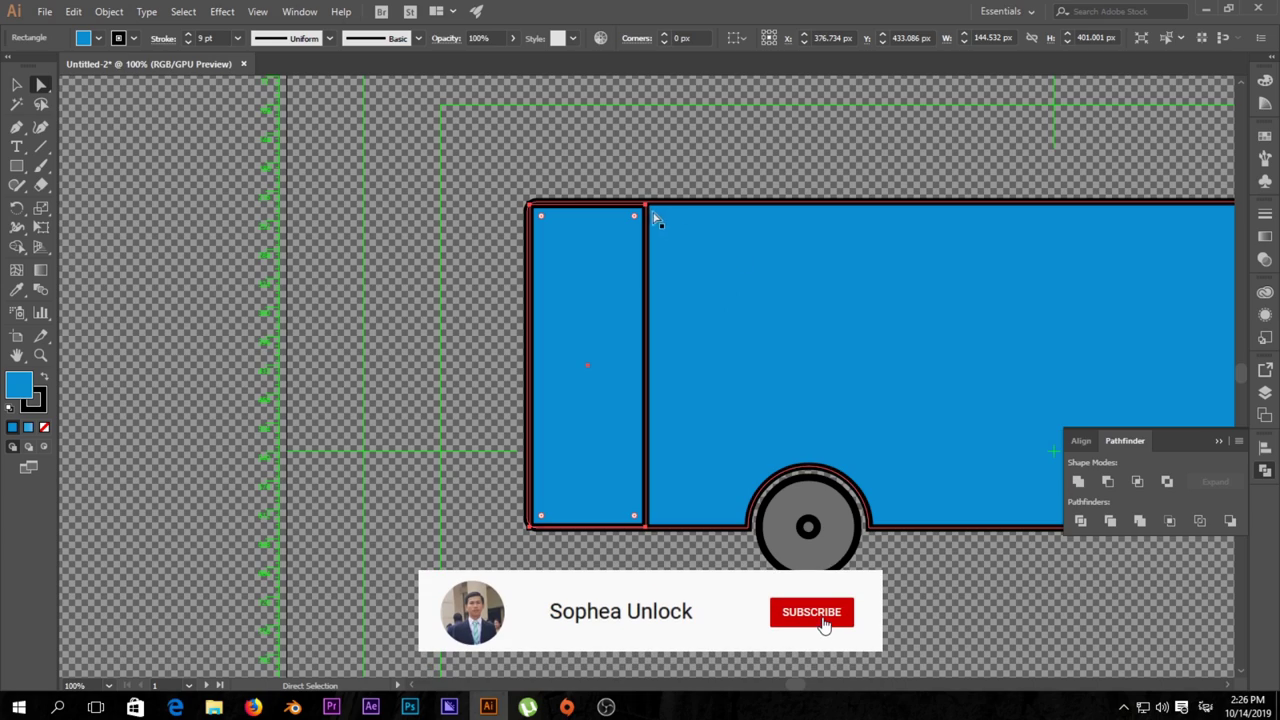
{"action": "left_click_drag", "start_coordinate": [638, 218], "coordinate": [600, 246]}
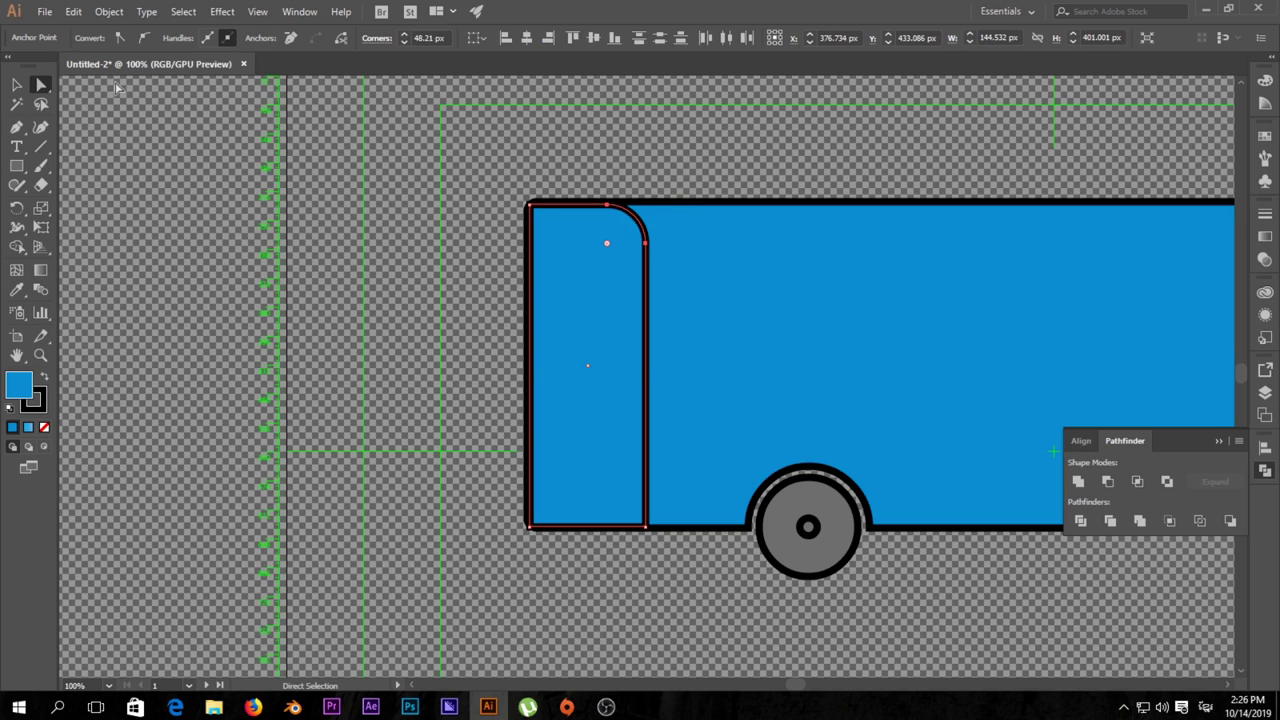
{"action": "left_click", "coordinate": [17, 84]}
{"action": "left_click", "coordinate": [737, 168]}
{"action": "key", "text": "ctrl+plus"}
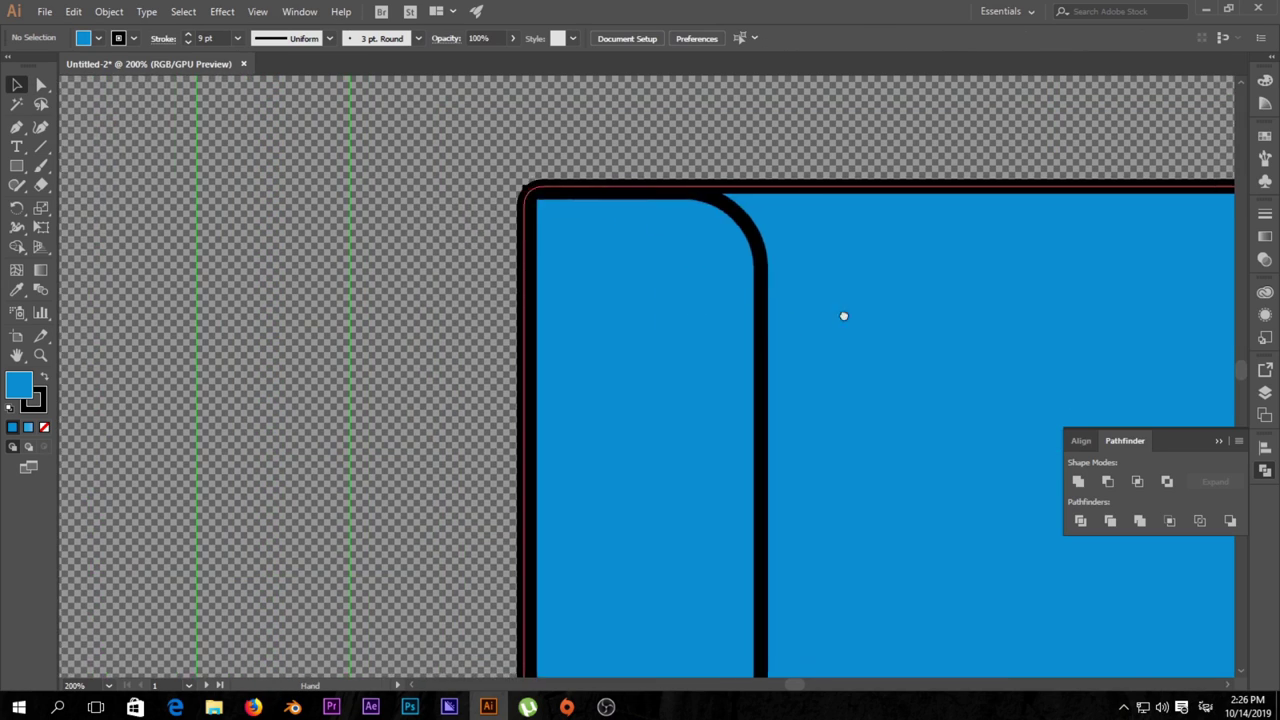
Step: Round the bus body's left corners to 57 px and reshape the panel's arc
{"action": "mouse_move", "coordinate": [843, 316]}
{"action": "left_mouse_down"}
{"action": "mouse_move", "coordinate": [937, 203]}
{"action": "mouse_move", "coordinate": [829, 251]}
{"action": "mouse_move", "coordinate": [883, 300]}
{"action": "left_mouse_up"}
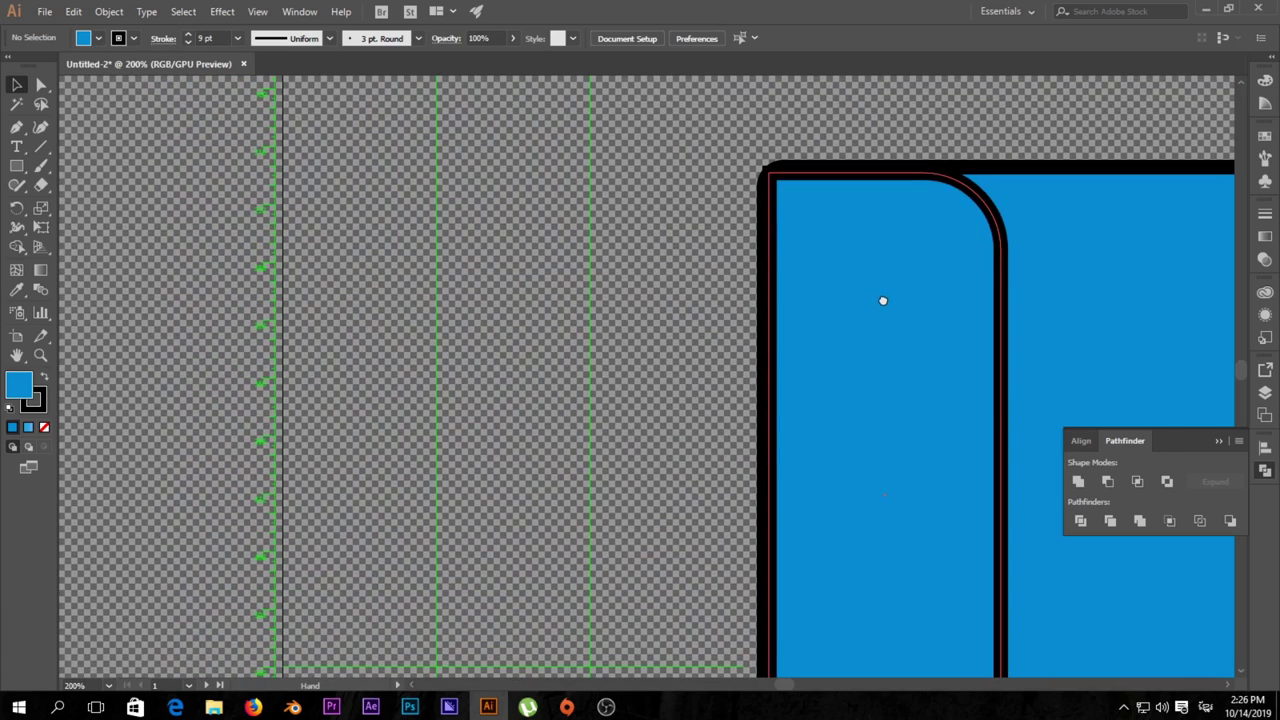
{"action": "left_click", "coordinate": [780, 185]}
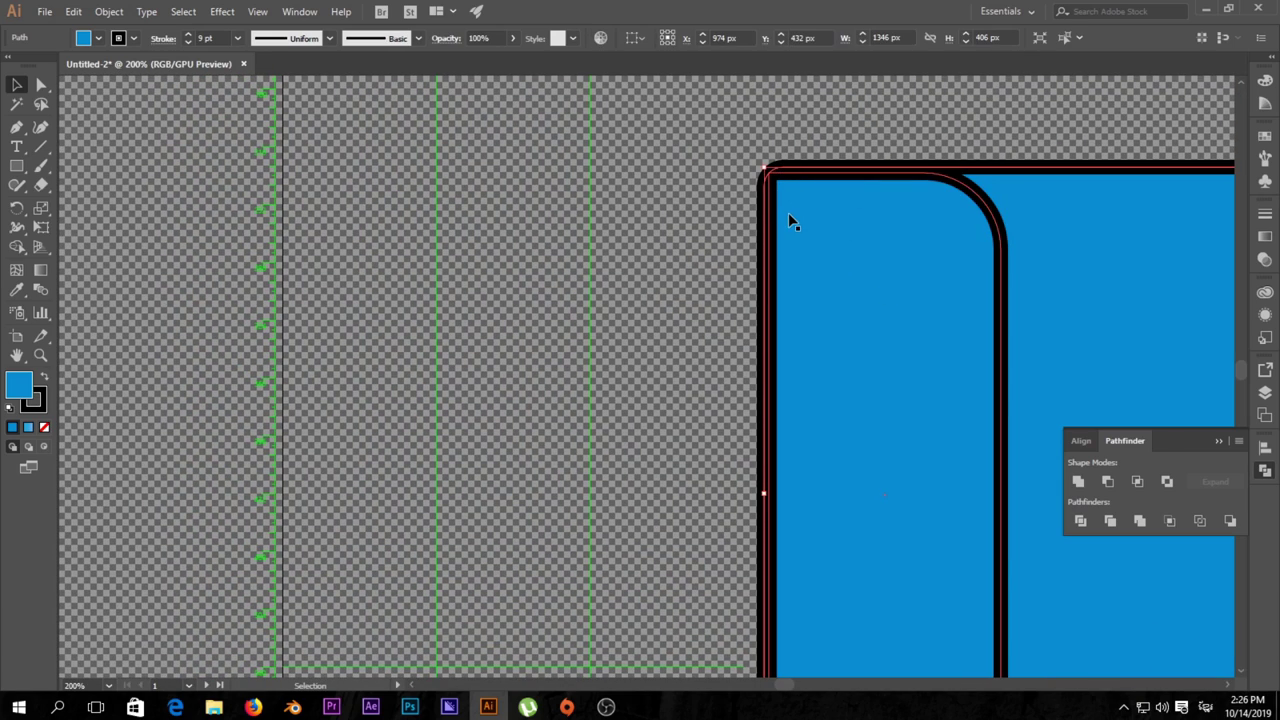
{"action": "left_click", "coordinate": [41, 84]}
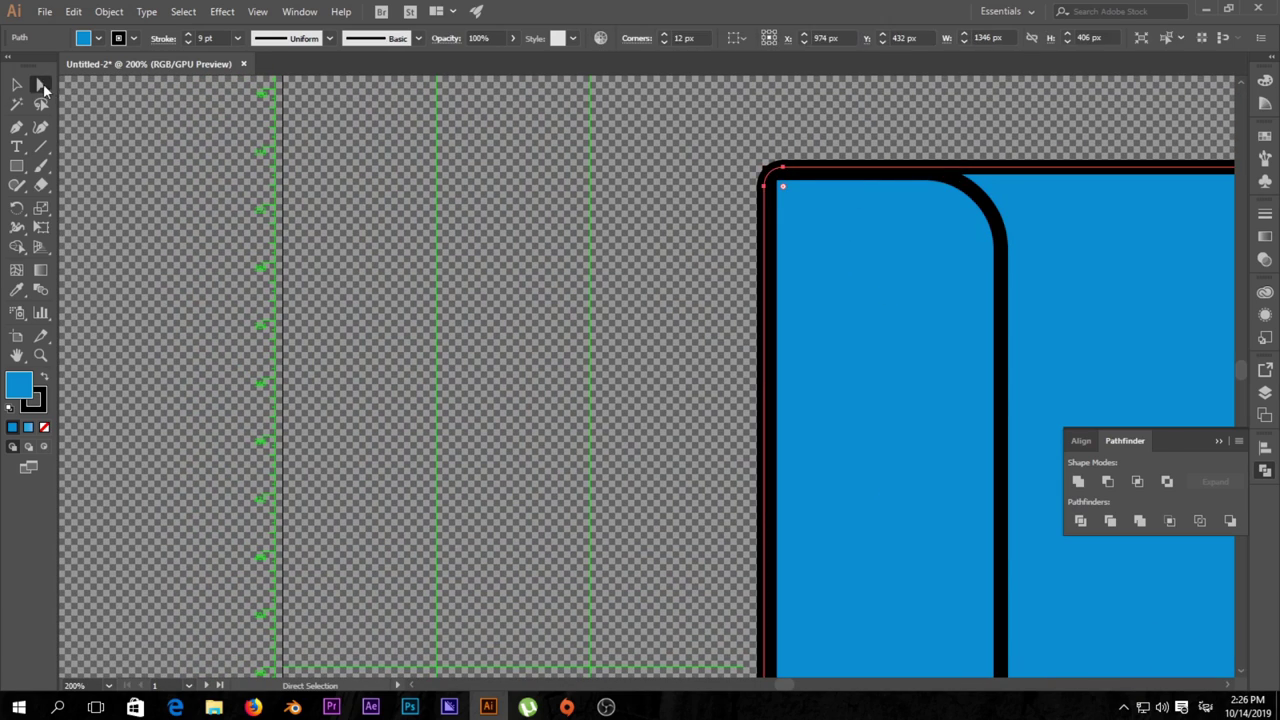
{"action": "left_click_drag", "start_coordinate": [843, 253], "coordinate": [856, 260]}
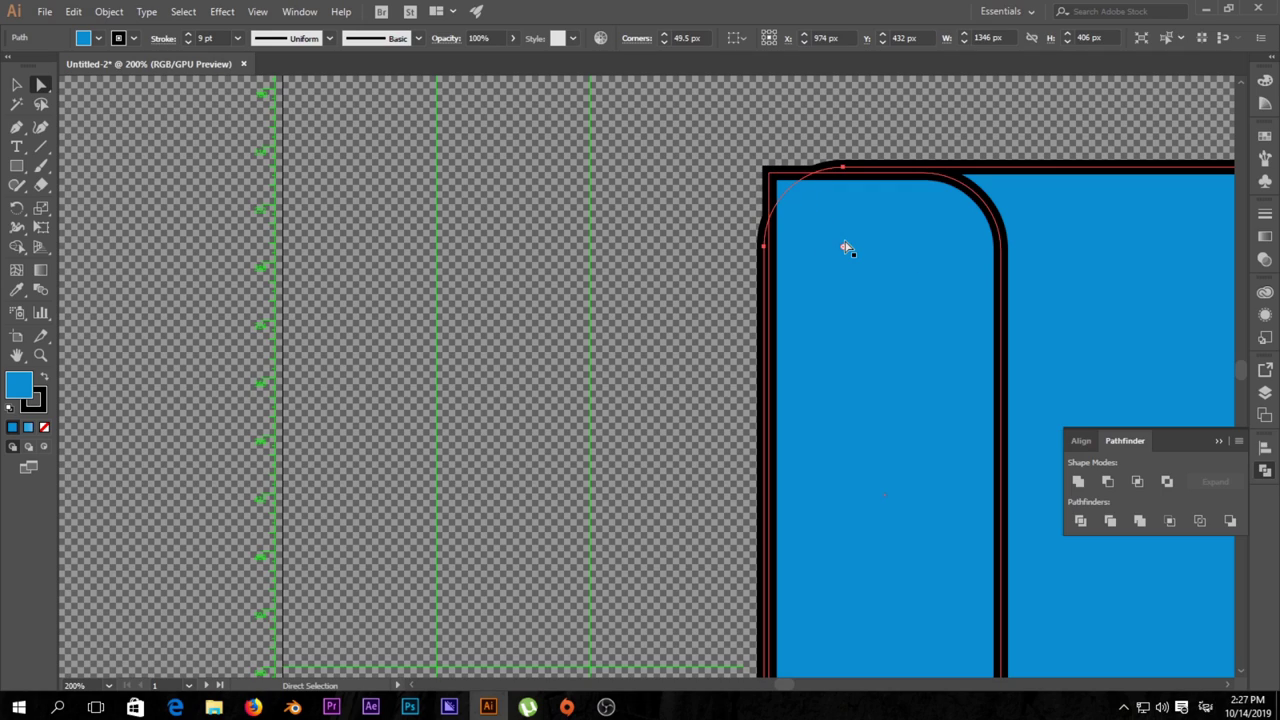
{"action": "left_click", "coordinate": [771, 175]}
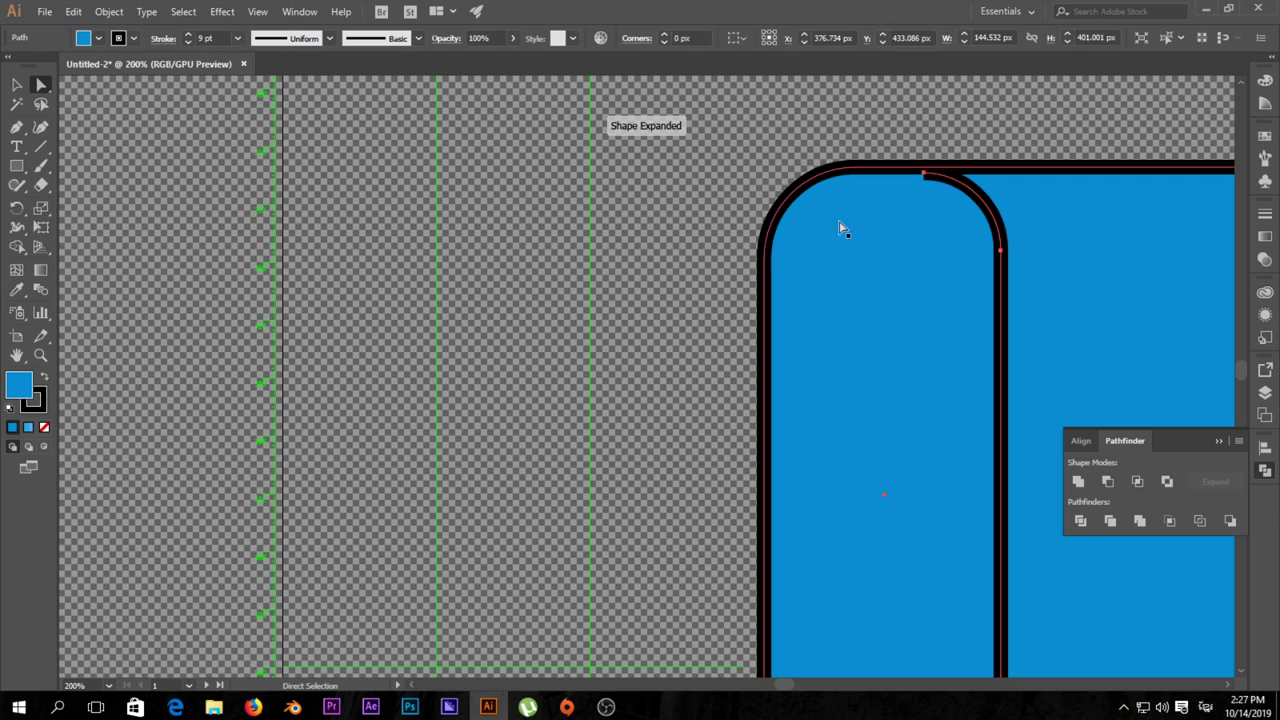
{"action": "scroll", "coordinate": [929, 206], "scroll_direction": "up", "scroll_amount": 1}
{"action": "left_click_drag", "start_coordinate": [925, 172], "coordinate": [907, 157]}
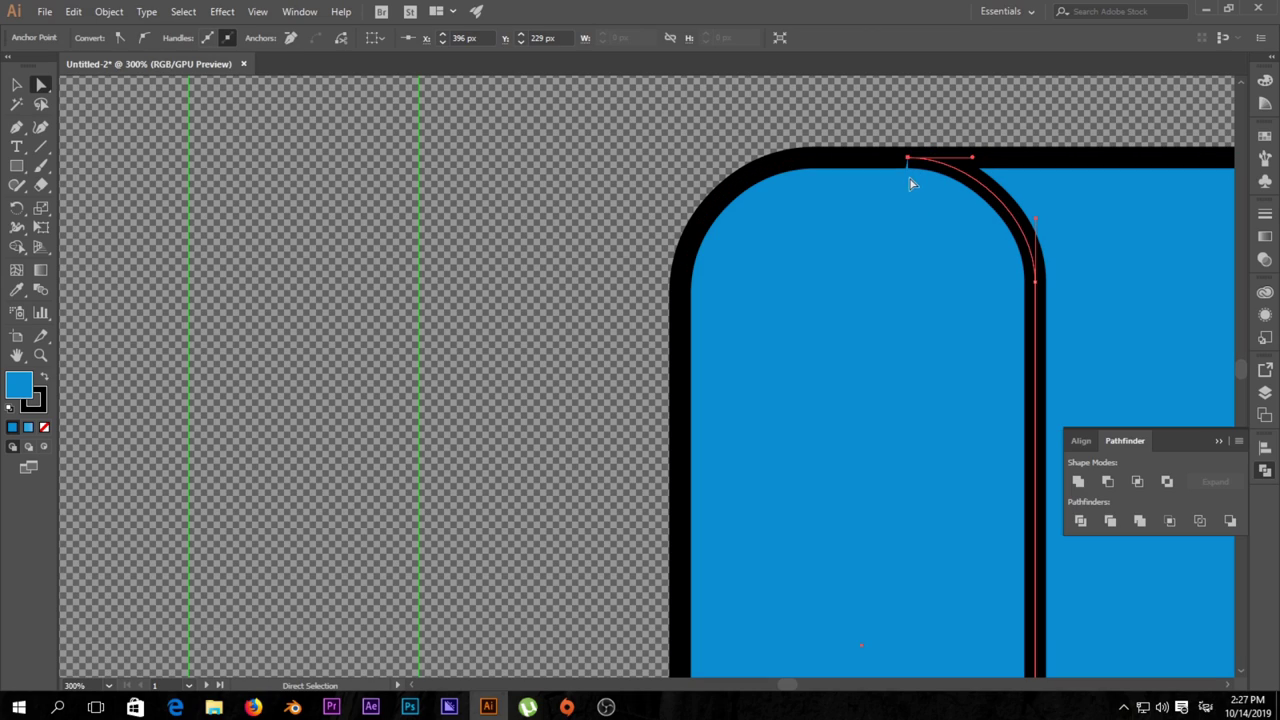
Step: Set the front panel's fill to None, leaving a curved black divider line
{"action": "left_click", "coordinate": [913, 190]}
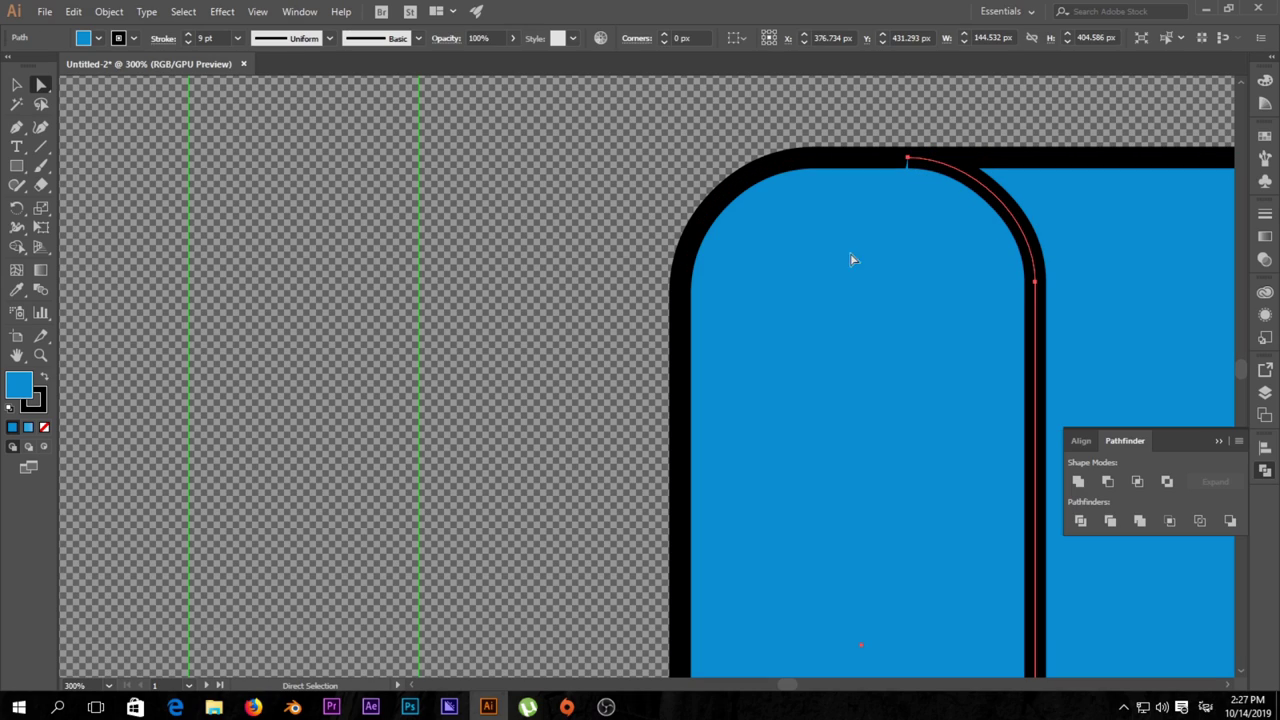
{"action": "left_click", "coordinate": [45, 428]}
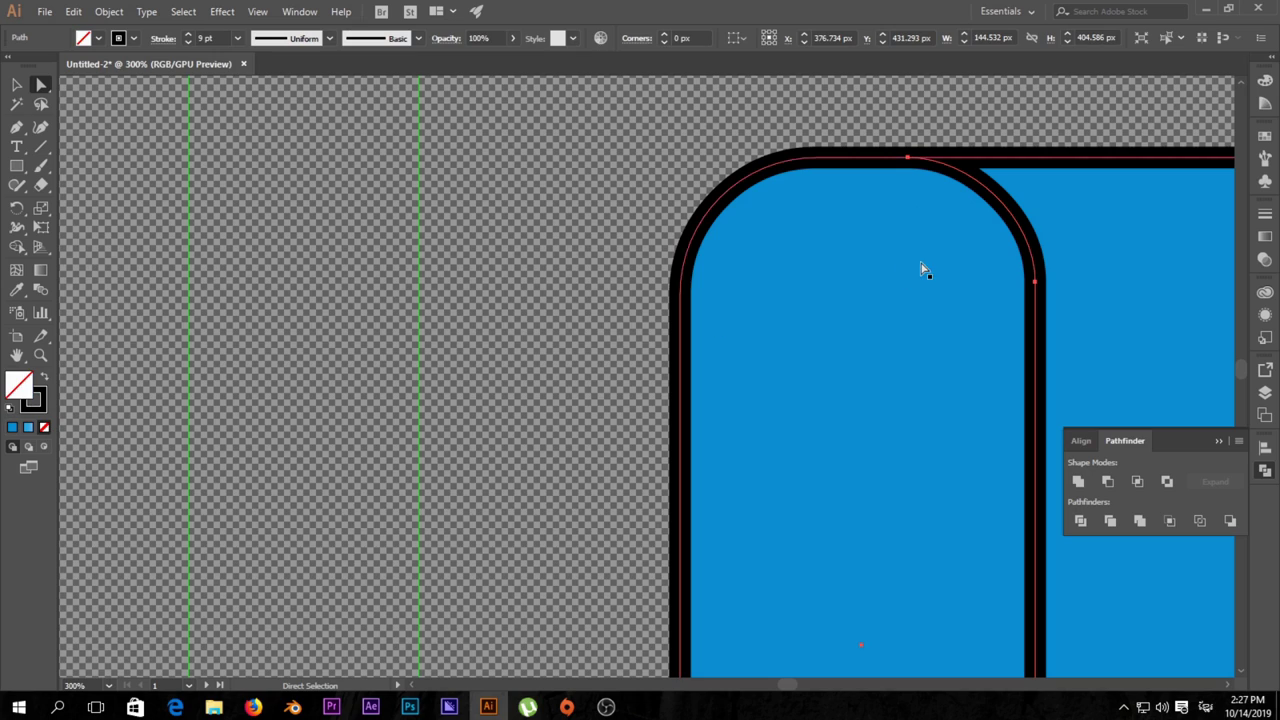
{"action": "scroll", "coordinate": [925, 275], "scroll_direction": "down", "scroll_amount": 2}
{"action": "scroll", "coordinate": [945, 290], "scroll_direction": "down", "scroll_amount": 1}
{"action": "scroll", "coordinate": [935, 315], "scroll_direction": "down", "scroll_amount": 3}
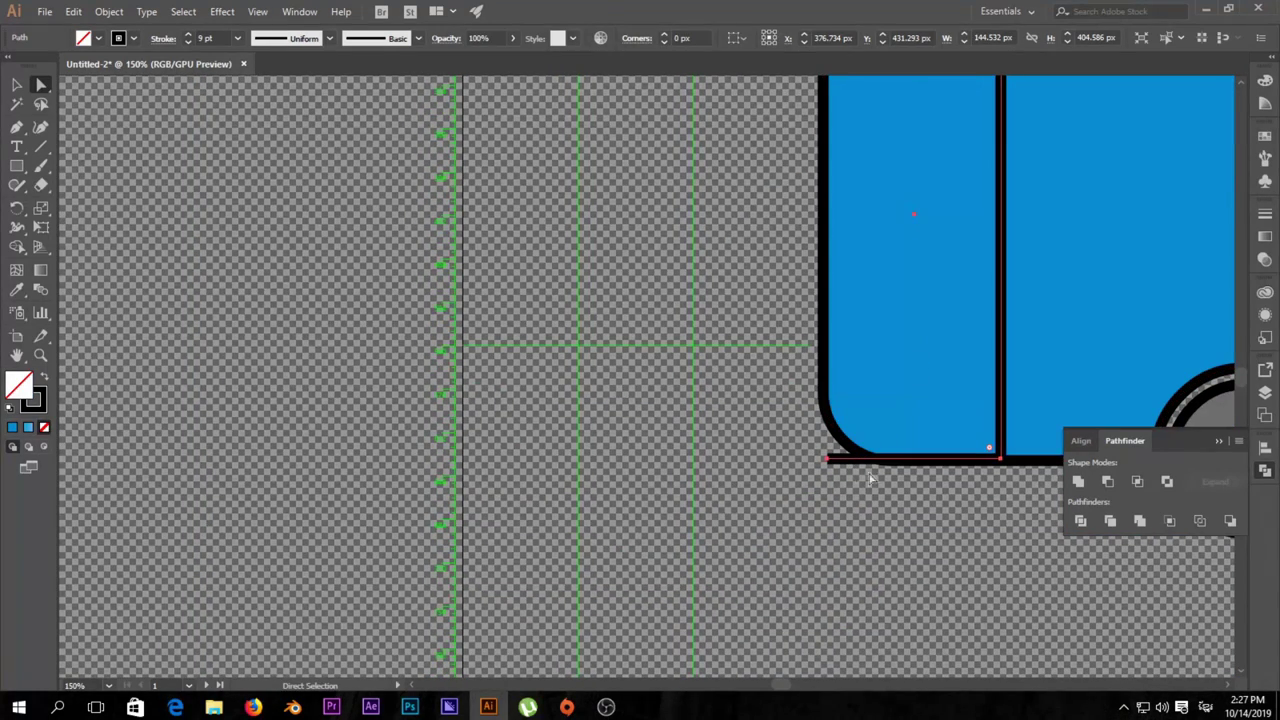
{"action": "left_click", "coordinate": [960, 500]}
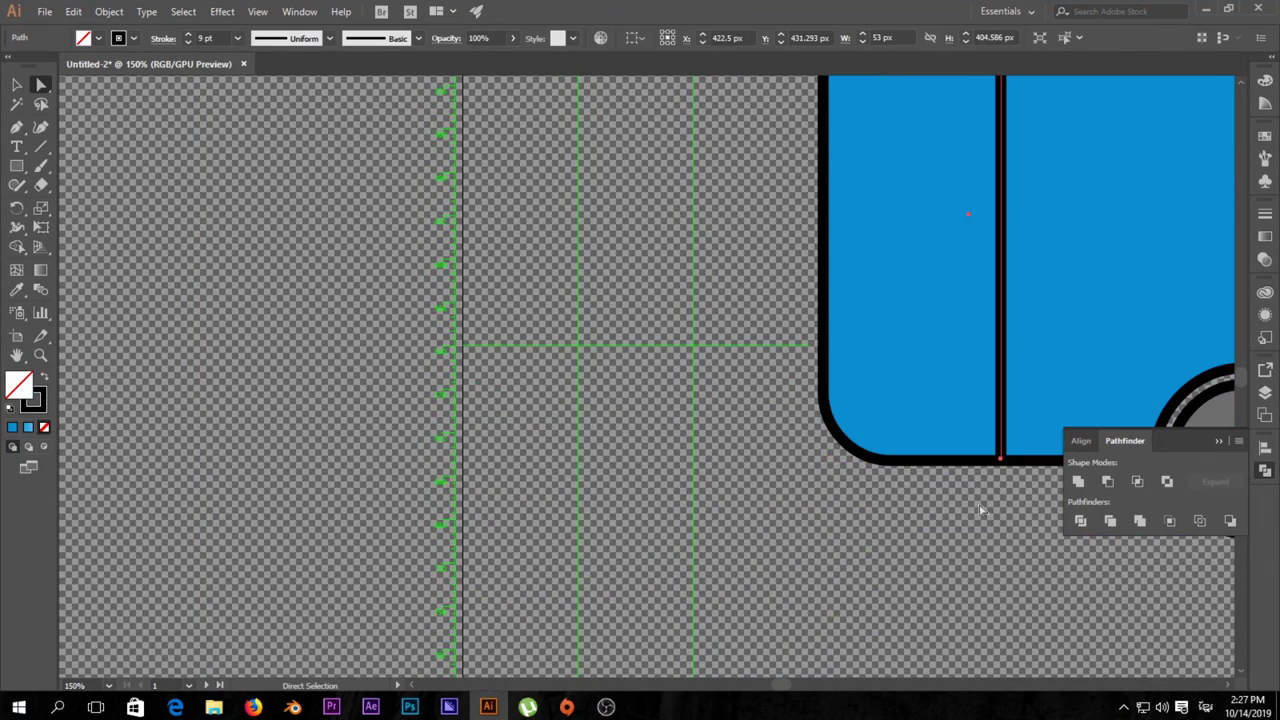
{"action": "scroll", "coordinate": [1000, 349], "scroll_direction": "down", "scroll_amount": 1}
{"action": "scroll", "coordinate": [1083, 277], "scroll_direction": "down", "scroll_amount": 1}
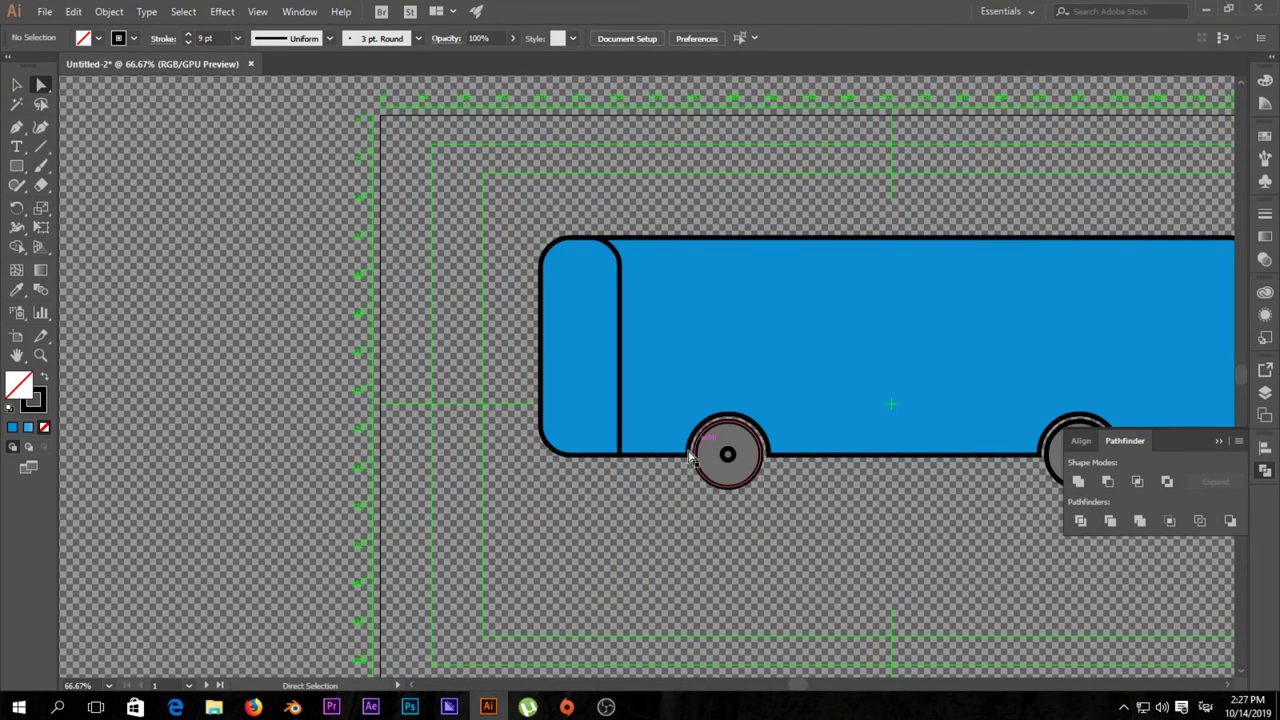
Step: Select the bus body, then the curved front divider line, and test moving it
{"action": "left_click", "coordinate": [543, 428]}
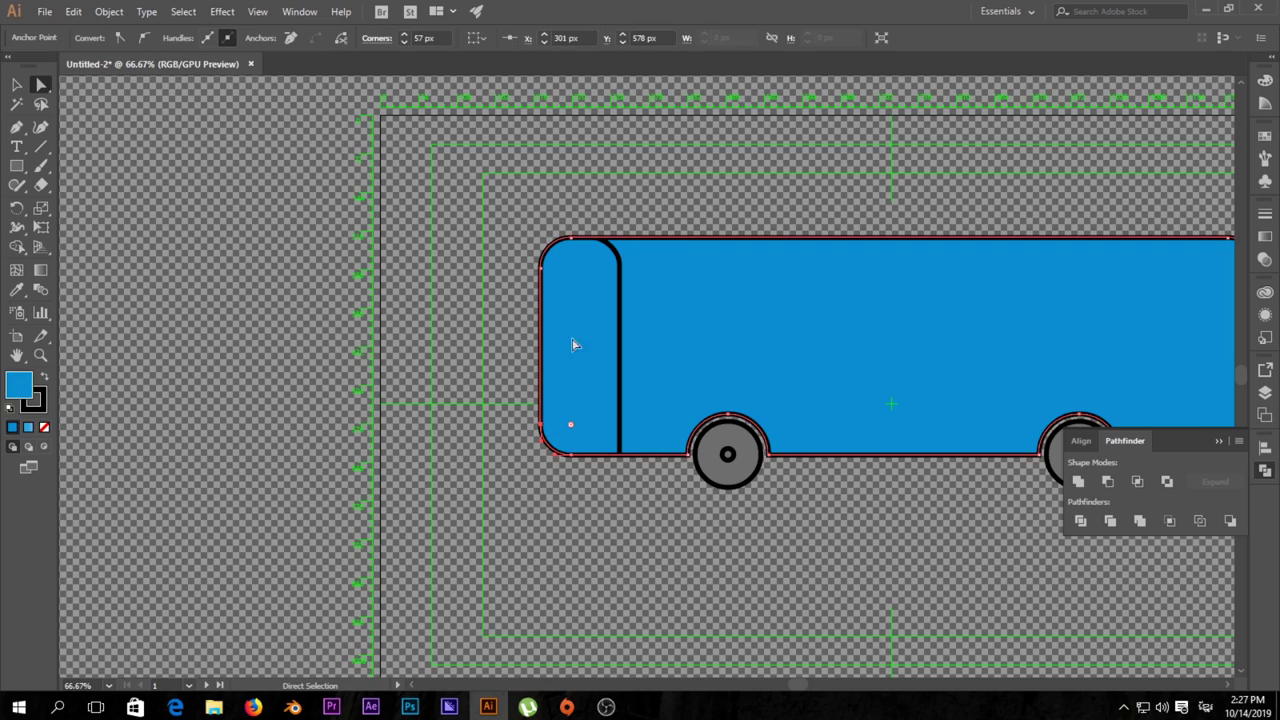
{"action": "left_click", "coordinate": [565, 410]}
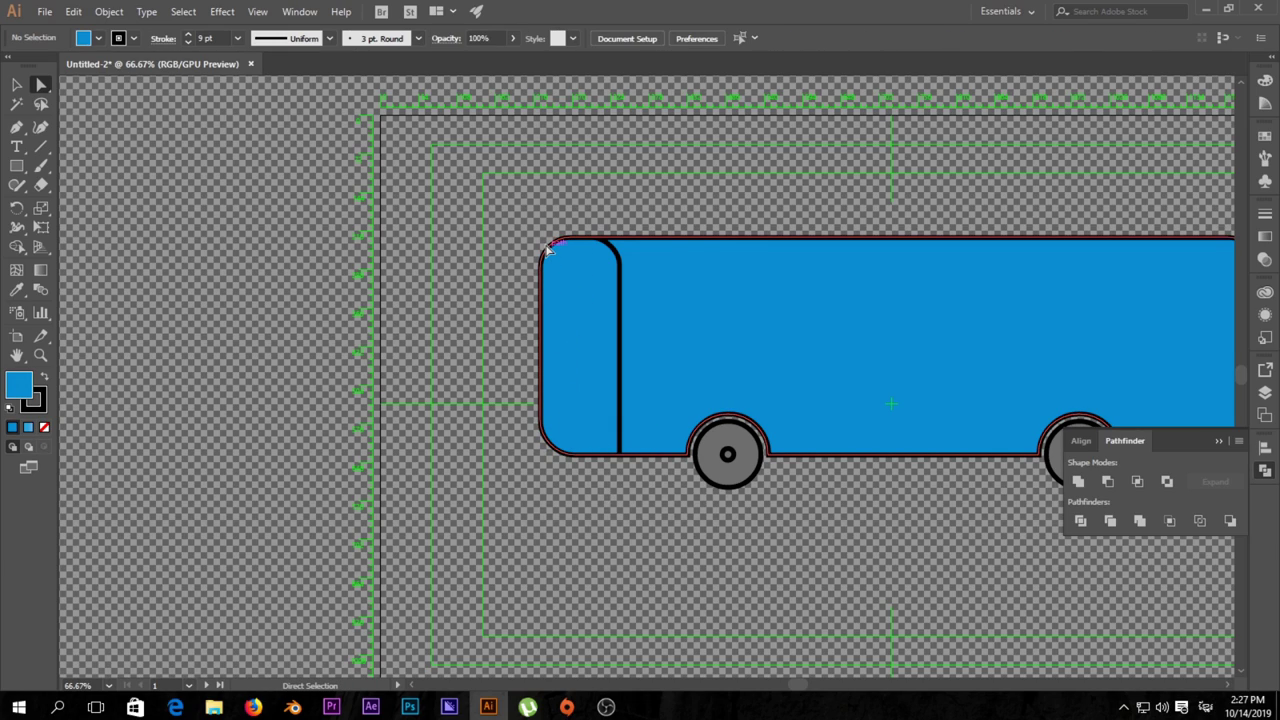
{"action": "left_click", "coordinate": [567, 274]}
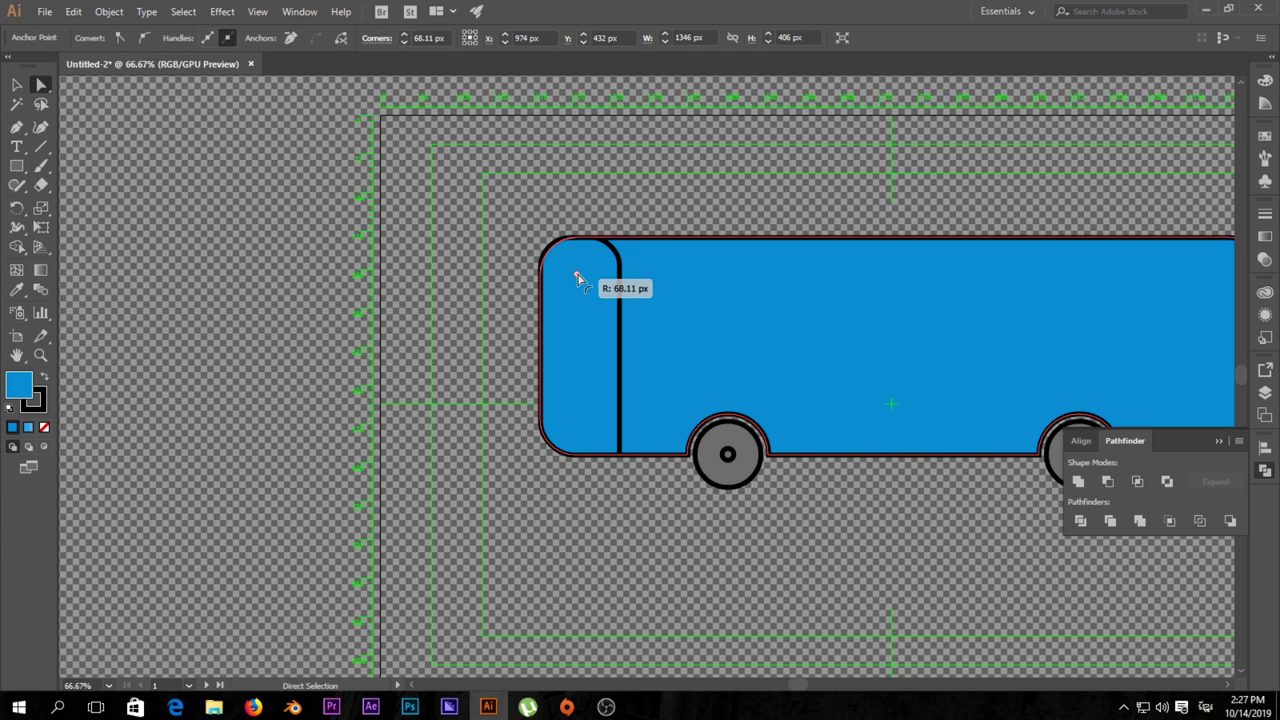
{"action": "left_click", "coordinate": [650, 472]}
{"action": "left_click", "coordinate": [618, 258]}
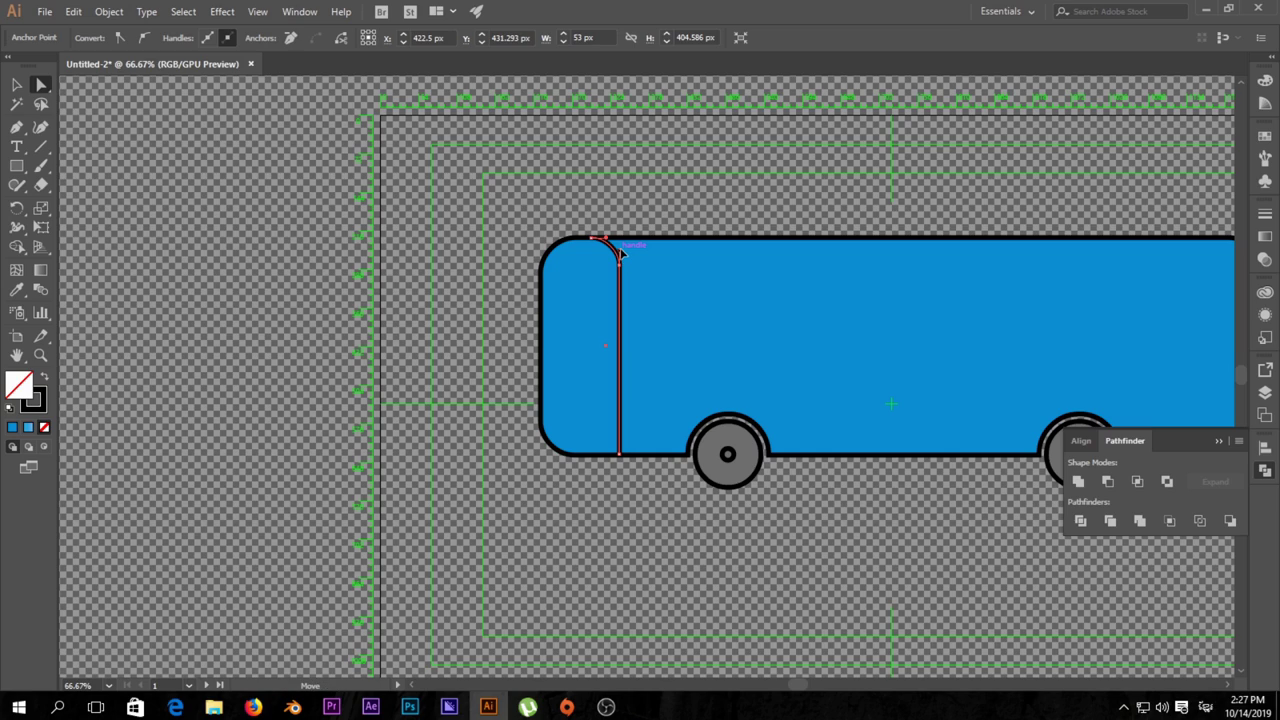
{"action": "left_click_drag", "start_coordinate": [620, 255], "coordinate": [620, 258]}
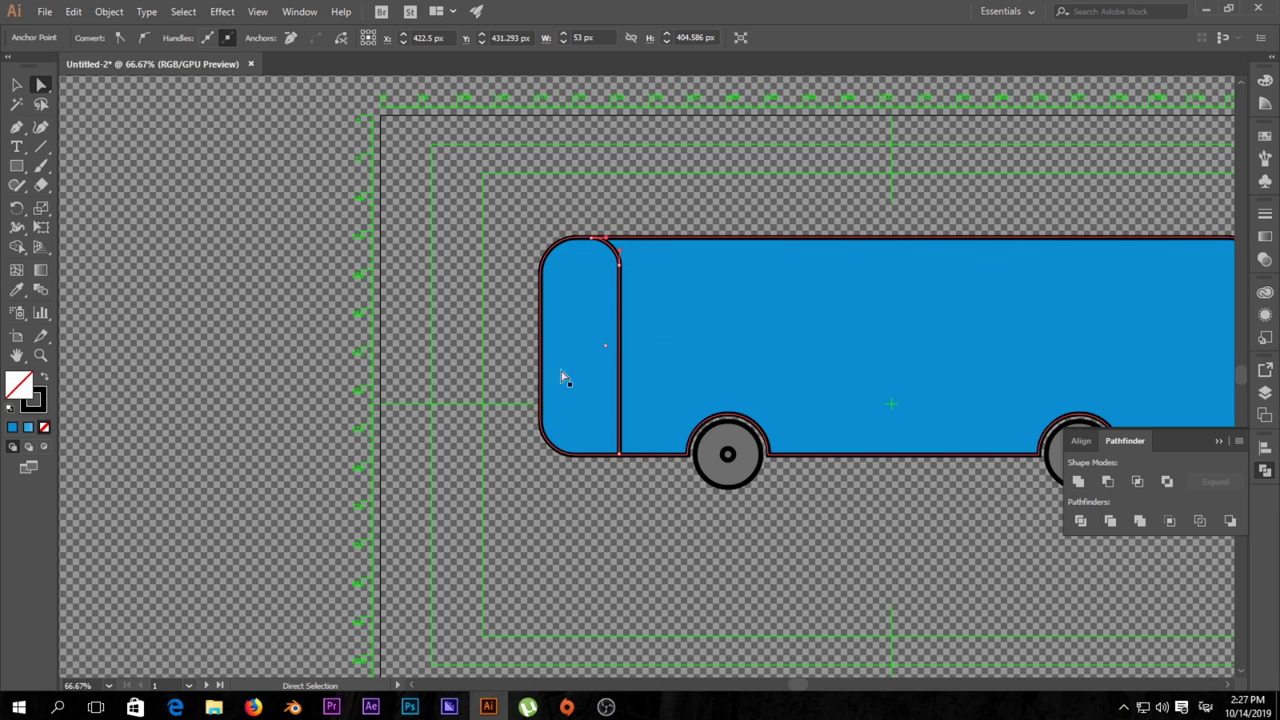
{"action": "left_click", "coordinate": [16, 85]}
{"action": "left_click", "coordinate": [686, 200]}
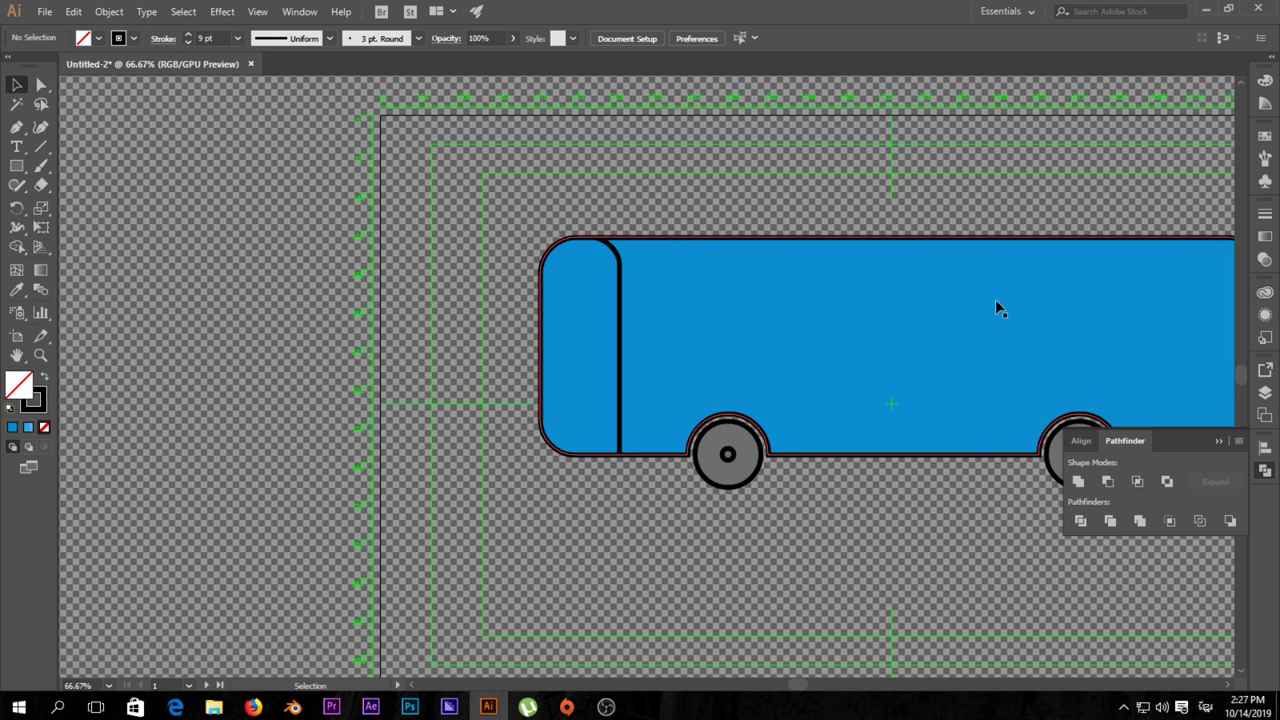
Step: Shift the front divider line slightly left, nudging it twice with the arrow key
{"action": "key", "text": "ctrl+0"}
{"action": "key", "text": "ctrl+minus"}
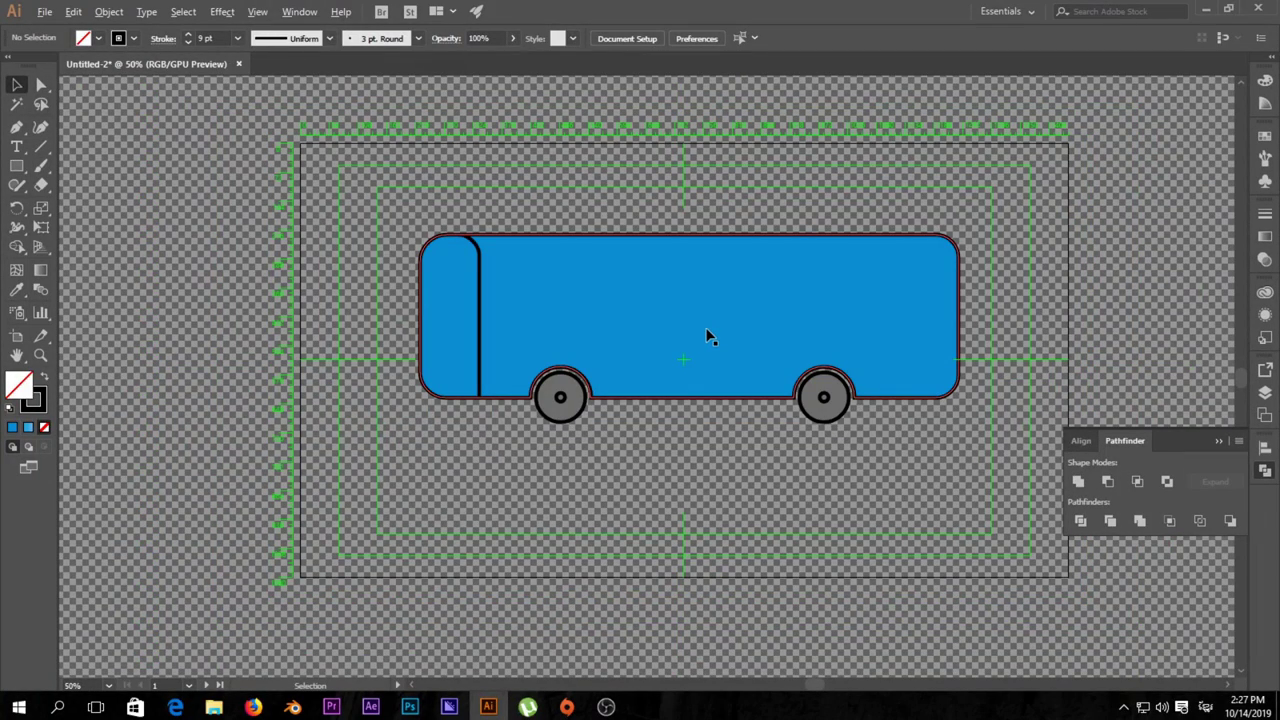
{"action": "key", "text": "ctrl+plus"}
{"action": "left_click_drag", "start_coordinate": [407, 242], "coordinate": [420, 240]}
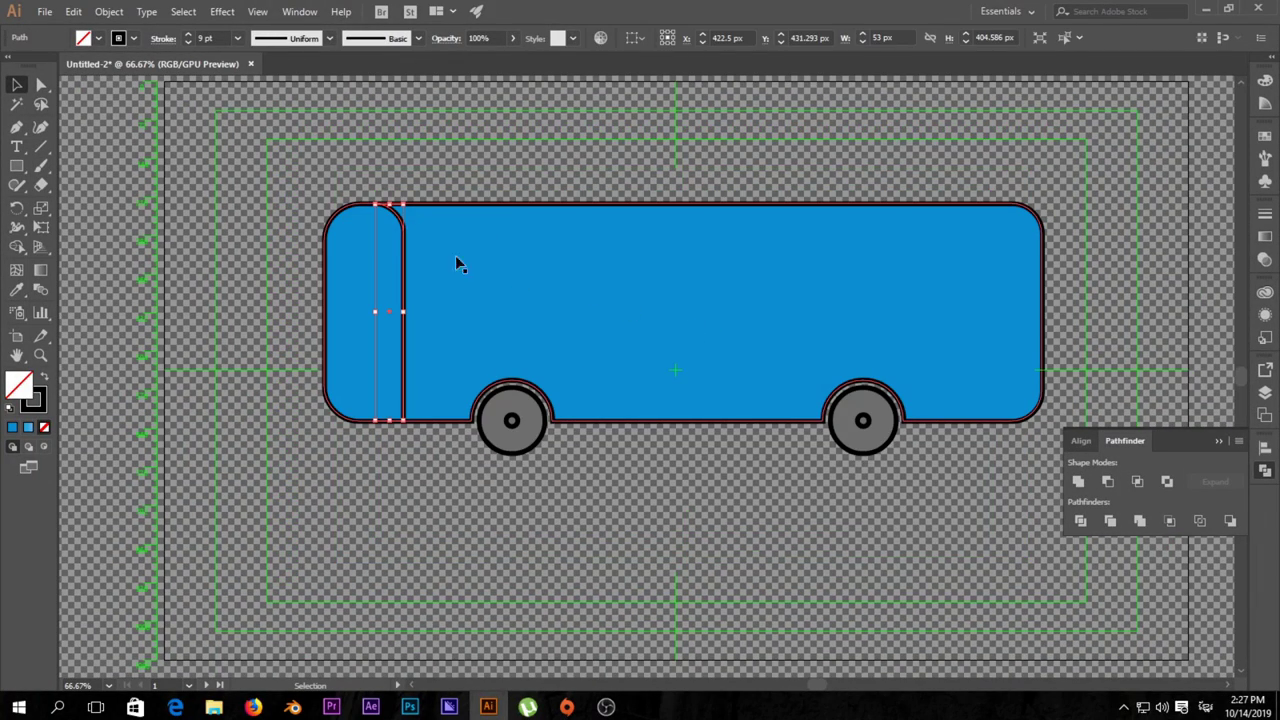
{"action": "key", "text": "Left"}
{"action": "key", "text": "Left"}
{"action": "key", "text": "Left"}
{"action": "key", "text": "Left"}
{"action": "key", "text": "Left"}
{"action": "key", "text": "Left"}
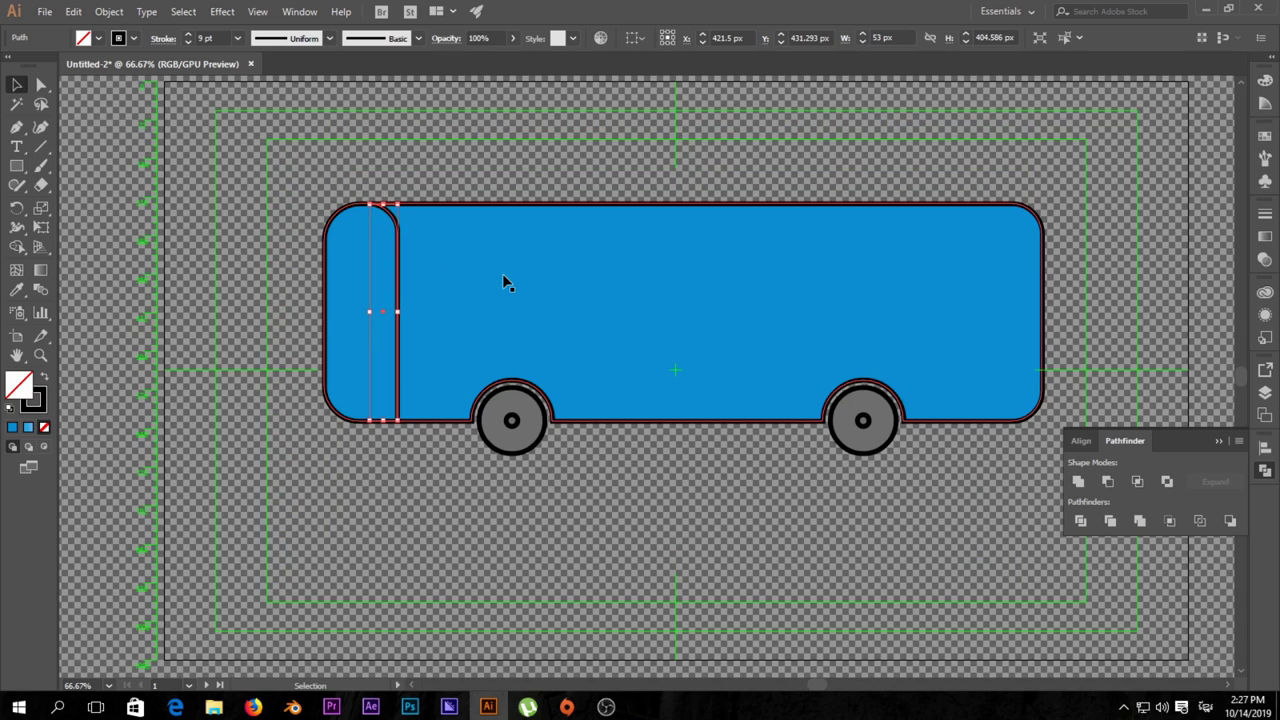
{"action": "key", "text": "Left"}
{"action": "key", "text": "Left"}
{"action": "key", "text": "Left"}
{"action": "key", "text": "Left"}
{"action": "key", "text": "Left"}
{"action": "key", "text": "Left"}
{"action": "key", "text": "Left"}
{"action": "key", "text": "Left"}
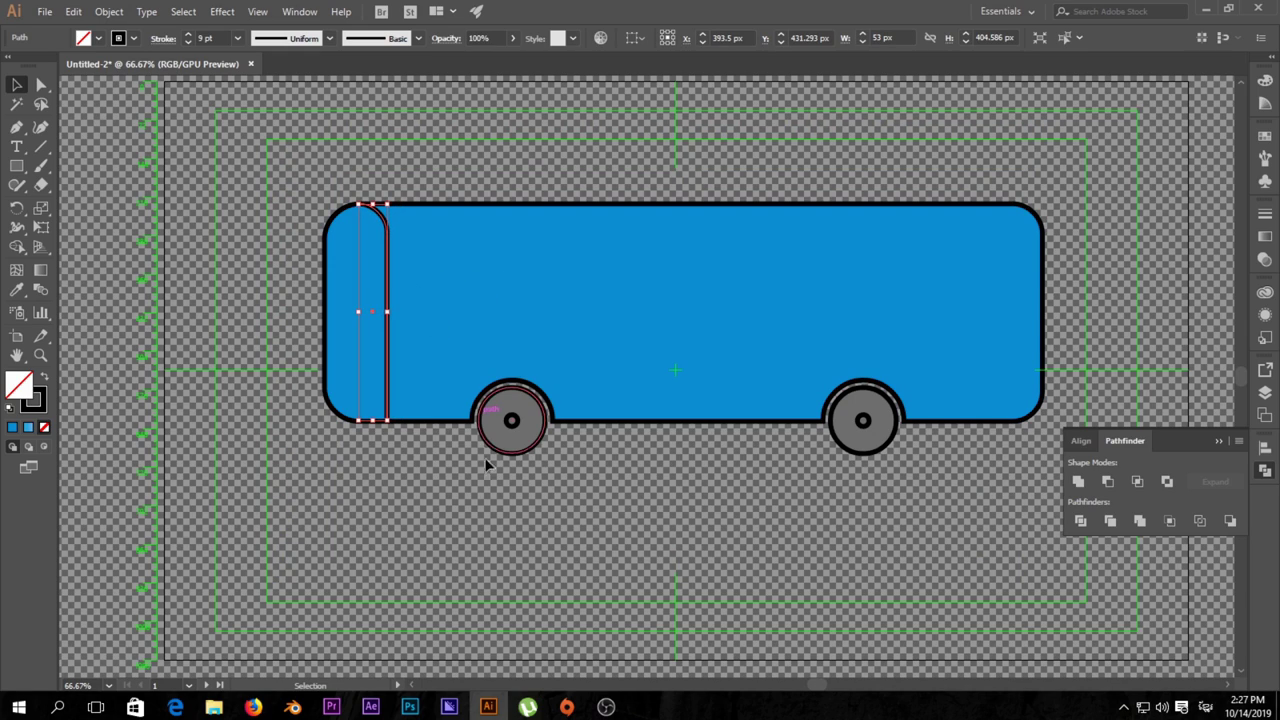
Step: Start a tall rounded-rectangle window, about 72 × 172 px, in the bus's front section
{"action": "left_click", "coordinate": [455, 469]}
{"action": "scroll", "coordinate": [462, 342], "scroll_direction": "up", "scroll_amount": 1}
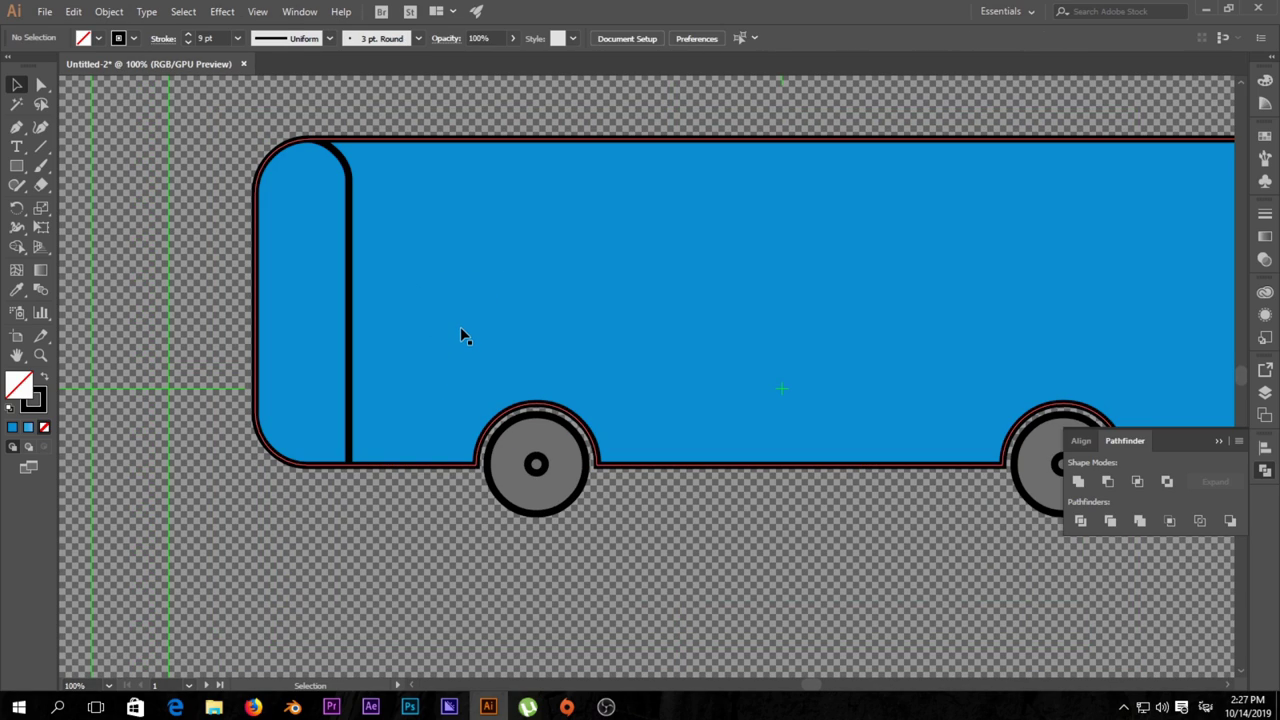
{"action": "scroll", "coordinate": [462, 342], "scroll_direction": "down", "scroll_amount": 1}
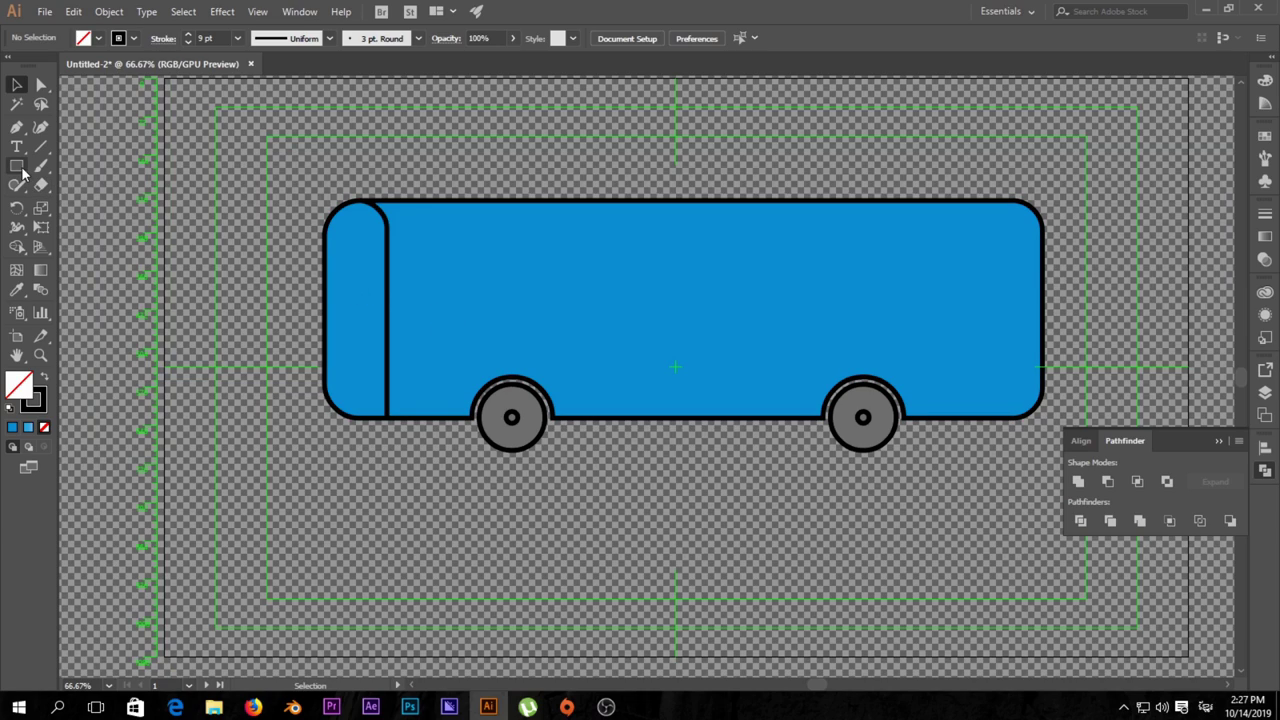
{"action": "left_click_drag", "start_coordinate": [22, 172], "coordinate": [110, 186]}
{"action": "left_click_drag", "start_coordinate": [345, 214], "coordinate": [372, 306]}
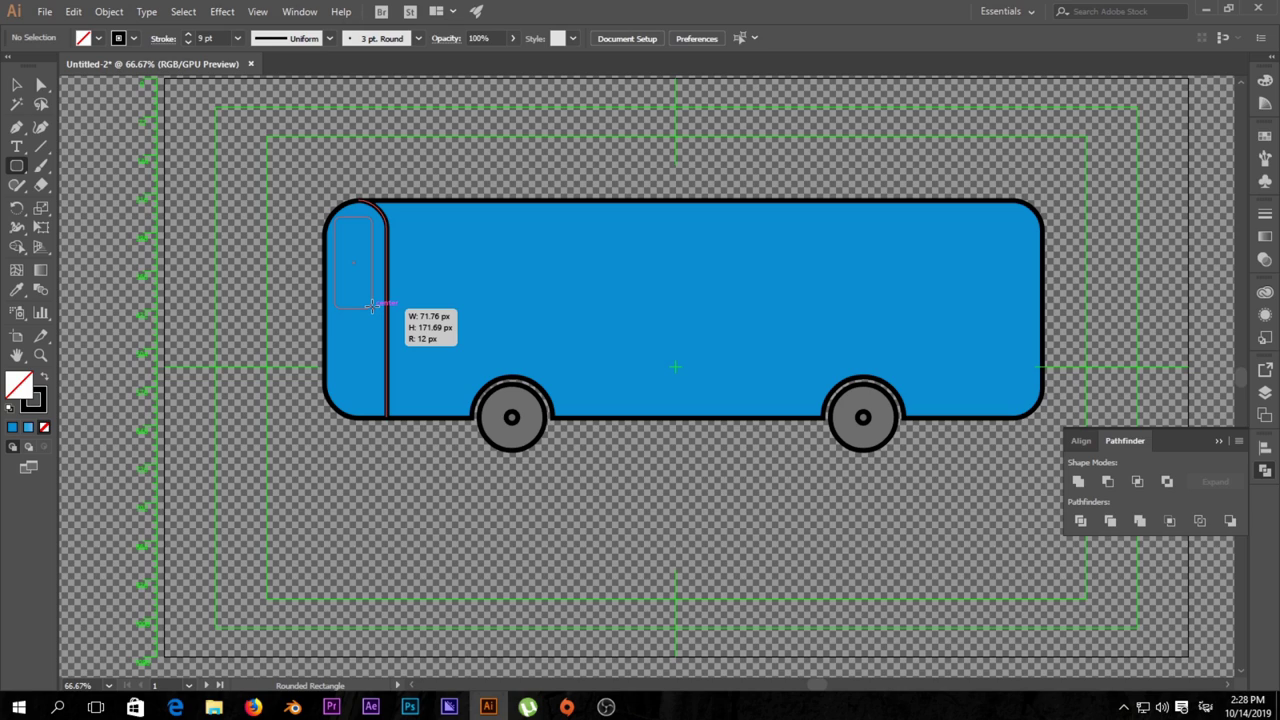
Step: Finish the 71.76 × 171.69 px window shape and give it a white fill
{"action": "left_click_drag", "start_coordinate": [371, 305], "coordinate": [371, 305]}
{"action": "double_click", "coordinate": [21, 388]}
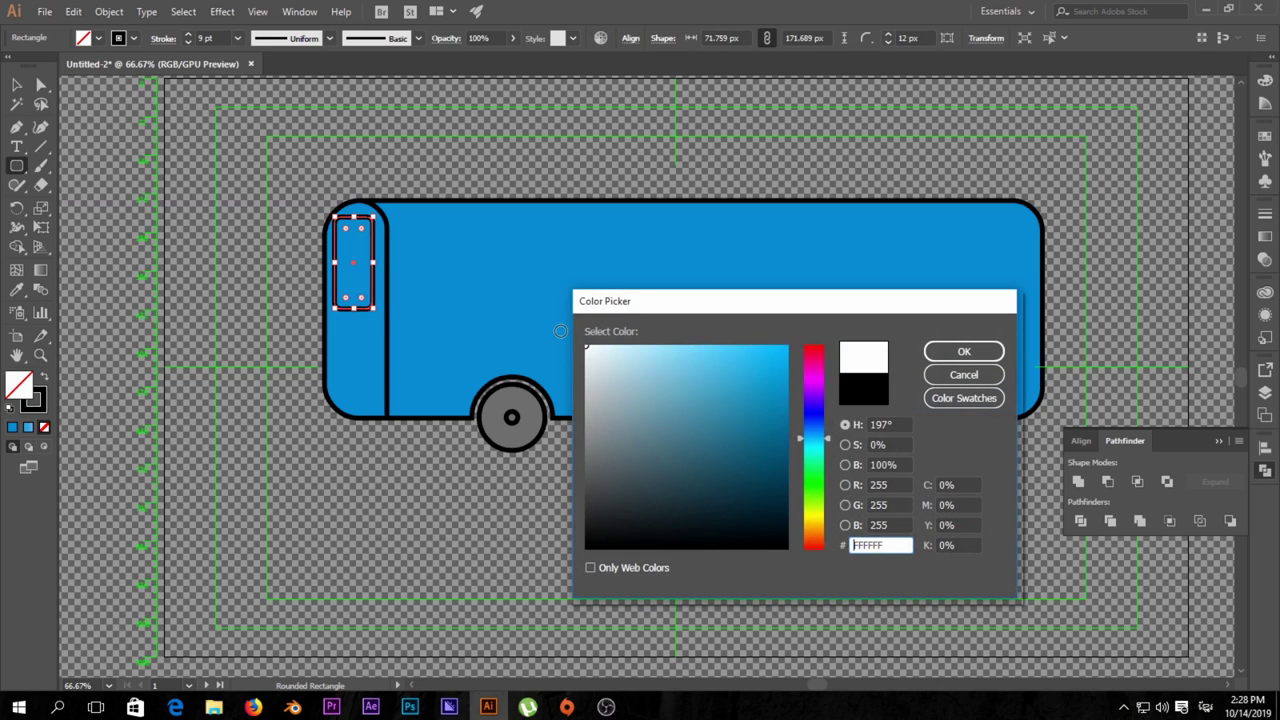
{"action": "left_click", "coordinate": [962, 352]}
{"action": "left_click", "coordinate": [16, 85]}
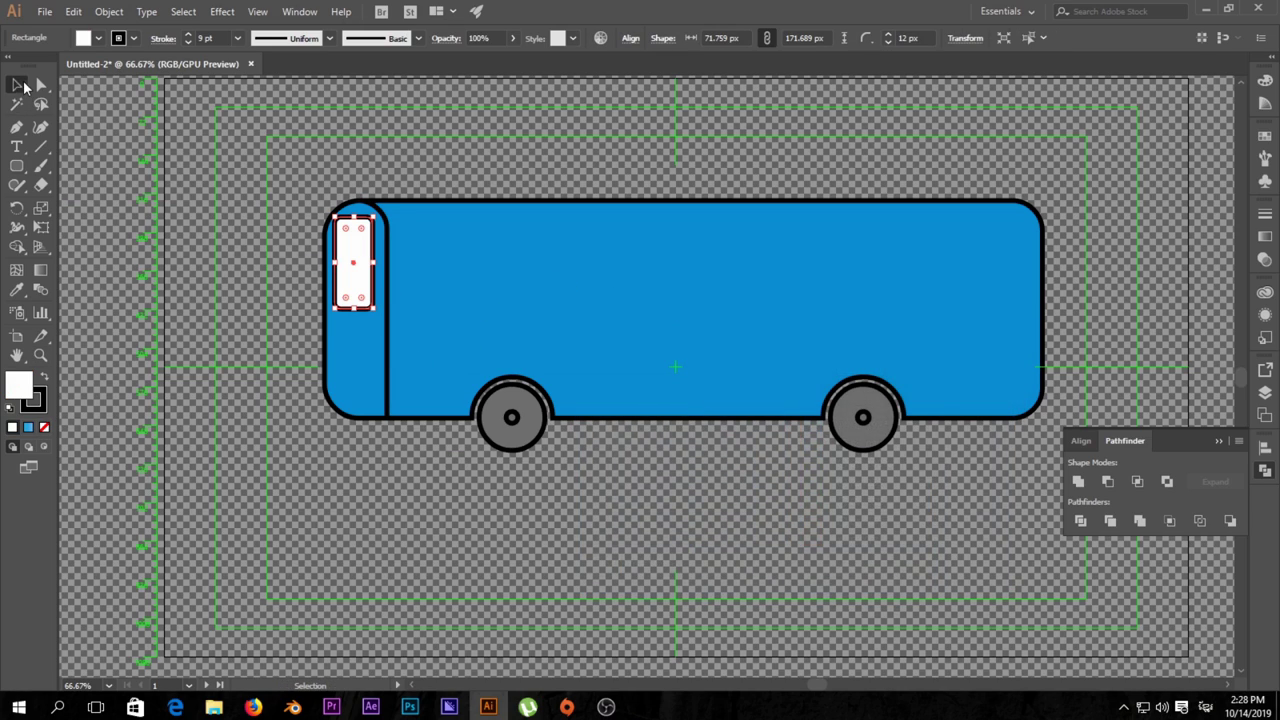
{"action": "left_click", "coordinate": [497, 464]}
{"action": "scroll", "coordinate": [407, 323], "scroll_direction": "up", "scroll_amount": 2}
{"action": "scroll", "coordinate": [362, 253], "scroll_direction": "up", "scroll_amount": 2}
{"action": "scroll", "coordinate": [362, 253], "scroll_direction": "left", "scroll_amount": 3}
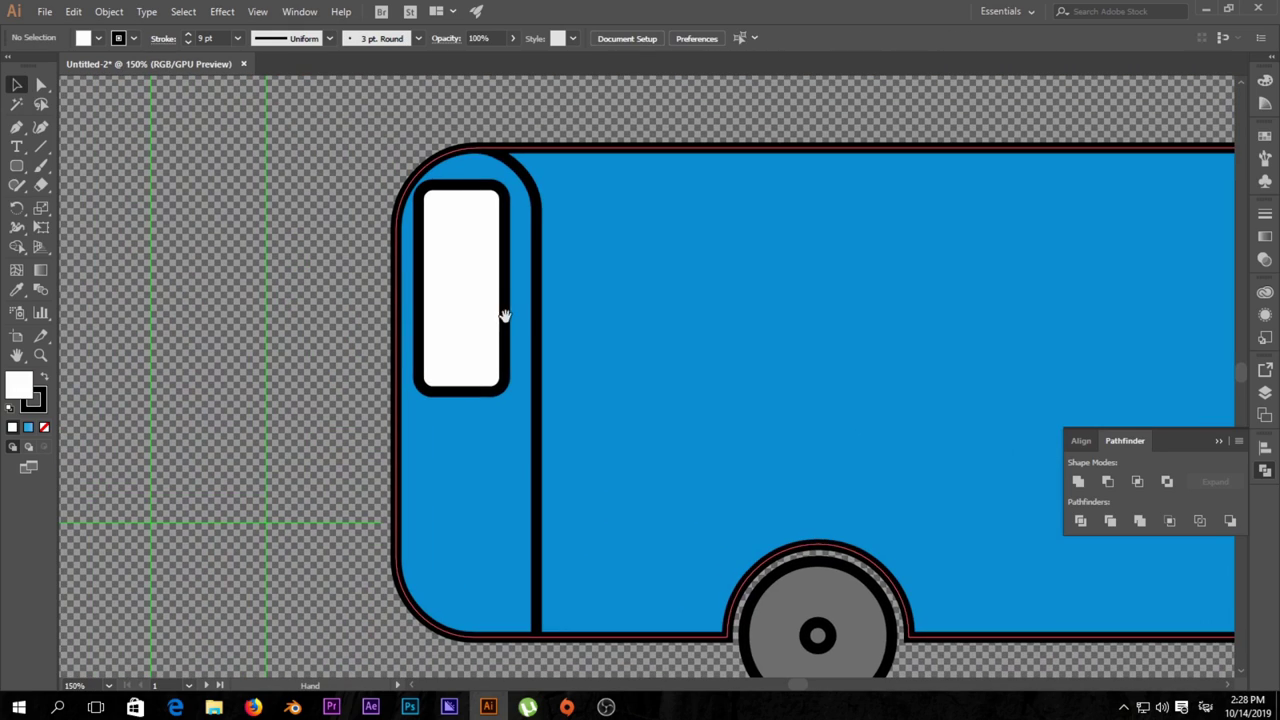
Step: Round only the window's top-left corner with its live corner widget
{"action": "left_click", "coordinate": [468, 203]}
{"action": "scroll", "coordinate": [470, 218], "scroll_direction": "up", "scroll_amount": 2}
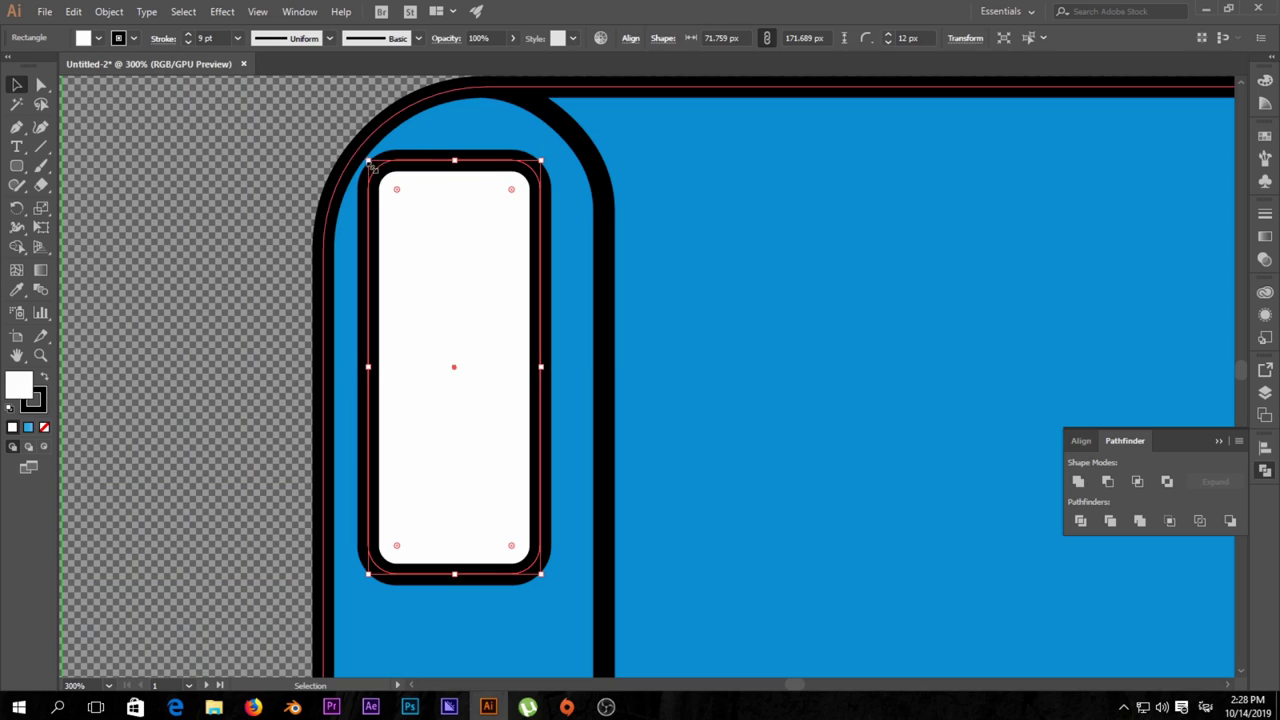
{"action": "left_click", "coordinate": [41, 85]}
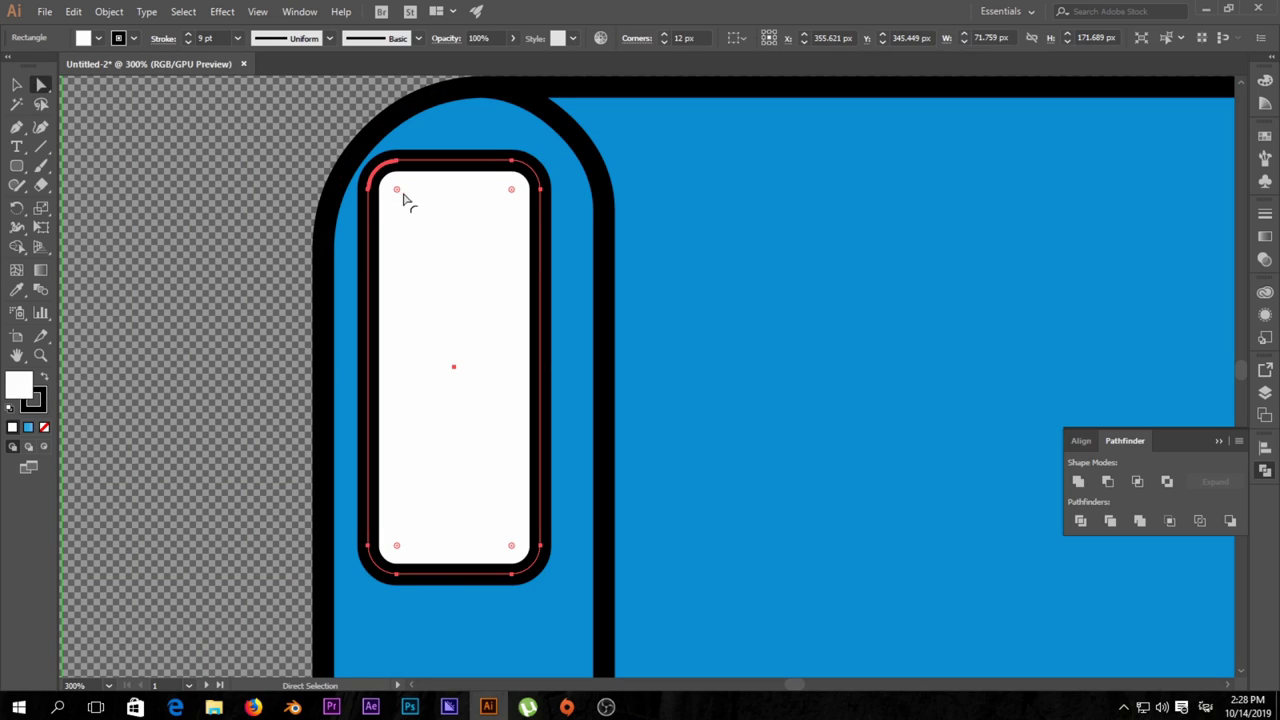
{"action": "left_click_drag", "start_coordinate": [397, 190], "coordinate": [430, 222]}
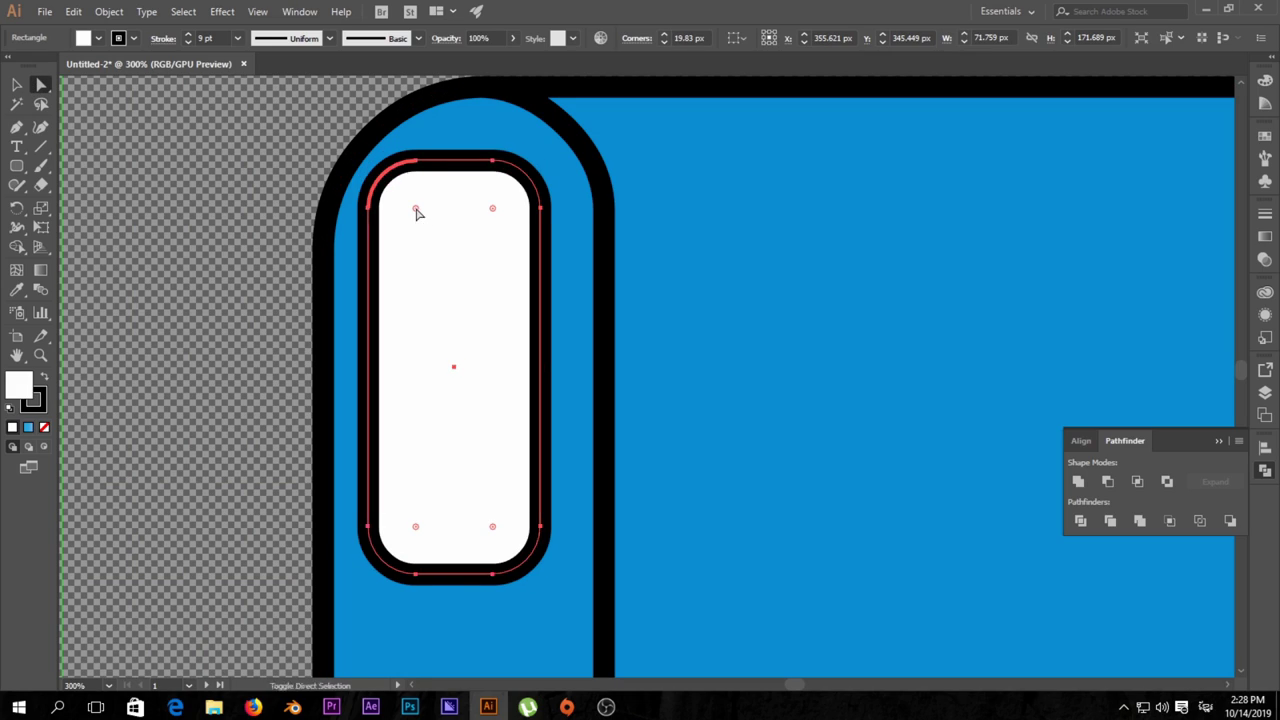
{"action": "key", "text": "ctrl+z"}
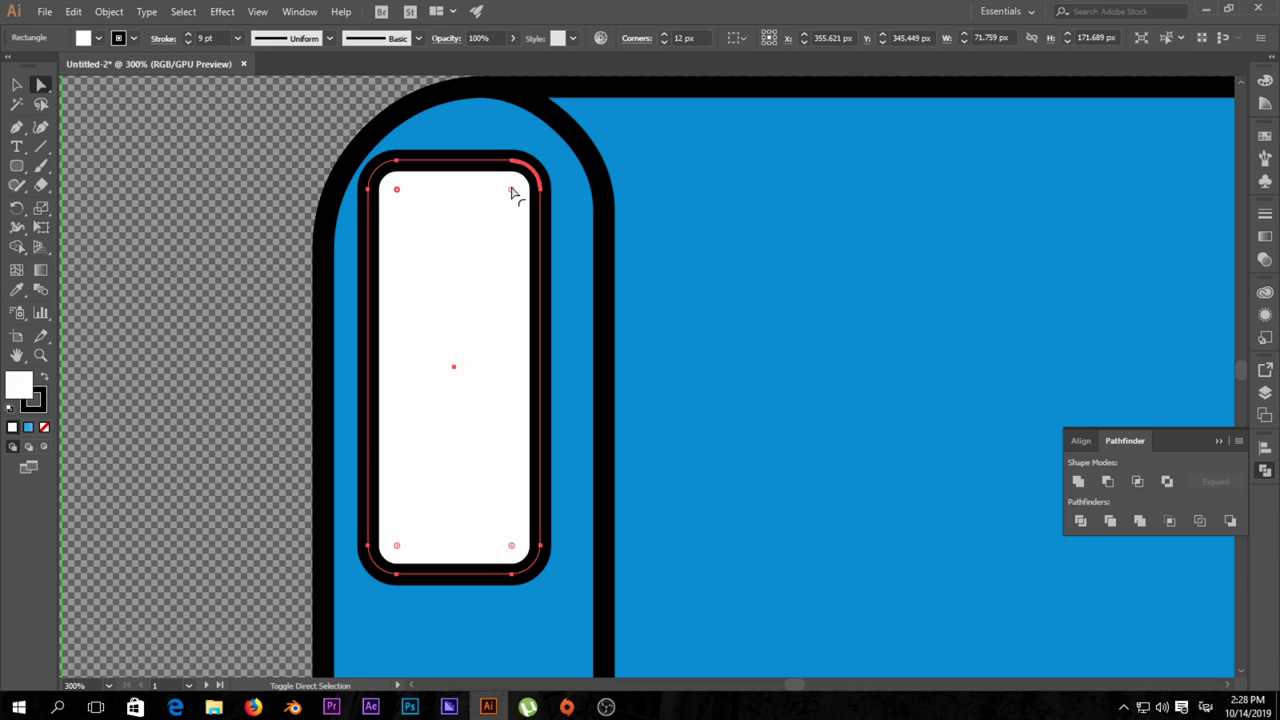
{"action": "left_click", "coordinate": [384, 167]}
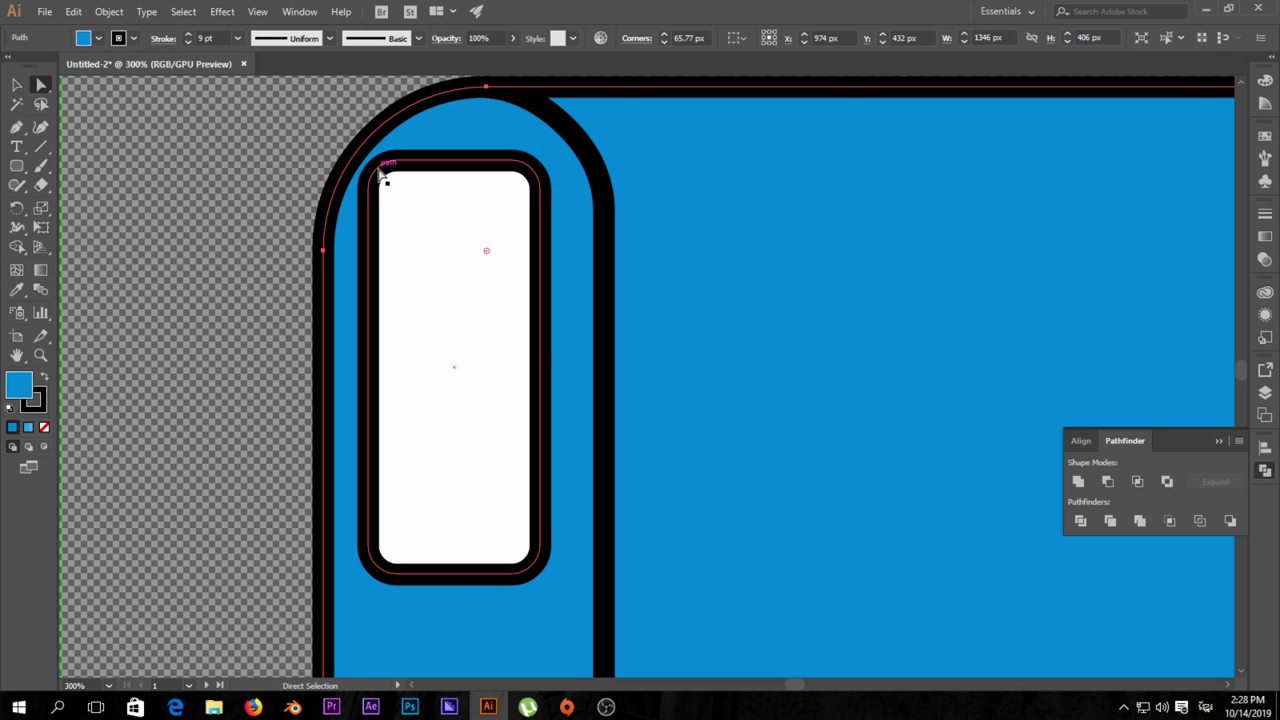
{"action": "left_click", "coordinate": [396, 190]}
{"action": "left_click_drag", "start_coordinate": [402, 197], "coordinate": [449, 238]}
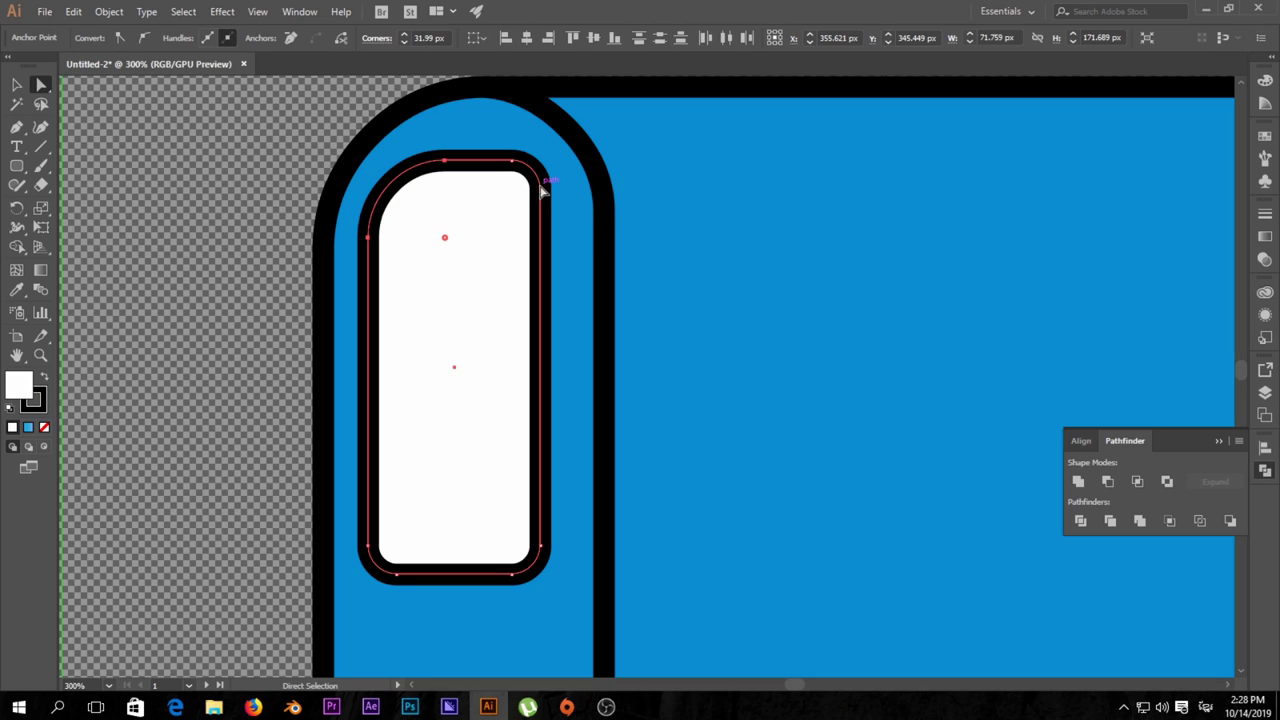
Step: Round the top-right corner to match, giving the window an arched top
{"action": "left_click", "coordinate": [537, 176]}
{"action": "left_click_drag", "start_coordinate": [514, 194], "coordinate": [443, 240]}
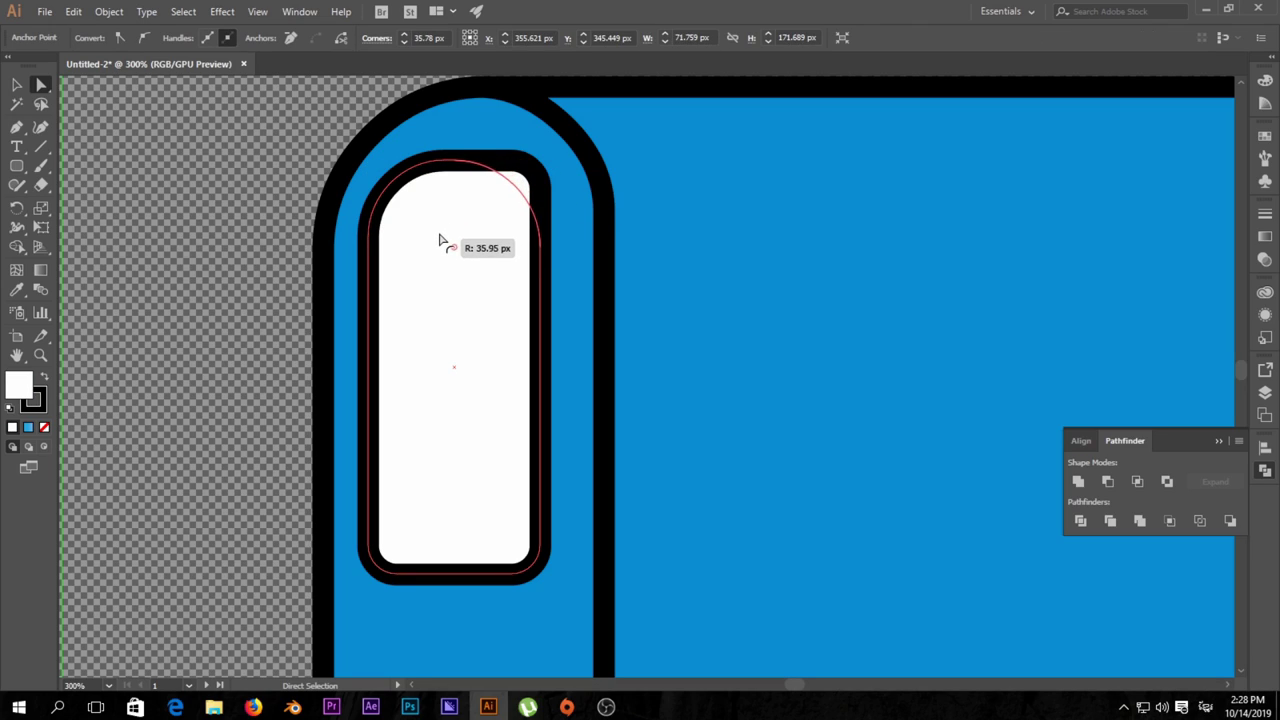
{"action": "left_click", "coordinate": [24, 88]}
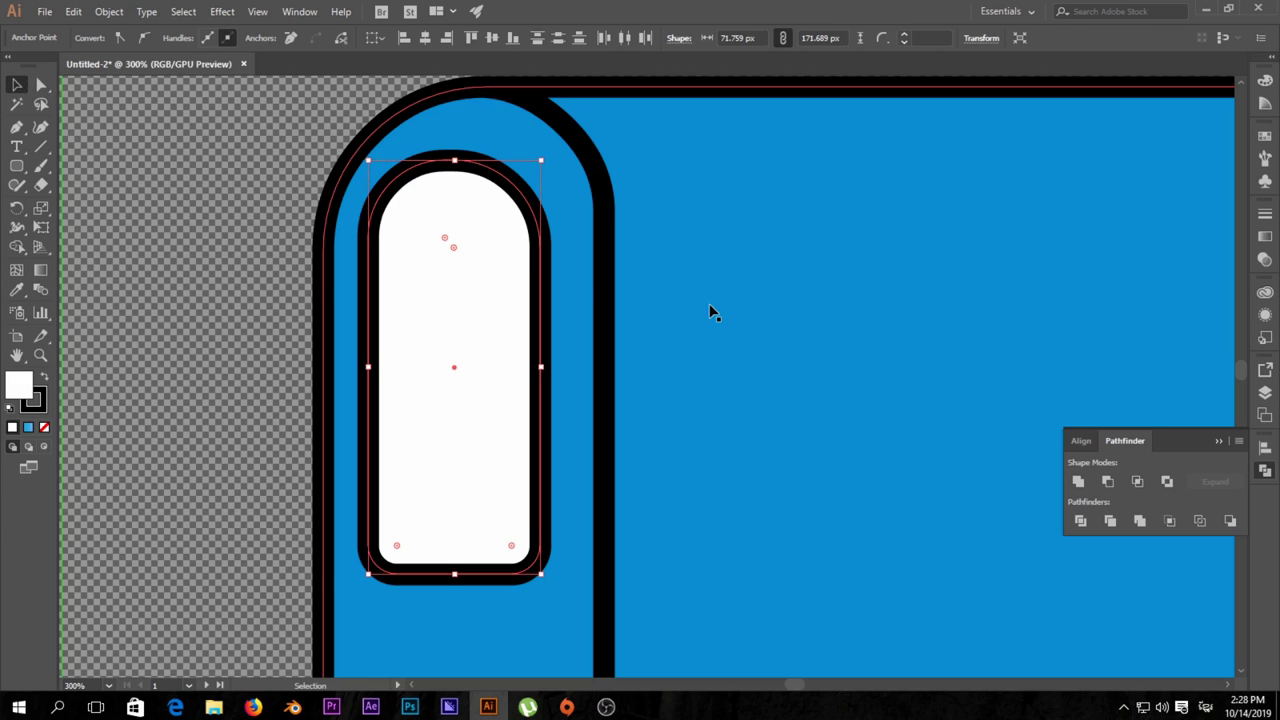
{"action": "key", "text": "ctrl+1"}
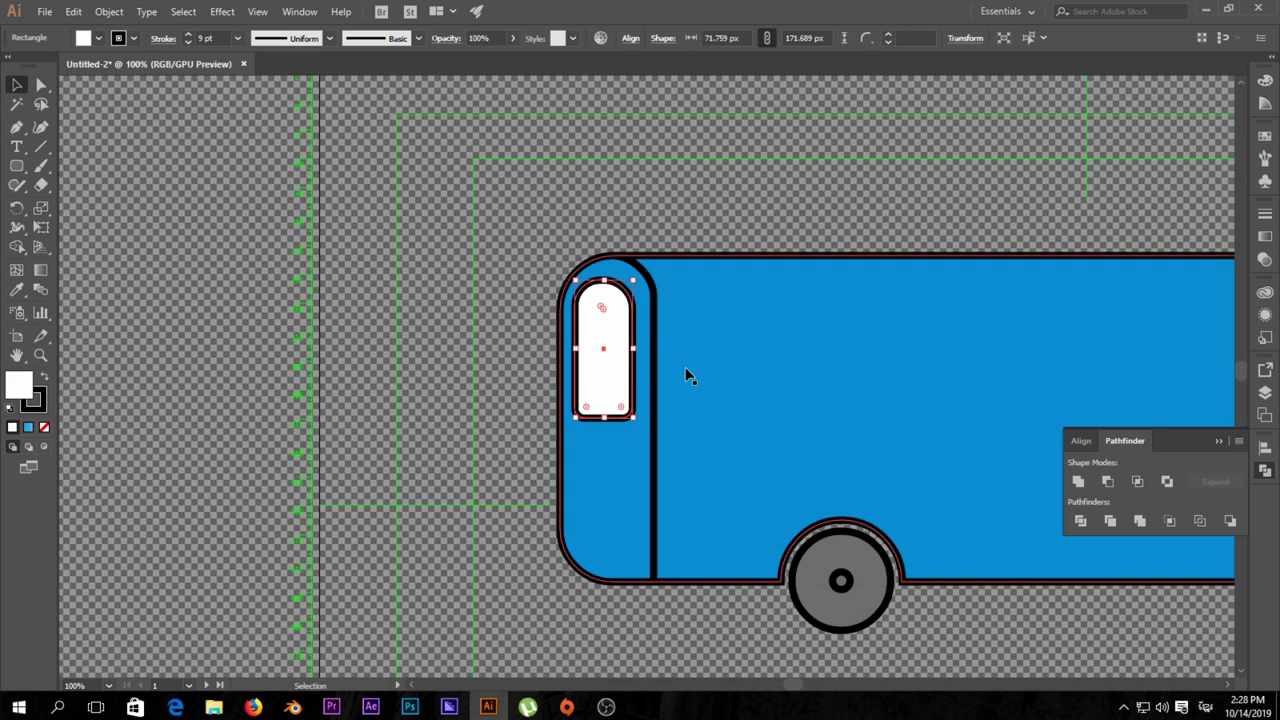
Step: Nudge the window slightly up and to the right
{"action": "key", "text": "Up"}
{"action": "key", "text": "Right"}
{"action": "key", "text": "Right"}
{"action": "key", "text": "Up"}
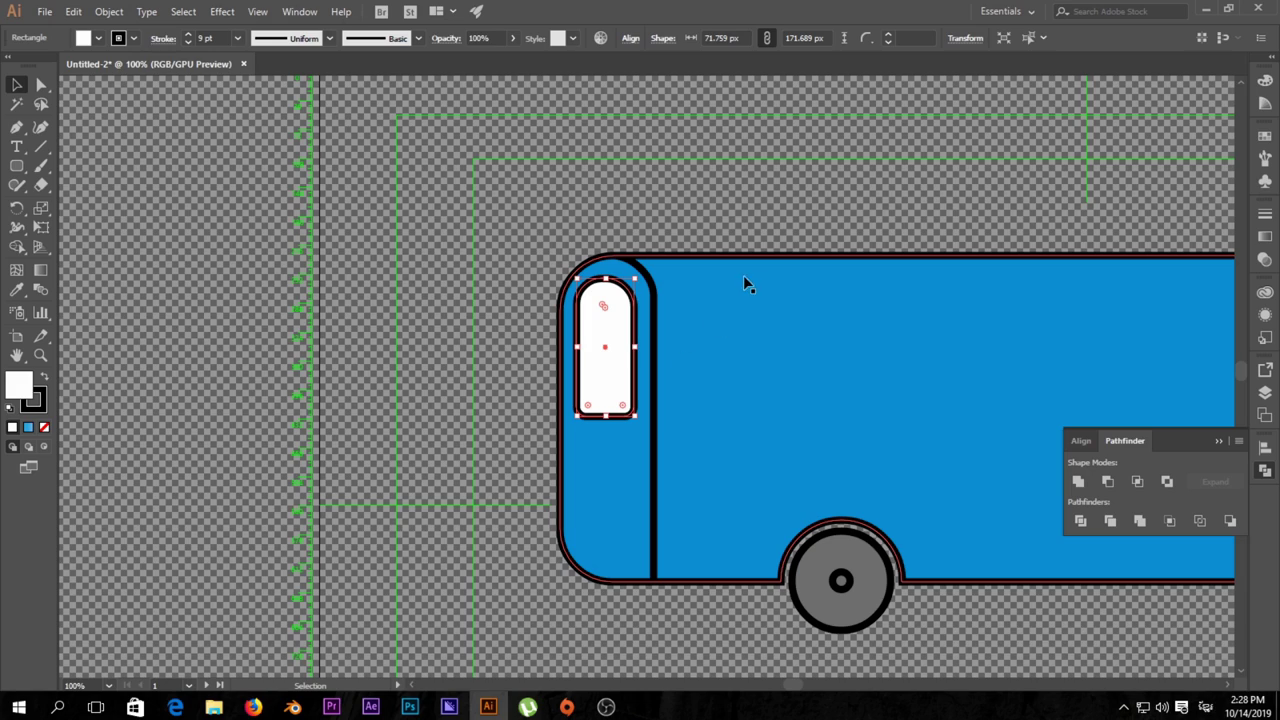
{"action": "key", "text": "ctrl+shift+a"}
{"action": "left_click_drag", "start_coordinate": [1016, 346], "coordinate": [739, 323]}
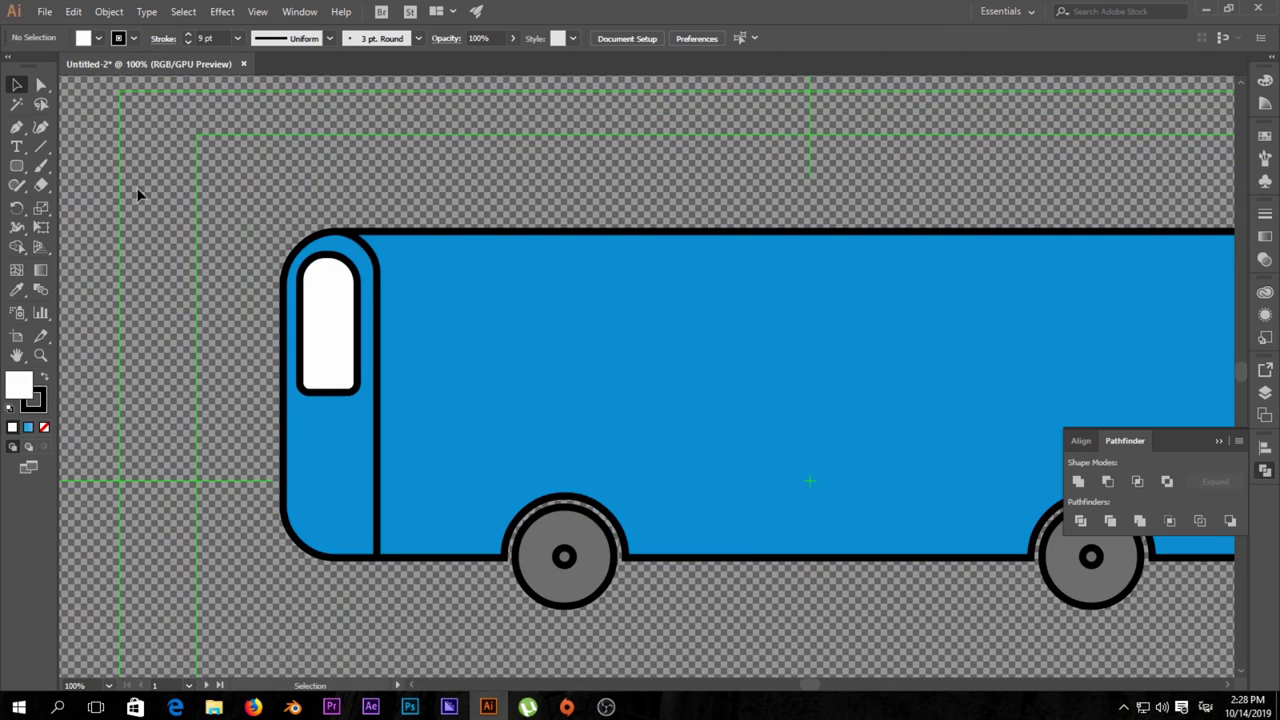
Step: Draw a small 77 × 45 px rounded rectangle with 12 px corners below the window and shift it down
{"action": "left_click", "coordinate": [17, 166]}
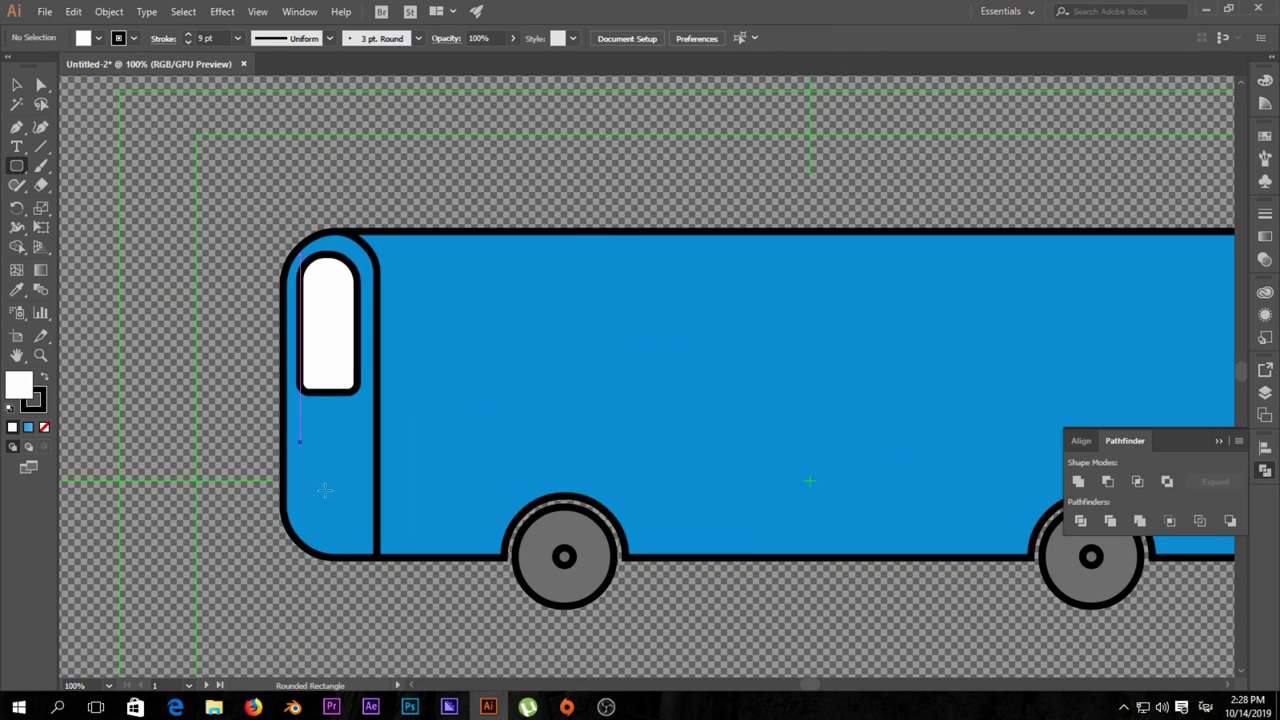
{"action": "mouse_move", "coordinate": [298, 445]}
{"action": "left_mouse_down"}
{"action": "mouse_move", "coordinate": [354, 506]}
{"action": "mouse_move", "coordinate": [358, 466]}
{"action": "left_mouse_up"}
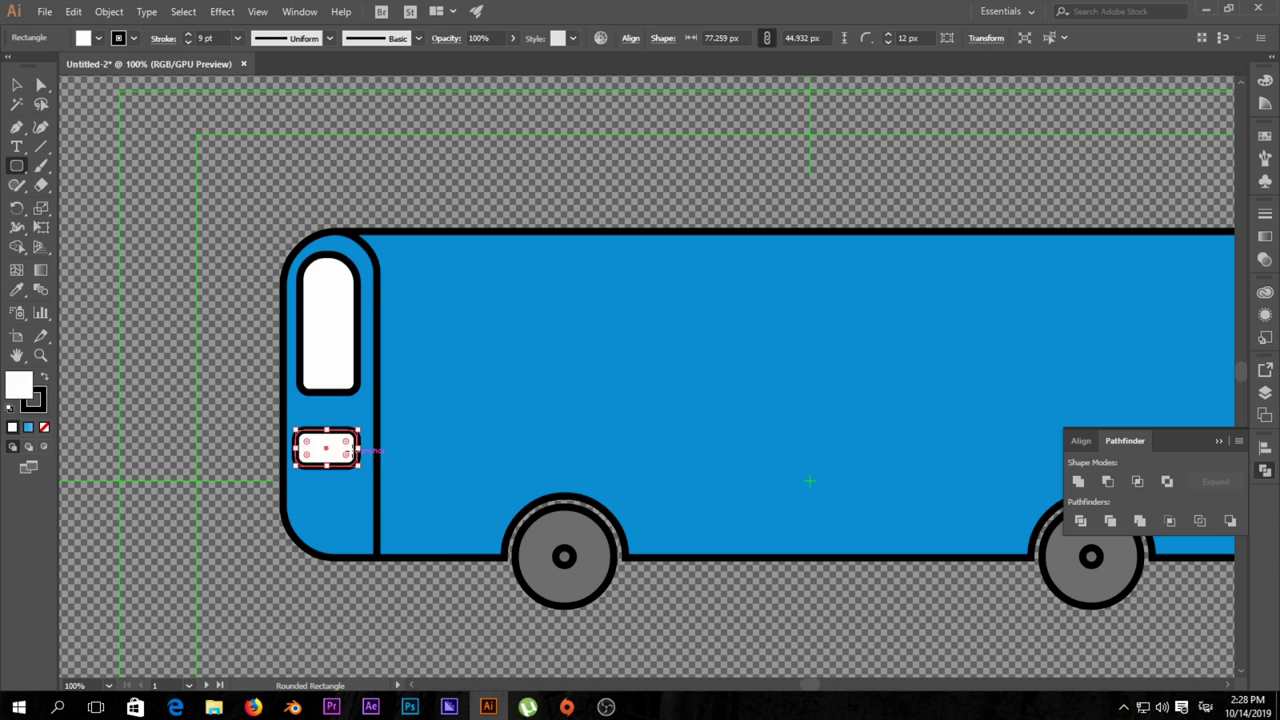
{"action": "left_click", "coordinate": [17, 85]}
{"action": "left_click_drag", "start_coordinate": [466, 376], "coordinate": [591, 386]}
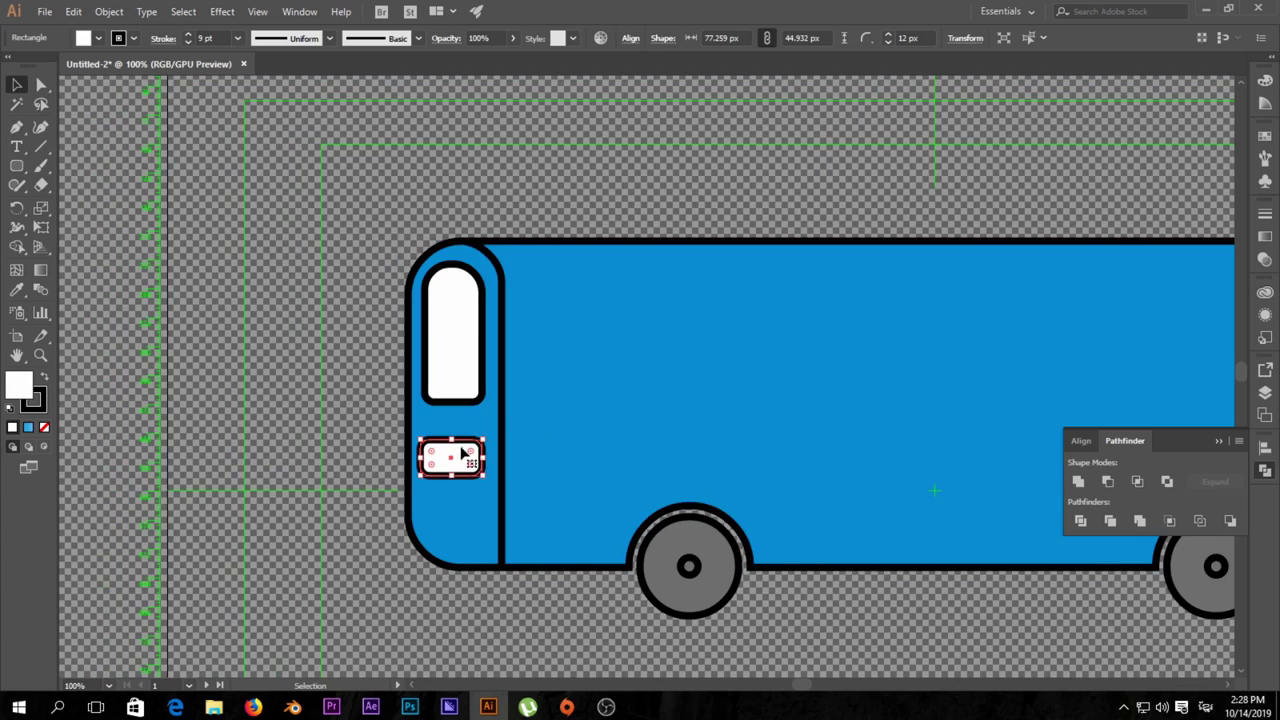
{"action": "left_click_drag", "start_coordinate": [458, 453], "coordinate": [465, 470]}
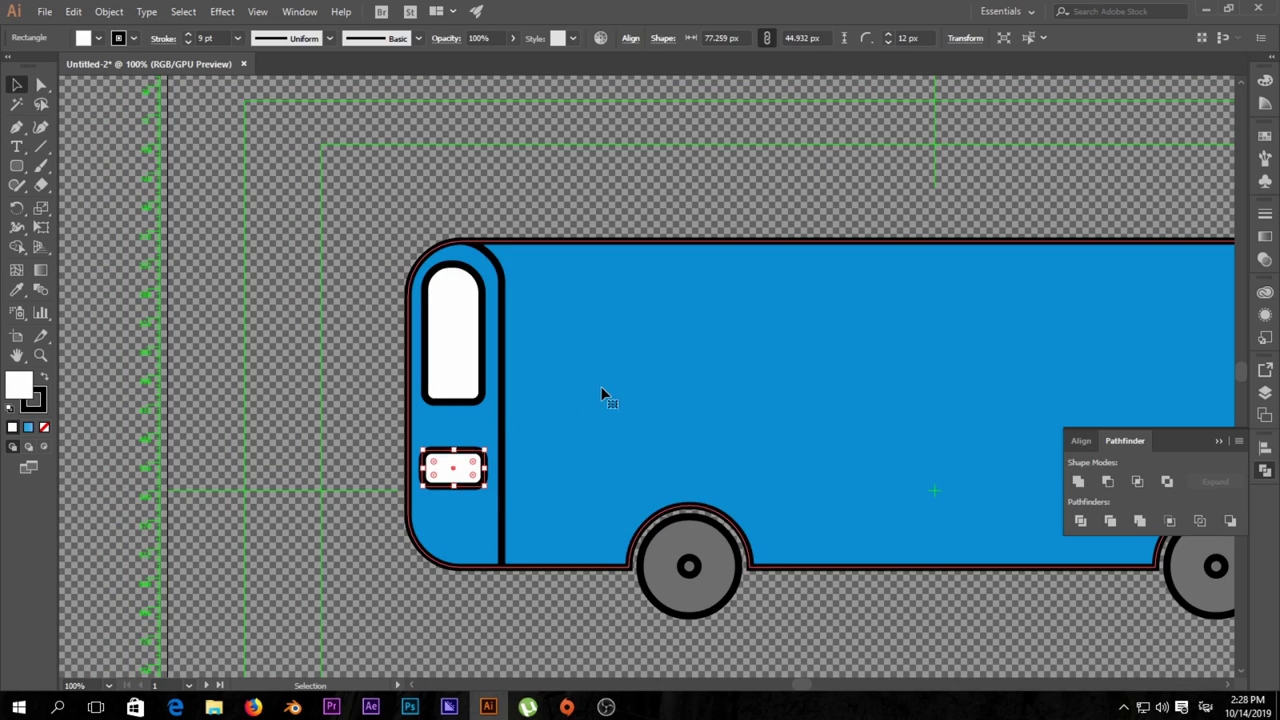
Step: Check the bus body, small rectangle and front window by selecting each, then zoom out
{"action": "left_click", "coordinate": [597, 318]}
{"action": "left_click", "coordinate": [470, 456]}
{"action": "left_click", "coordinate": [477, 368]}
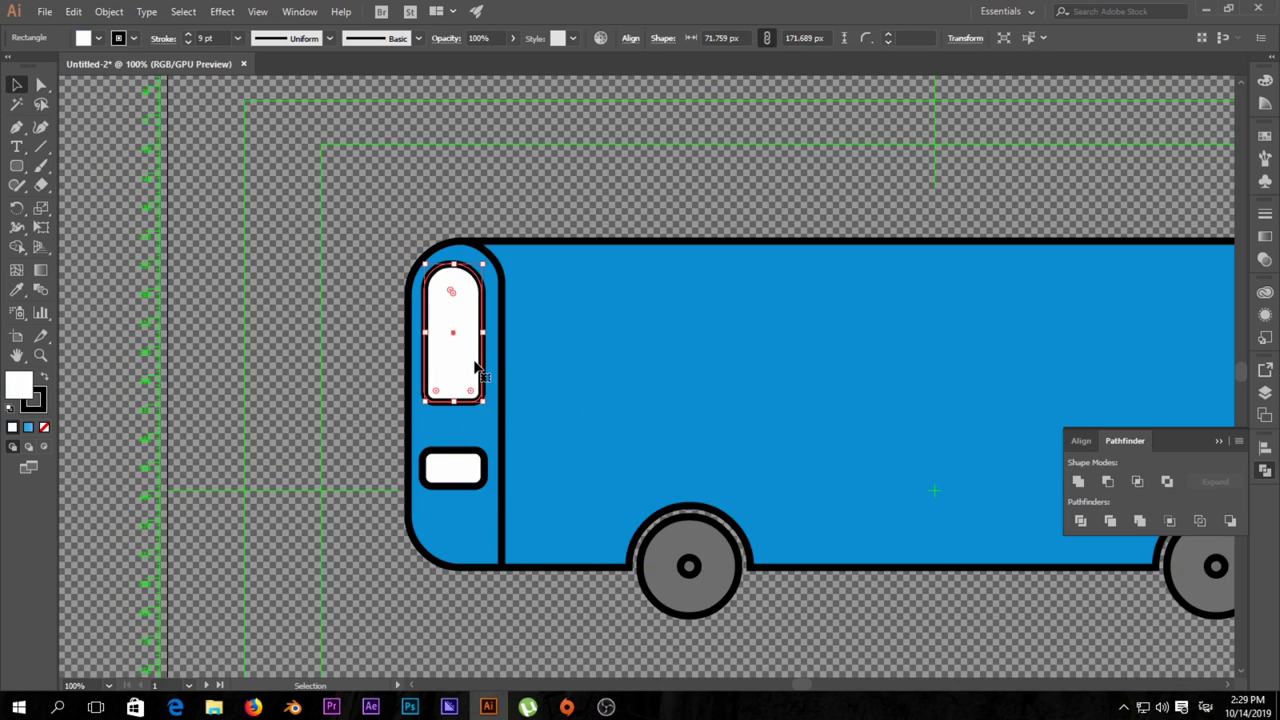
{"action": "left_click", "coordinate": [615, 207]}
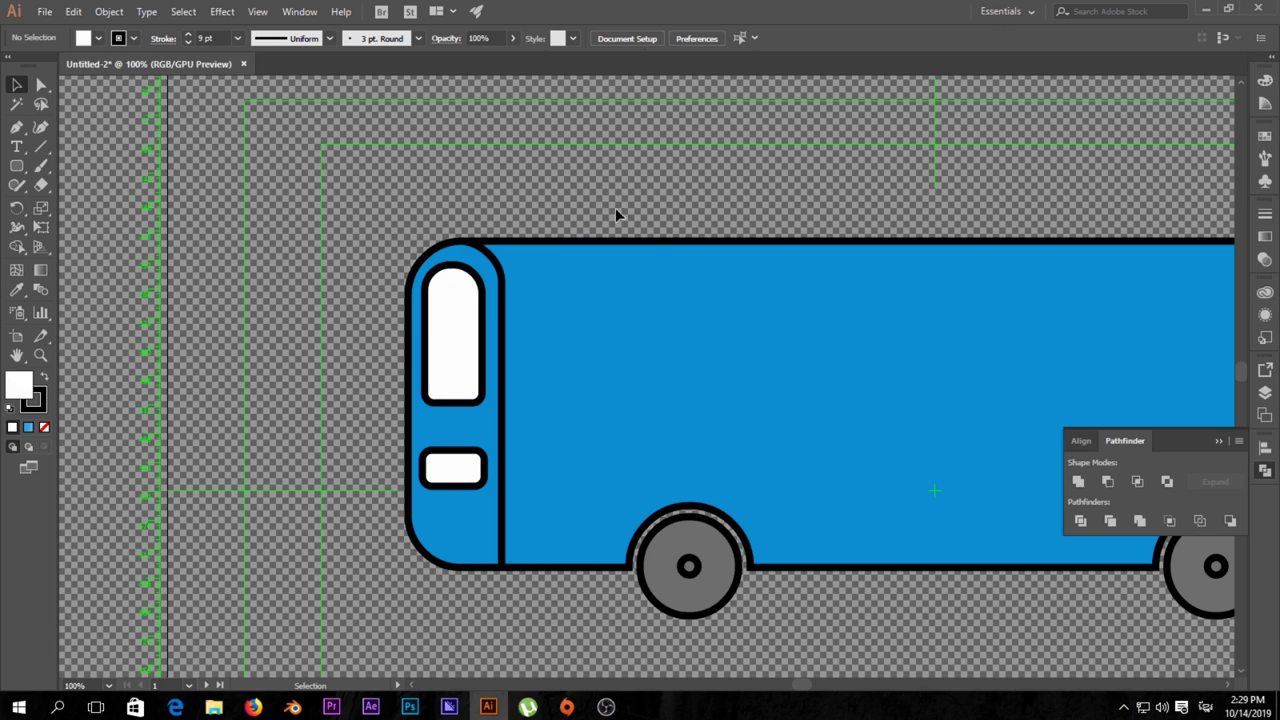
{"action": "key", "text": "ctrl+minus"}
{"action": "left_click_drag", "start_coordinate": [860, 302], "coordinate": [647, 267]}
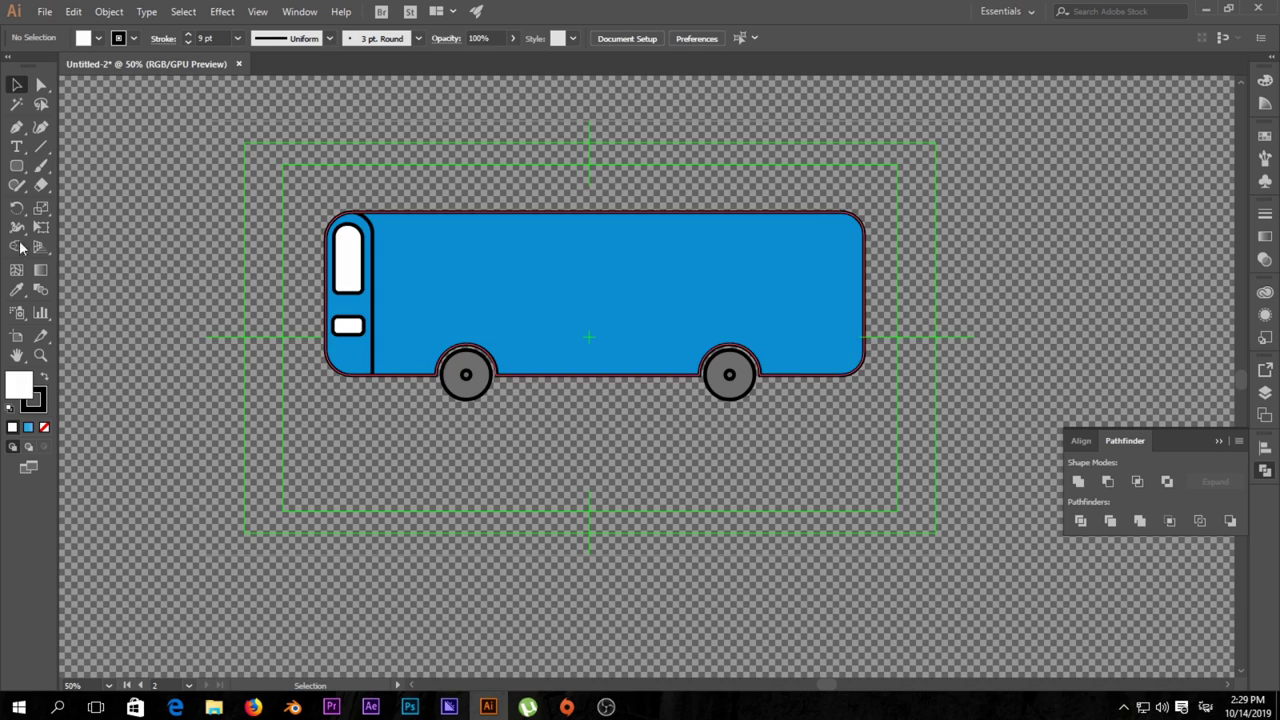
Step: Draw a horizontal black line from the front divider to the bus's rear edge
{"action": "left_click", "coordinate": [40, 147]}
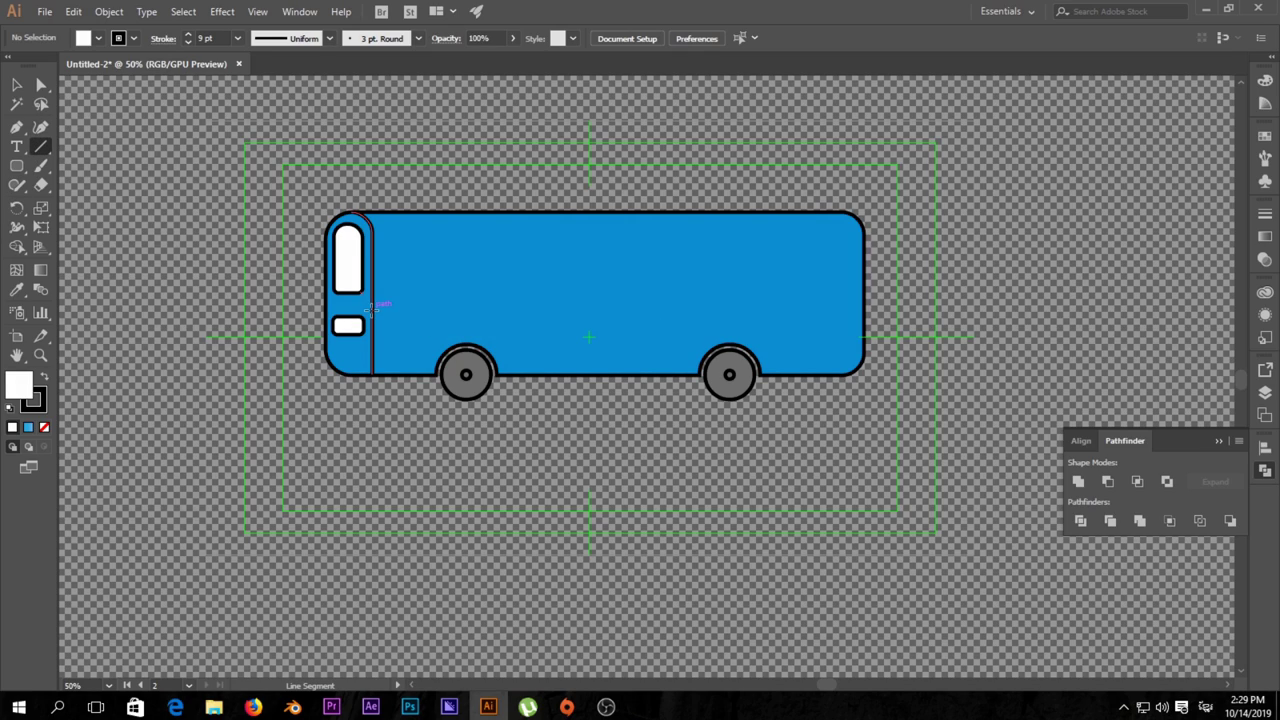
{"action": "left_click_drag", "start_coordinate": [371, 315], "coordinate": [866, 316]}
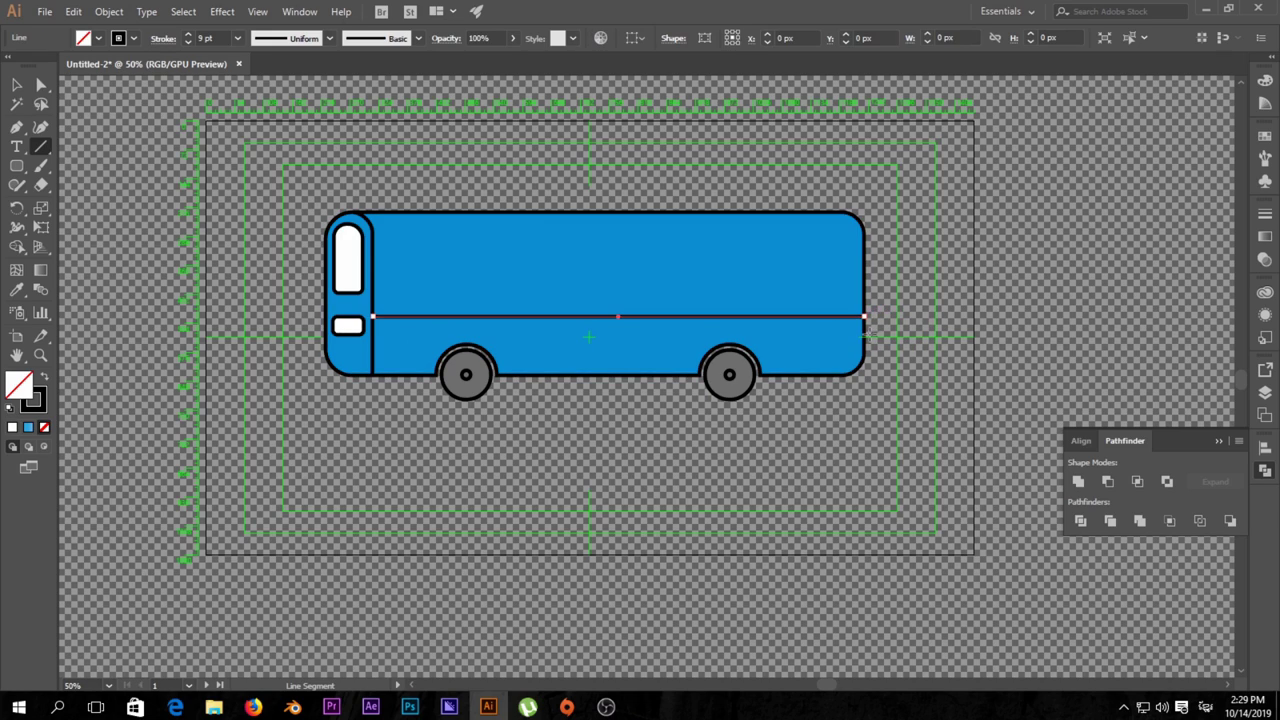
{"action": "key", "text": "v"}
{"action": "left_click", "coordinate": [764, 190]}
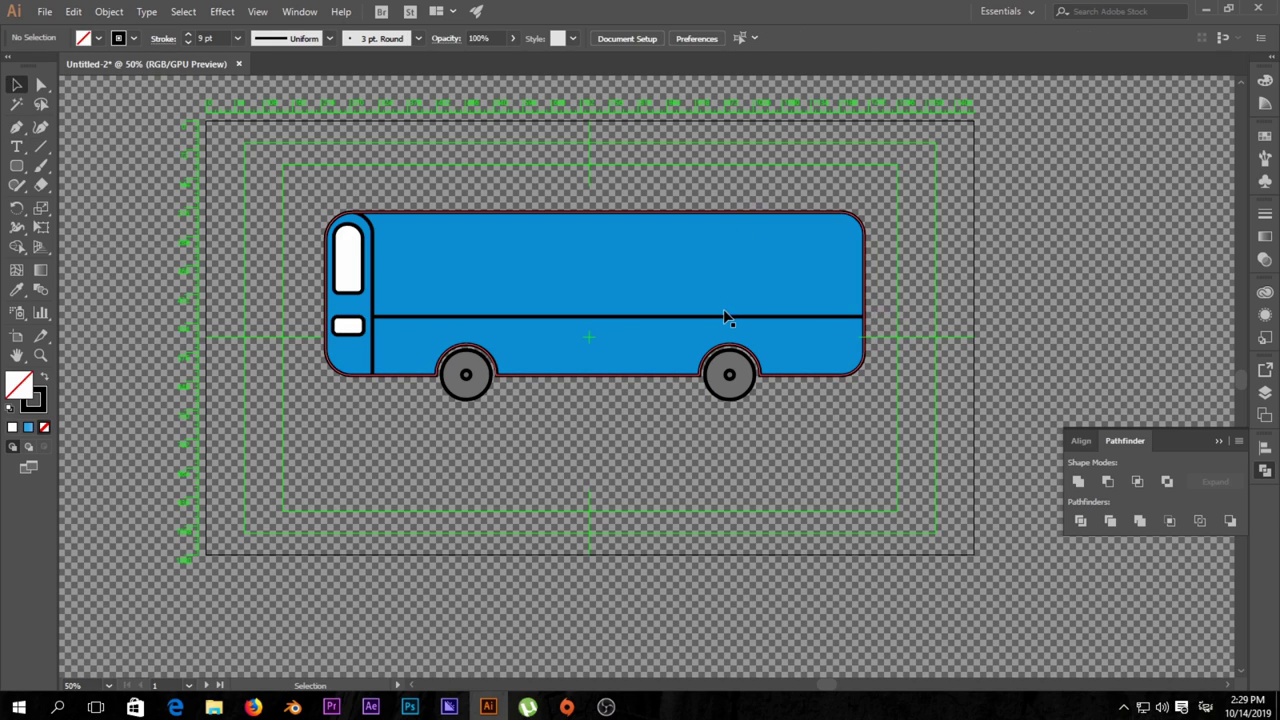
{"action": "scroll", "coordinate": [726, 322], "scroll_direction": "down", "scroll_amount": 1}
{"action": "scroll", "coordinate": [726, 322], "scroll_direction": "up", "scroll_amount": 2}
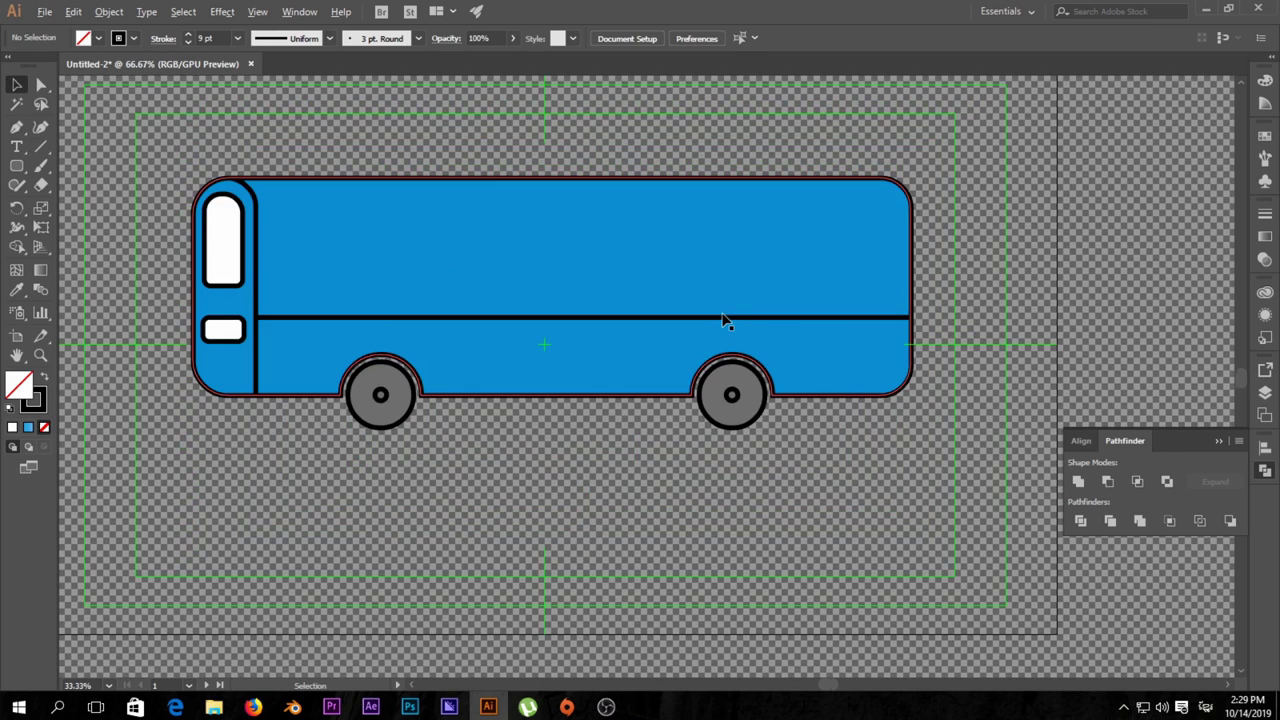
{"action": "left_click", "coordinate": [17, 165]}
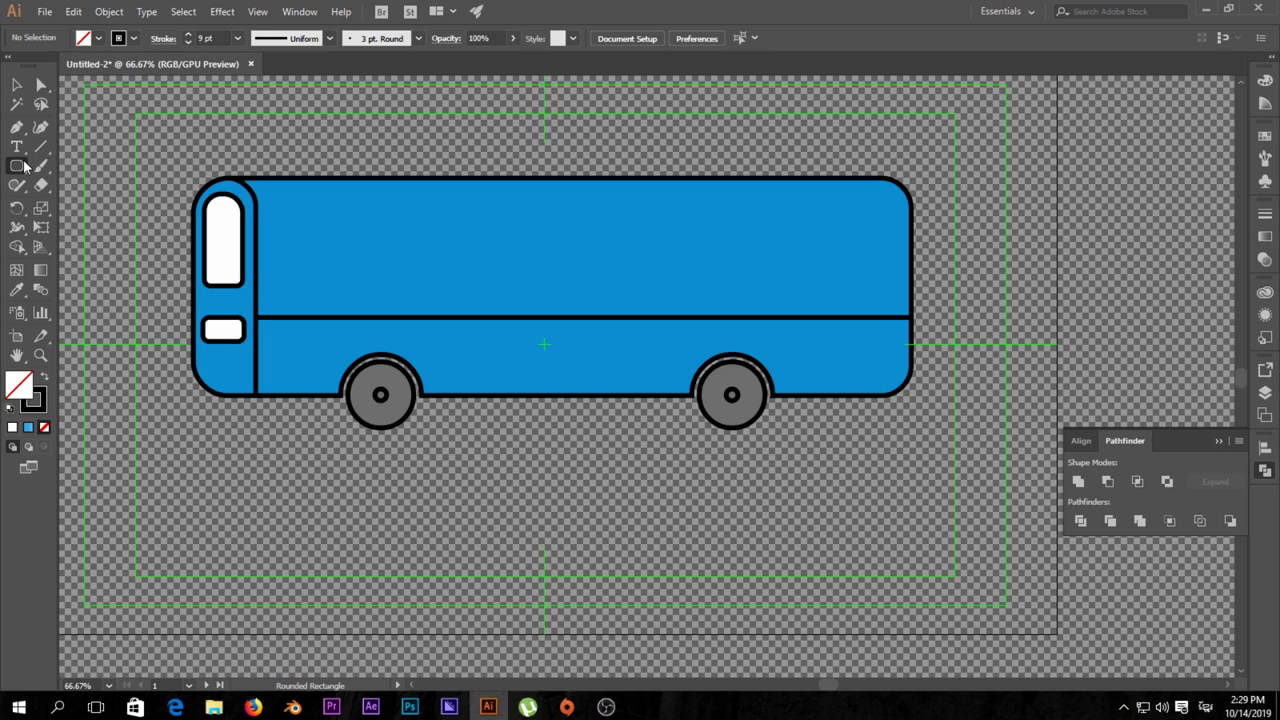
Step: Draw a long 1126 × 136.5 px rectangle across the upper bus body
{"action": "left_click_drag", "start_coordinate": [26, 166], "coordinate": [86, 168]}
{"action": "left_click_drag", "start_coordinate": [281, 205], "coordinate": [882, 280]}
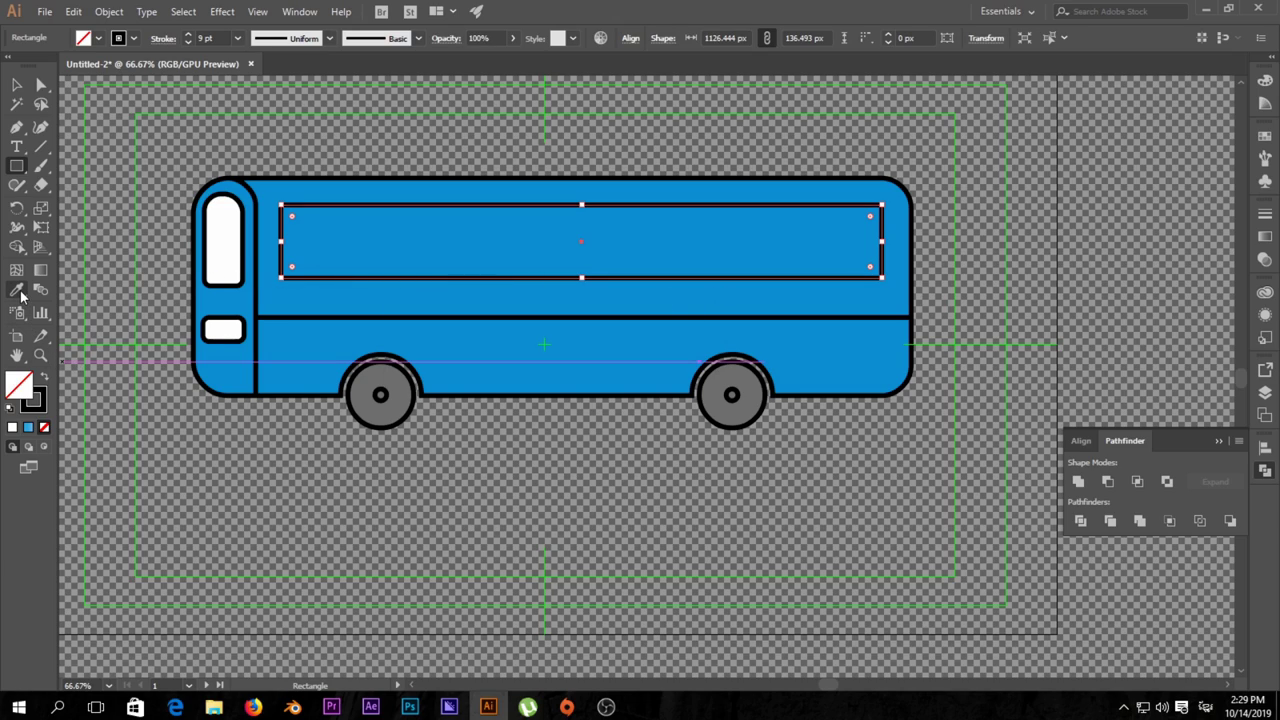
{"action": "left_click", "coordinate": [16, 289]}
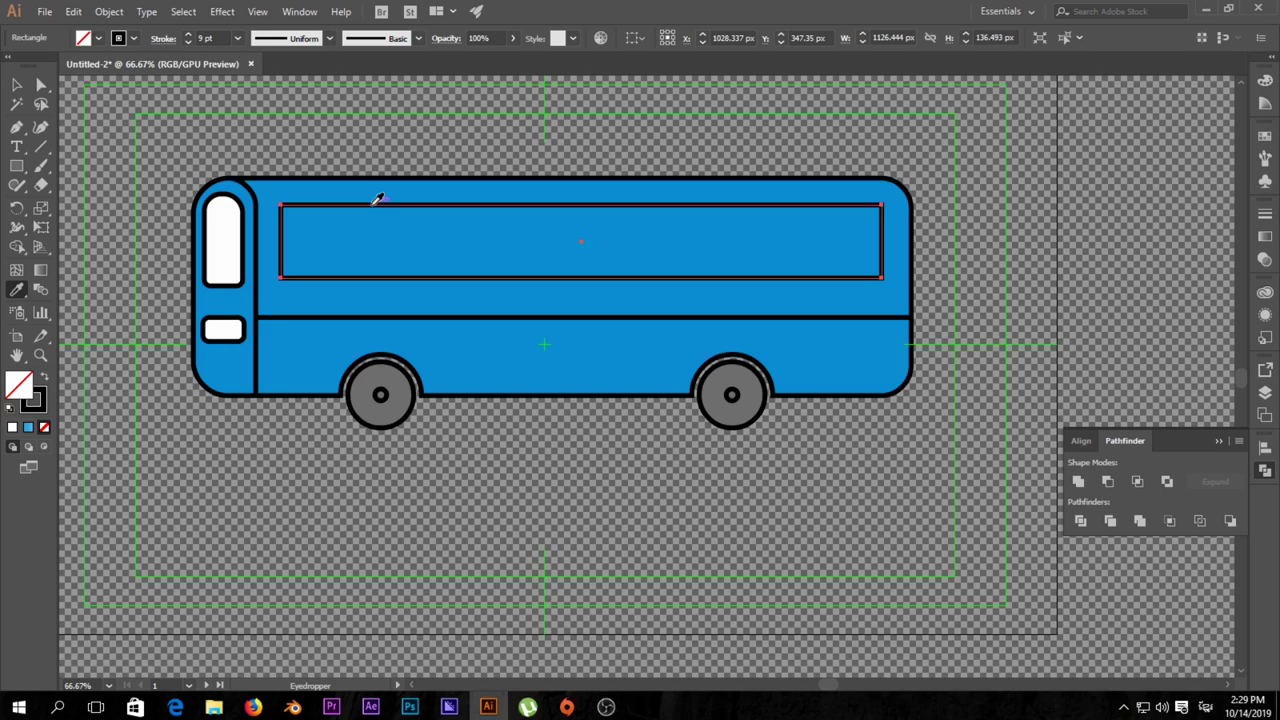
{"action": "key", "text": "v"}
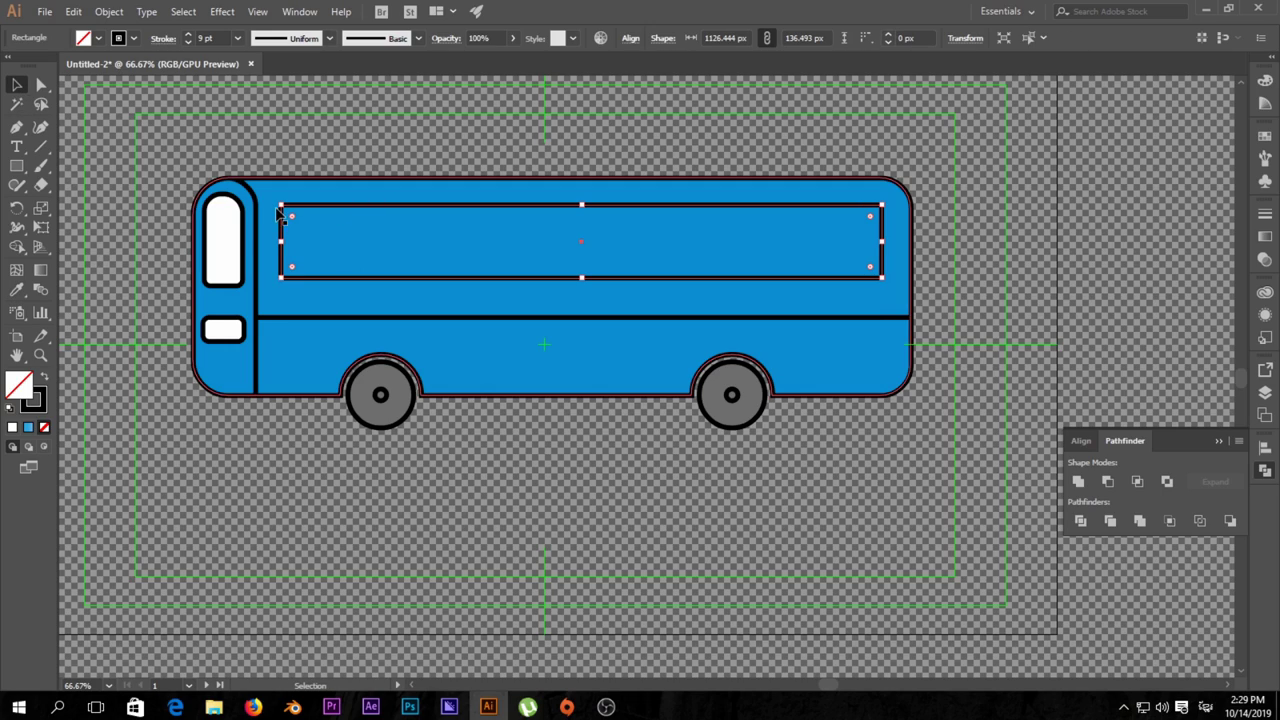
{"action": "left_click", "coordinate": [16, 289]}
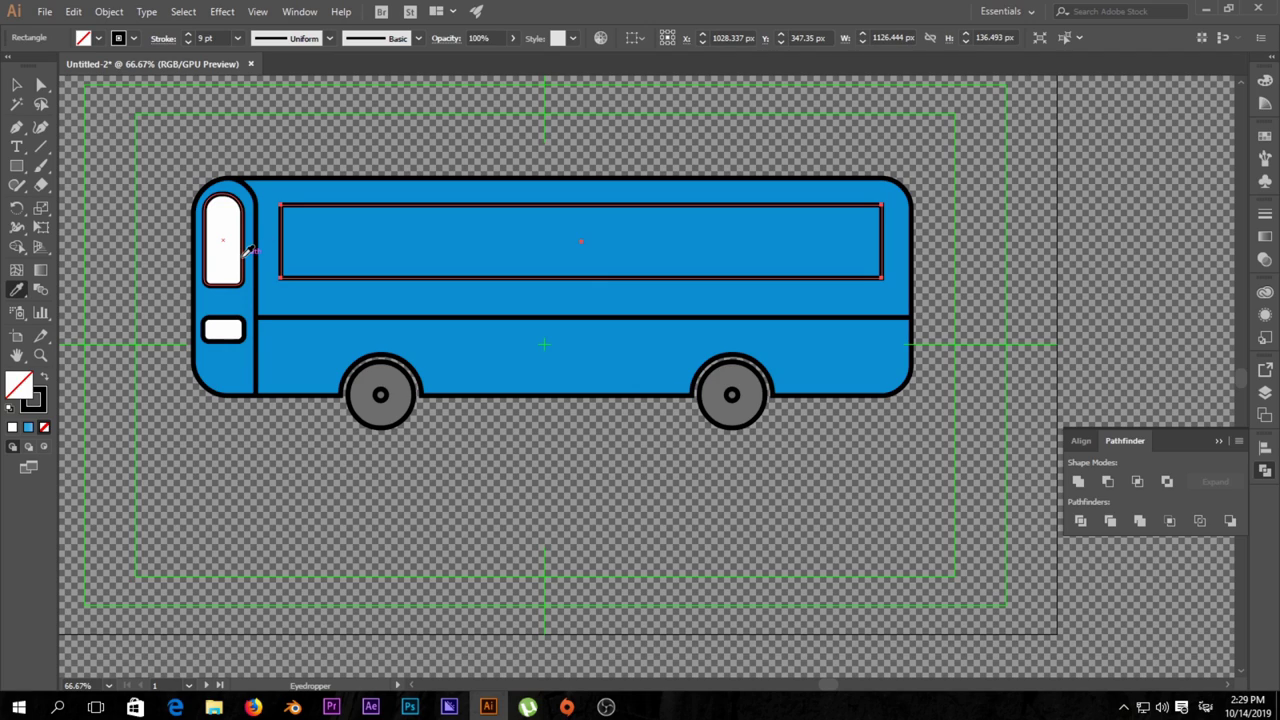
Step: Fill the rectangle with the body's blue using the Eyedropper and open the stroke Color Picker
{"action": "scroll", "coordinate": [540, 329], "scroll_direction": "up", "scroll_amount": 4}
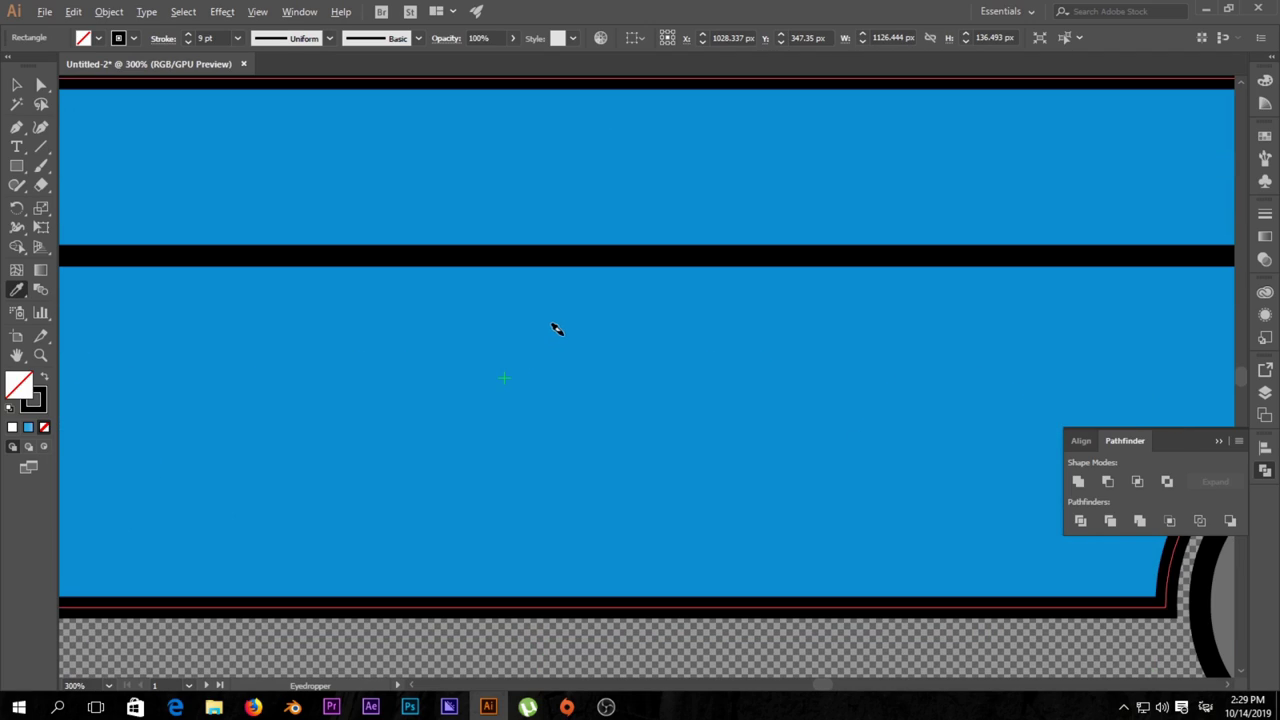
{"action": "left_click", "coordinate": [577, 258]}
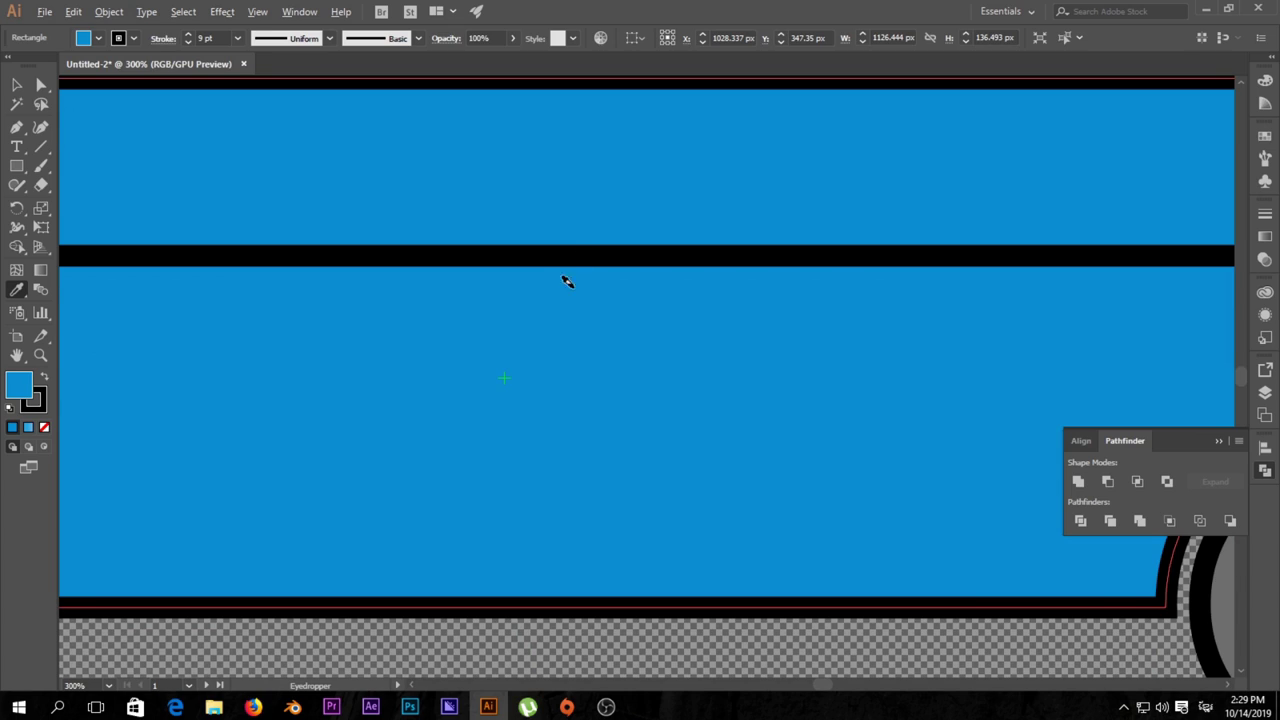
{"action": "scroll", "coordinate": [567, 282], "scroll_direction": "down", "scroll_amount": 4}
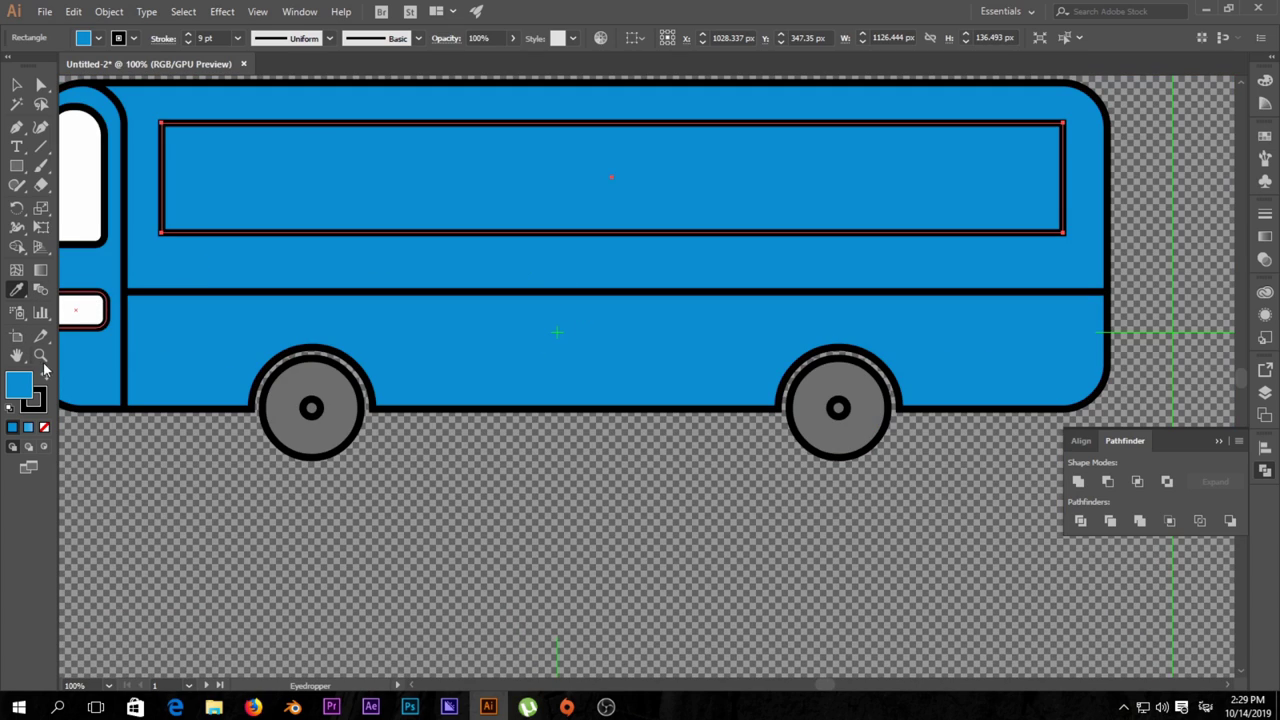
{"action": "left_click", "coordinate": [19, 86]}
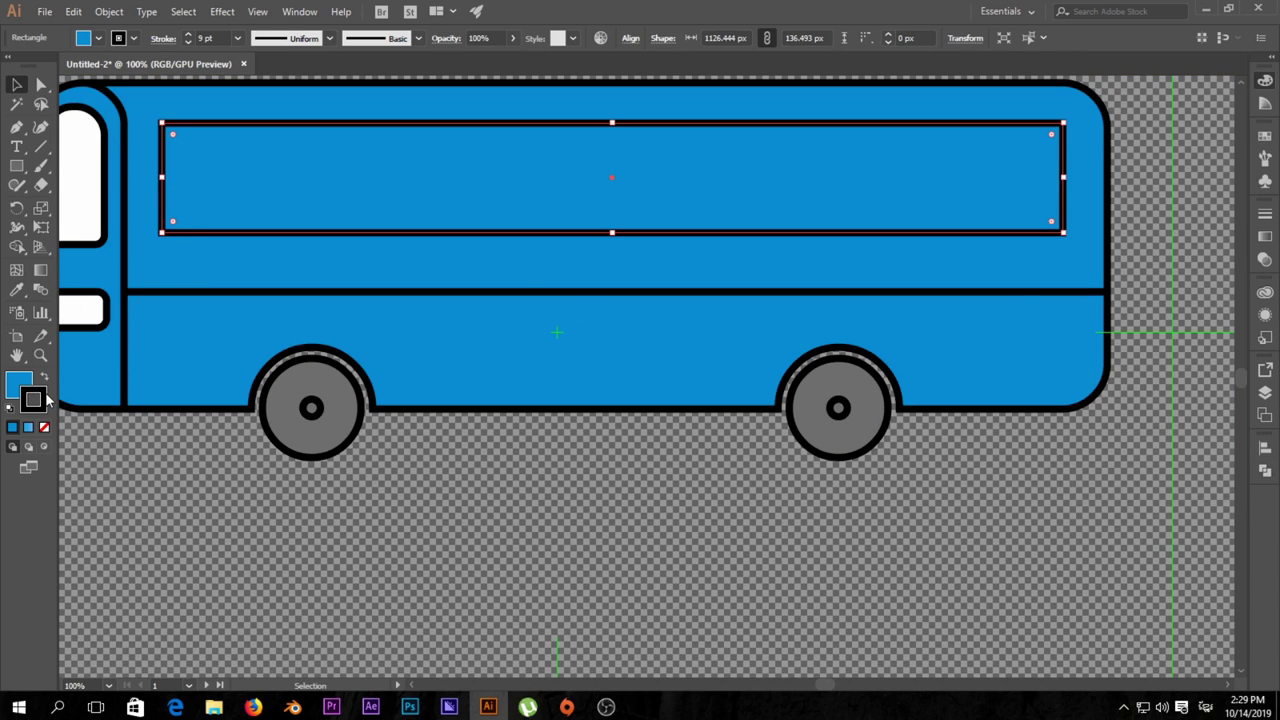
{"action": "double_click", "coordinate": [36, 400]}
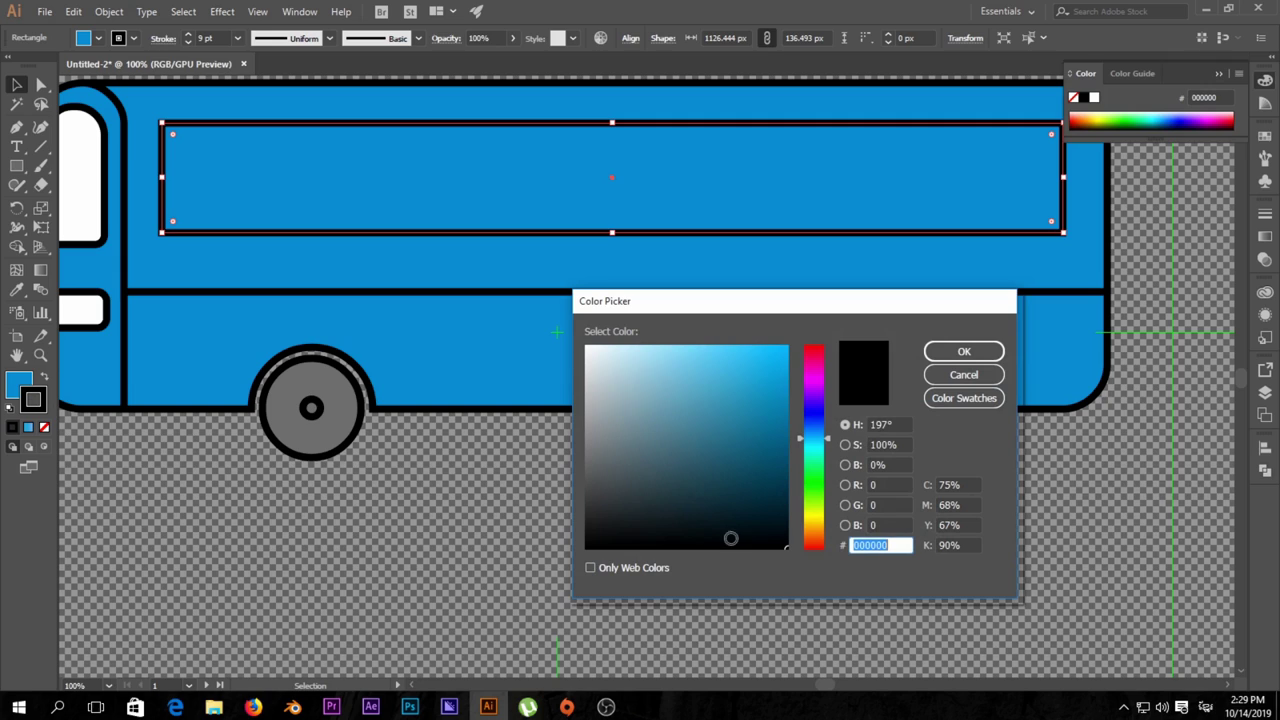
Step: Keep the black outline and set the rectangle's fill to 000000
{"action": "left_click", "coordinate": [963, 351]}
{"action": "scroll", "coordinate": [740, 355], "scroll_direction": "down", "scroll_amount": 3}
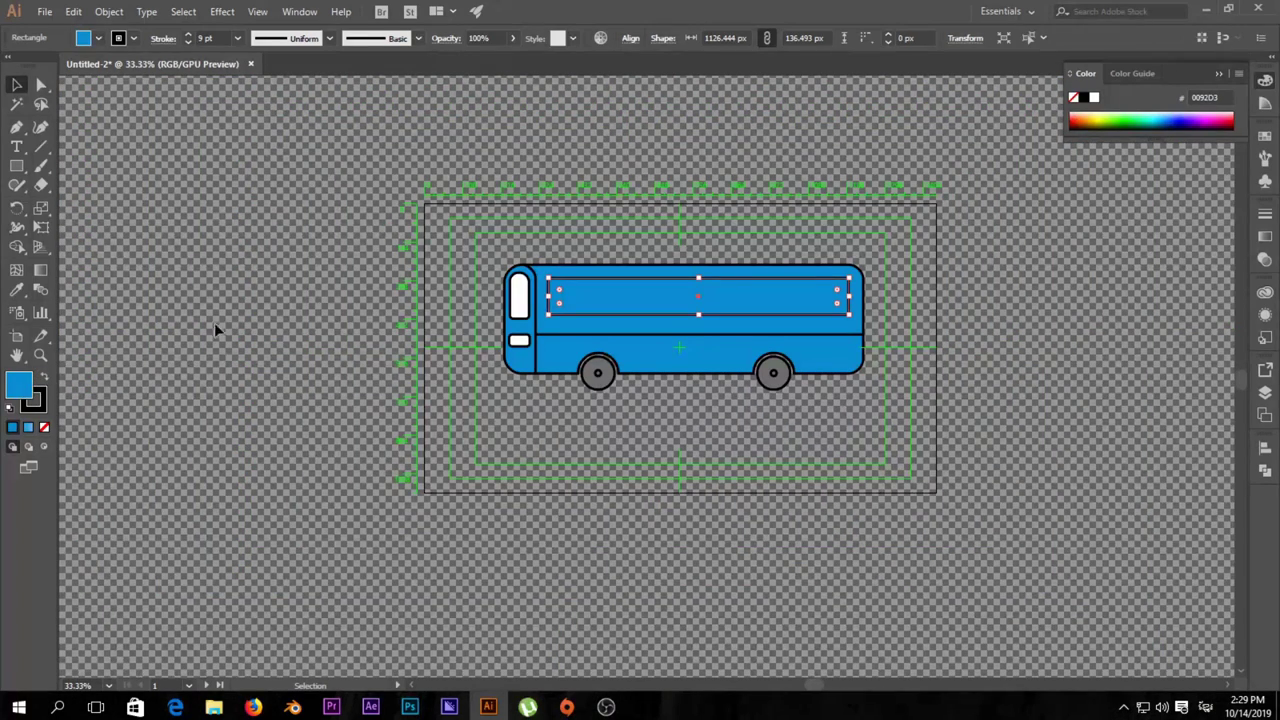
{"action": "double_click", "coordinate": [15, 386]}
{"action": "type", "text": "000000"}
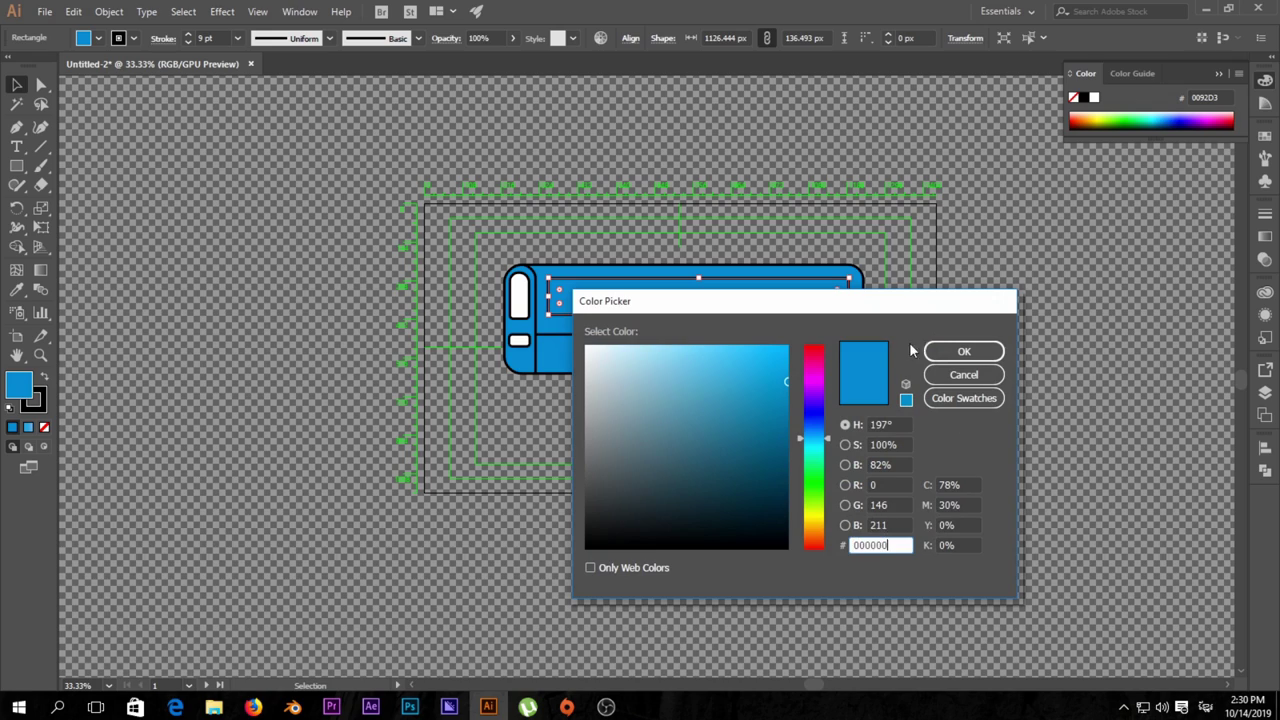
{"action": "left_click", "coordinate": [963, 351]}
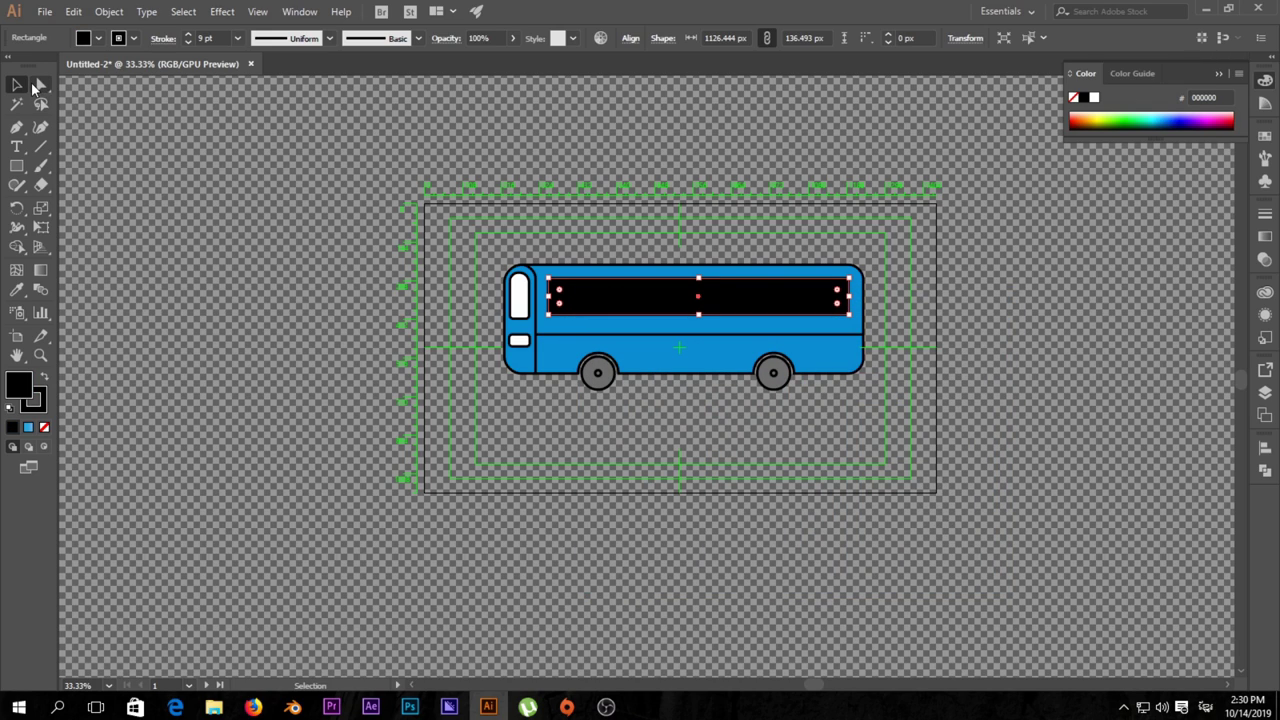
Step: Scroll around the artwork and reselect the black window rectangle
{"action": "left_click", "coordinate": [976, 260]}
{"action": "scroll", "coordinate": [820, 291], "scroll_direction": "up", "scroll_amount": 2}
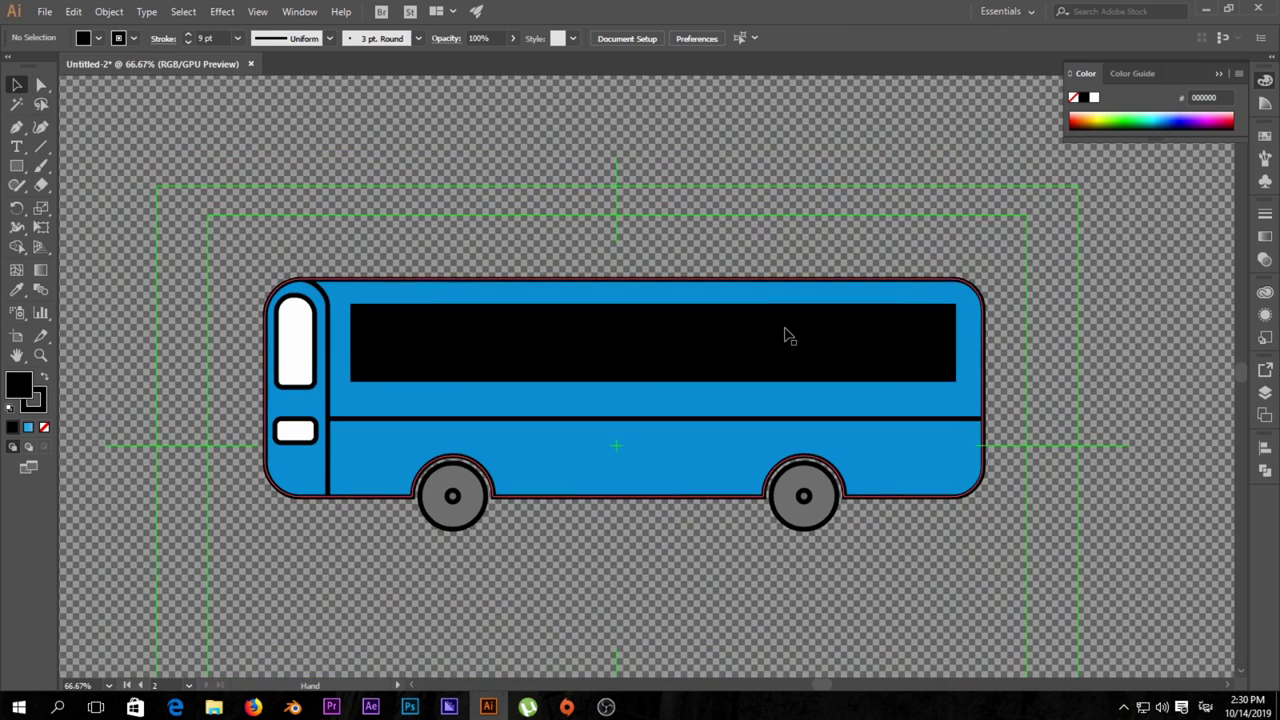
{"action": "scroll", "coordinate": [786, 334], "scroll_direction": "up", "scroll_amount": 1}
{"action": "scroll", "coordinate": [778, 346], "scroll_direction": "up", "scroll_amount": 1}
{"action": "scroll", "coordinate": [706, 363], "scroll_direction": "down", "scroll_amount": 2}
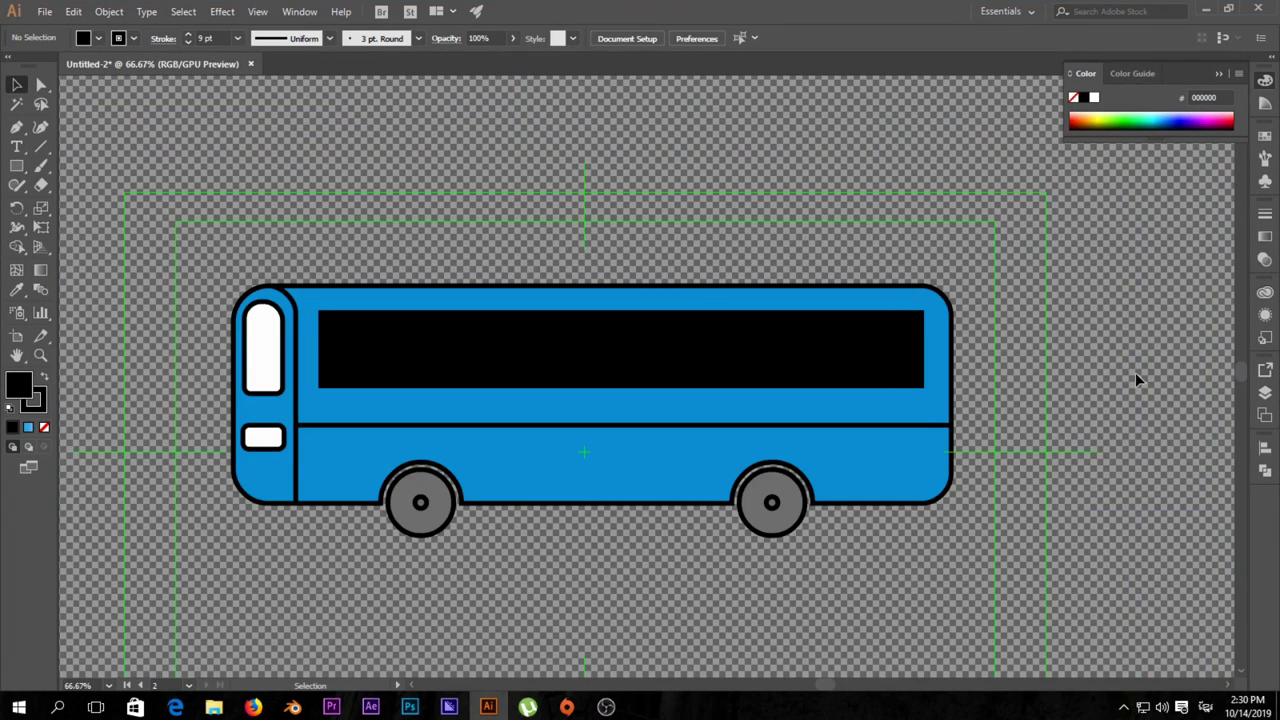
{"action": "scroll", "coordinate": [766, 384], "scroll_direction": "up", "scroll_amount": 1}
{"action": "scroll", "coordinate": [766, 386], "scroll_direction": "up", "scroll_amount": 1}
{"action": "scroll", "coordinate": [772, 382], "scroll_direction": "down", "scroll_amount": 1}
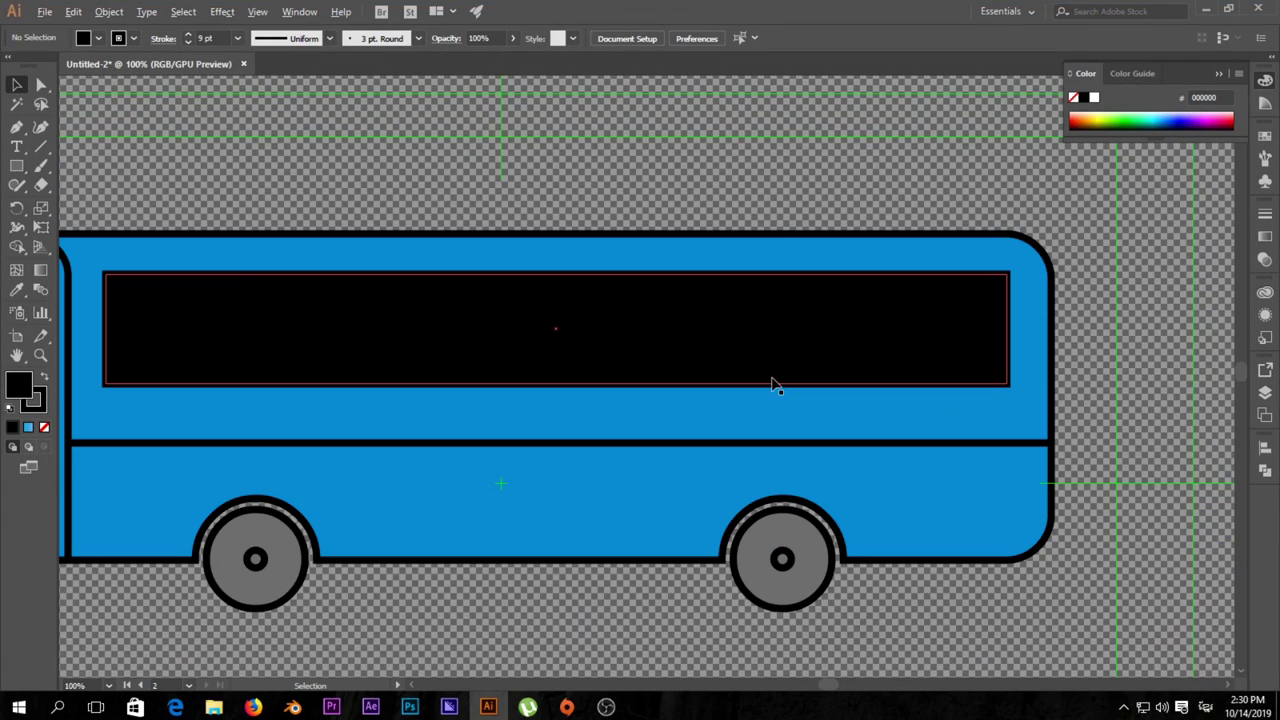
{"action": "scroll", "coordinate": [648, 318], "scroll_direction": "down", "scroll_amount": 2}
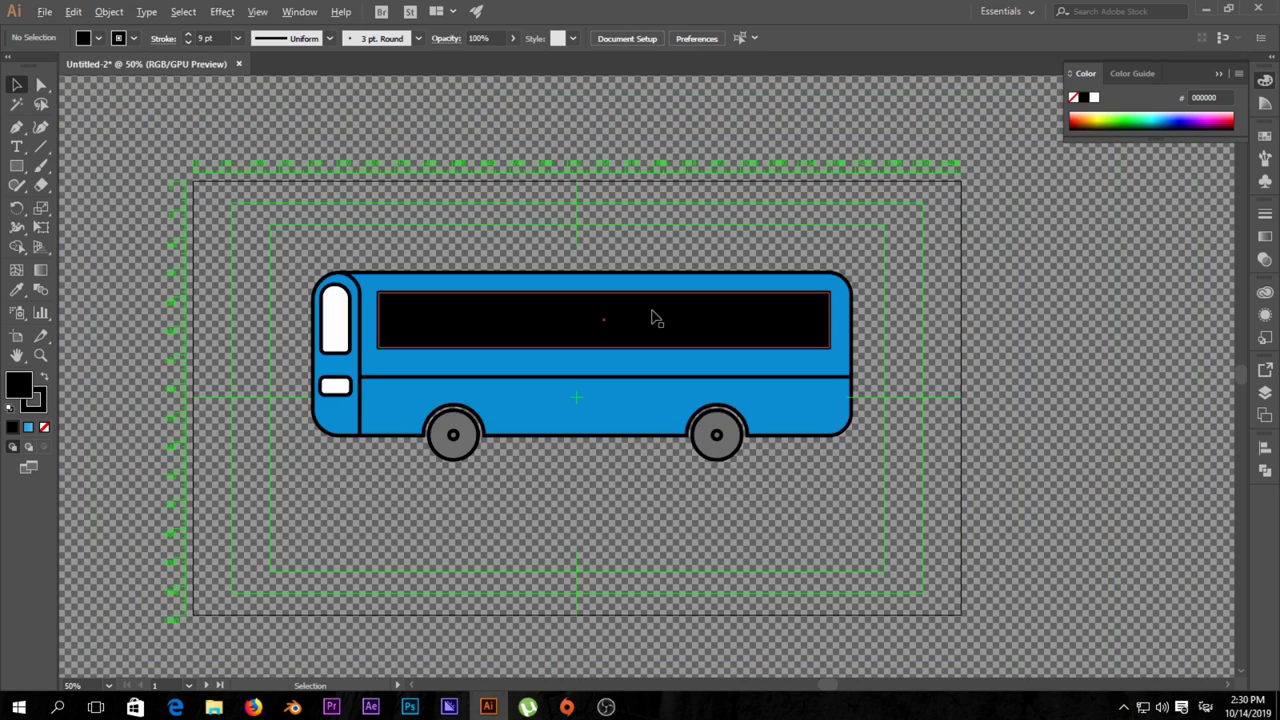
{"action": "scroll", "coordinate": [656, 320], "scroll_direction": "up", "scroll_amount": 1}
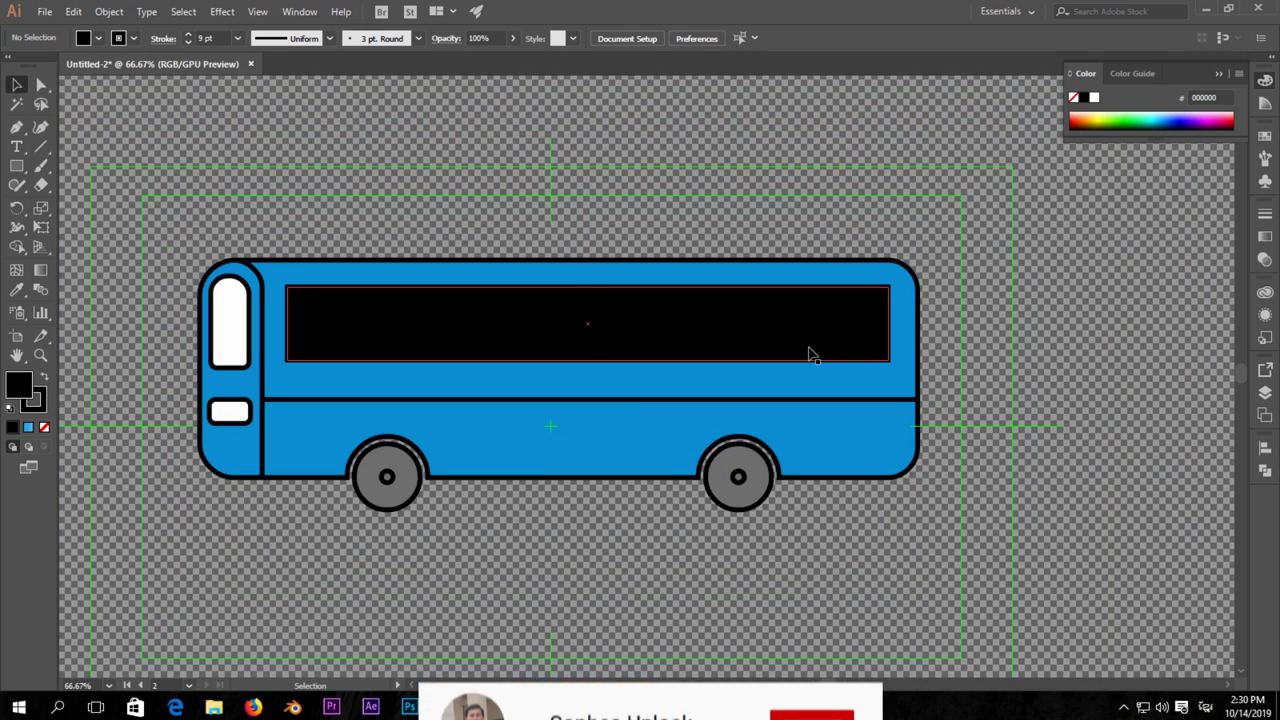
{"action": "left_click", "coordinate": [790, 350]}
Step: Stretch the black band's bottom edge down and raise its top edge
{"action": "left_click_drag", "start_coordinate": [588, 363], "coordinate": [588, 373]}
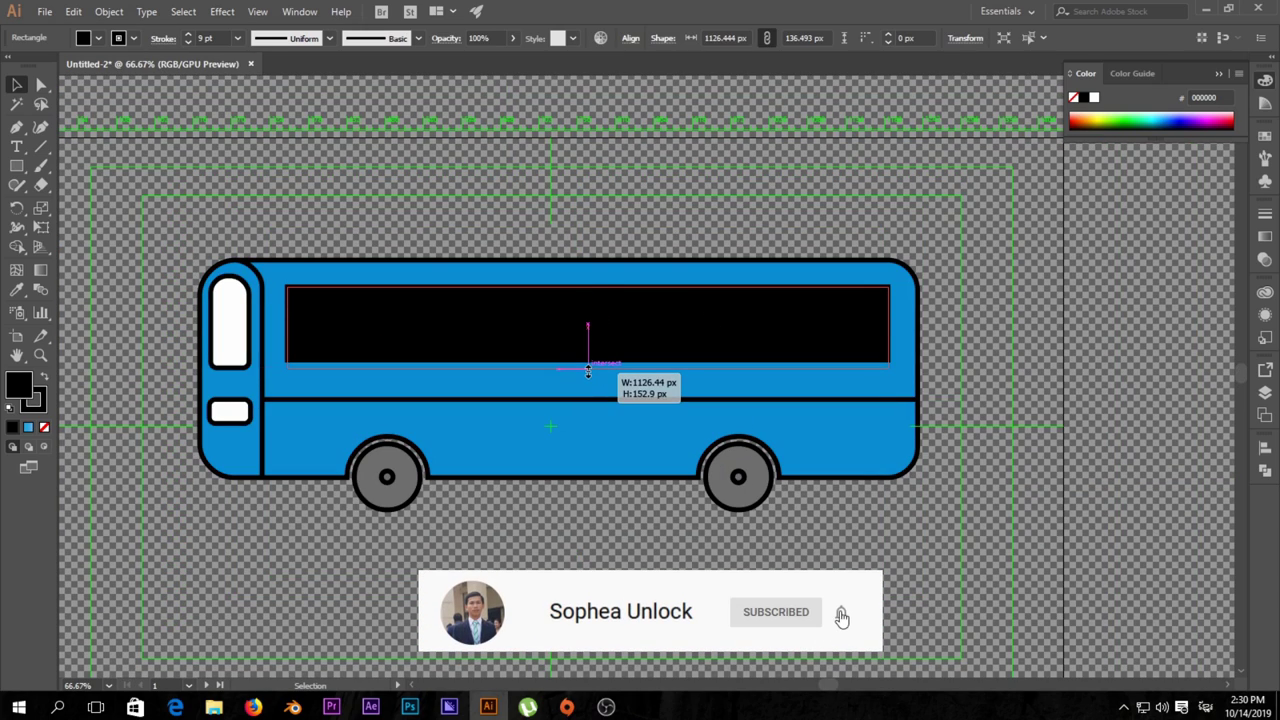
{"action": "left_click", "coordinate": [1098, 357]}
{"action": "left_click", "coordinate": [600, 302]}
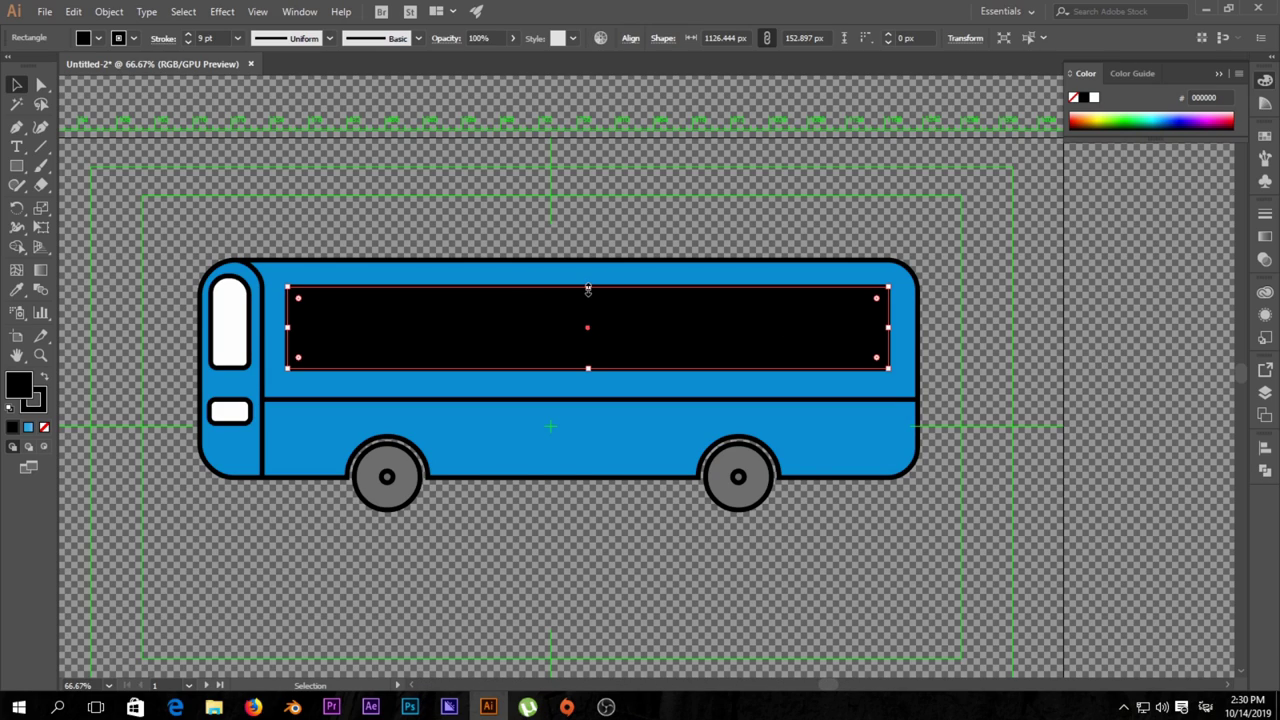
{"action": "left_click_drag", "start_coordinate": [588, 289], "coordinate": [588, 276]}
{"action": "double_click", "coordinate": [588, 280]}
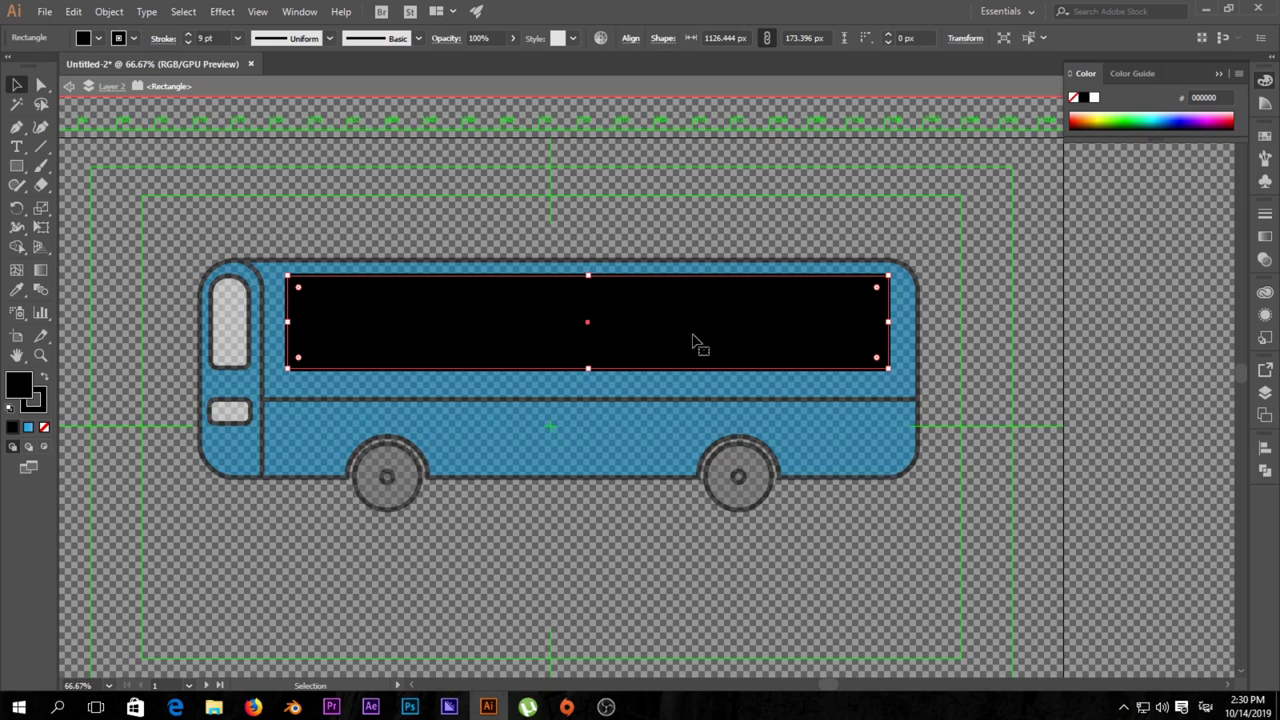
{"action": "double_click", "coordinate": [1126, 371]}
Step: Fine-tune the top edge so the band measures about 1126 × 169 px
{"action": "scroll", "coordinate": [623, 331], "scroll_direction": "down", "scroll_amount": 1}
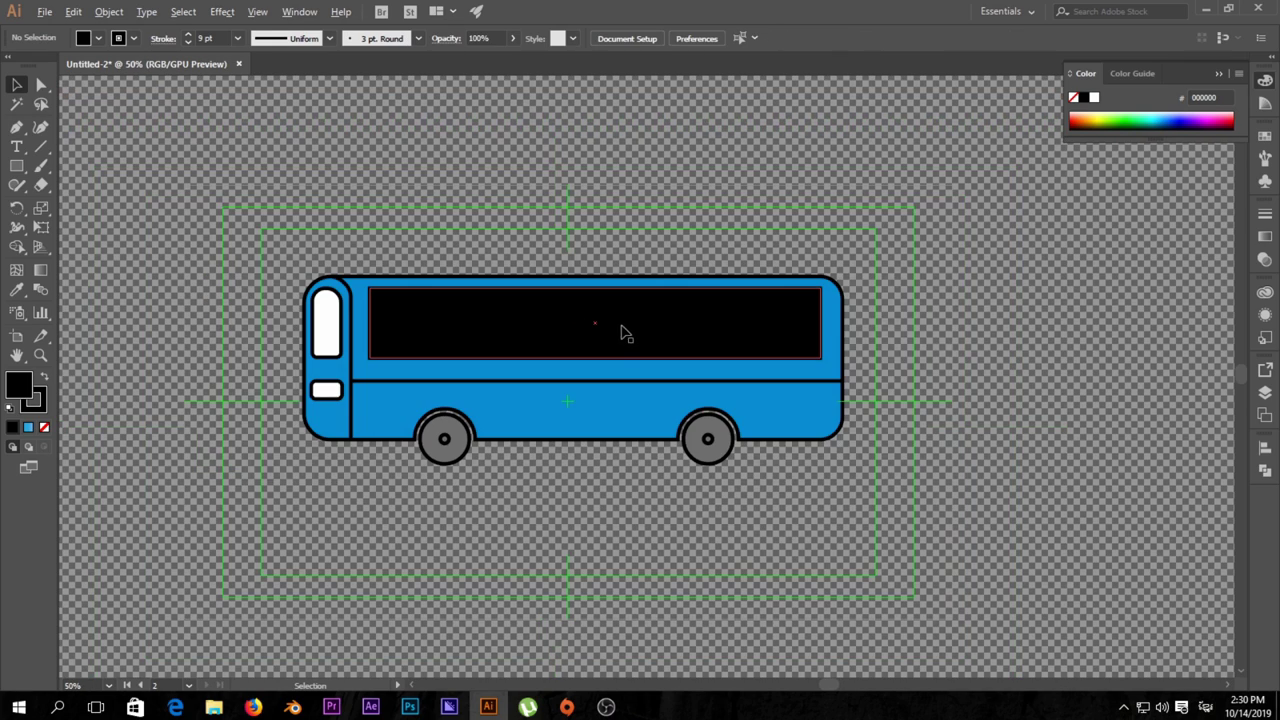
{"action": "scroll", "coordinate": [623, 325], "scroll_direction": "up", "scroll_amount": 2}
{"action": "left_click", "coordinate": [610, 296]}
{"action": "left_click_drag", "start_coordinate": [551, 250], "coordinate": [553, 253]}
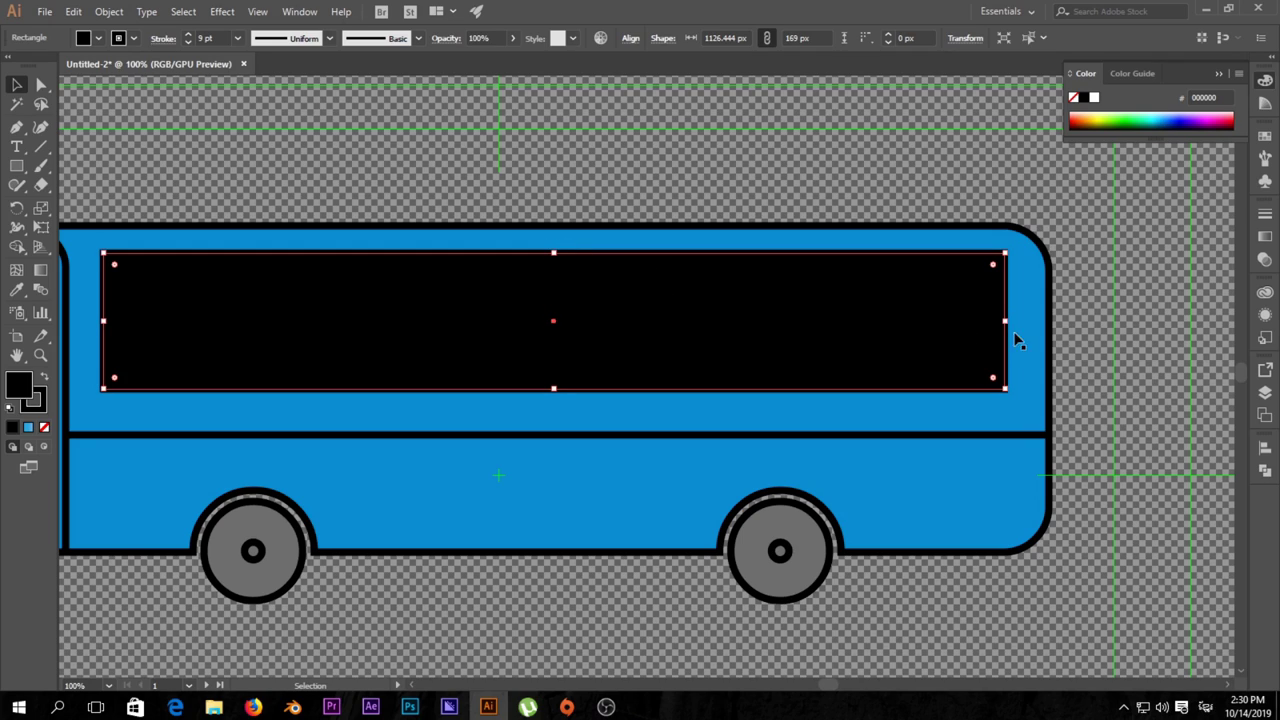
{"action": "left_click", "coordinate": [1142, 348]}
{"action": "scroll", "coordinate": [788, 354], "scroll_direction": "down", "scroll_amount": 1}
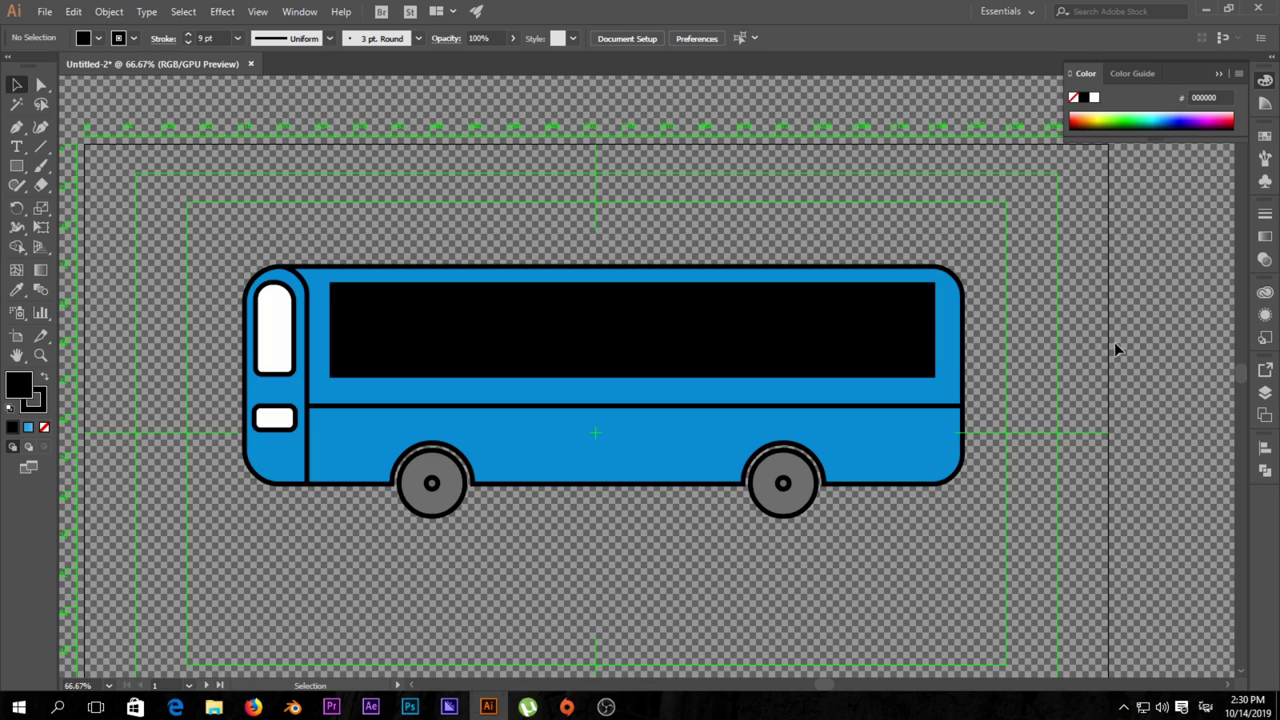
{"action": "left_click", "coordinate": [16, 166]}
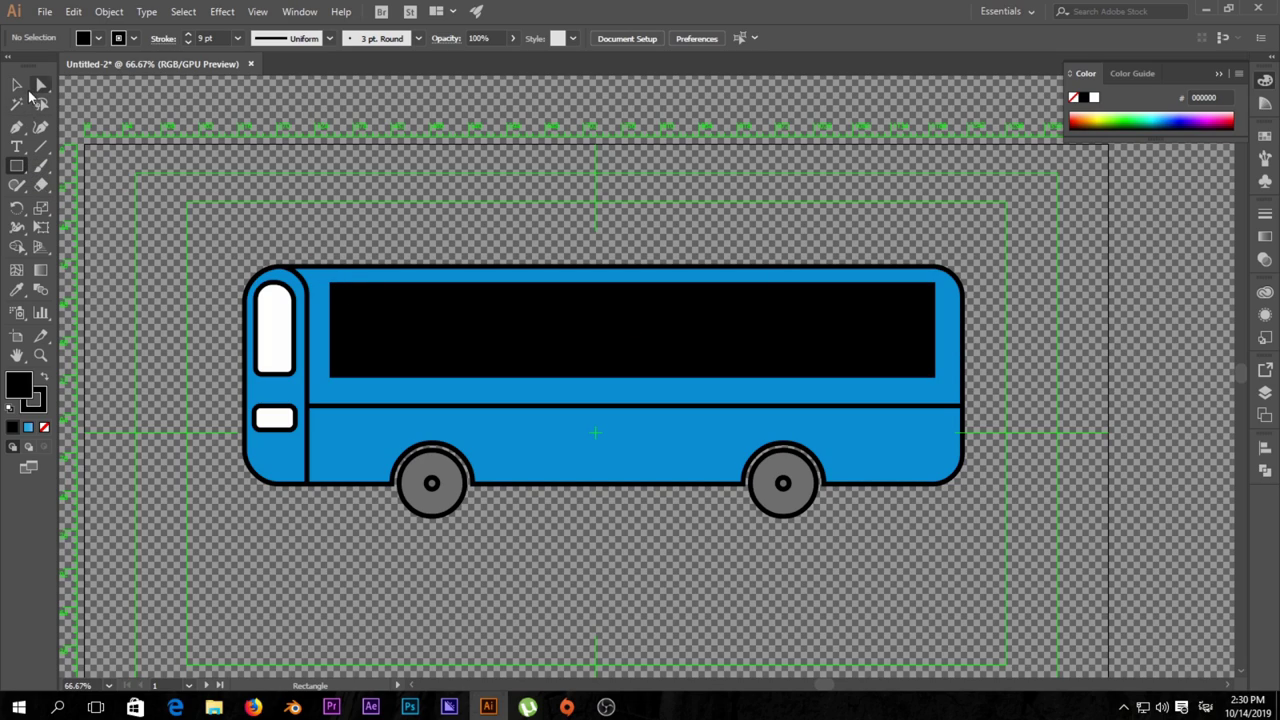
Step: Alt-drag a smaller centred copy of the black band, about 1102 × 124 px
{"action": "left_click", "coordinate": [17, 85]}
{"action": "left_click", "coordinate": [563, 329]}
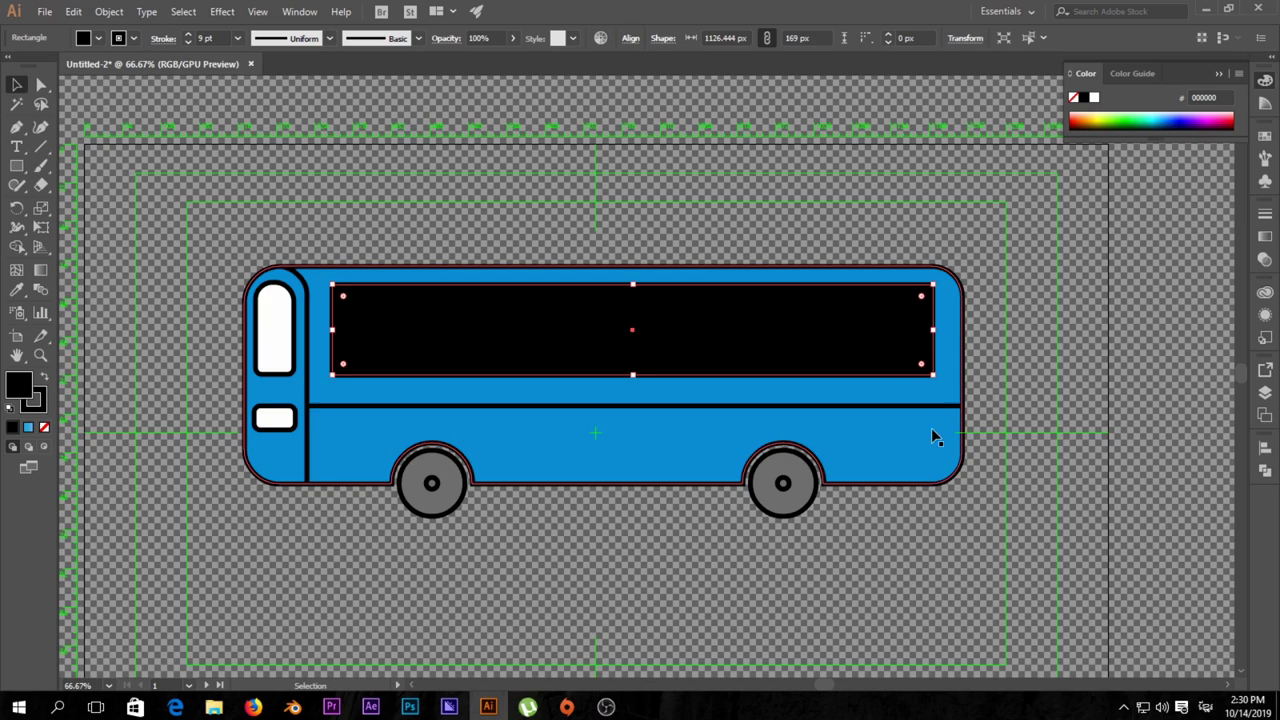
{"action": "left_click_drag", "start_coordinate": [932, 375], "coordinate": [910, 370]}
{"action": "left_click_drag", "start_coordinate": [853, 330], "coordinate": [890, 331]}
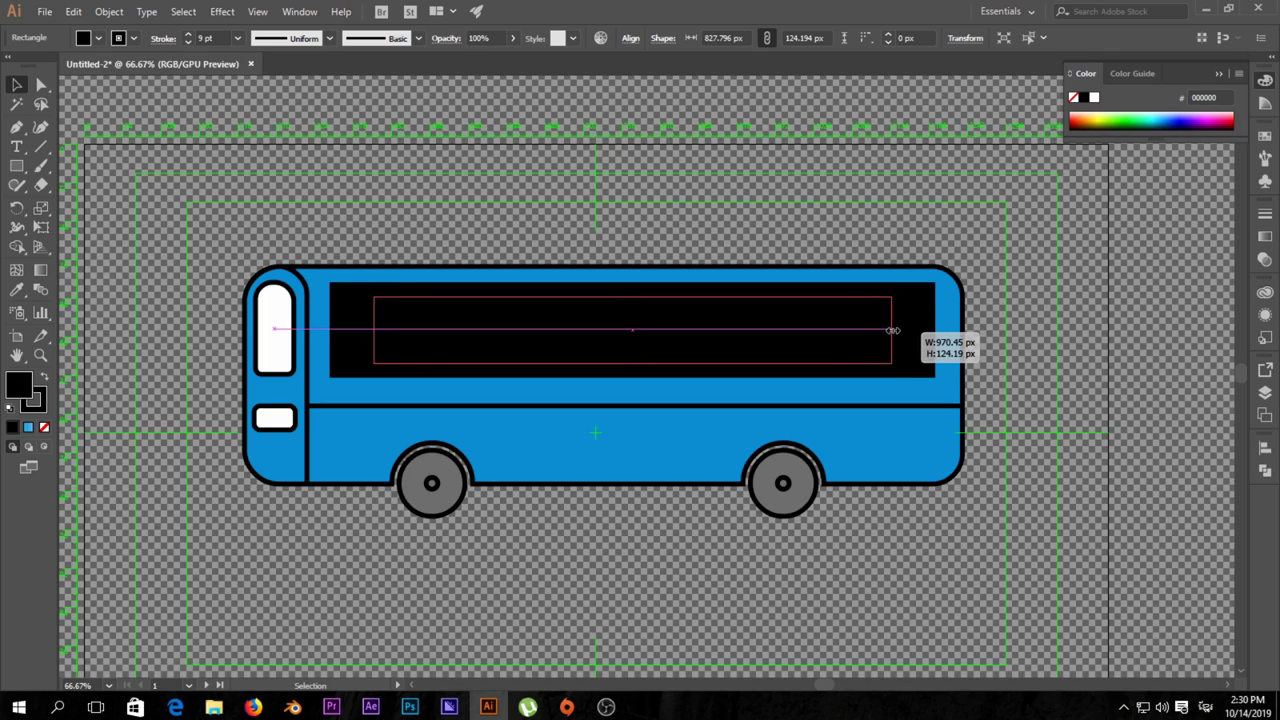
{"action": "left_click_drag", "start_coordinate": [890, 331], "coordinate": [929, 335]}
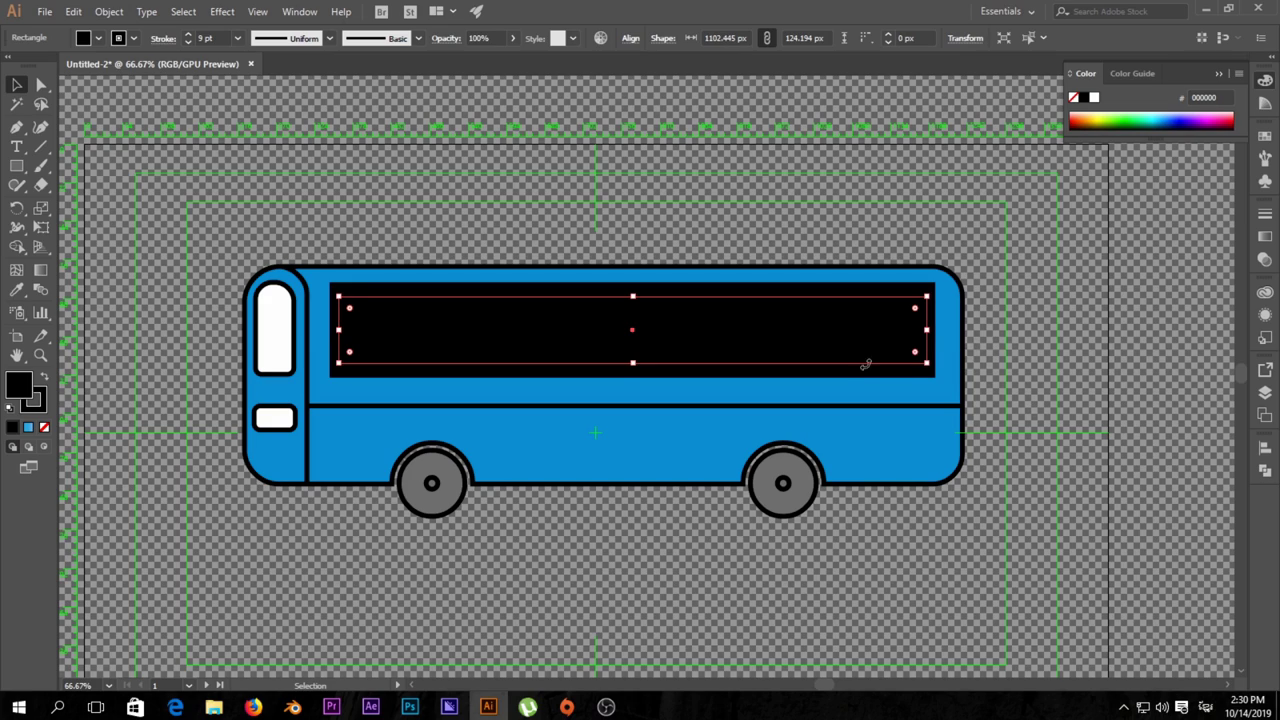
Step: Fill the inner pane with light blue 5AD0F9, leaving a black frame
{"action": "double_click", "coordinate": [19, 383]}
{"action": "mouse_move", "coordinate": [689, 357]}
{"action": "left_mouse_down"}
{"action": "mouse_move", "coordinate": [691, 343]}
{"action": "mouse_move", "coordinate": [716, 347]}
{"action": "left_mouse_up"}
{"action": "left_click", "coordinate": [966, 351]}
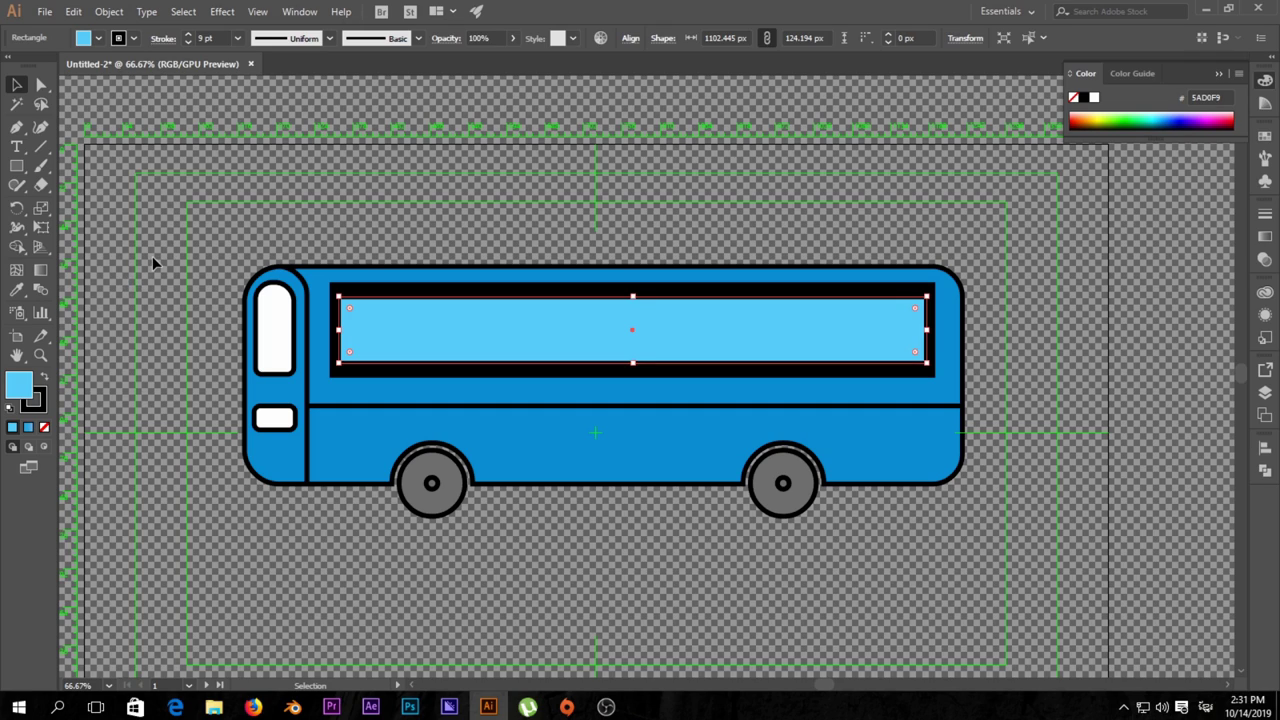
{"action": "left_click", "coordinate": [808, 240]}
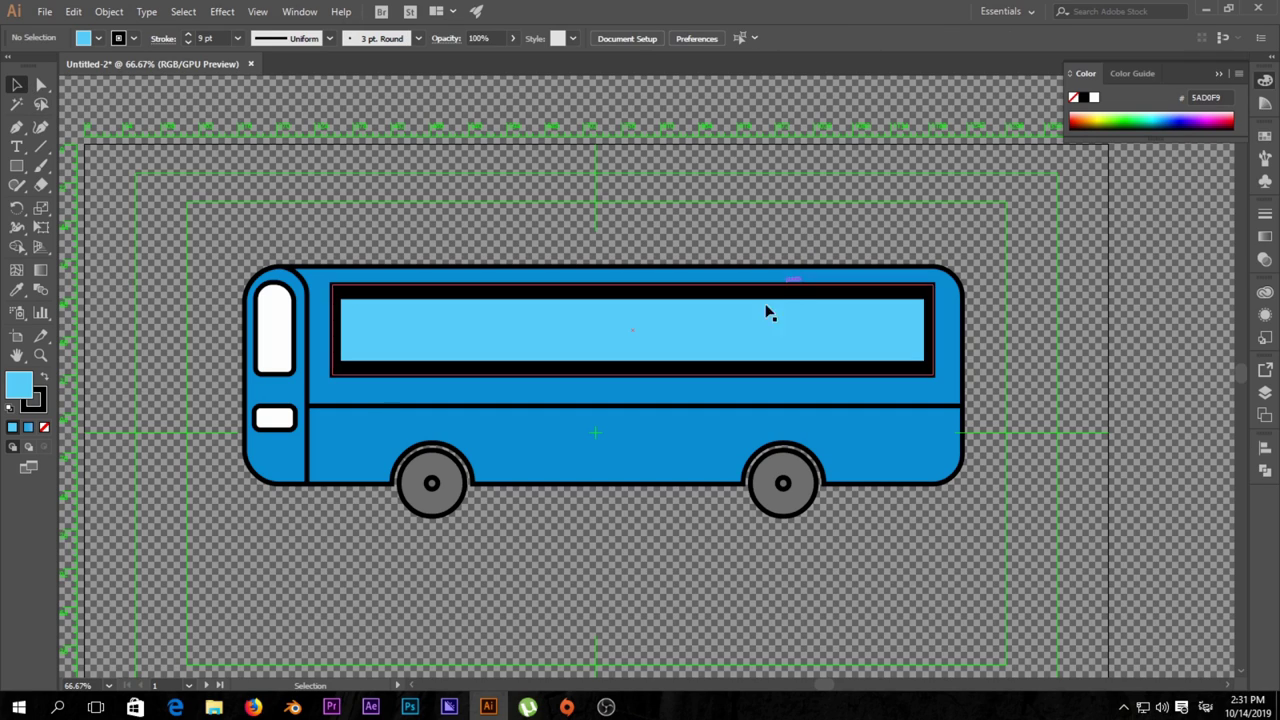
{"action": "scroll", "coordinate": [737, 346], "scroll_direction": "down", "scroll_amount": 1}
{"action": "scroll", "coordinate": [737, 346], "scroll_direction": "up", "scroll_amount": 1}
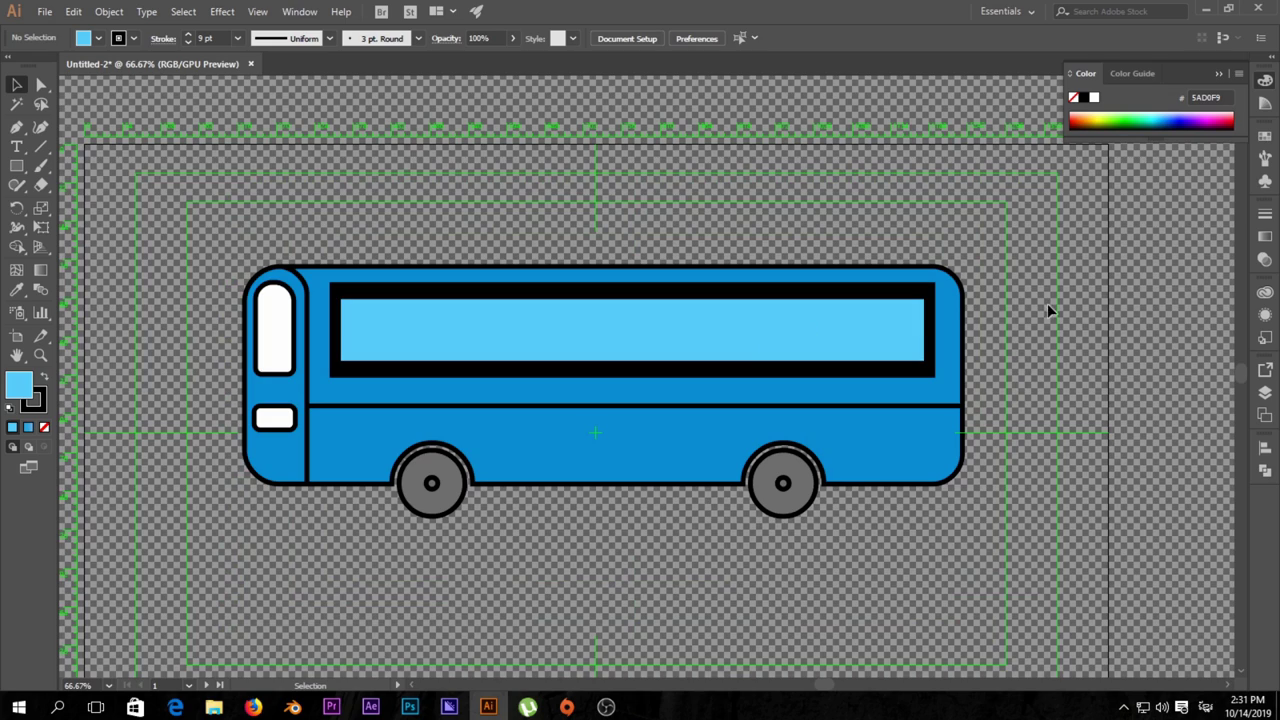
{"action": "scroll", "coordinate": [737, 334], "scroll_direction": "down", "scroll_amount": 1}
{"action": "scroll", "coordinate": [737, 334], "scroll_direction": "up", "scroll_amount": 1}
Step: Draw a narrow vertical bar across the window's left side
{"action": "scroll", "coordinate": [737, 334], "scroll_direction": "up", "scroll_amount": 1}
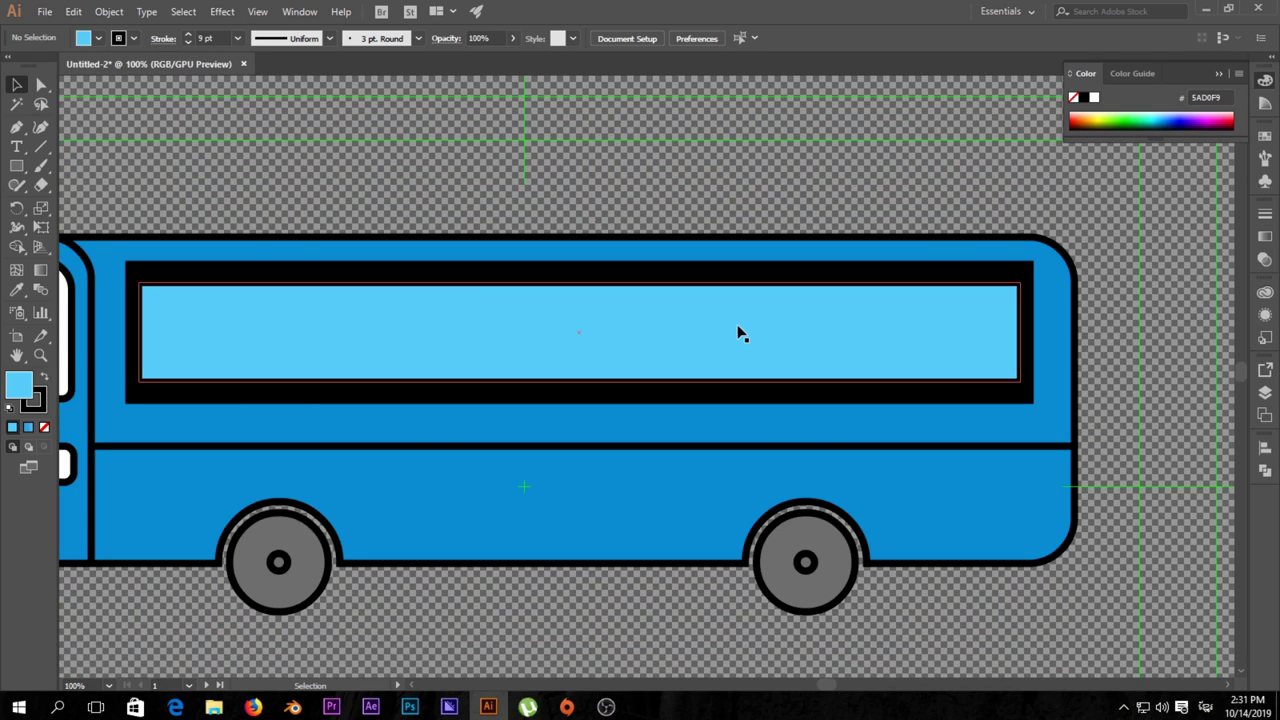
{"action": "scroll", "coordinate": [737, 334], "scroll_direction": "down", "scroll_amount": 1}
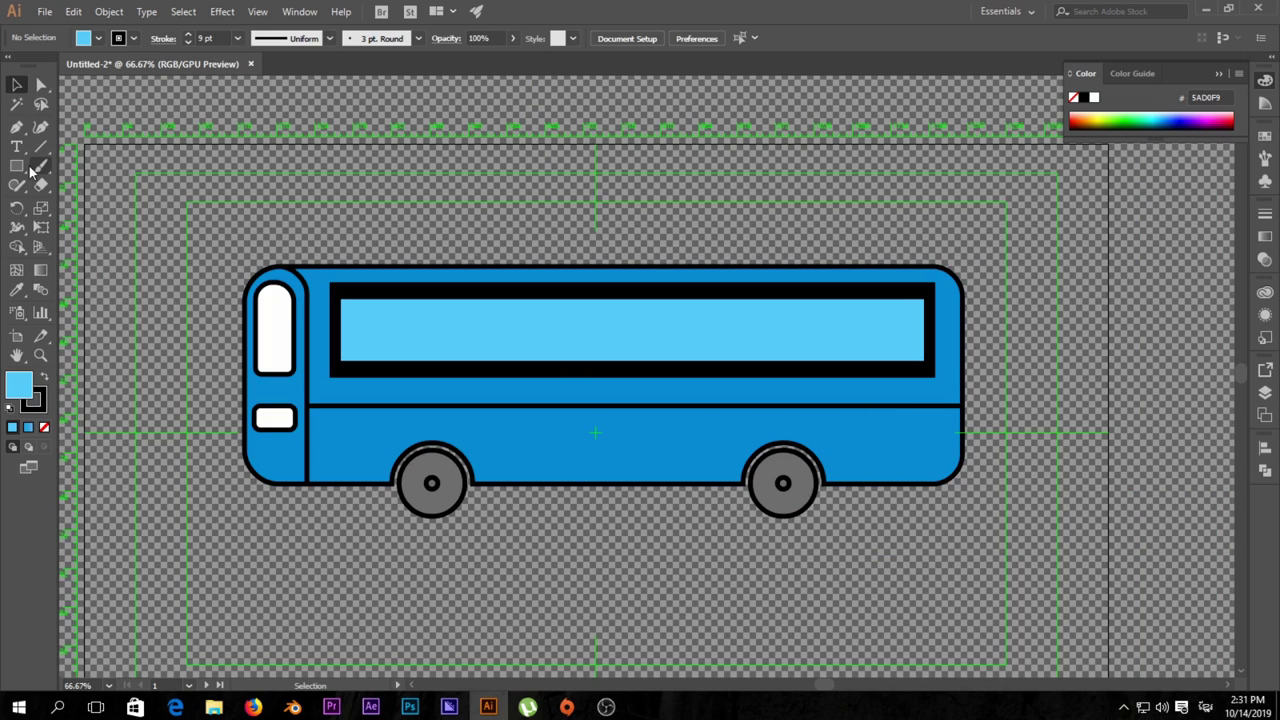
{"action": "scroll", "coordinate": [453, 330], "scroll_direction": "up", "scroll_amount": 1, "text": "alt"}
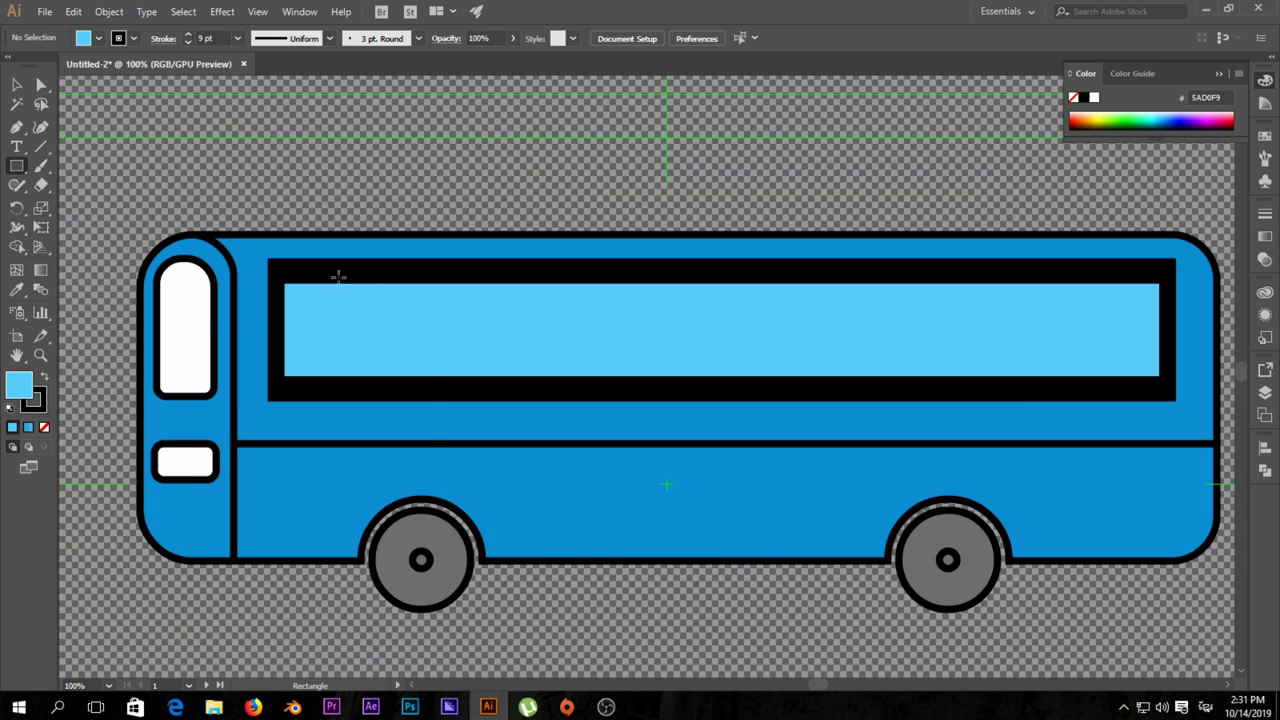
{"action": "key", "text": "ctrl+r"}
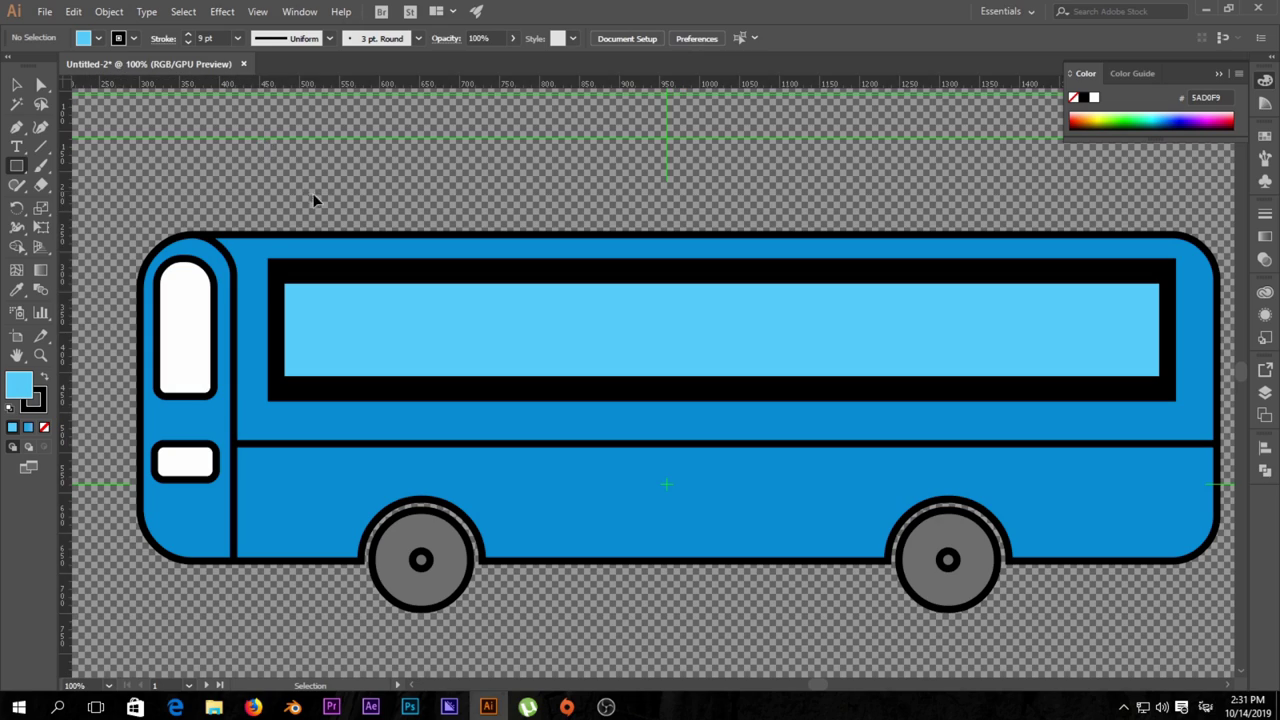
{"action": "left_click", "coordinate": [380, 311]}
{"action": "left_click", "coordinate": [676, 381]}
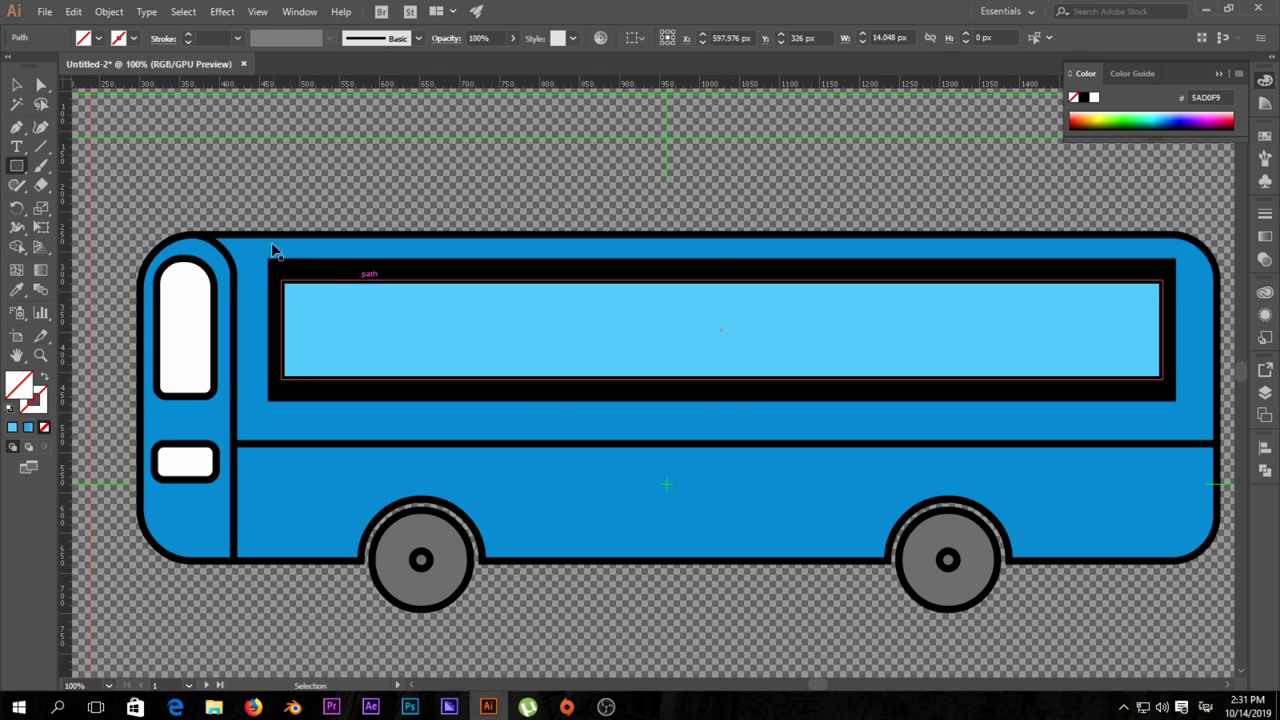
{"action": "key", "text": "ctrl+minus"}
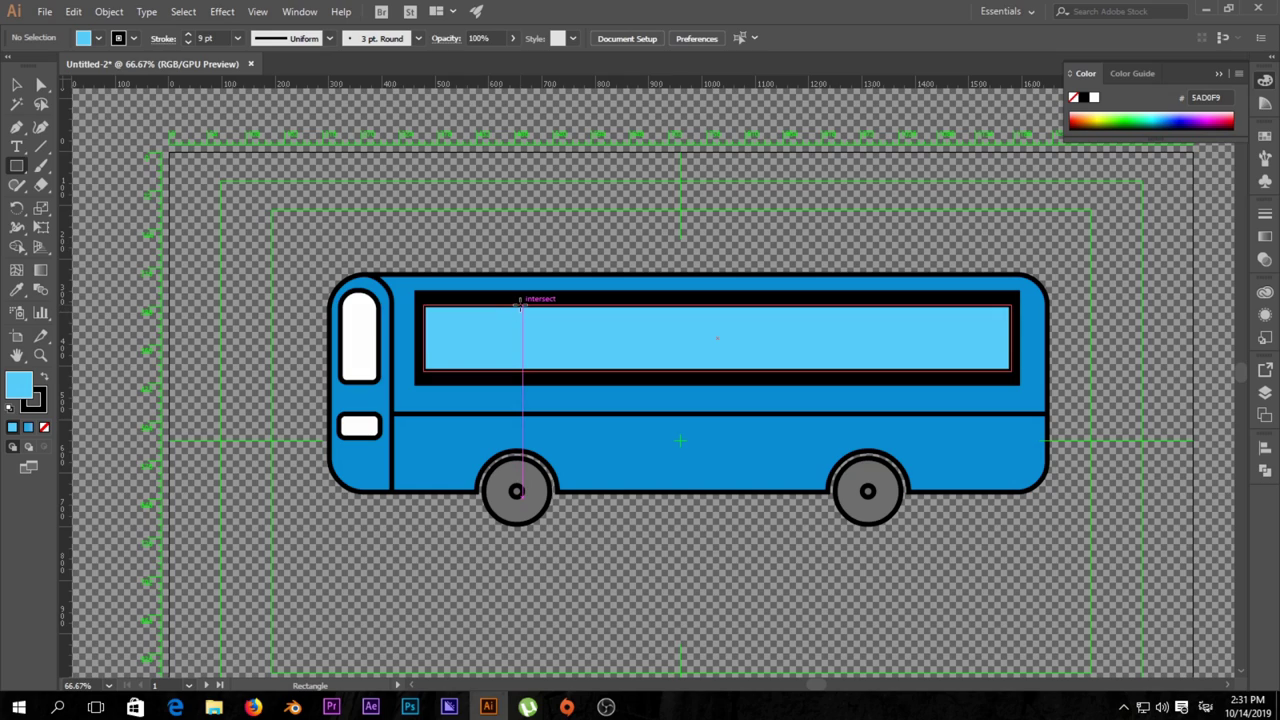
{"action": "left_click_drag", "start_coordinate": [520, 300], "coordinate": [540, 378]}
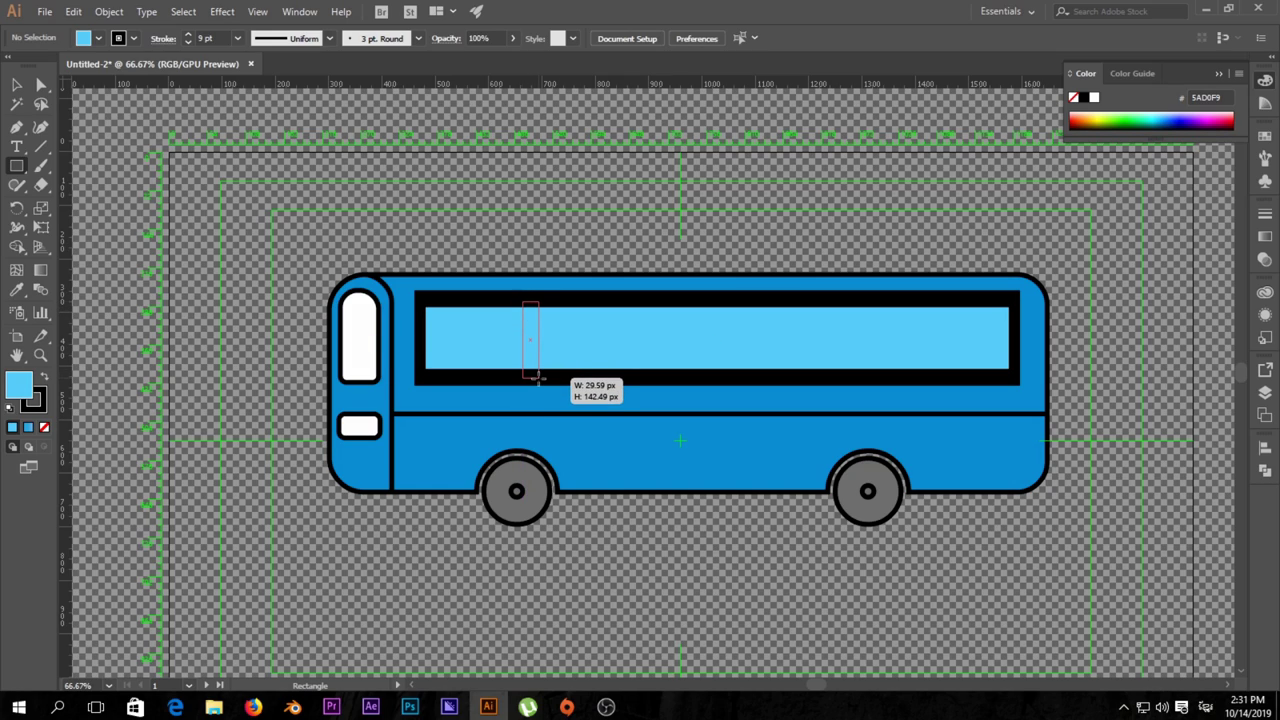
{"action": "scroll", "coordinate": [565, 346], "scroll_direction": "up", "scroll_amount": 1}
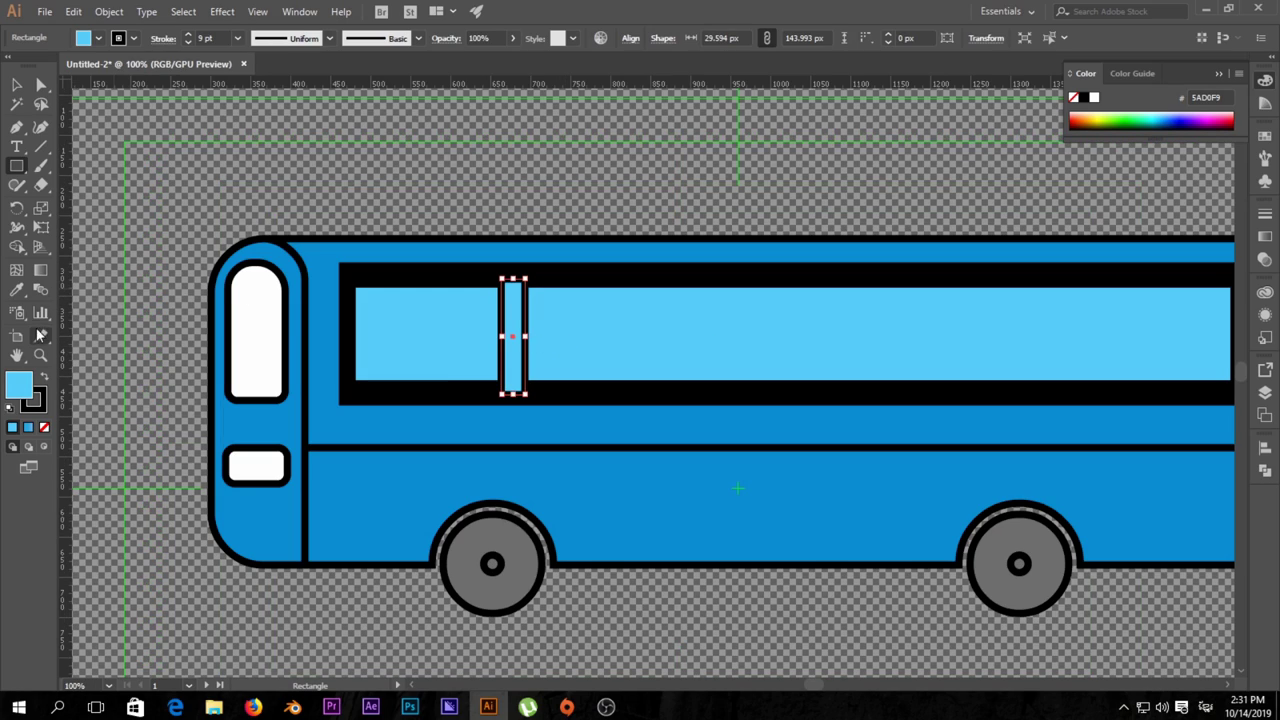
Step: Give the bar the window frame's black using the Eyedropper
{"action": "left_click", "coordinate": [20, 292]}
{"action": "left_click", "coordinate": [426, 270]}
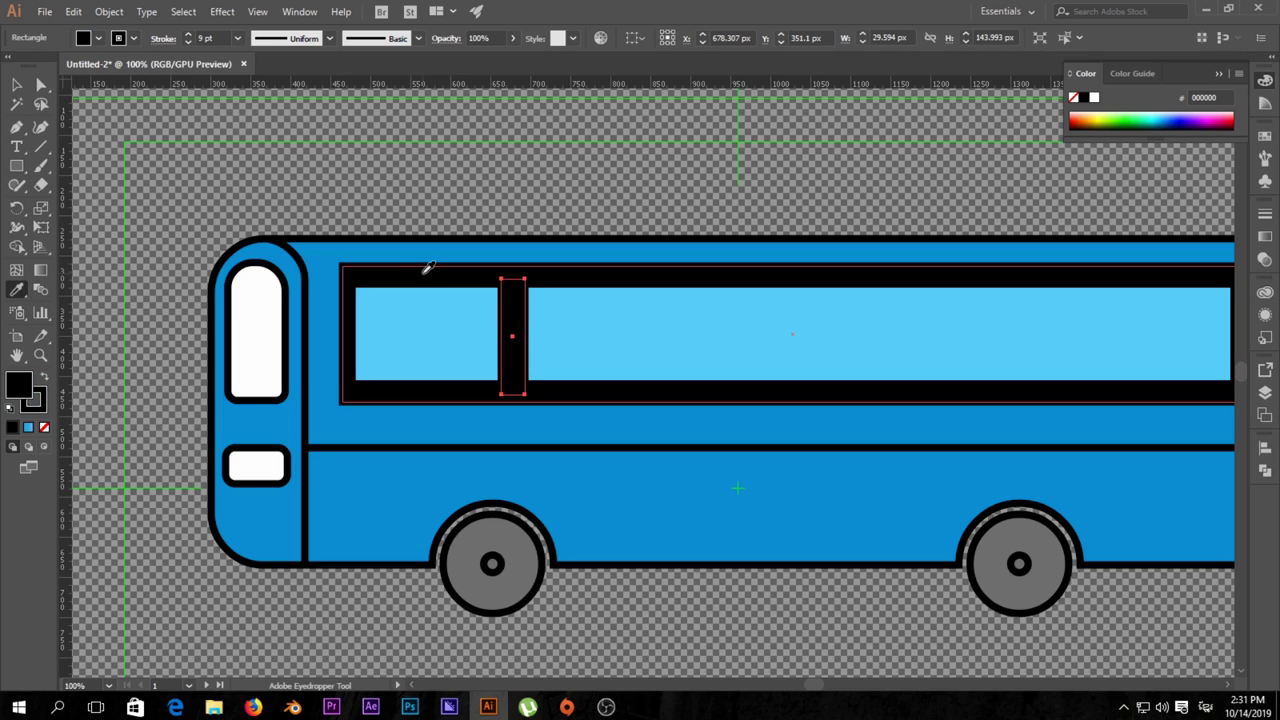
{"action": "left_click", "coordinate": [17, 85]}
{"action": "left_click", "coordinate": [634, 186]}
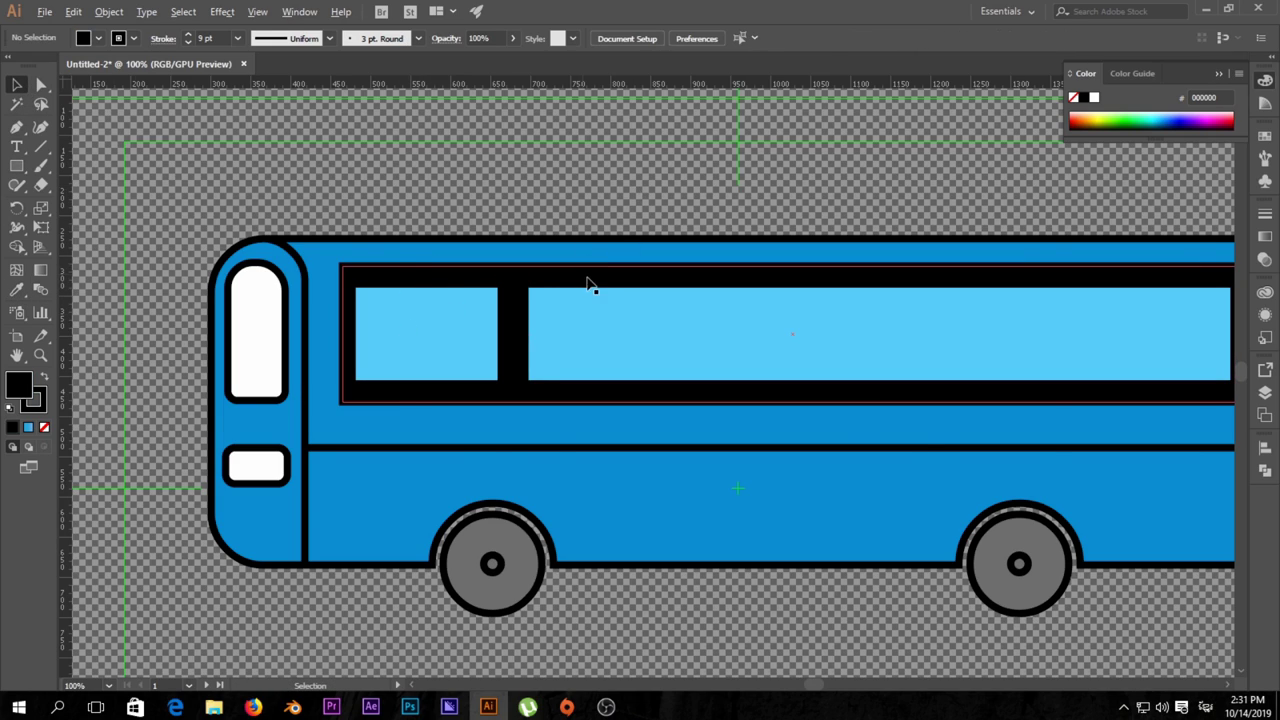
{"action": "scroll", "coordinate": [668, 306], "scroll_direction": "down", "scroll_amount": 2}
{"action": "scroll", "coordinate": [668, 306], "scroll_direction": "up", "scroll_amount": 2}
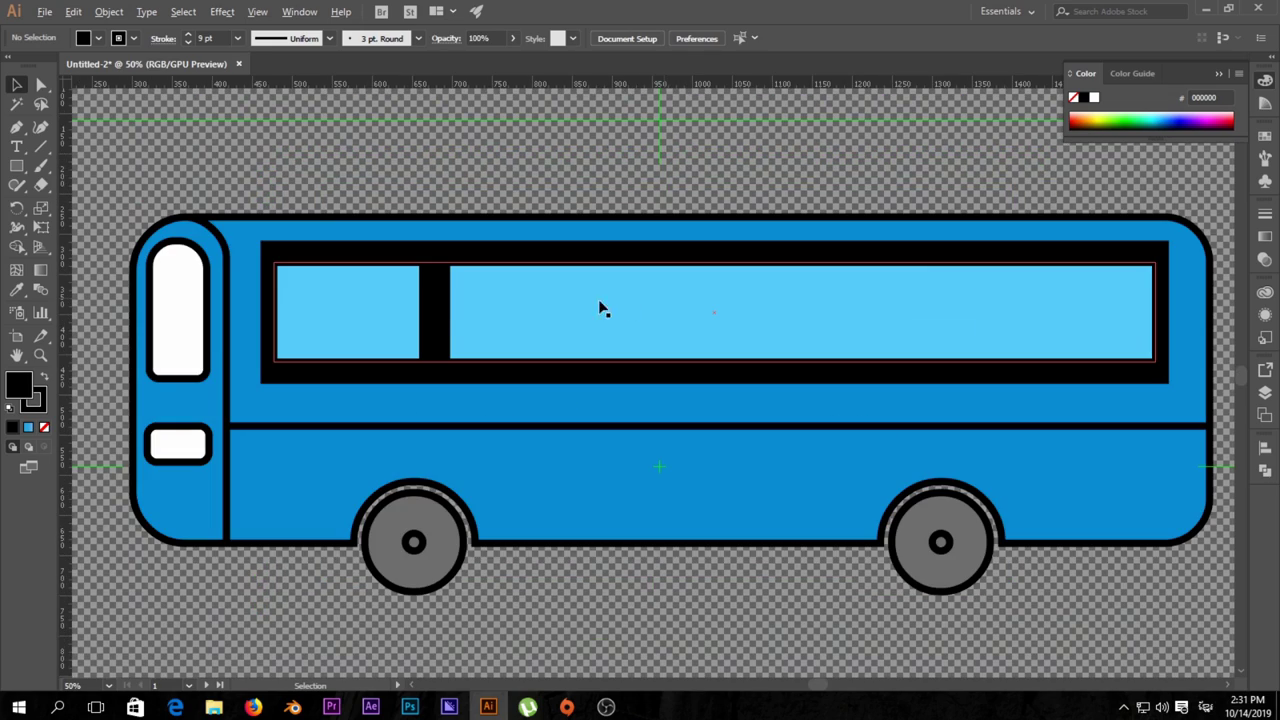
Step: Narrow the black divider to about 21.5 px wide and set its stroke to None
{"action": "left_click", "coordinate": [443, 308]}
{"action": "scroll", "coordinate": [460, 328], "scroll_direction": "up", "scroll_amount": 1}
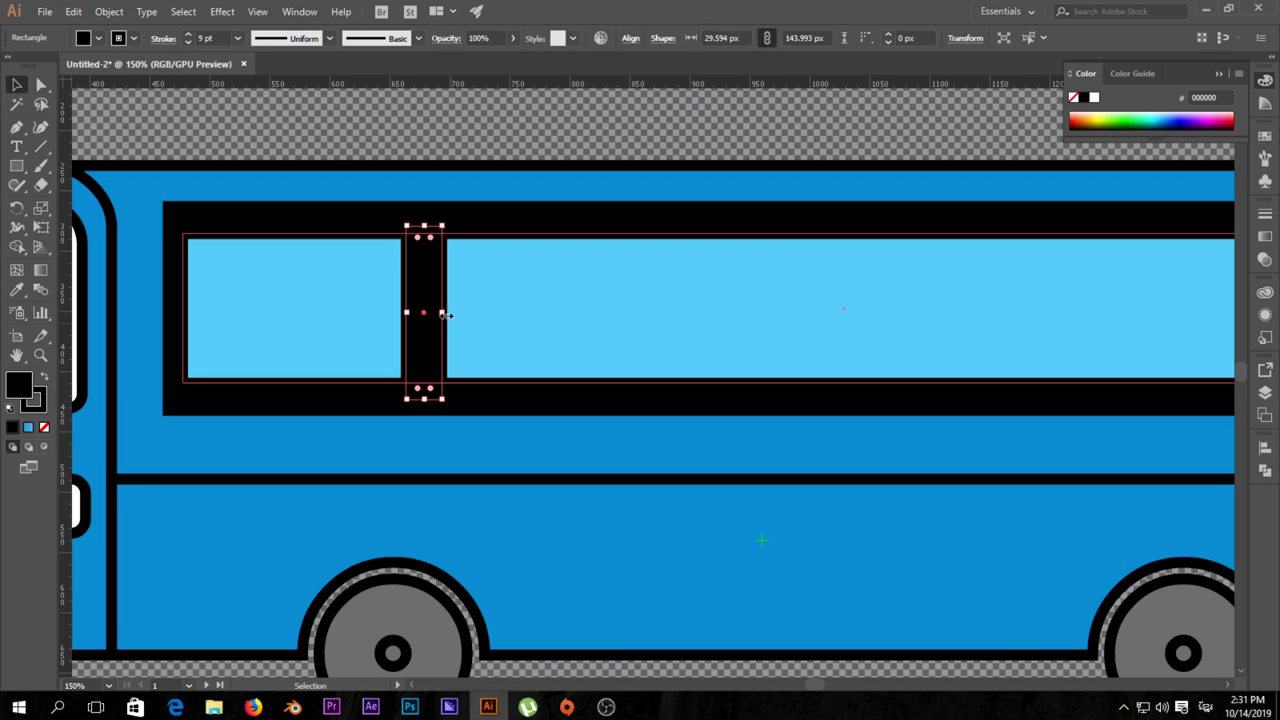
{"action": "left_click_drag", "start_coordinate": [446, 315], "coordinate": [434, 313]}
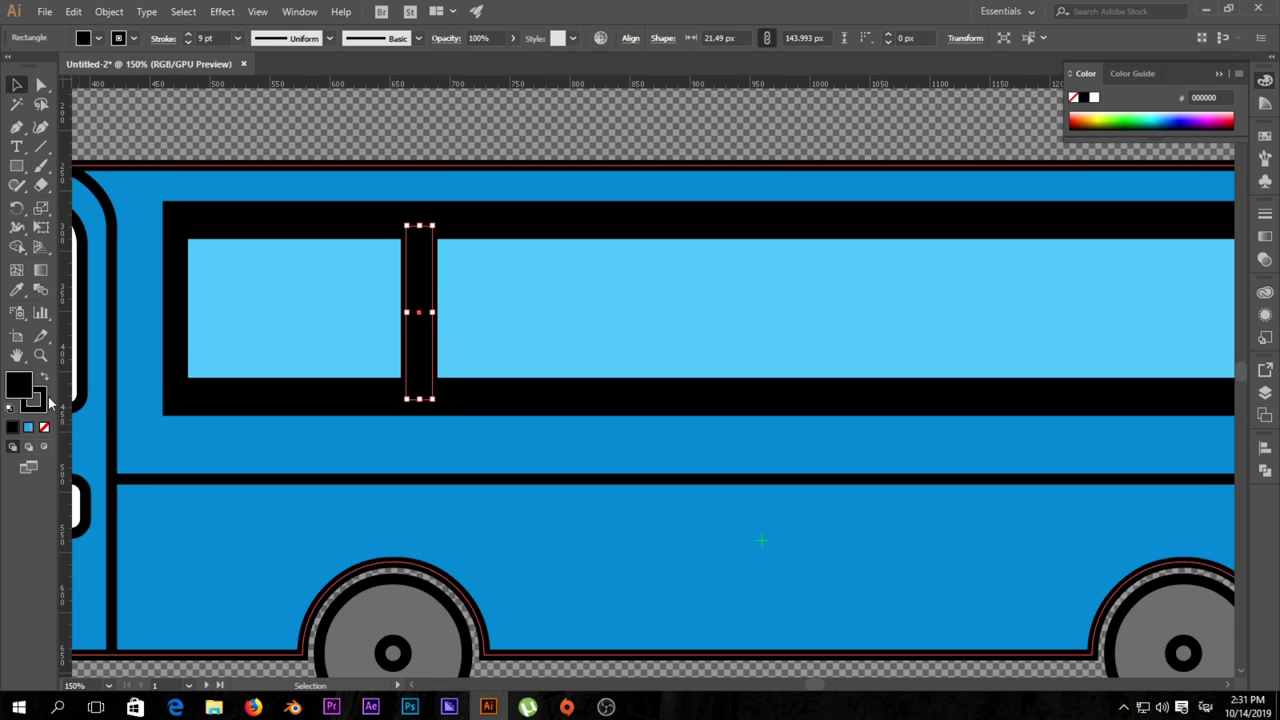
{"action": "left_click", "coordinate": [44, 427]}
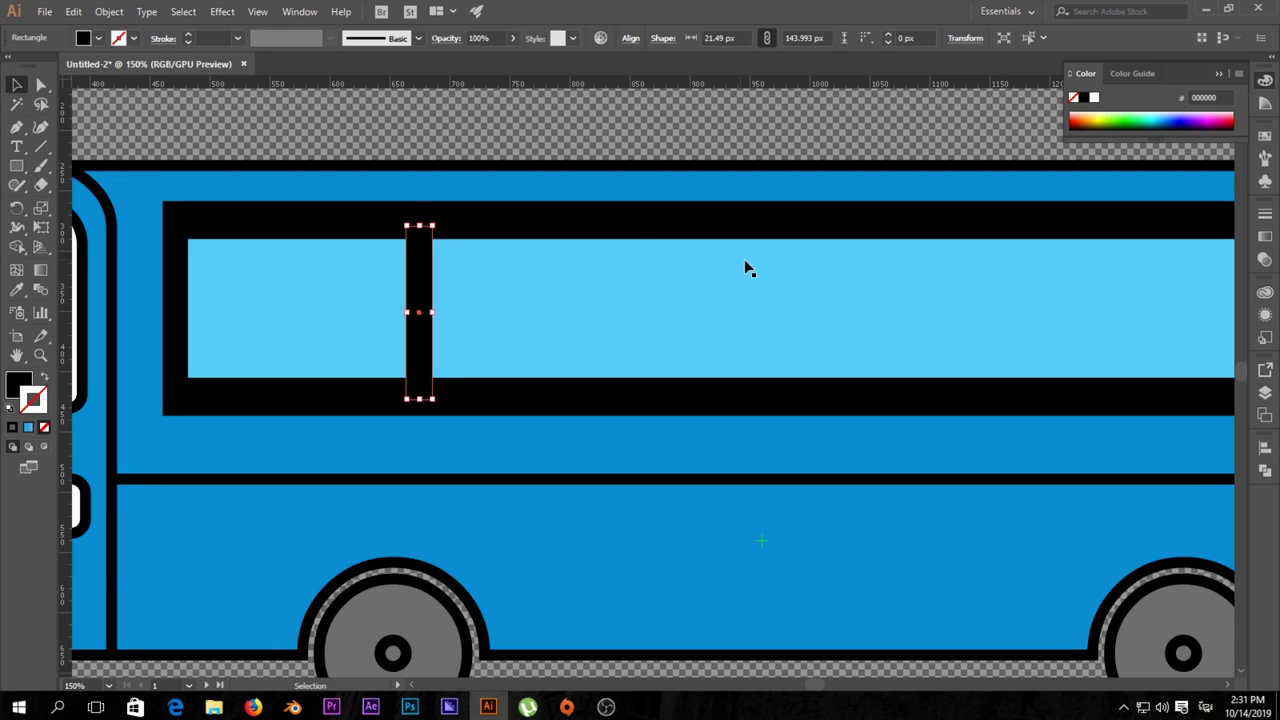
{"action": "left_click", "coordinate": [727, 157]}
{"action": "scroll", "coordinate": [609, 320], "scroll_direction": "down", "scroll_amount": 1}
Step: Alt-drag copies of the black divider at even spacing along the window, splitting it into six panes
{"action": "scroll", "coordinate": [615, 330], "scroll_direction": "down", "scroll_amount": 1}
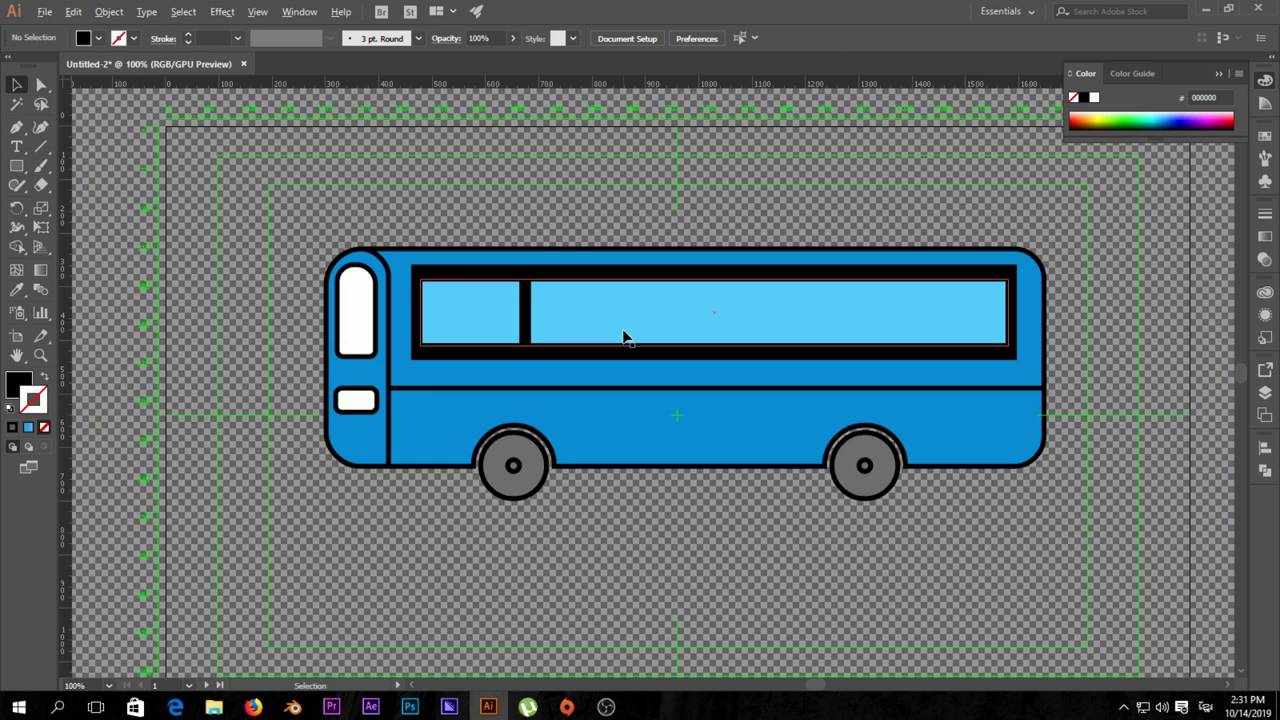
{"action": "scroll", "coordinate": [622, 337], "scroll_direction": "up", "scroll_amount": 1}
{"action": "left_click", "coordinate": [478, 295]}
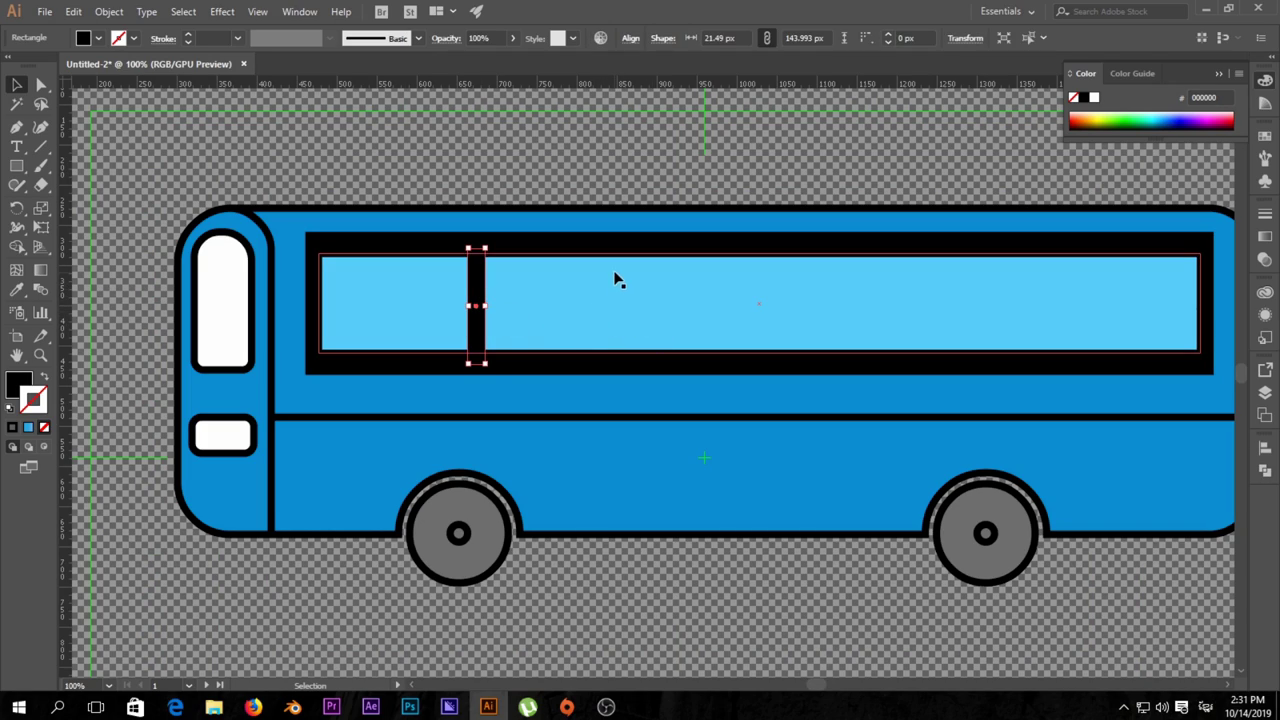
{"action": "left_click_drag", "start_coordinate": [480, 287], "coordinate": [650, 285]}
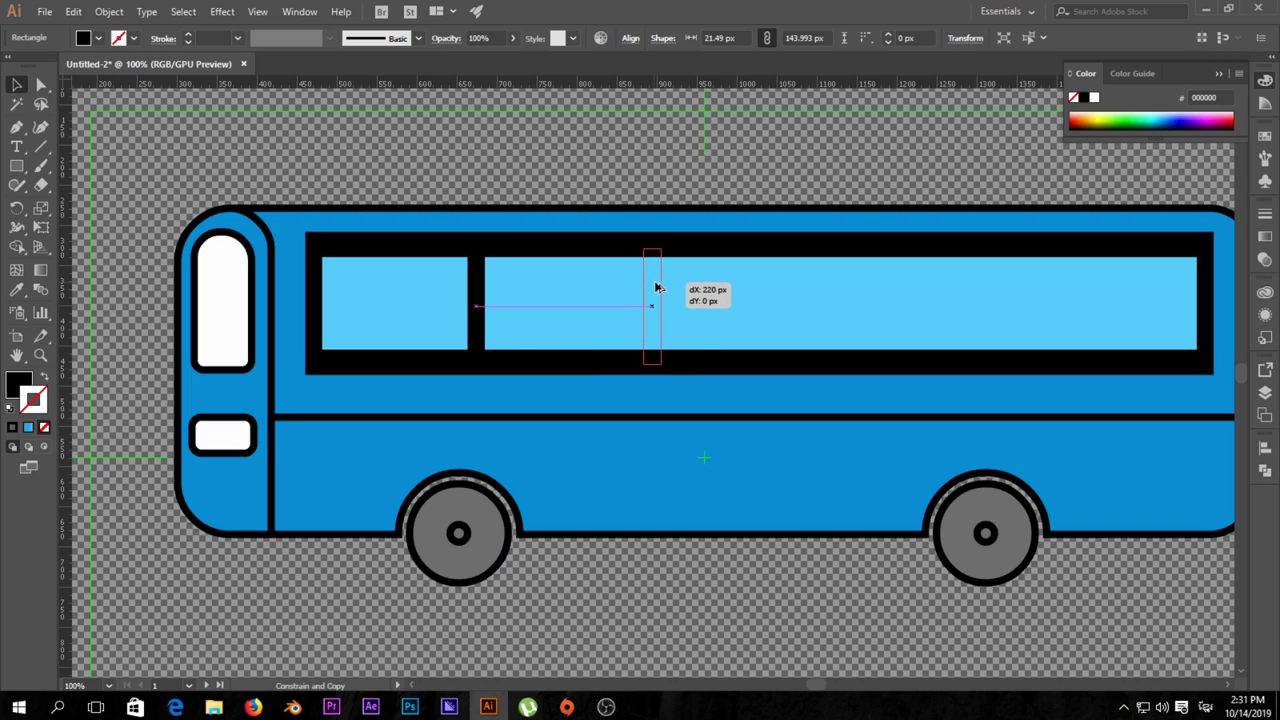
{"action": "left_click_drag", "start_coordinate": [650, 285], "coordinate": [788, 293]}
{"action": "left_click_drag", "start_coordinate": [986, 291], "coordinate": [771, 291]}
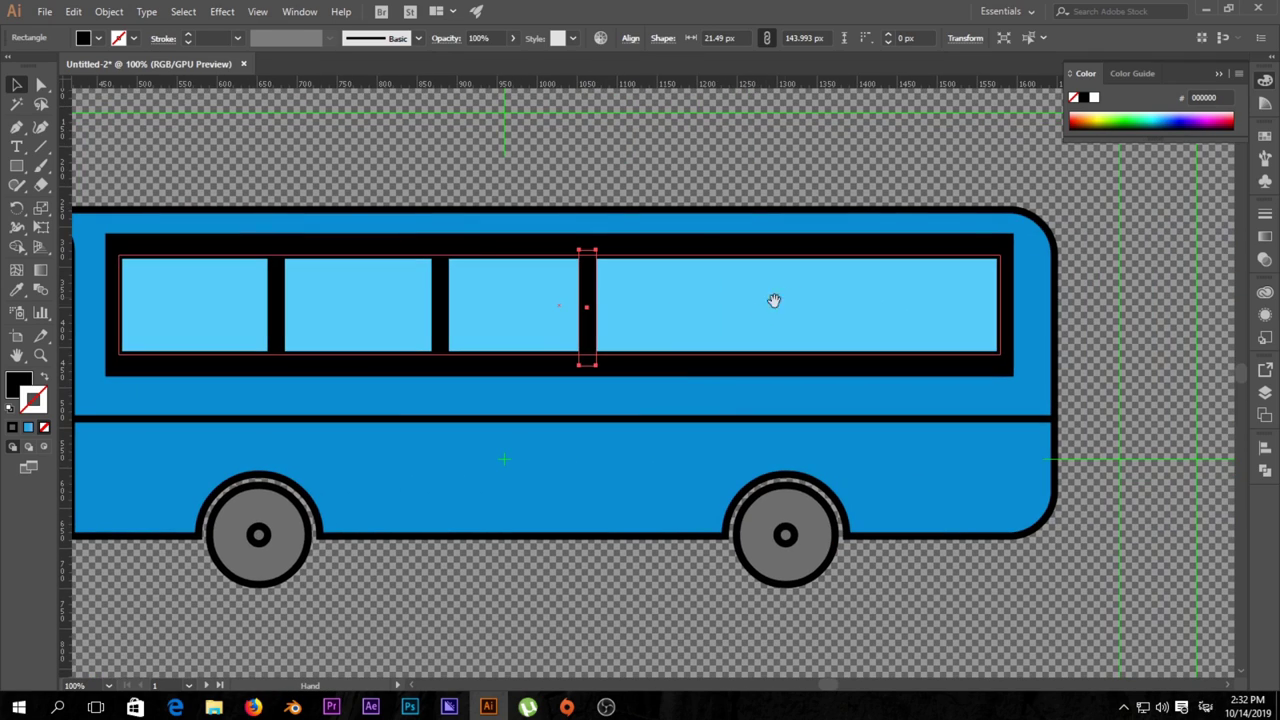
{"action": "mouse_move", "coordinate": [590, 296]}
{"action": "left_mouse_down"}
{"action": "mouse_move", "coordinate": [740, 288]}
{"action": "mouse_move", "coordinate": [734, 305]}
{"action": "mouse_move", "coordinate": [873, 291]}
{"action": "left_mouse_up"}
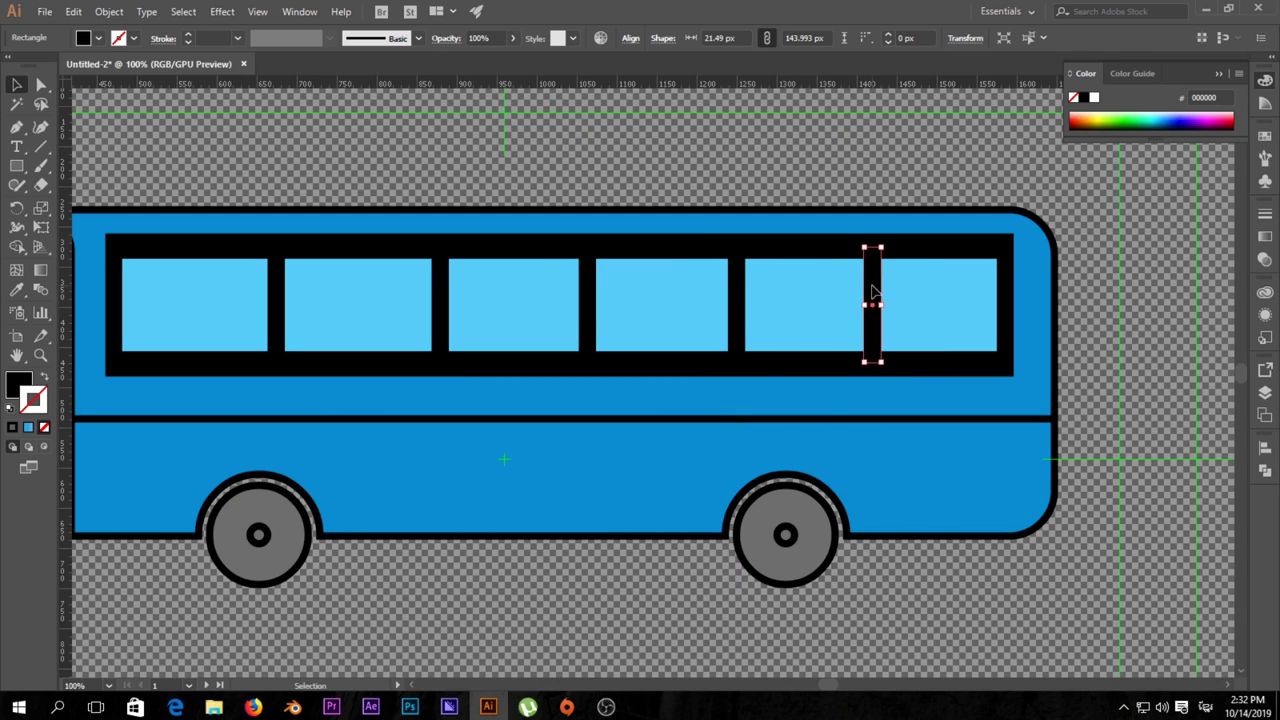
{"action": "left_click", "coordinate": [1119, 346]}
{"action": "scroll", "coordinate": [986, 375], "scroll_direction": "down", "scroll_amount": 3, "text": "alt"}
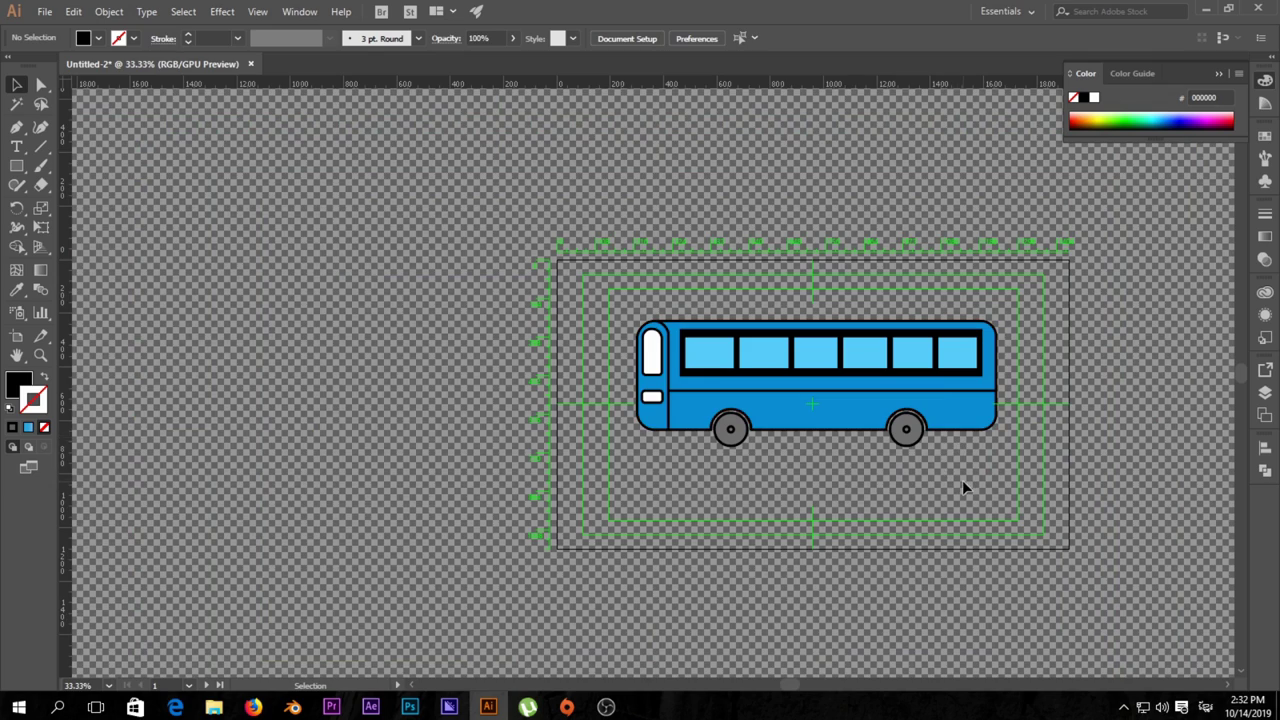
Step: Copy a divider into the front window pane as a tilted stripe and fill it #FFFFFF
{"action": "scroll", "coordinate": [963, 483], "scroll_direction": "up", "scroll_amount": 1, "text": "alt"}
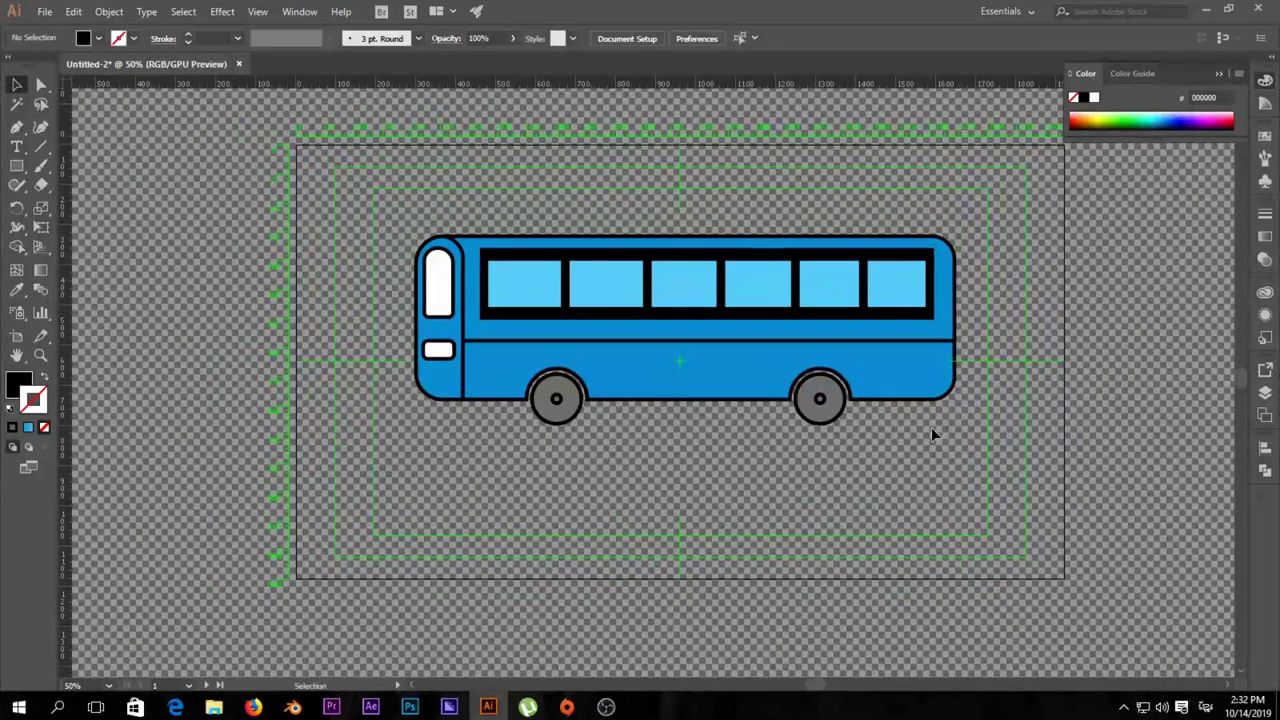
{"action": "scroll", "coordinate": [575, 349], "scroll_direction": "up", "scroll_amount": 2, "text": "alt"}
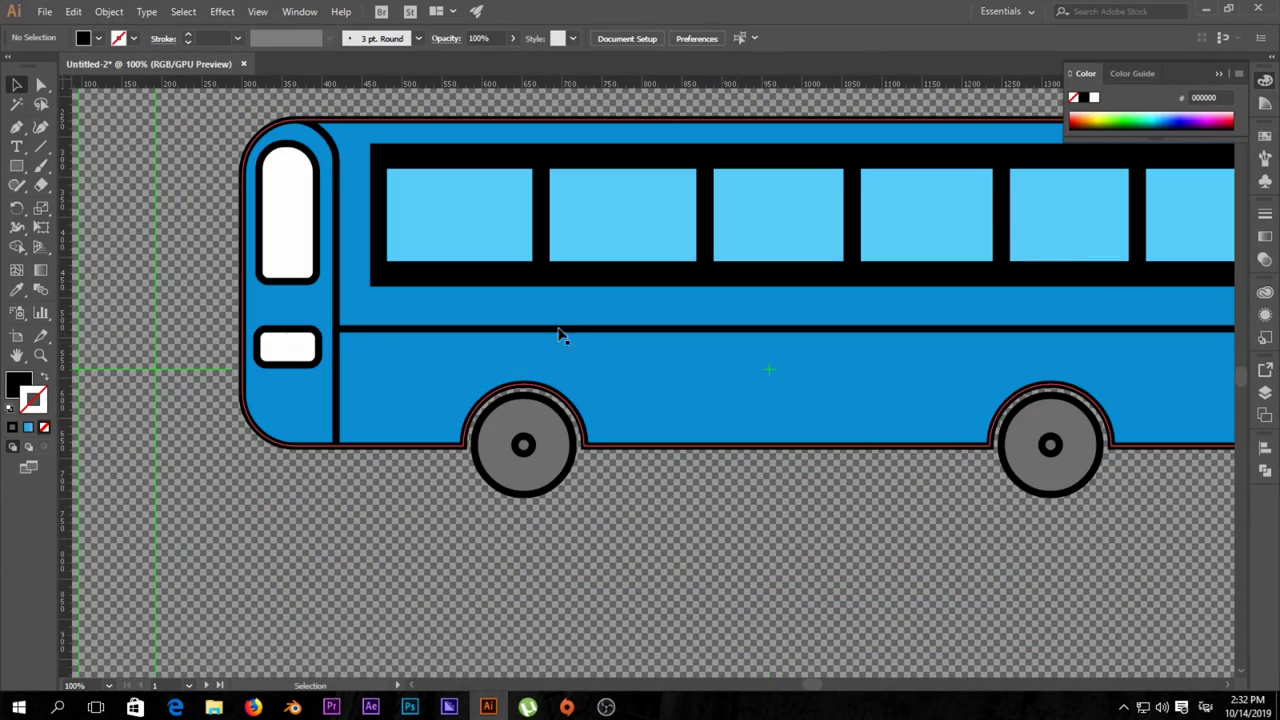
{"action": "left_click", "coordinate": [541, 226]}
{"action": "mouse_move", "coordinate": [558, 194]}
{"action": "left_mouse_down"}
{"action": "mouse_move", "coordinate": [467, 190]}
{"action": "mouse_move", "coordinate": [502, 176]}
{"action": "left_mouse_up"}
{"action": "scroll", "coordinate": [514, 251], "scroll_direction": "up", "scroll_amount": 1}
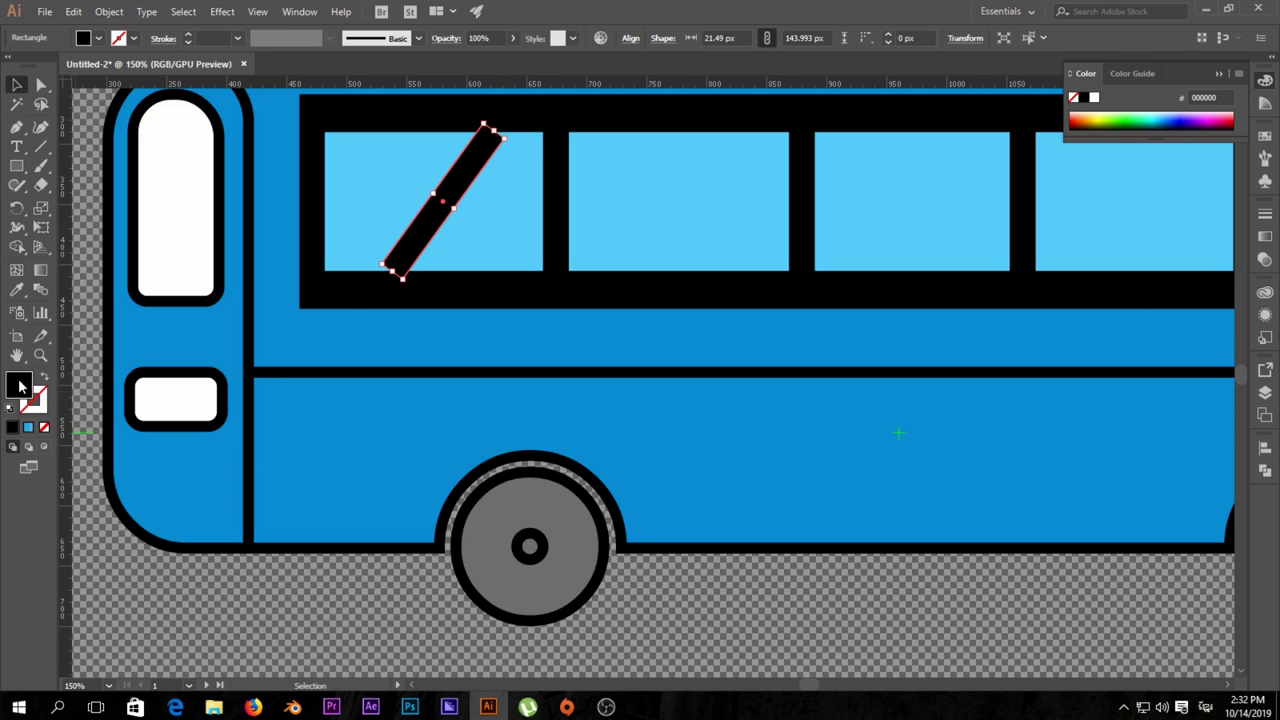
{"action": "double_click", "coordinate": [19, 386]}
{"action": "type", "text": "ffffff"}
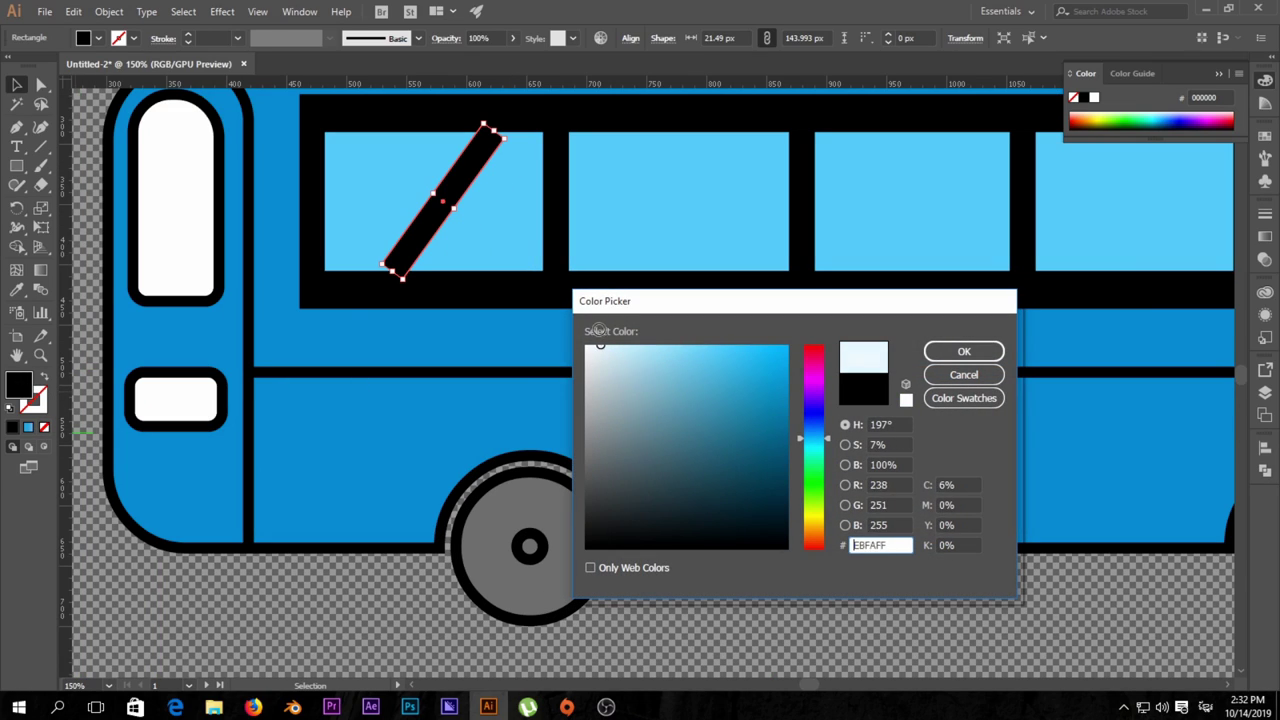
{"action": "left_click", "coordinate": [963, 351]}
Step: Add a second white stripe beside the first, lengthened and narrowed to about 24.7 by 177 px
{"action": "left_click", "coordinate": [732, 452]}
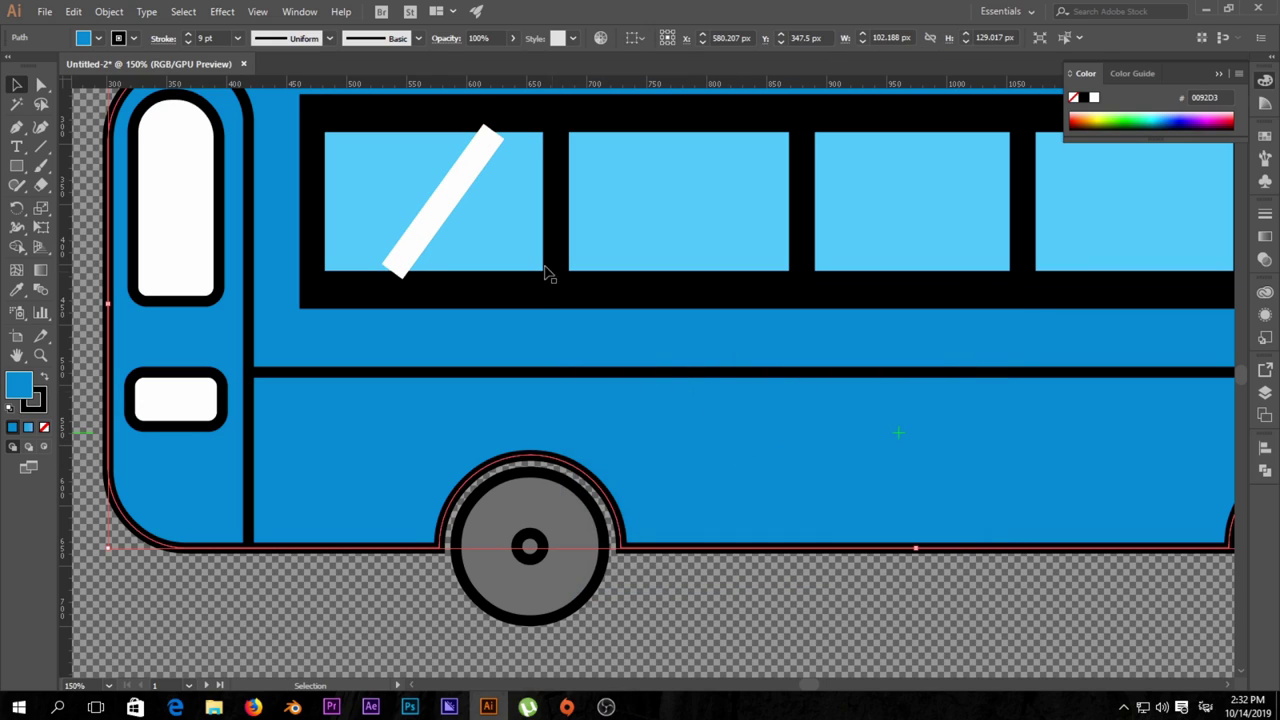
{"action": "left_click_drag", "start_coordinate": [537, 303], "coordinate": [645, 340]}
{"action": "left_click_drag", "start_coordinate": [575, 216], "coordinate": [457, 168]}
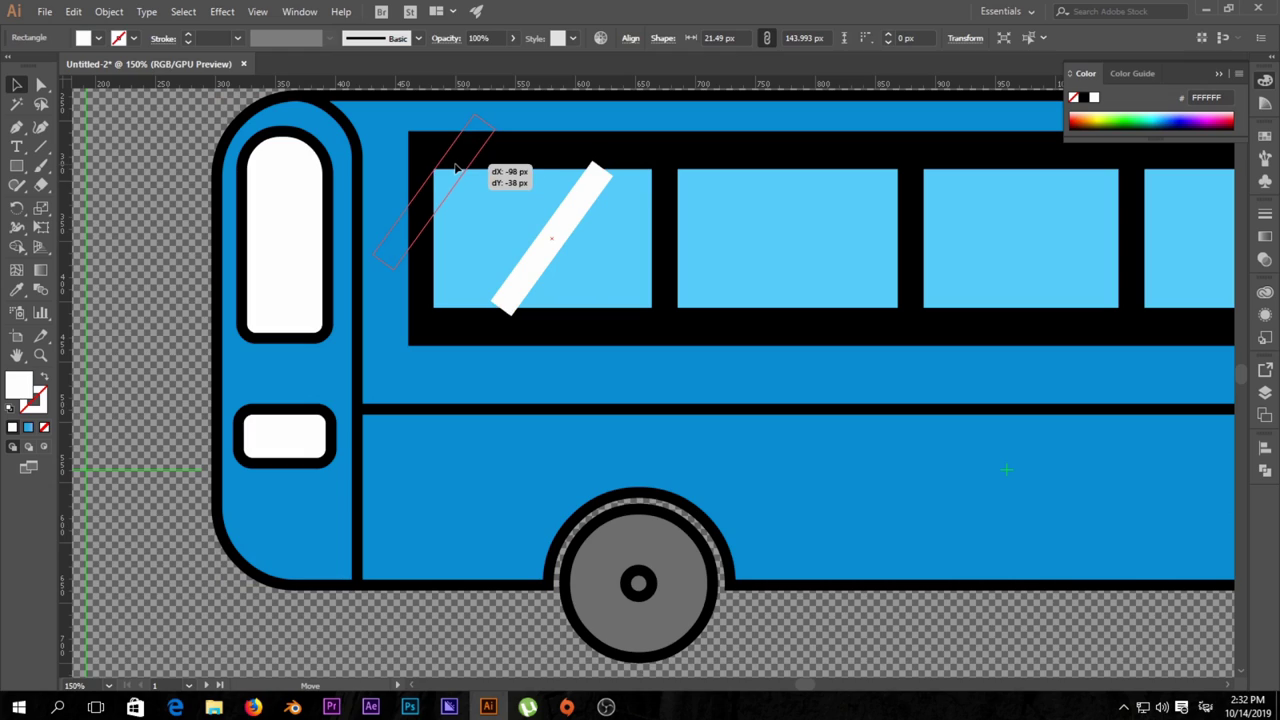
{"action": "mouse_move", "coordinate": [457, 168]}
{"action": "left_mouse_down"}
{"action": "mouse_move", "coordinate": [521, 225]}
{"action": "mouse_move", "coordinate": [519, 250]}
{"action": "left_mouse_up"}
{"action": "left_click_drag", "start_coordinate": [555, 170], "coordinate": [572, 152]}
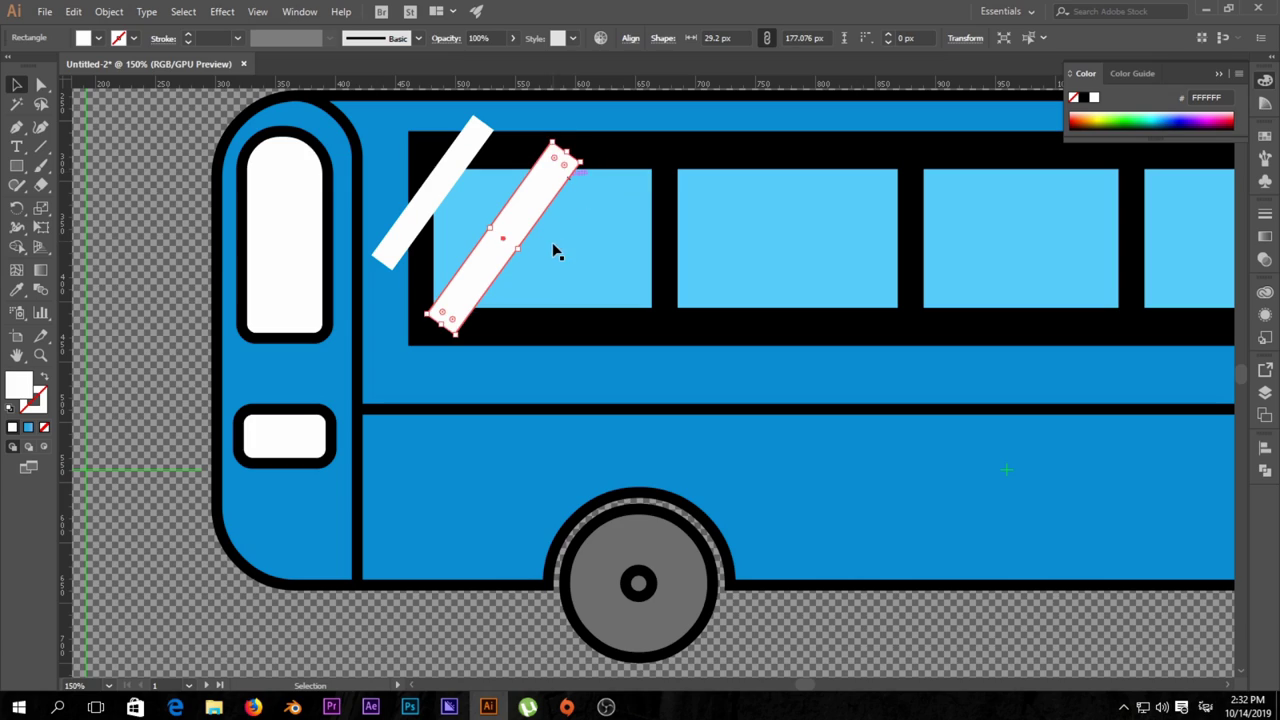
{"action": "left_click_drag", "start_coordinate": [519, 250], "coordinate": [516, 247]}
{"action": "left_click", "coordinate": [523, 240]}
{"action": "left_click", "coordinate": [519, 240]}
Step: Zoom in and drag the stripe's top corners with Direct Selection onto the front pane's frame
{"action": "key", "text": "ctrl+plus"}
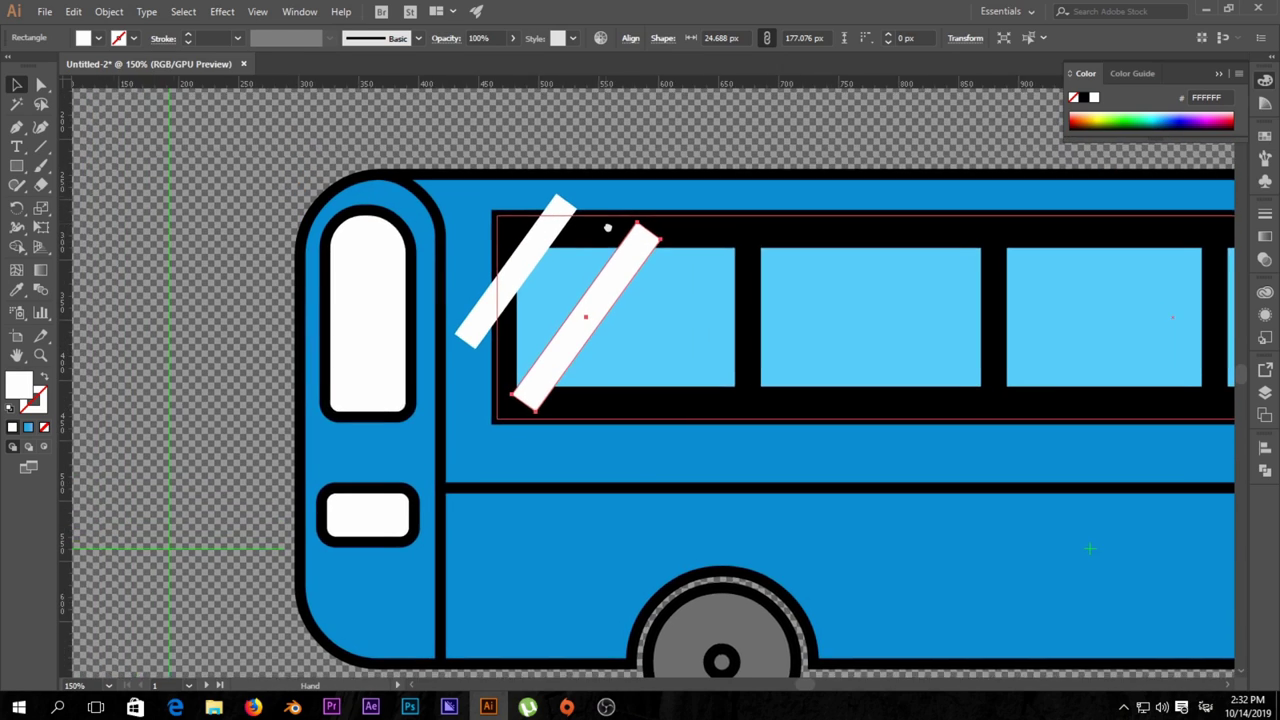
{"action": "key", "text": "ctrl+plus"}
{"action": "key", "text": "ctrl+plus"}
{"action": "left_click", "coordinate": [41, 84]}
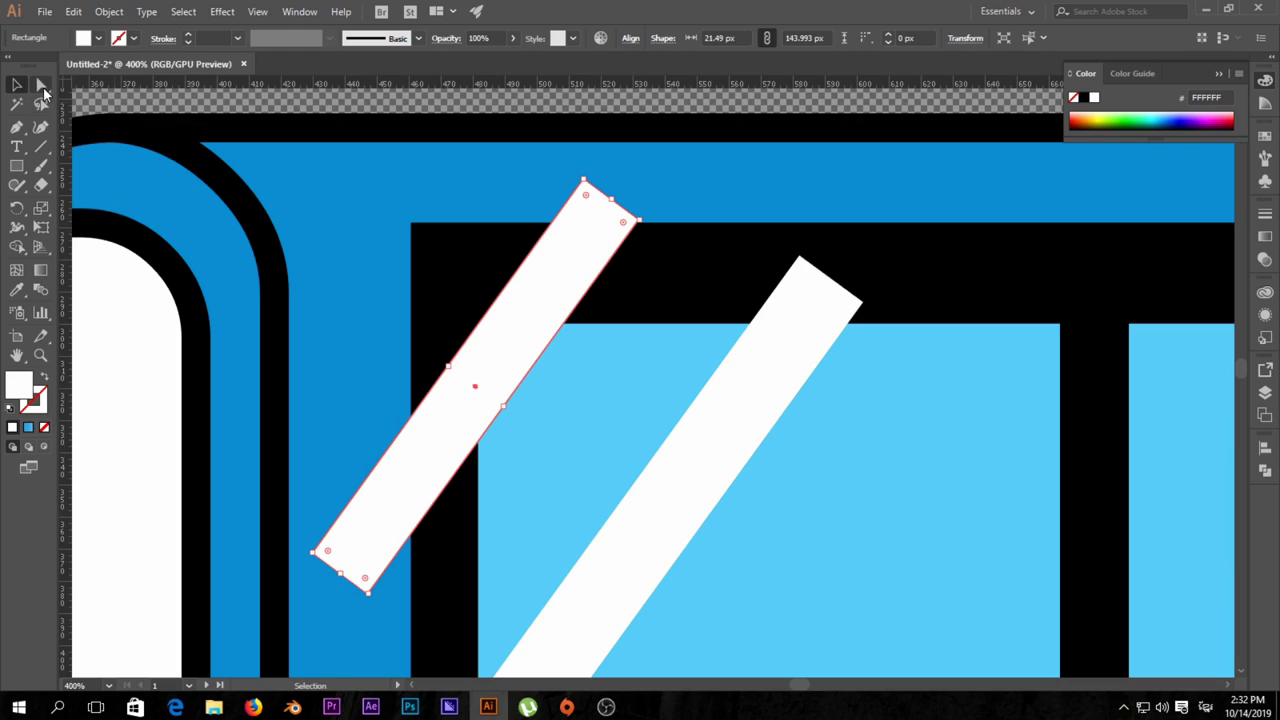
{"action": "left_click_drag", "start_coordinate": [586, 181], "coordinate": [512, 315]}
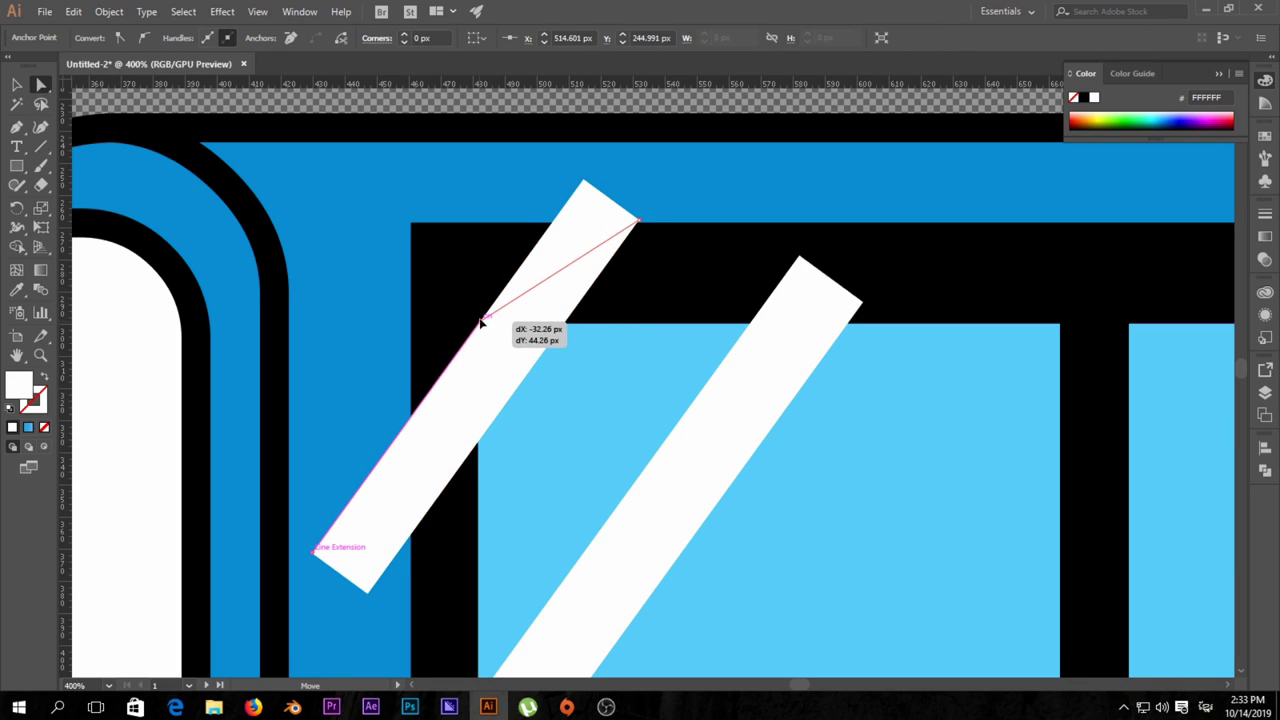
{"action": "left_click_drag", "start_coordinate": [512, 315], "coordinate": [481, 321]}
{"action": "left_click_drag", "start_coordinate": [638, 222], "coordinate": [584, 325]}
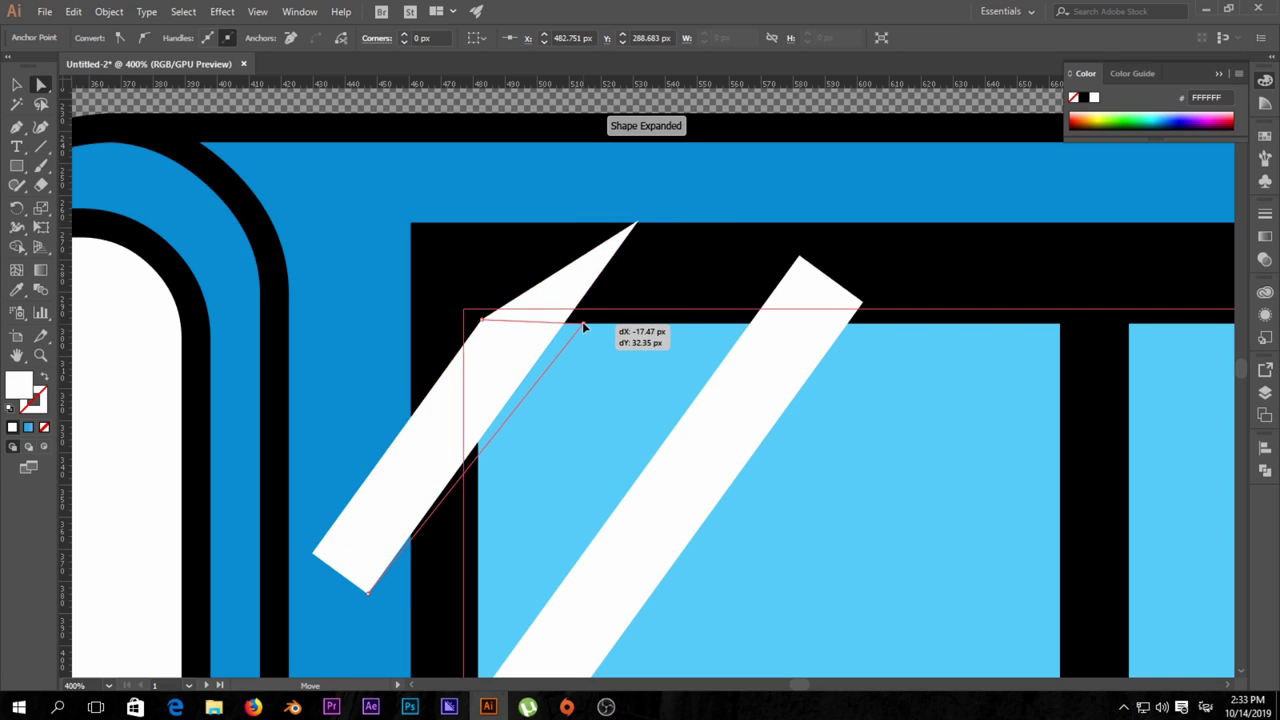
{"action": "scroll", "coordinate": [677, 310], "scroll_direction": "up", "scroll_amount": 3}
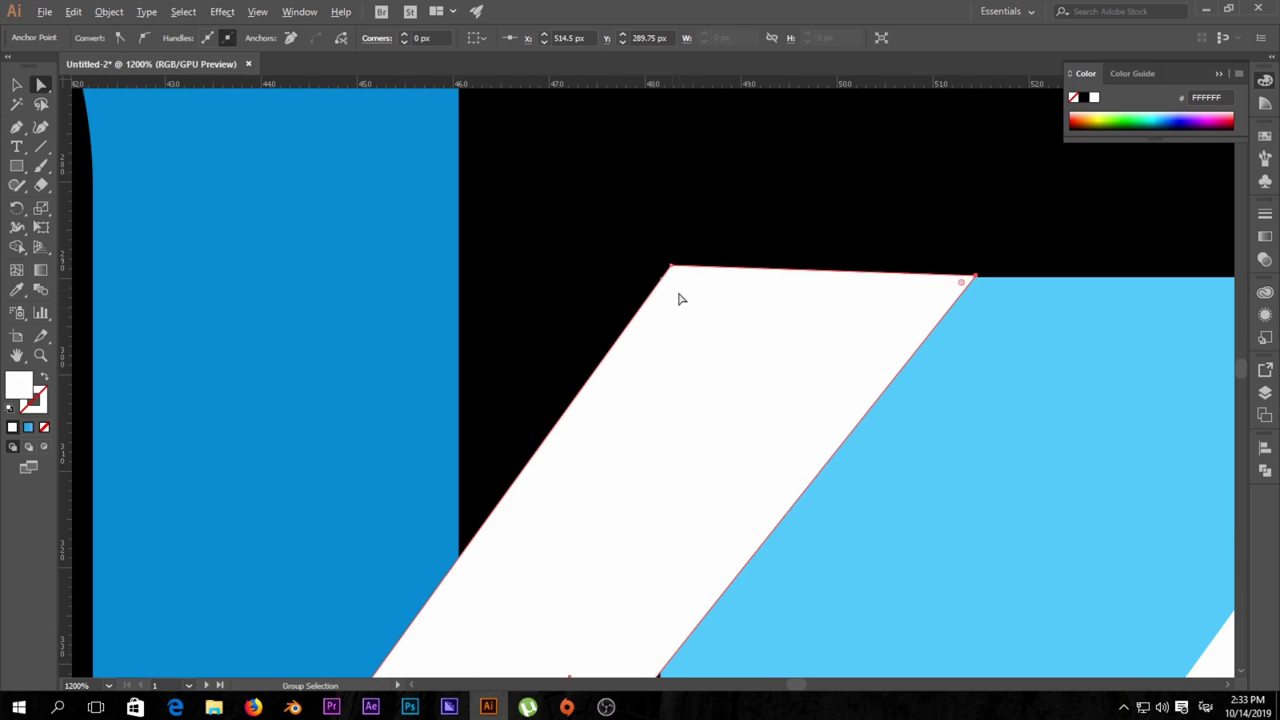
{"action": "mouse_move", "coordinate": [670, 262]}
{"action": "left_mouse_down"}
{"action": "mouse_move", "coordinate": [676, 303]}
{"action": "mouse_move", "coordinate": [691, 309]}
{"action": "mouse_move", "coordinate": [672, 320]}
{"action": "mouse_move", "coordinate": [686, 323]}
{"action": "left_mouse_up"}
{"action": "key", "text": "ctrl+z"}
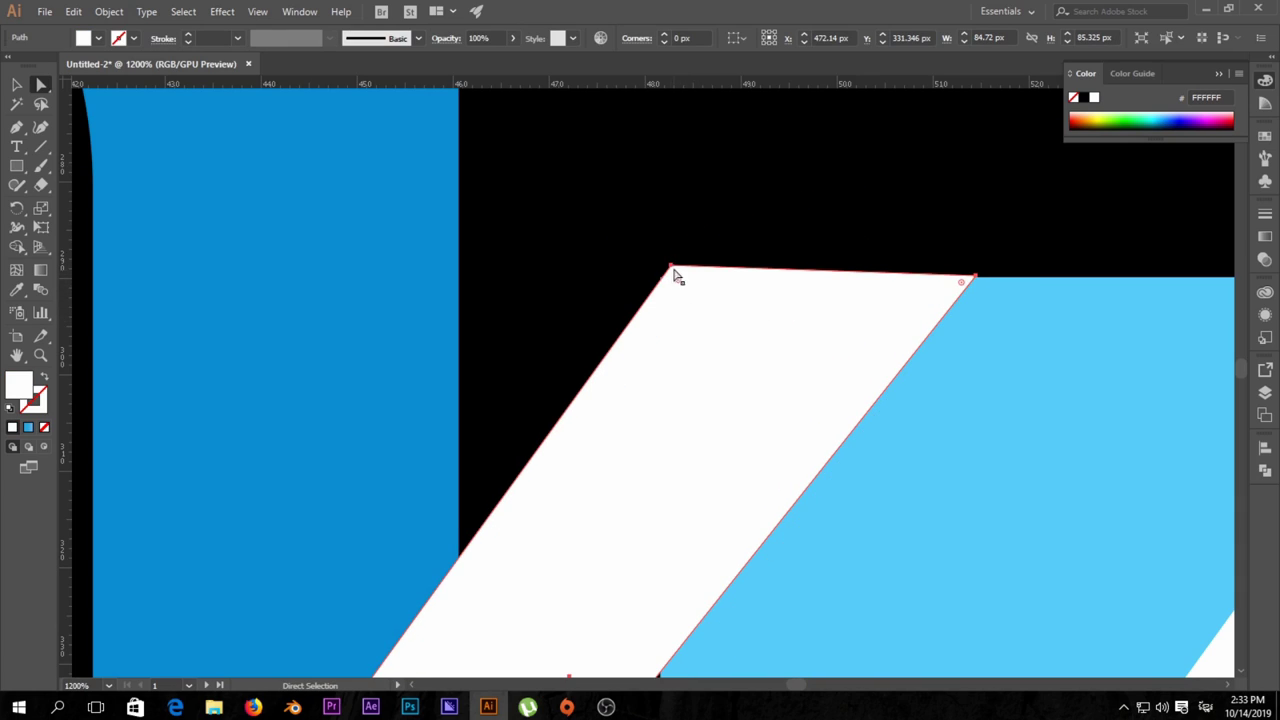
{"action": "left_click", "coordinate": [672, 268]}
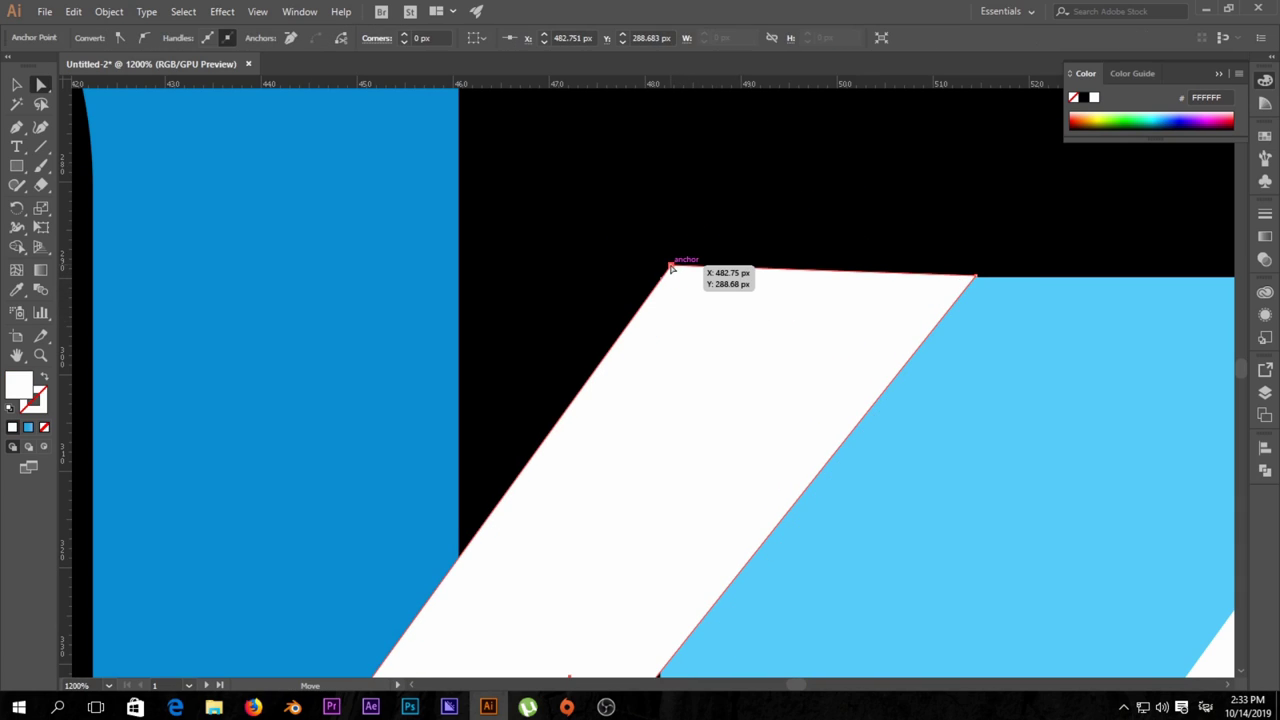
{"action": "mouse_move", "coordinate": [672, 270]}
{"action": "left_mouse_down"}
{"action": "mouse_move", "coordinate": [682, 318]}
{"action": "mouse_move", "coordinate": [662, 278]}
{"action": "left_mouse_up"}
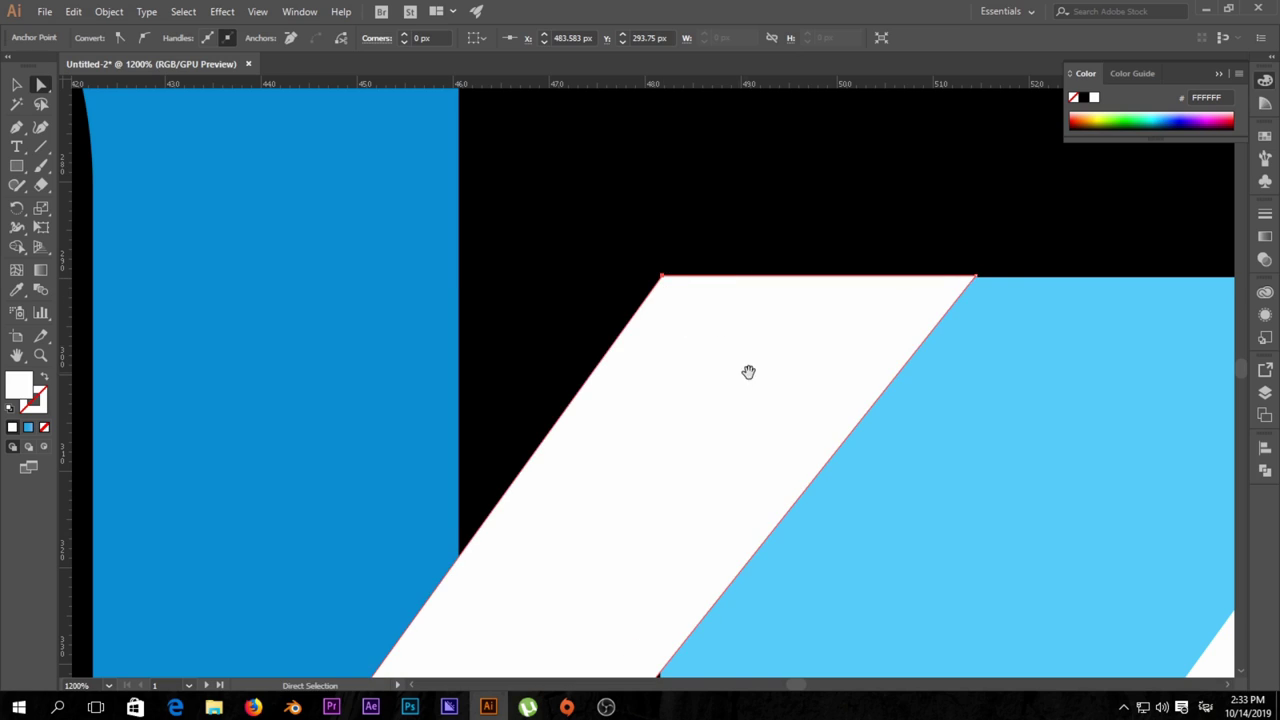
Step: Move the stripe's bottom and left corners onto the pane edges, leaving a roughly 33 by 41 px triangle
{"action": "left_click_drag", "start_coordinate": [748, 371], "coordinate": [840, 149]}
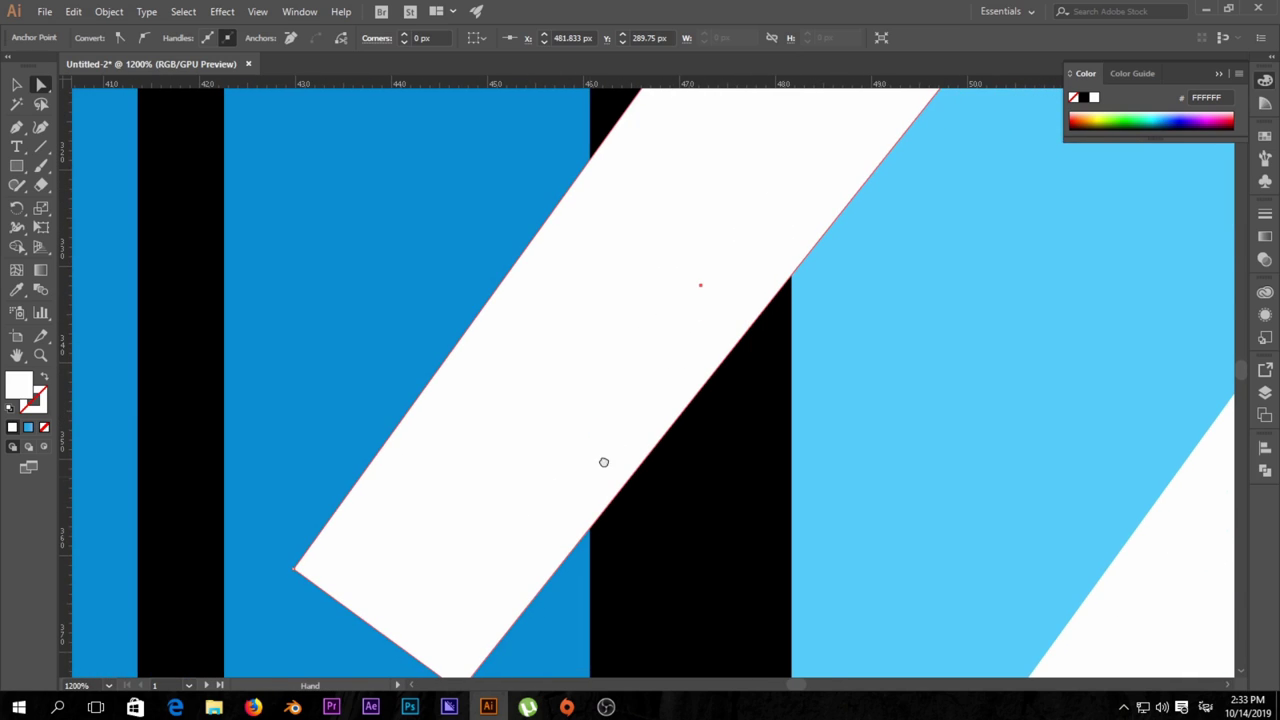
{"action": "left_click_drag", "start_coordinate": [603, 460], "coordinate": [650, 363]}
{"action": "left_click_drag", "start_coordinate": [511, 596], "coordinate": [835, 189]}
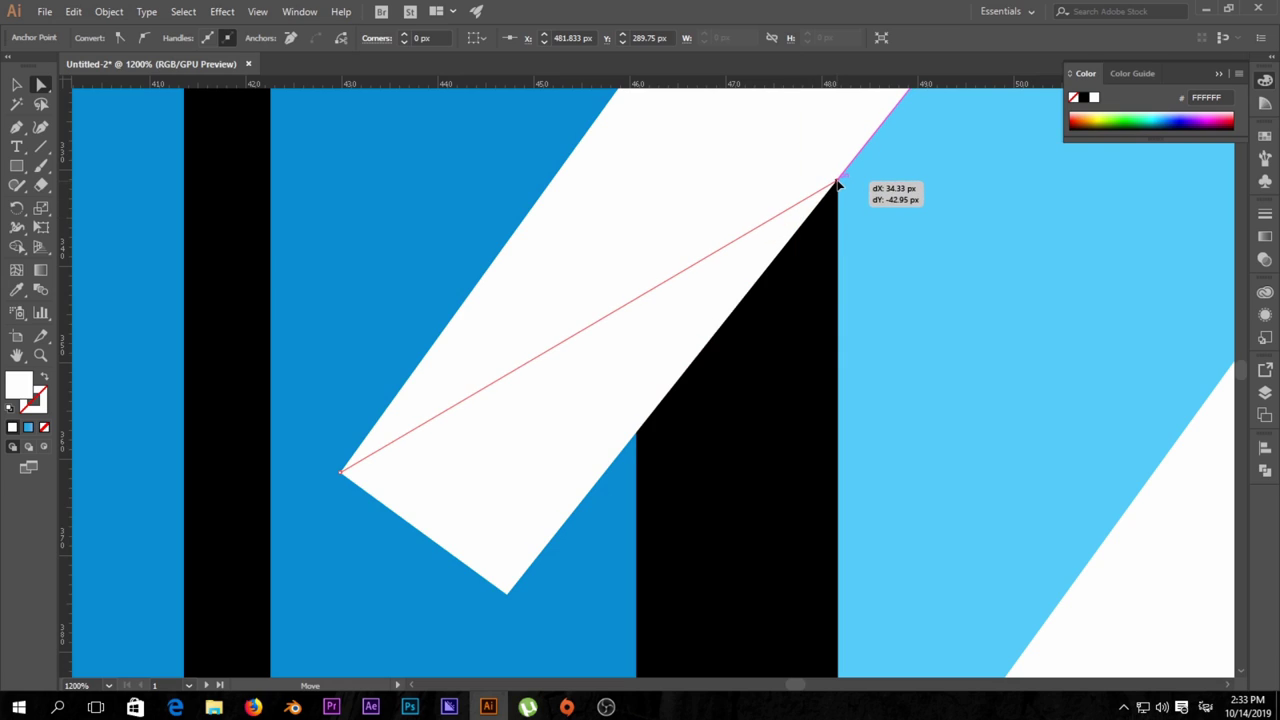
{"action": "left_click_drag", "start_coordinate": [835, 189], "coordinate": [836, 190]}
{"action": "left_click_drag", "start_coordinate": [836, 244], "coordinate": [805, 352]}
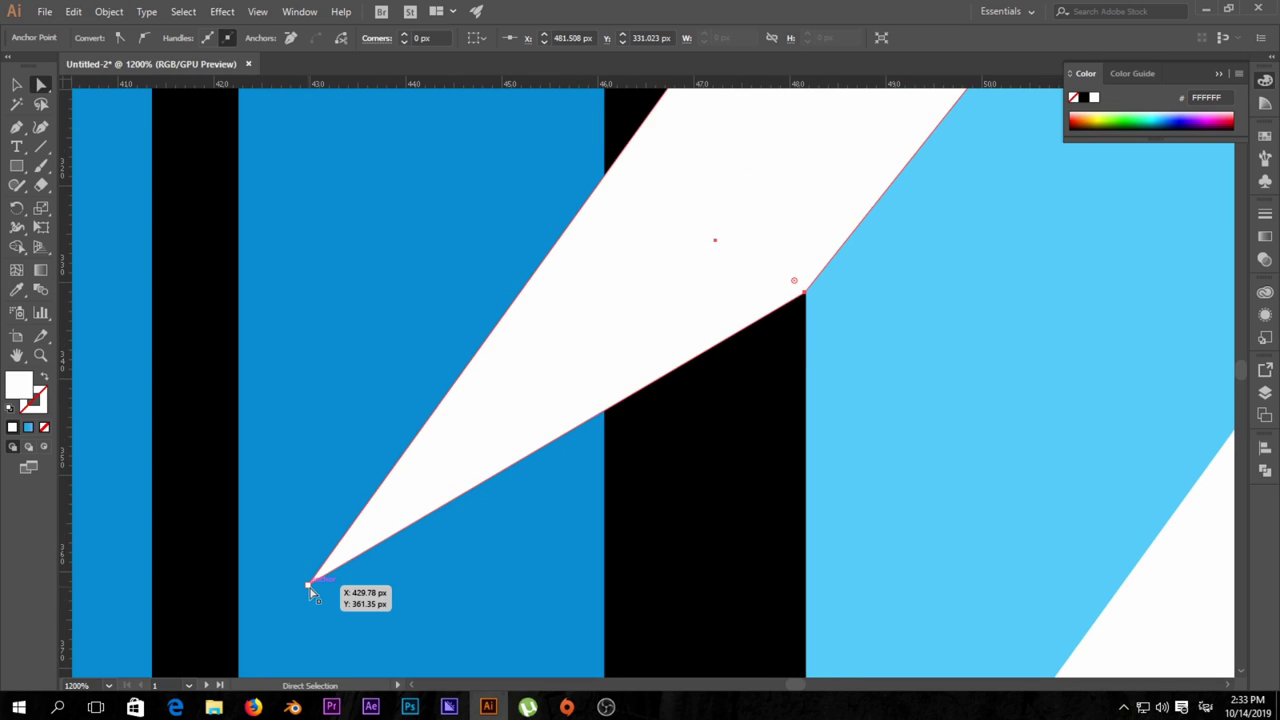
{"action": "left_click_drag", "start_coordinate": [308, 584], "coordinate": [690, 155]}
{"action": "left_click_drag", "start_coordinate": [814, 136], "coordinate": [760, 489]}
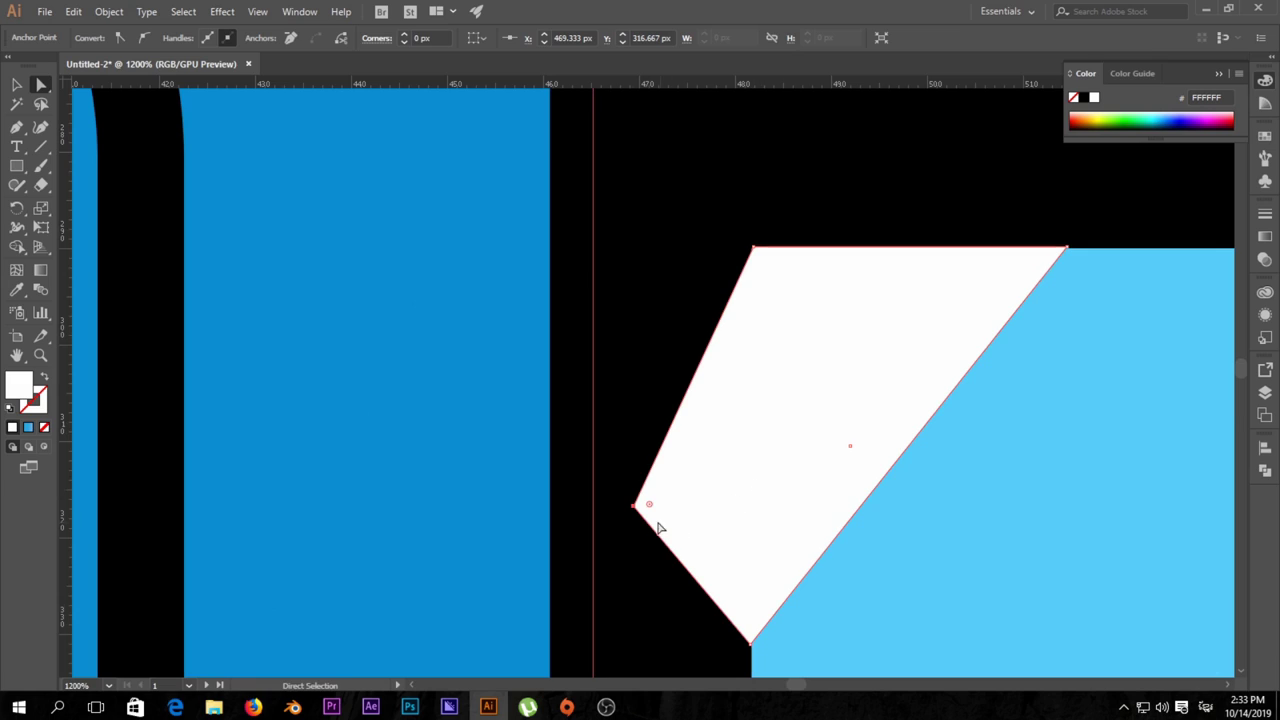
{"action": "mouse_move", "coordinate": [640, 506]}
{"action": "left_mouse_down"}
{"action": "mouse_move", "coordinate": [747, 340]}
{"action": "mouse_move", "coordinate": [752, 248]}
{"action": "left_mouse_up"}
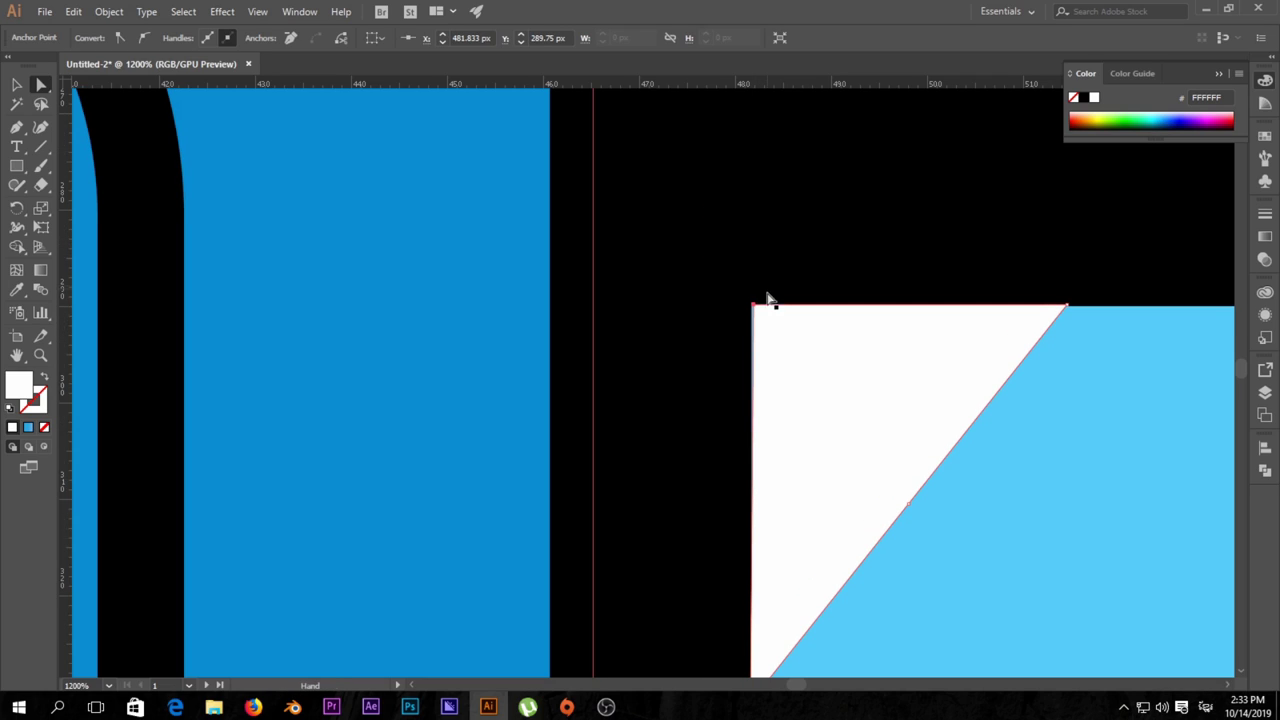
{"action": "scroll", "coordinate": [766, 294], "scroll_direction": "up", "scroll_amount": 2}
{"action": "scroll", "coordinate": [766, 314], "scroll_direction": "up", "scroll_amount": 1}
{"action": "mouse_move", "coordinate": [731, 302]}
{"action": "left_mouse_down"}
{"action": "mouse_move", "coordinate": [720, 302]}
{"action": "mouse_move", "coordinate": [724, 357]}
{"action": "left_mouse_up"}
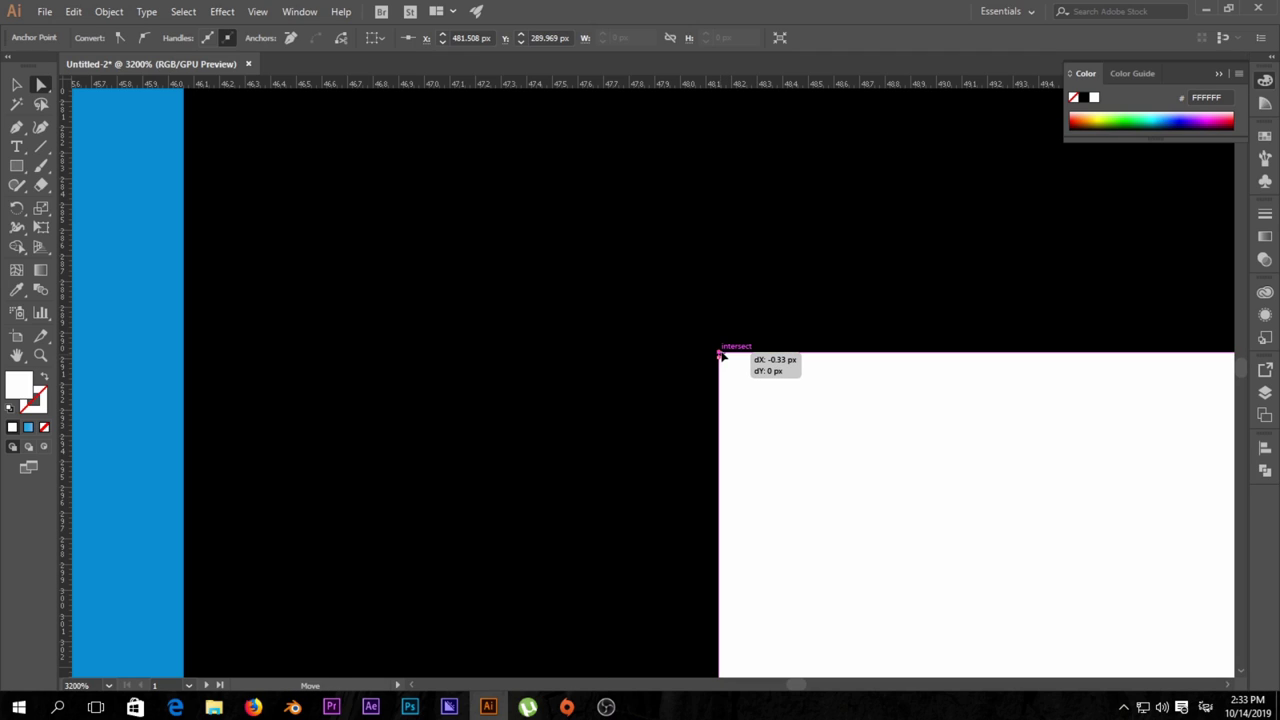
{"action": "scroll", "coordinate": [787, 387], "scroll_direction": "down", "scroll_amount": 5}
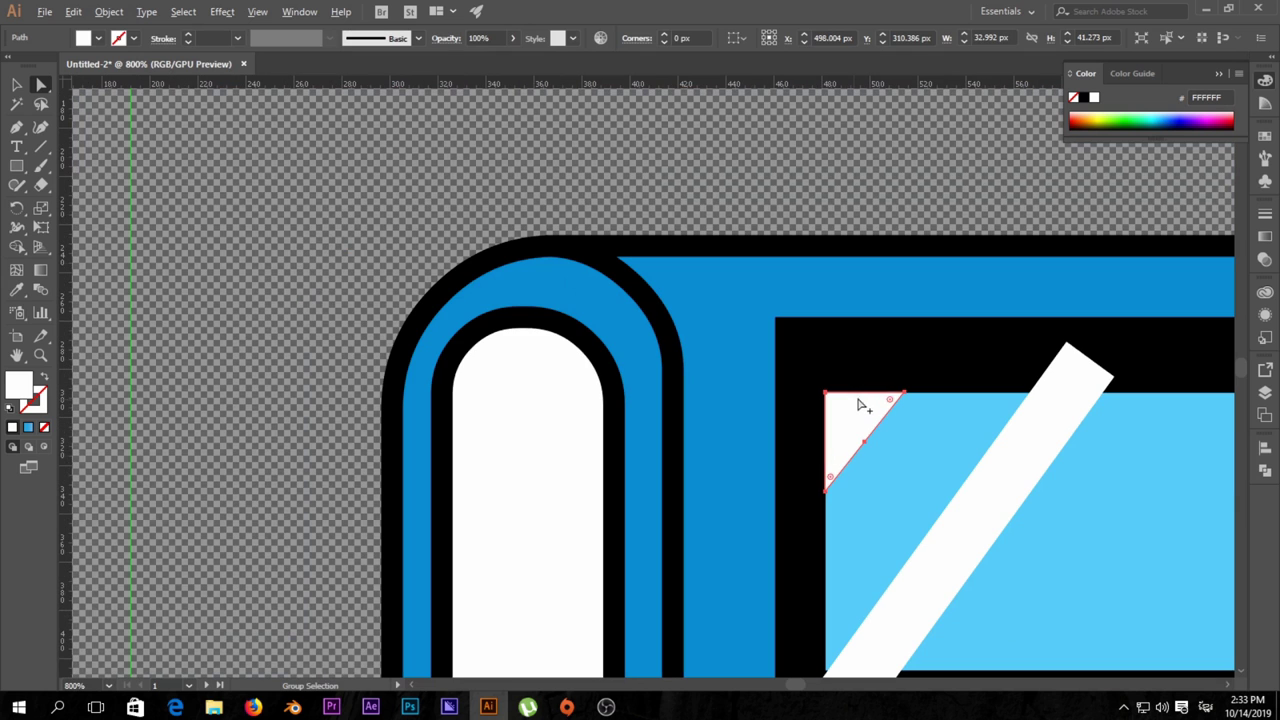
Step: Snap both top anchors of the long white stripe onto the front pane's top edge
{"action": "left_click", "coordinate": [905, 340]}
{"action": "scroll", "coordinate": [915, 387], "scroll_direction": "down", "scroll_amount": 2}
{"action": "scroll", "coordinate": [946, 391], "scroll_direction": "down", "scroll_amount": 1}
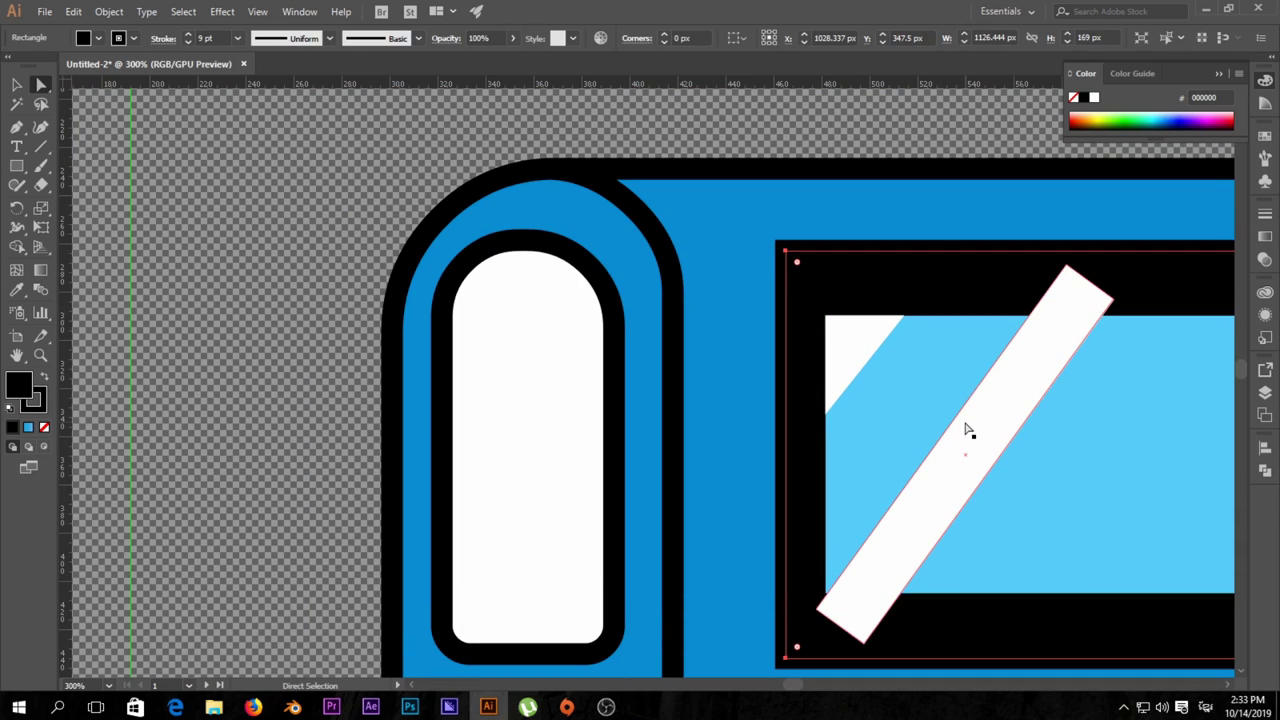
{"action": "mouse_move", "coordinate": [1080, 410]}
{"action": "left_mouse_down"}
{"action": "mouse_move", "coordinate": [748, 313]}
{"action": "mouse_move", "coordinate": [709, 328]}
{"action": "left_mouse_up"}
{"action": "left_click", "coordinate": [857, 186]}
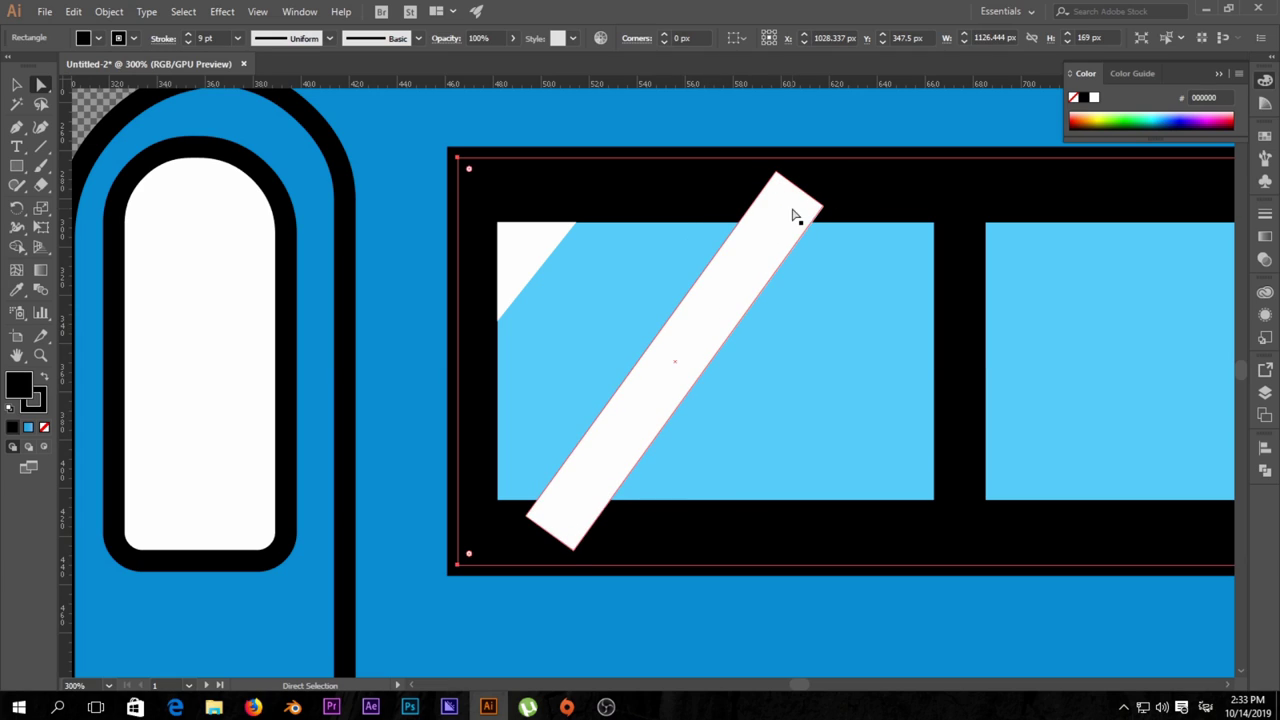
{"action": "scroll", "coordinate": [794, 209], "scroll_direction": "up", "scroll_amount": 3}
{"action": "scroll", "coordinate": [785, 262], "scroll_direction": "up", "scroll_amount": 2}
{"action": "left_click", "coordinate": [762, 188]}
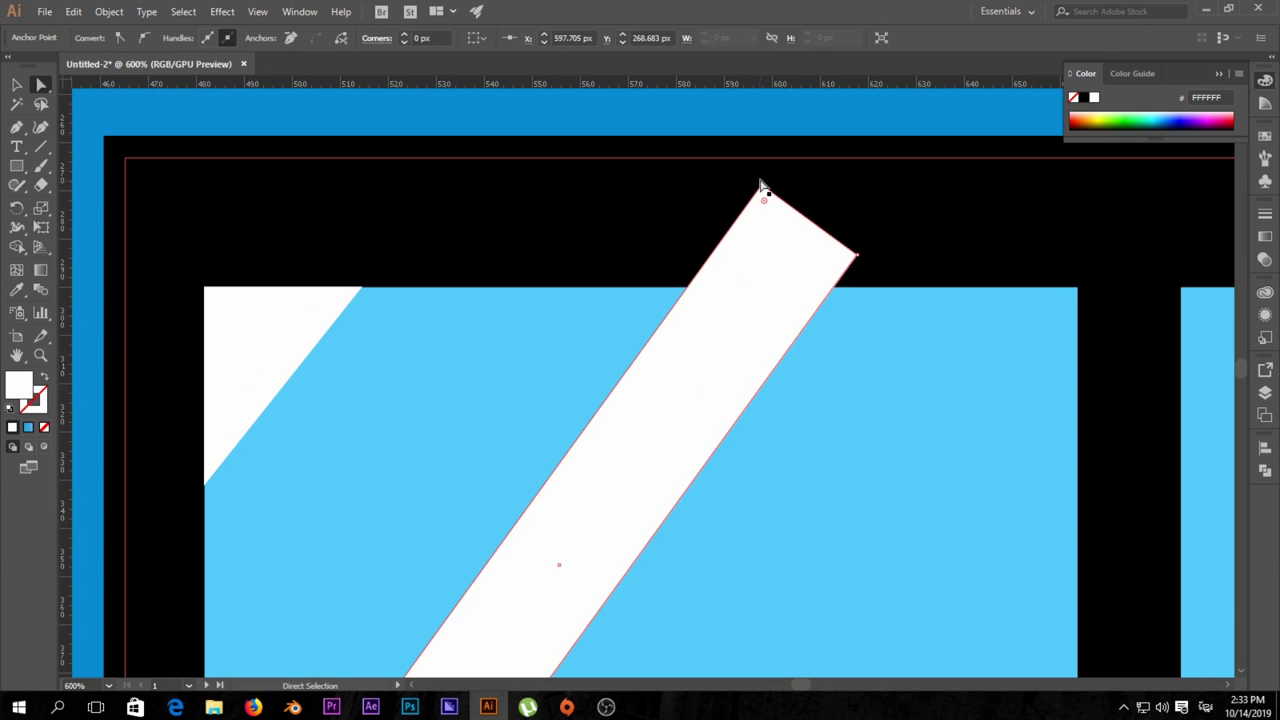
{"action": "left_click_drag", "start_coordinate": [762, 188], "coordinate": [688, 290]}
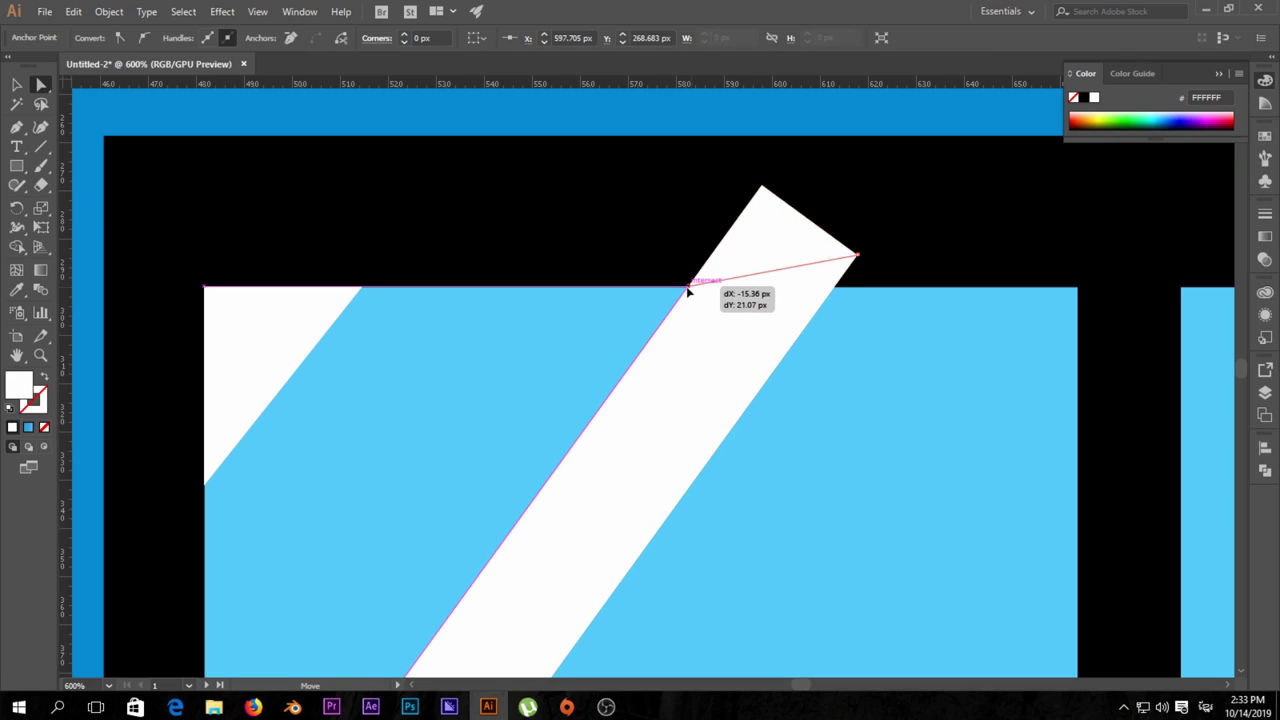
{"action": "mouse_move", "coordinate": [857, 257]}
{"action": "left_mouse_down"}
{"action": "mouse_move", "coordinate": [846, 291]}
{"action": "mouse_move", "coordinate": [835, 286]}
{"action": "left_mouse_up"}
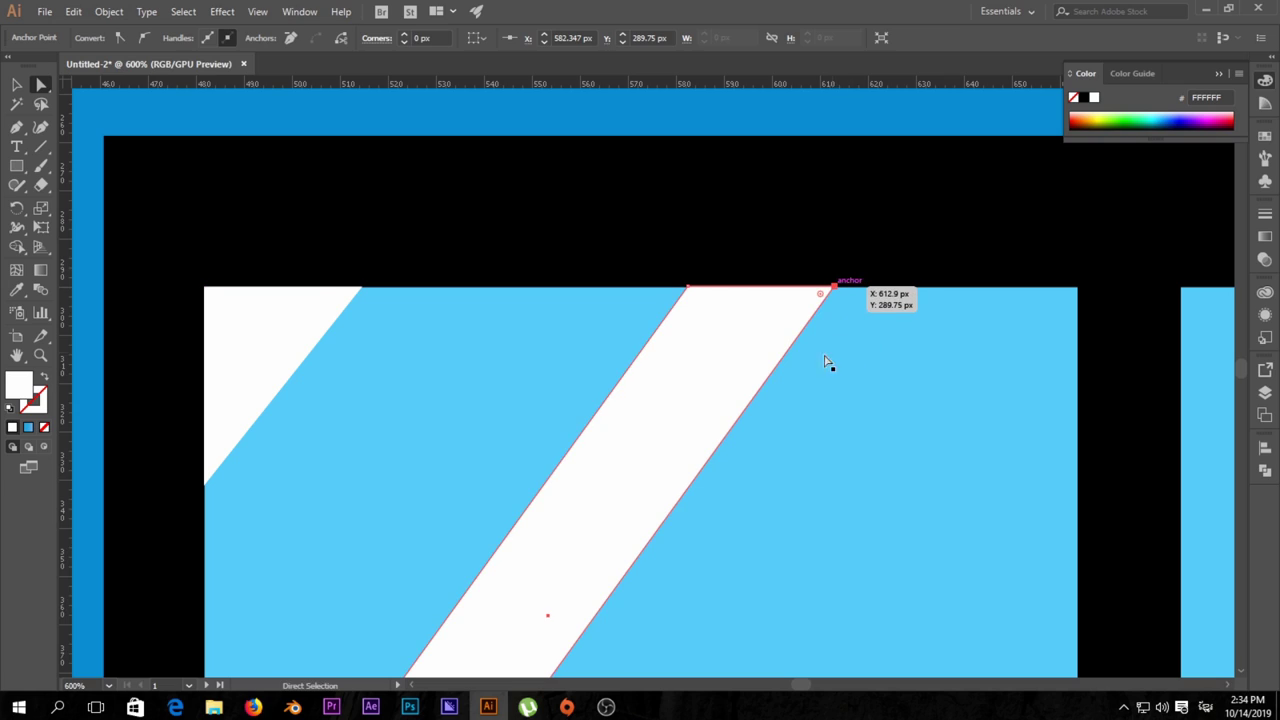
{"action": "left_click_drag", "start_coordinate": [800, 343], "coordinate": [970, 111]}
Step: Snap the stripe's two bottom anchors onto the pane's bottom edge, then zoom out
{"action": "left_click_drag", "start_coordinate": [451, 594], "coordinate": [468, 564]}
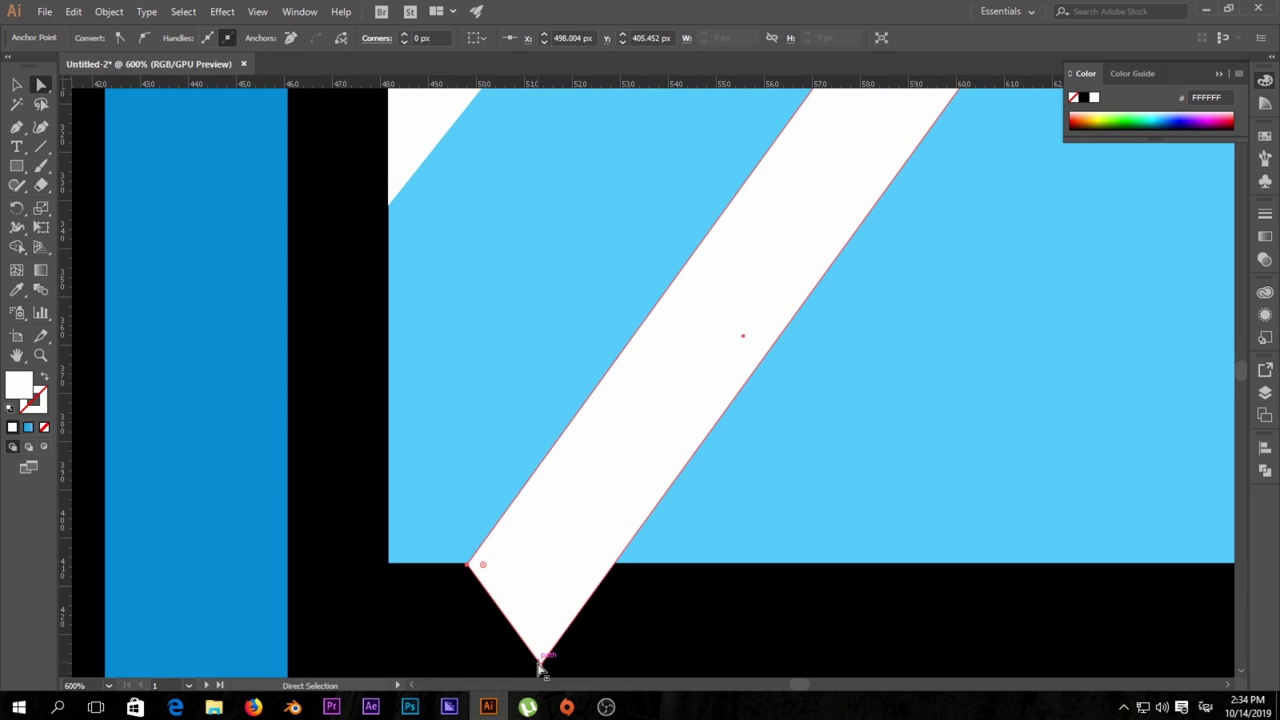
{"action": "left_click_drag", "start_coordinate": [539, 670], "coordinate": [615, 566]}
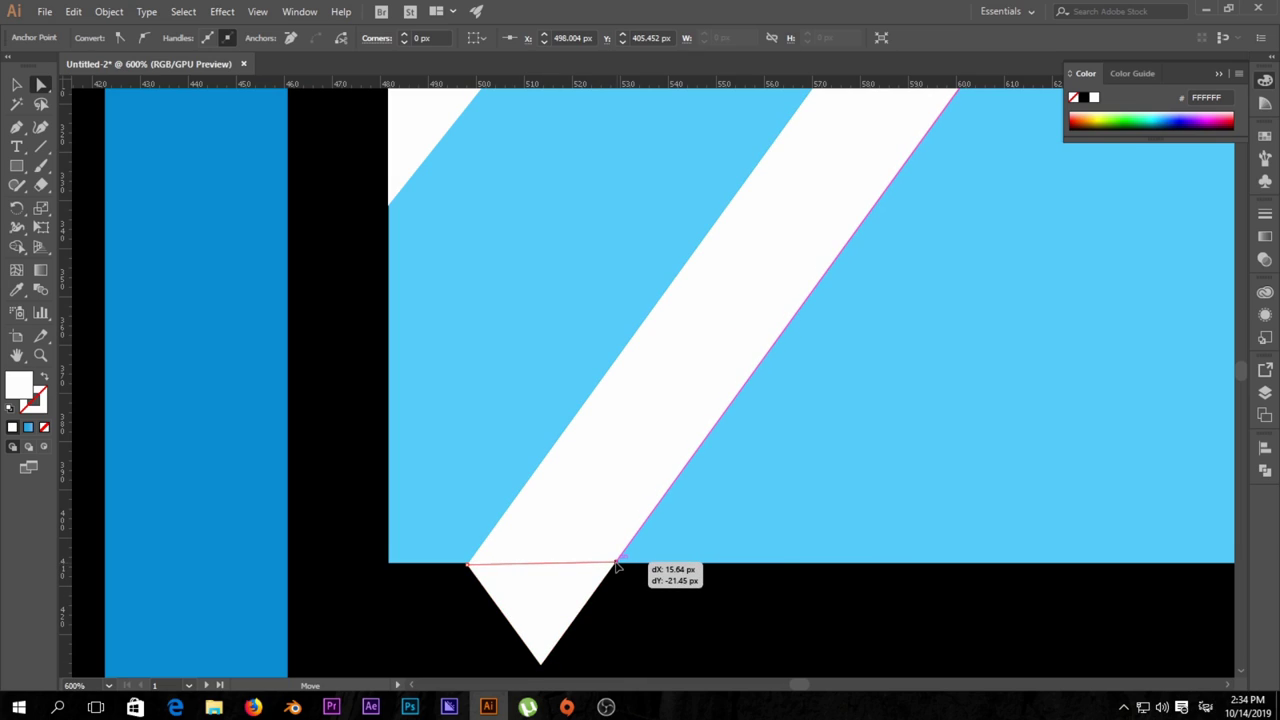
{"action": "left_click_drag", "start_coordinate": [615, 568], "coordinate": [615, 564]}
{"action": "left_click", "coordinate": [655, 610]}
{"action": "key", "text": "ctrl+minus"}
Step: Copy the white stripe into the second window and send it back behind the black frame
{"action": "key", "text": "ctrl+minus"}
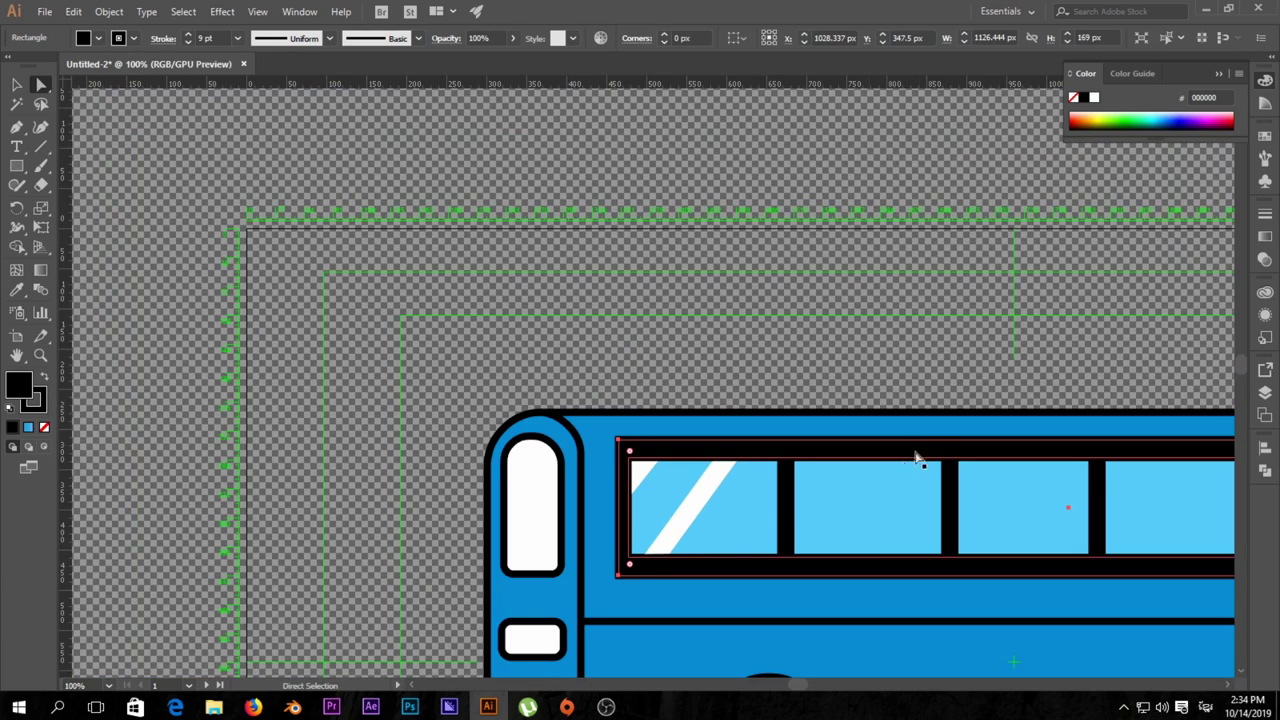
{"action": "key", "text": "ctrl+minus"}
{"action": "key", "text": "ctrl+minus"}
{"action": "key", "text": "ctrl+minus"}
{"action": "left_click", "coordinate": [433, 363], "text": "alt"}
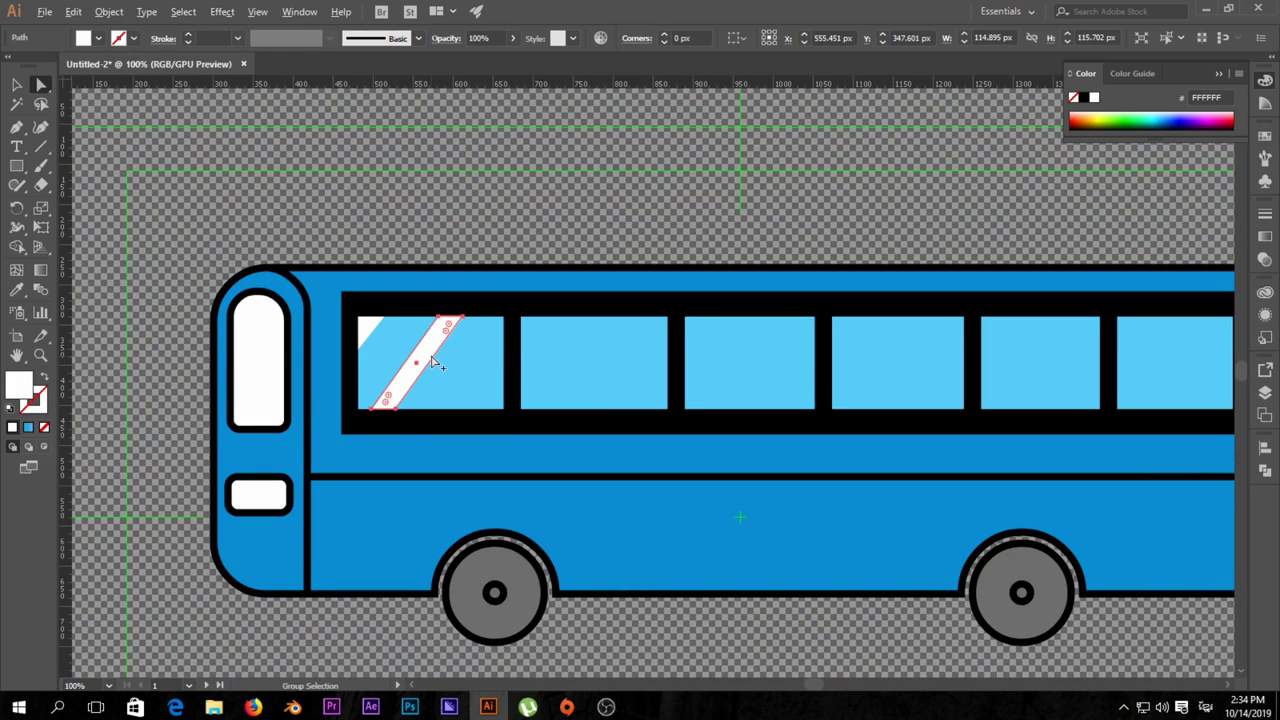
{"action": "left_click", "coordinate": [17, 86]}
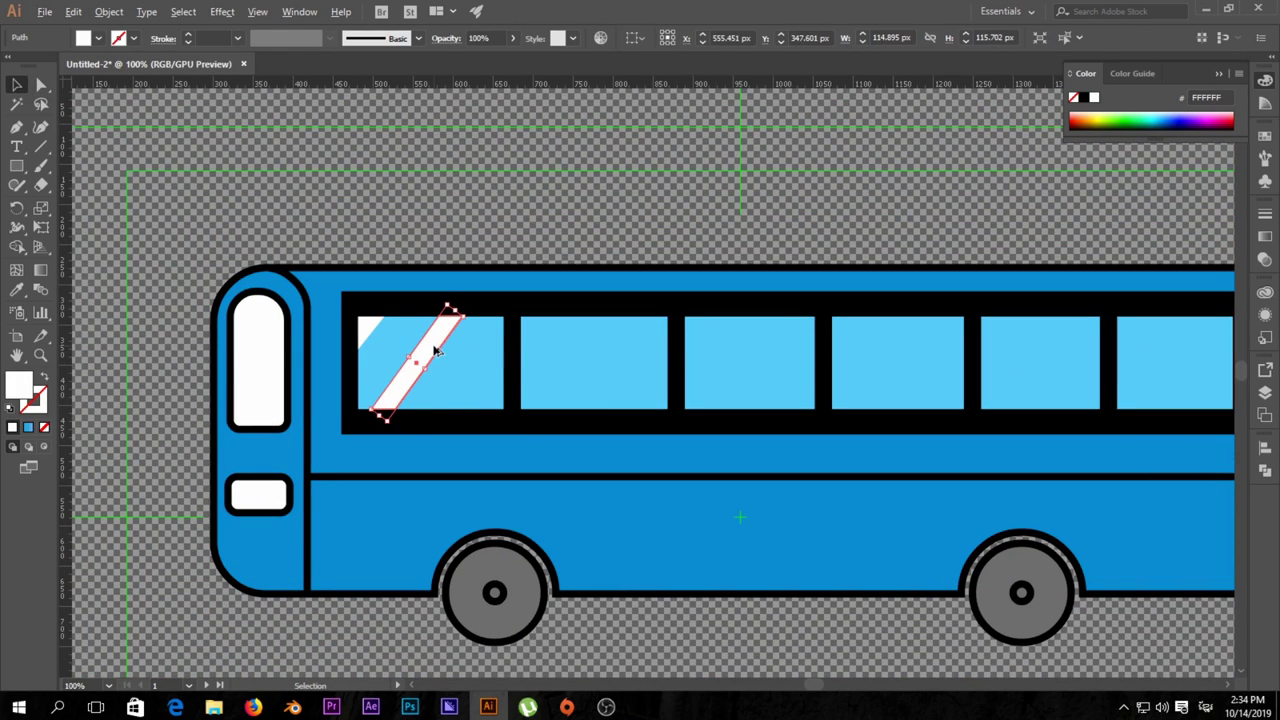
{"action": "left_click_drag", "start_coordinate": [435, 350], "coordinate": [519, 347]}
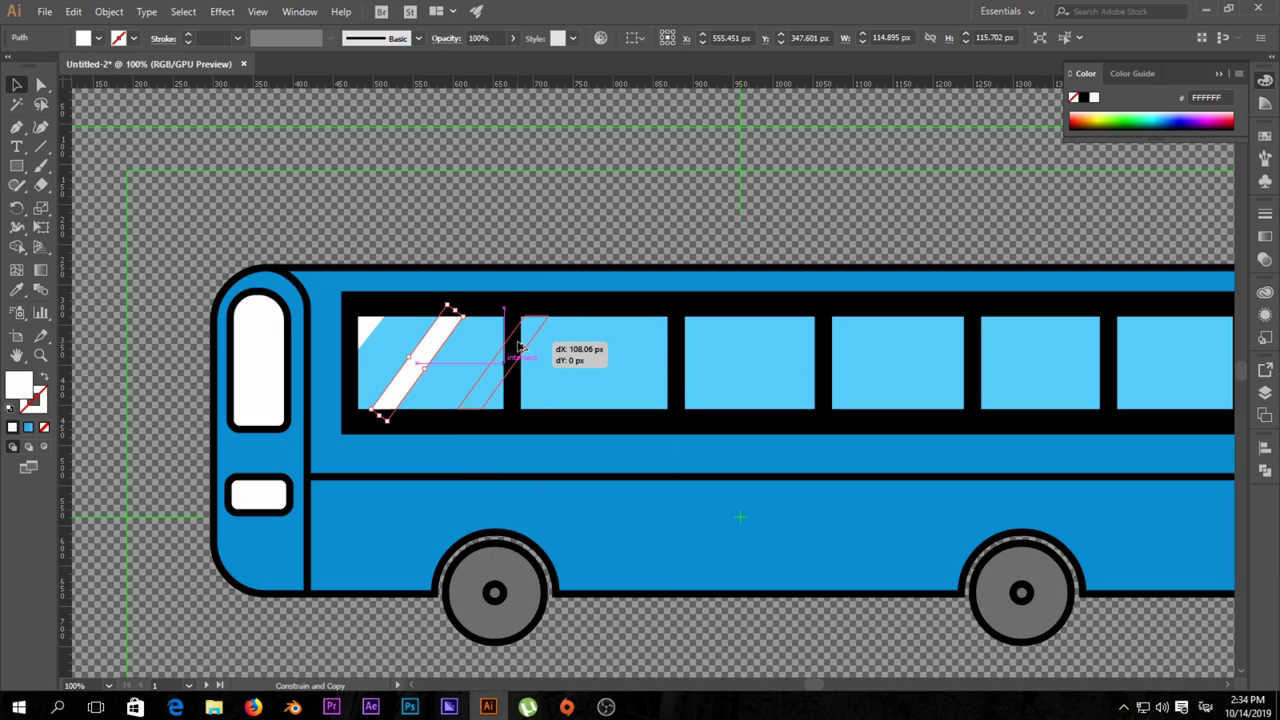
{"action": "left_click_drag", "start_coordinate": [519, 347], "coordinate": [520, 347]}
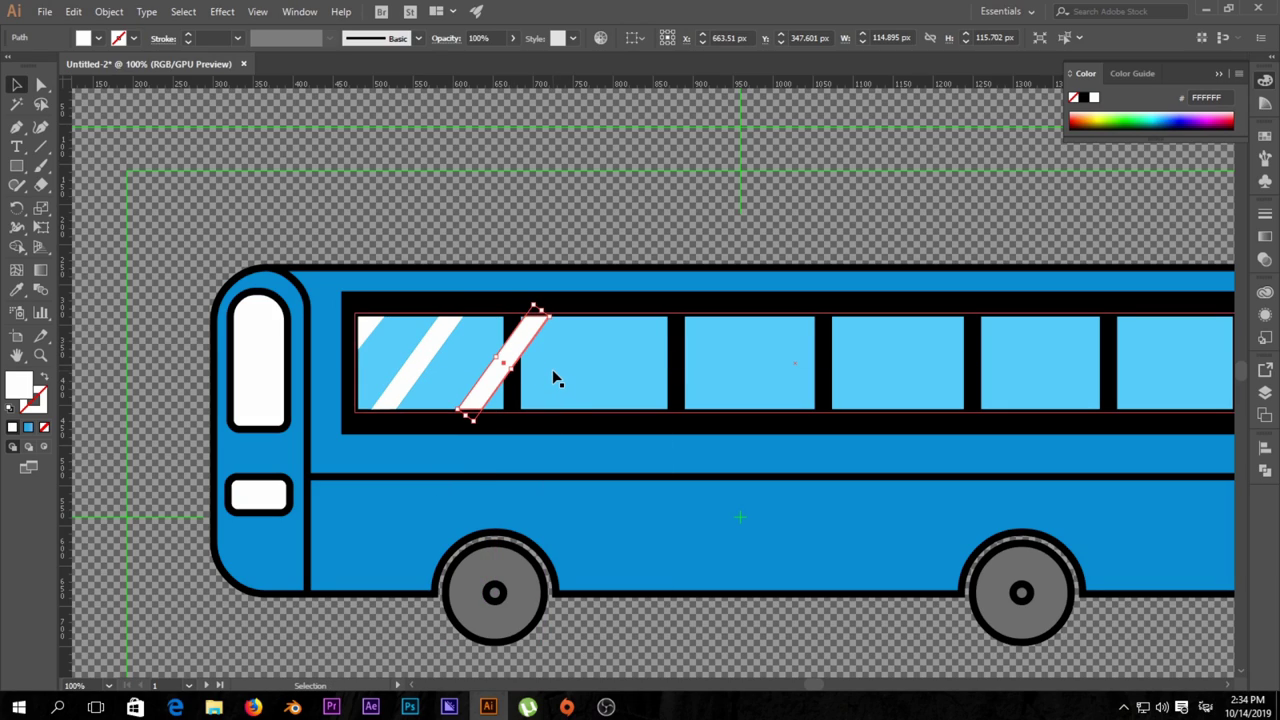
{"action": "key", "text": "ctrl+bracketleft"}
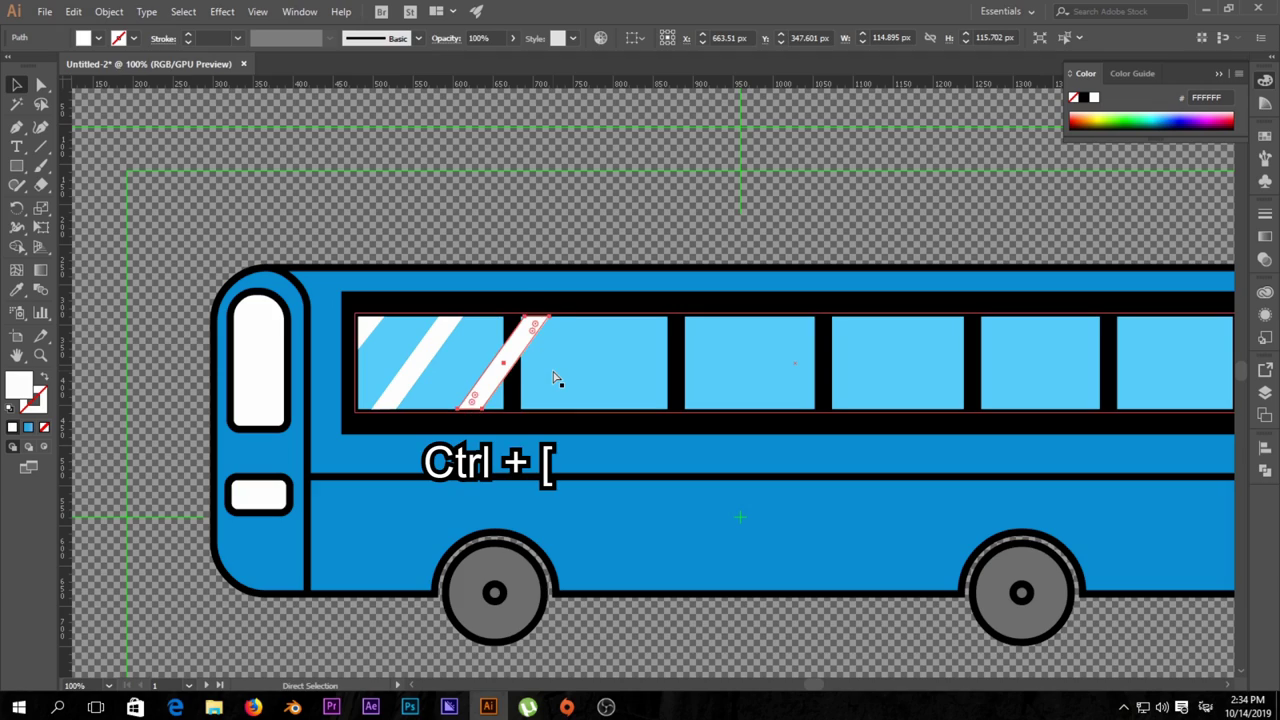
{"action": "key", "text": "ctrl+bracketleft"}
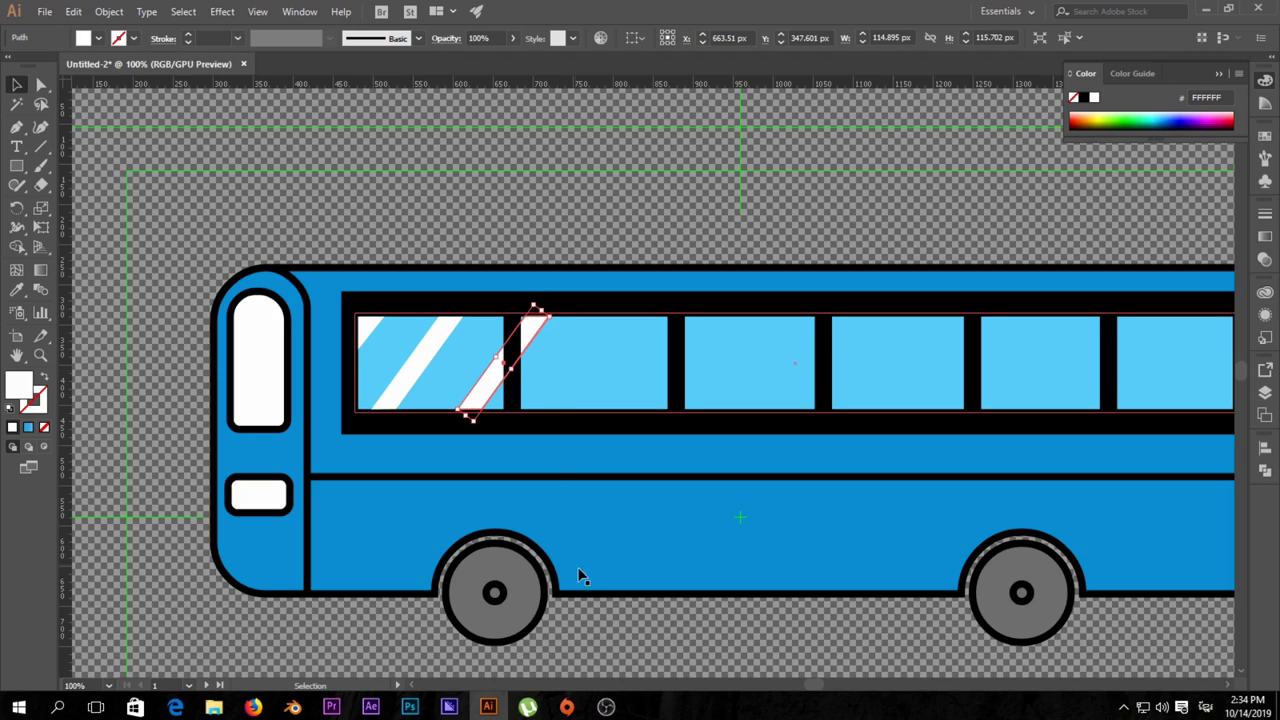
{"action": "left_click", "coordinate": [599, 628]}
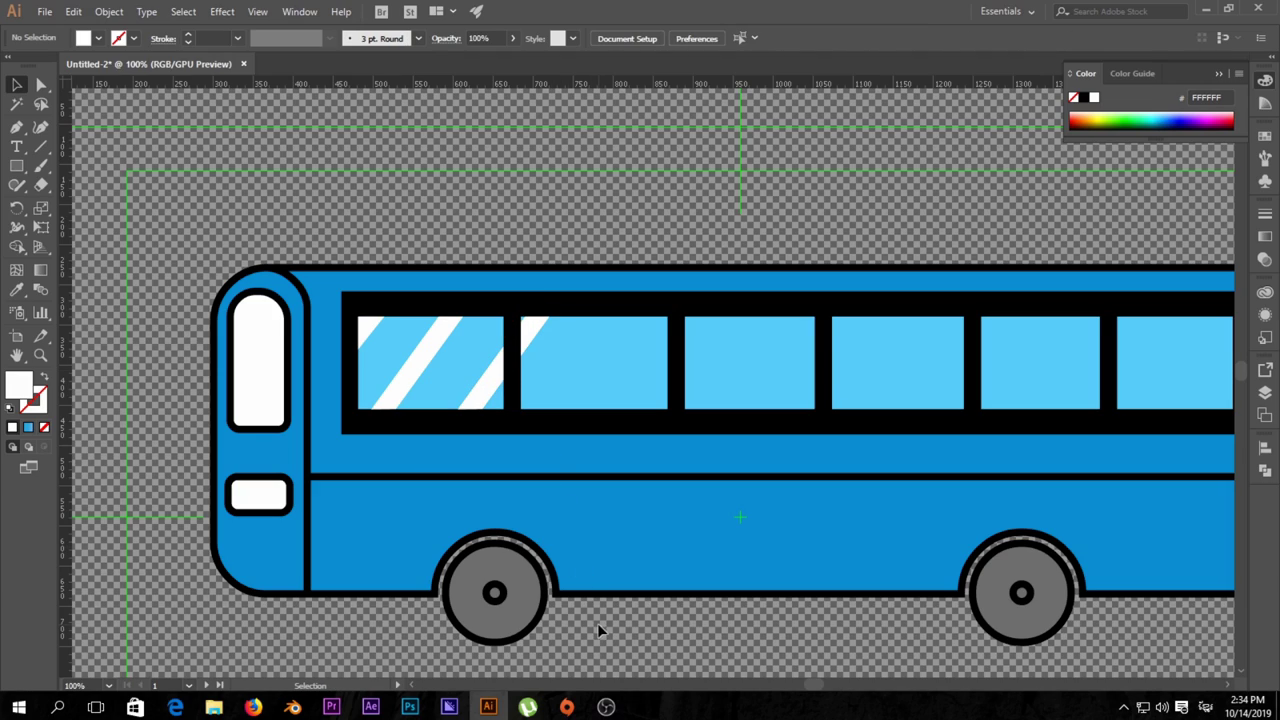
Step: Add further stripe copies into the second, third, fourth and fifth windows
{"action": "left_click", "coordinate": [534, 333]}
{"action": "left_click_drag", "start_coordinate": [534, 333], "coordinate": [632, 338]}
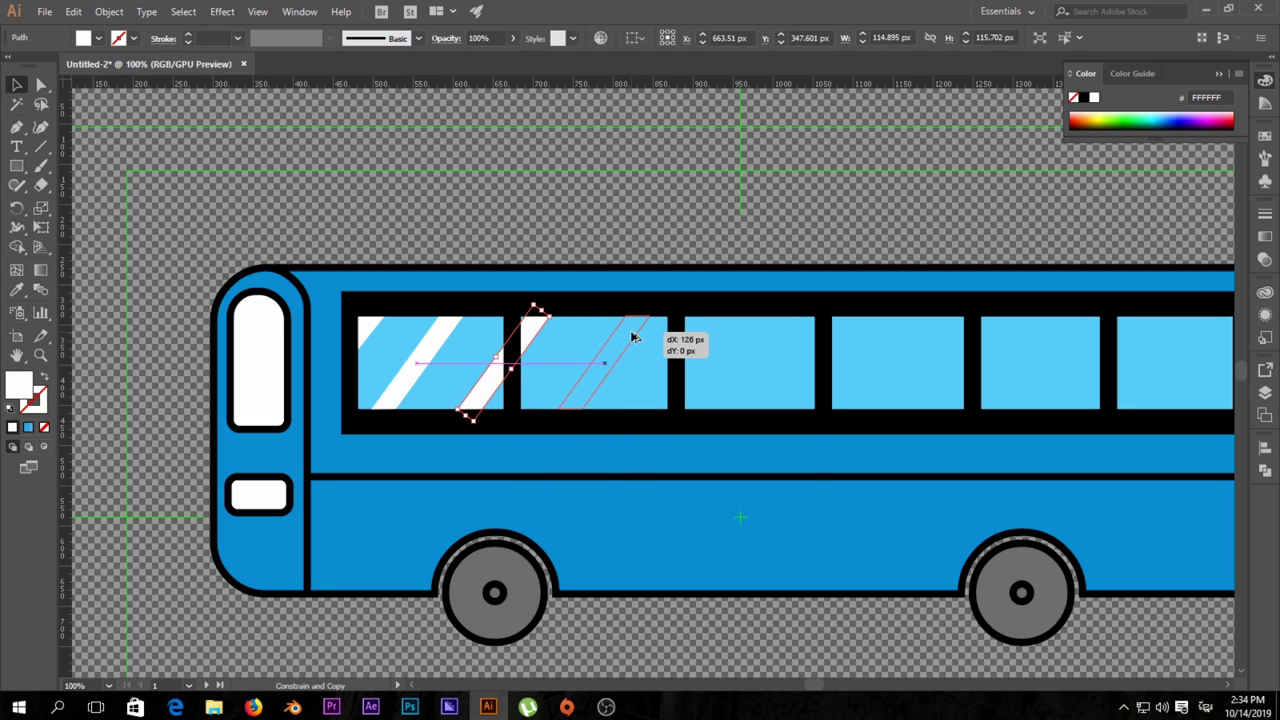
{"action": "left_click_drag", "start_coordinate": [632, 338], "coordinate": [633, 340]}
{"action": "left_click_drag", "start_coordinate": [623, 342], "coordinate": [720, 346]}
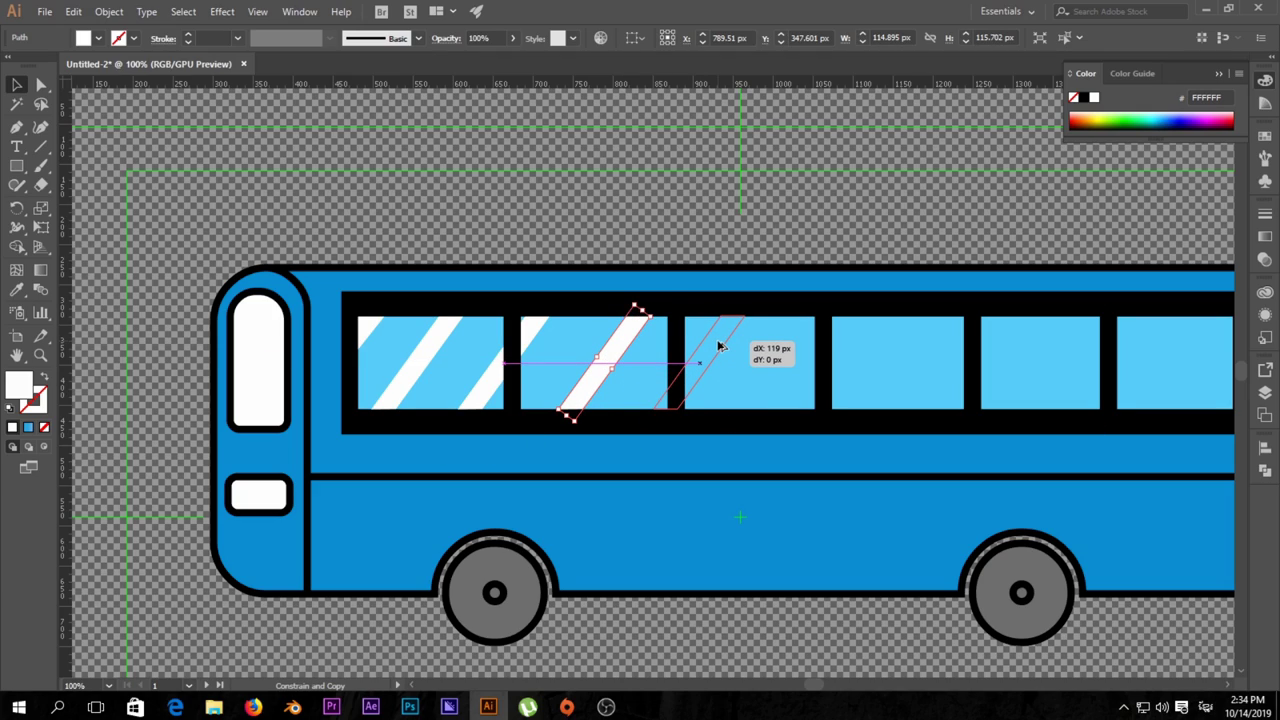
{"action": "left_click_drag", "start_coordinate": [720, 346], "coordinate": [920, 350]}
{"action": "left_click_drag", "start_coordinate": [1057, 354], "coordinate": [749, 328]}
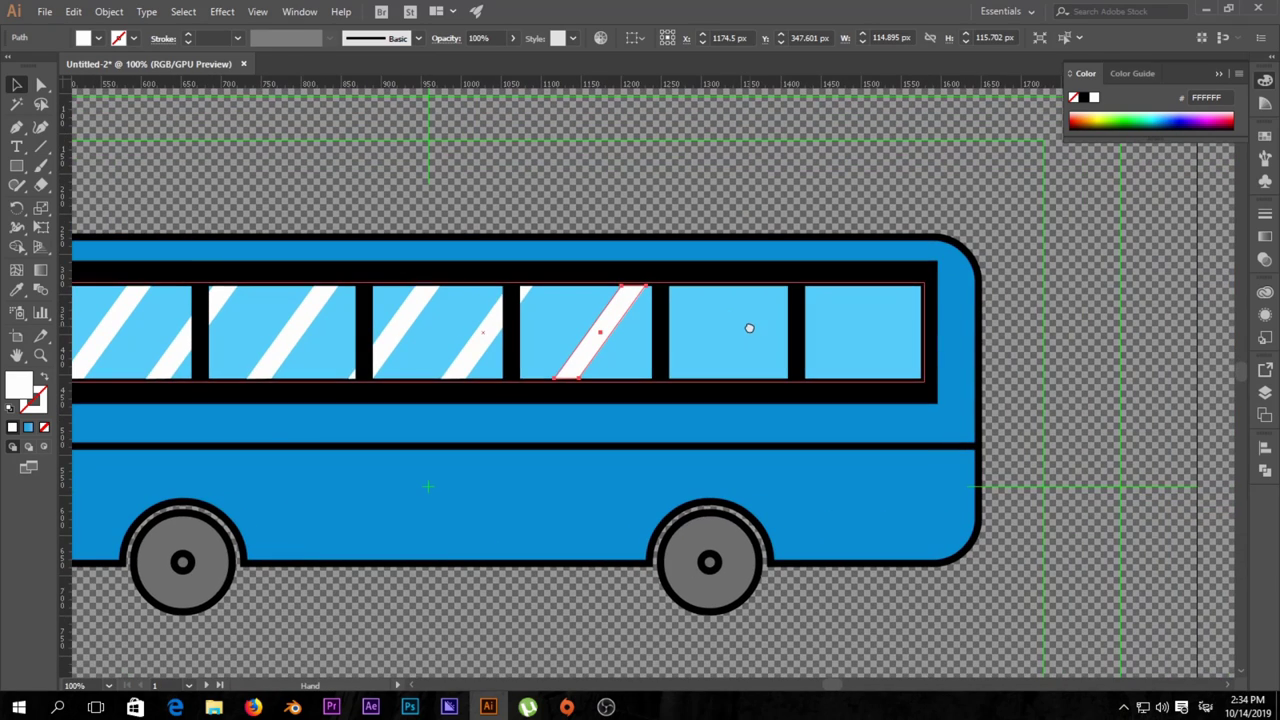
{"action": "left_click_drag", "start_coordinate": [592, 322], "coordinate": [908, 338]}
Step: Pull the rear window stripe's overhanging top corner back onto the pane's right edge
{"action": "left_click", "coordinate": [1011, 380]}
{"action": "scroll", "coordinate": [946, 323], "scroll_direction": "up", "scroll_amount": 3}
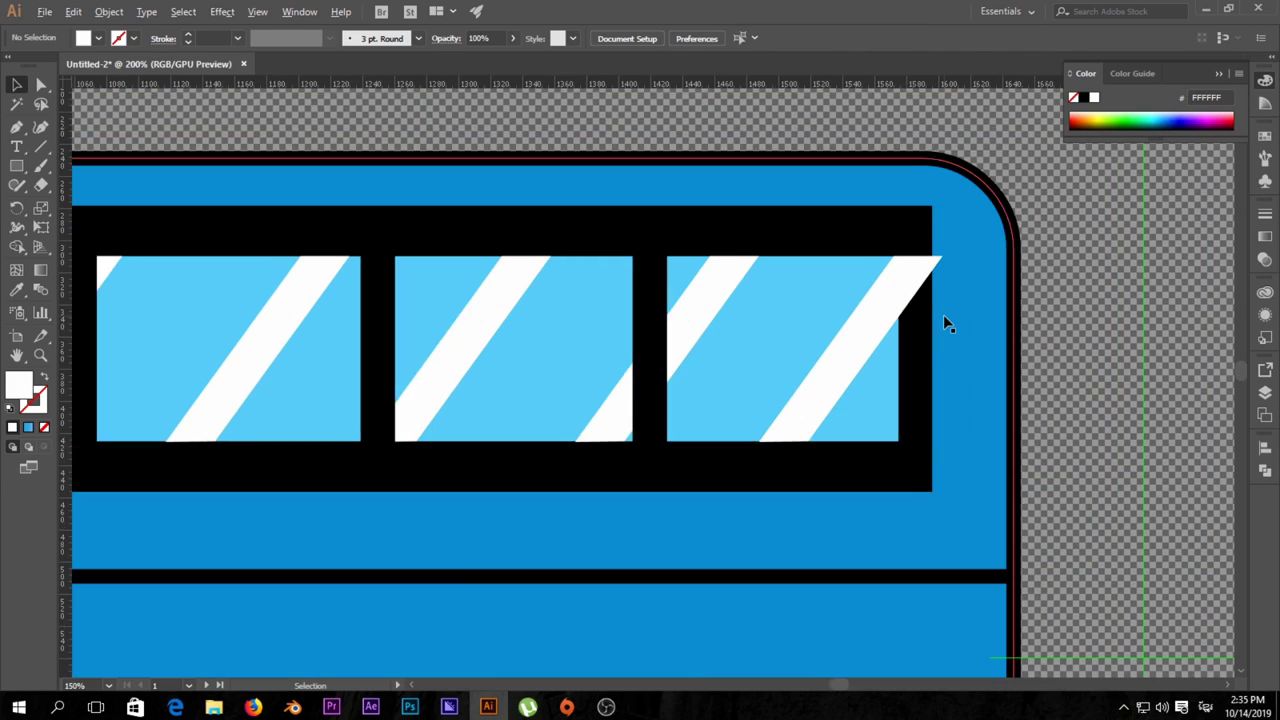
{"action": "left_click_drag", "start_coordinate": [952, 240], "coordinate": [939, 224]}
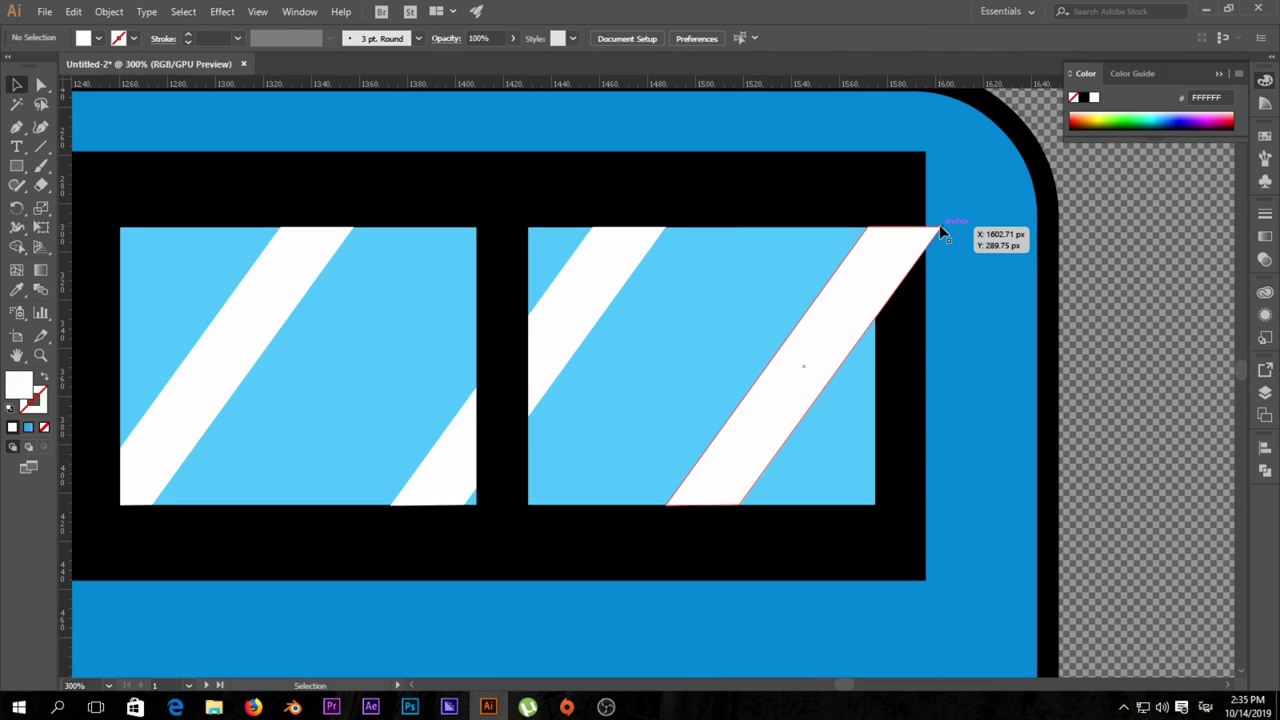
{"action": "left_click", "coordinate": [41, 85]}
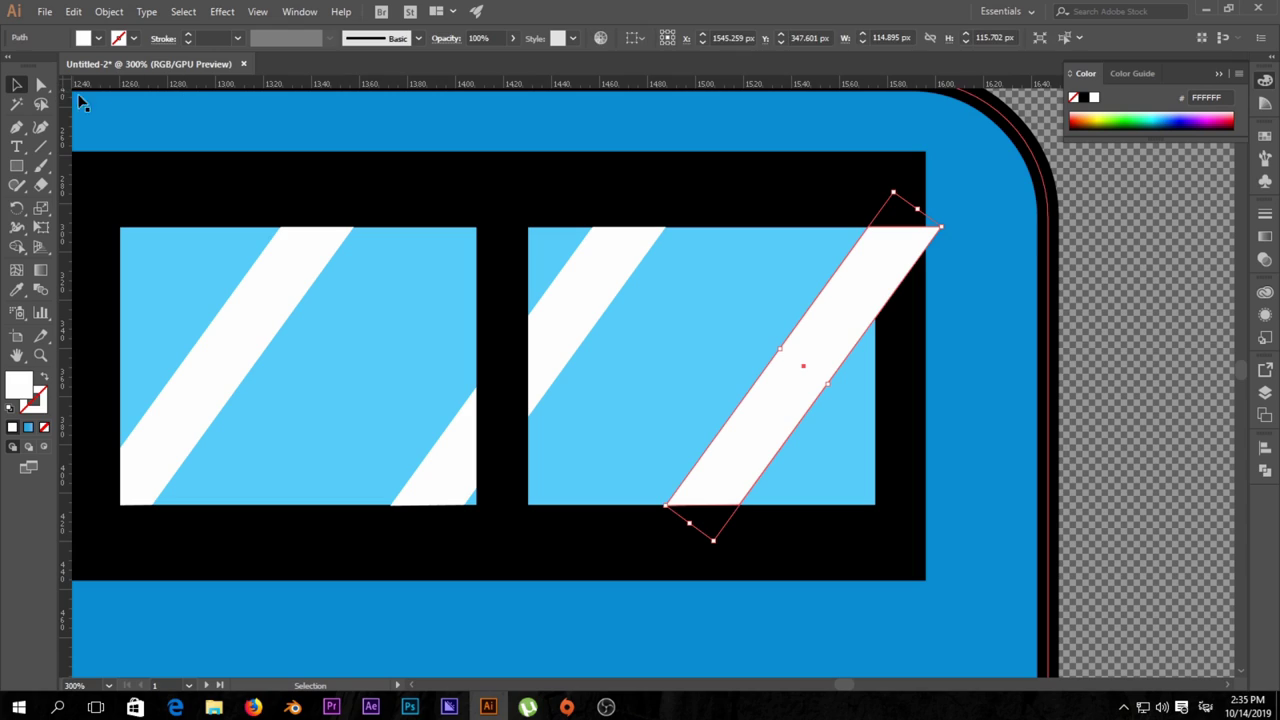
{"action": "scroll", "coordinate": [938, 230], "scroll_direction": "up", "scroll_amount": 3}
{"action": "left_click", "coordinate": [935, 239]}
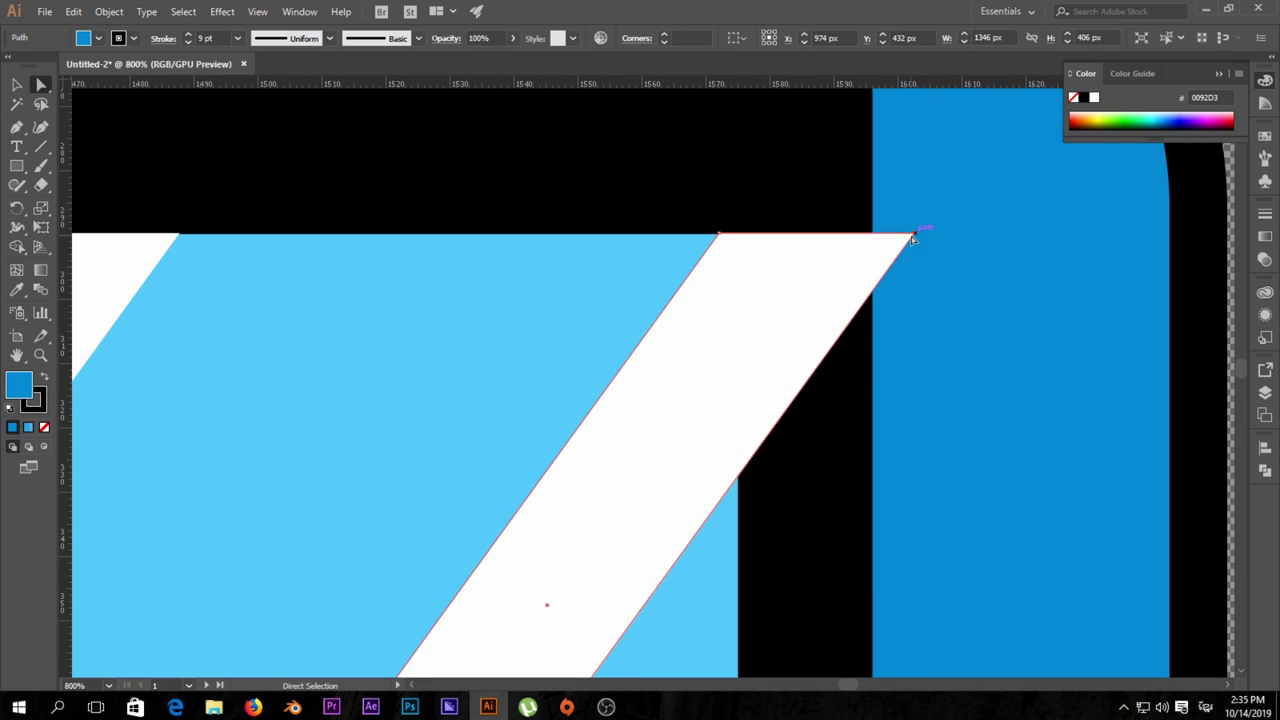
{"action": "left_click", "coordinate": [911, 236]}
{"action": "mouse_move", "coordinate": [911, 236]}
{"action": "left_mouse_down"}
{"action": "mouse_move", "coordinate": [763, 414]}
{"action": "mouse_move", "coordinate": [737, 475]}
{"action": "left_mouse_up"}
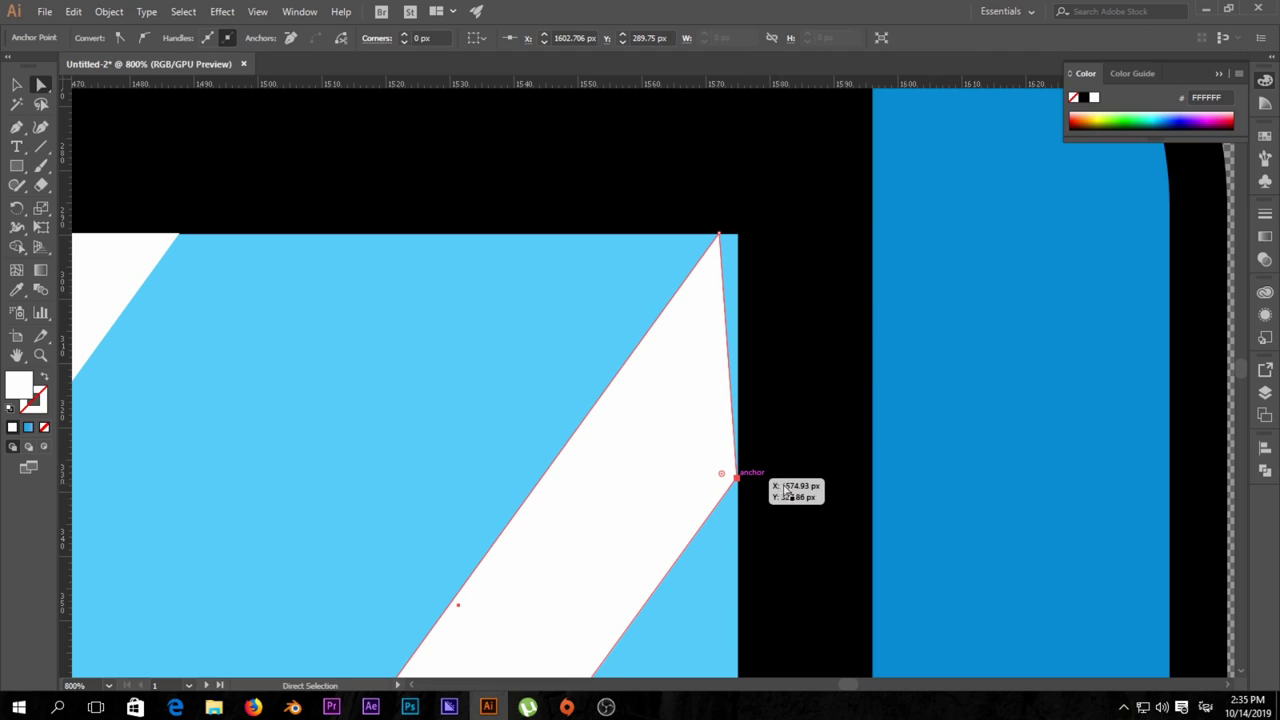
{"action": "left_click", "coordinate": [720, 234]}
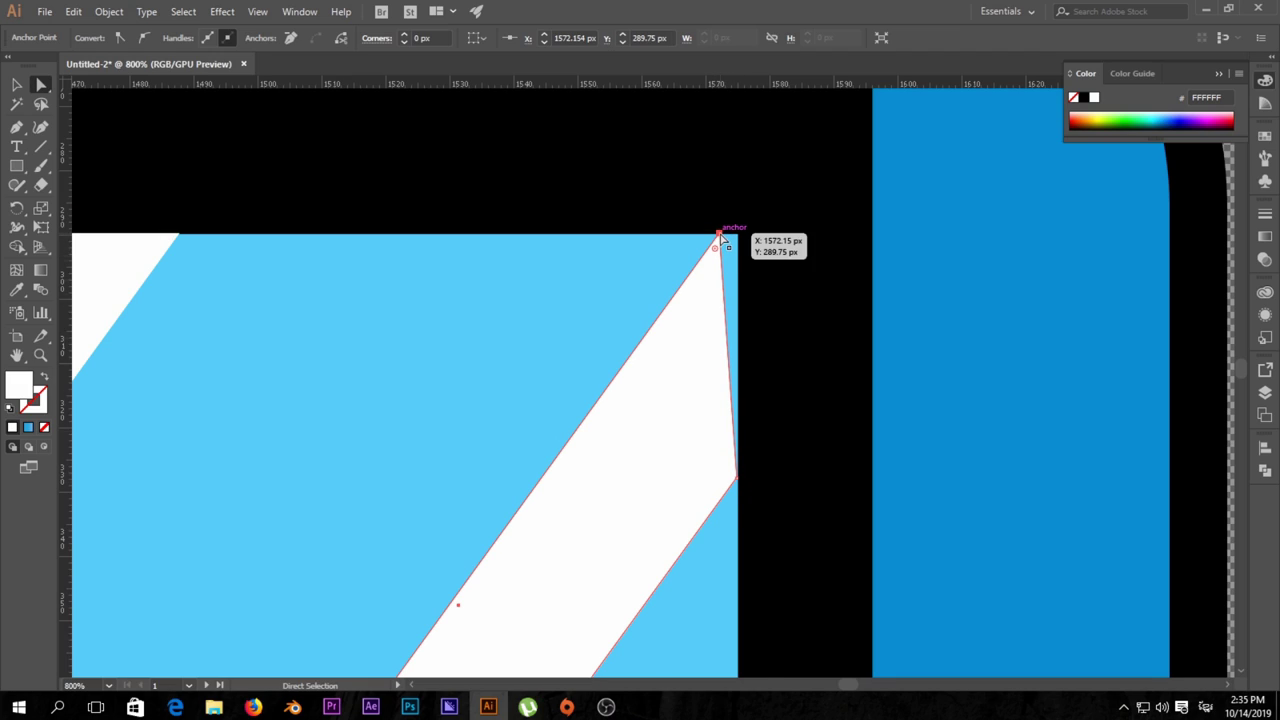
{"action": "left_click_drag", "start_coordinate": [720, 234], "coordinate": [737, 234]}
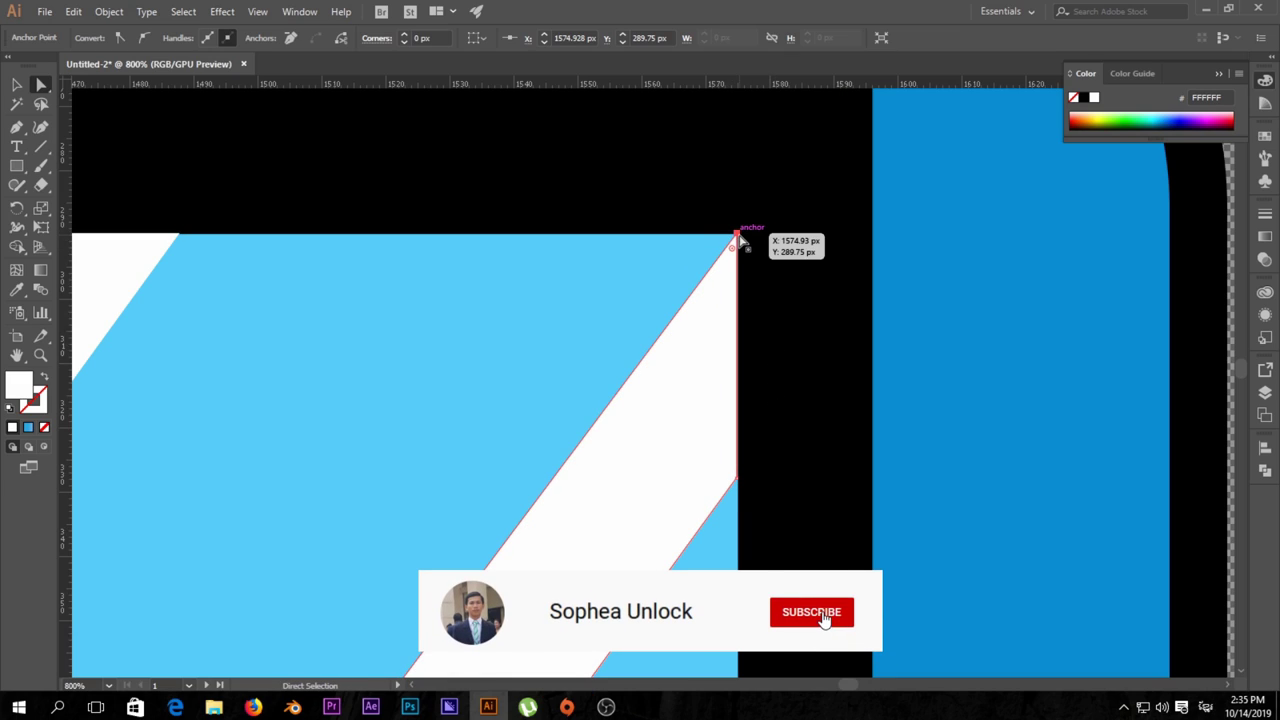
{"action": "left_click_drag", "start_coordinate": [737, 235], "coordinate": [746, 257]}
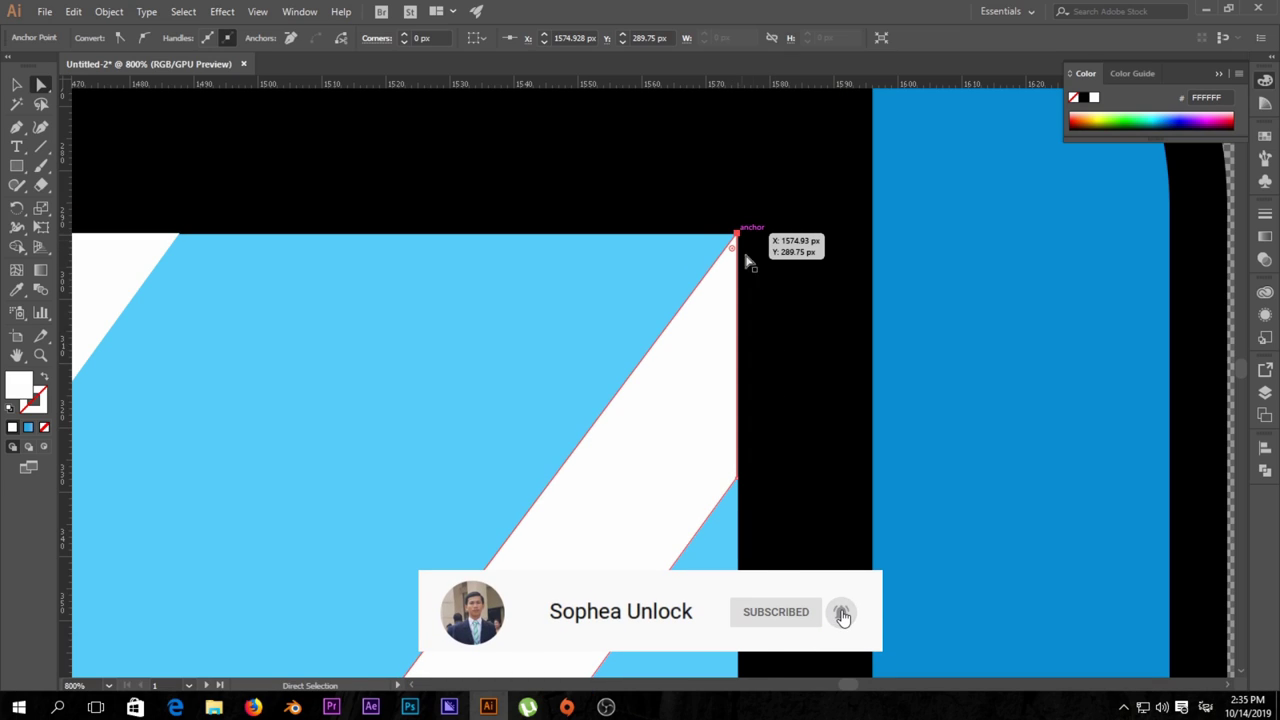
Step: Snap the stripe's bottom corner flush with the light-blue pane's bottom edge and deselect
{"action": "left_click", "coordinate": [771, 400]}
{"action": "left_click_drag", "start_coordinate": [705, 385], "coordinate": [857, 194]}
{"action": "scroll", "coordinate": [794, 345], "scroll_direction": "down", "scroll_amount": 4}
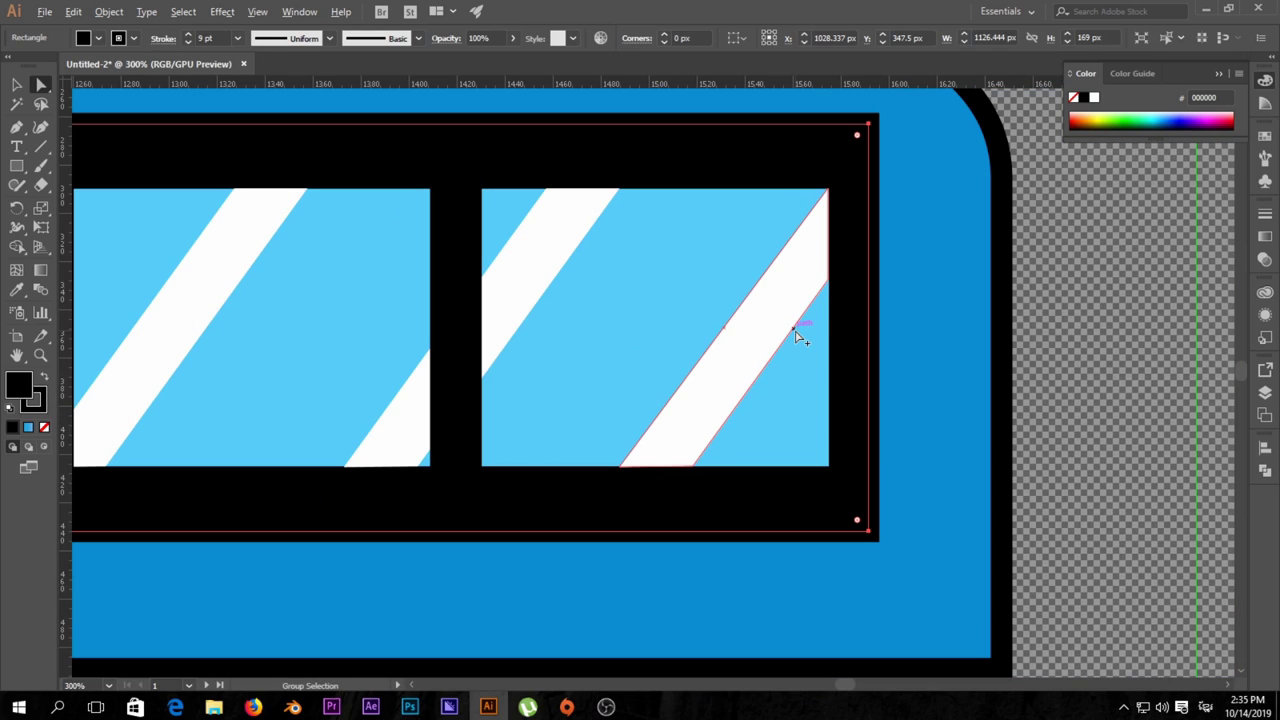
{"action": "scroll", "coordinate": [712, 425], "scroll_direction": "up", "scroll_amount": 1}
{"action": "scroll", "coordinate": [712, 425], "scroll_direction": "up", "scroll_amount": 1}
{"action": "scroll", "coordinate": [794, 386], "scroll_direction": "down", "scroll_amount": 2}
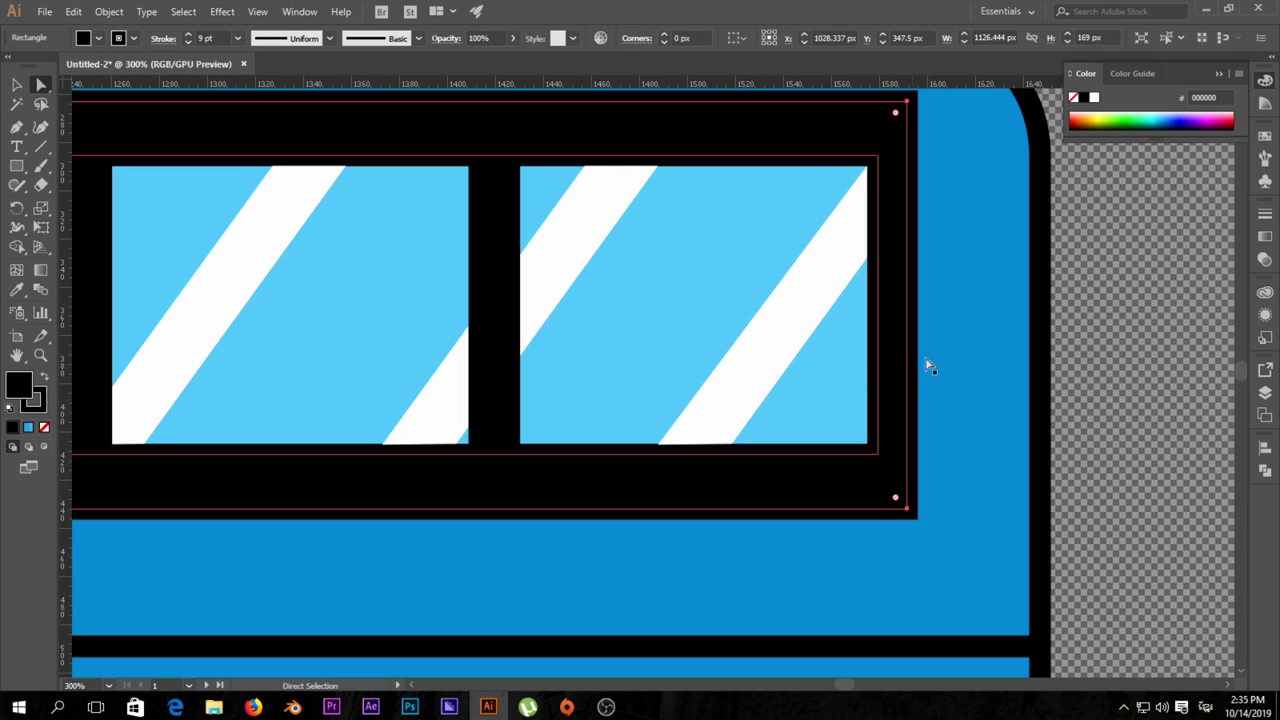
{"action": "scroll", "coordinate": [722, 450], "scroll_direction": "up", "scroll_amount": 3}
{"action": "left_click", "coordinate": [651, 442]}
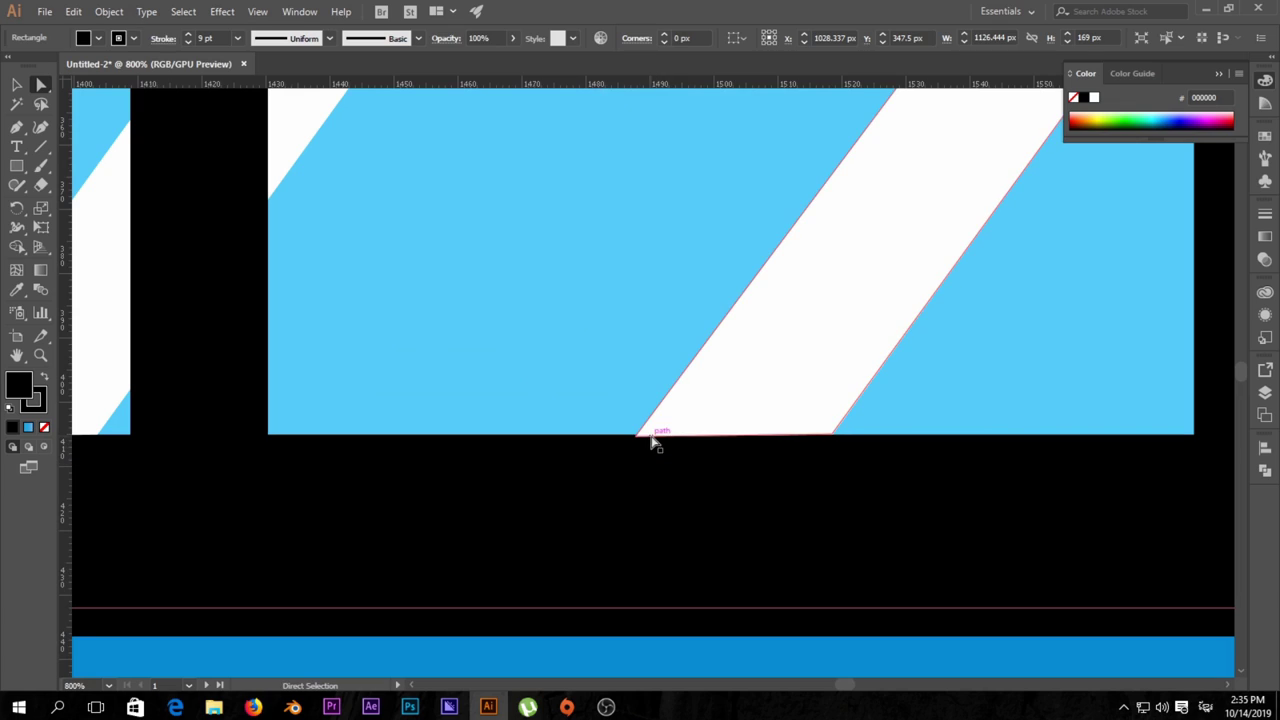
{"action": "left_click_drag", "start_coordinate": [637, 441], "coordinate": [634, 439]}
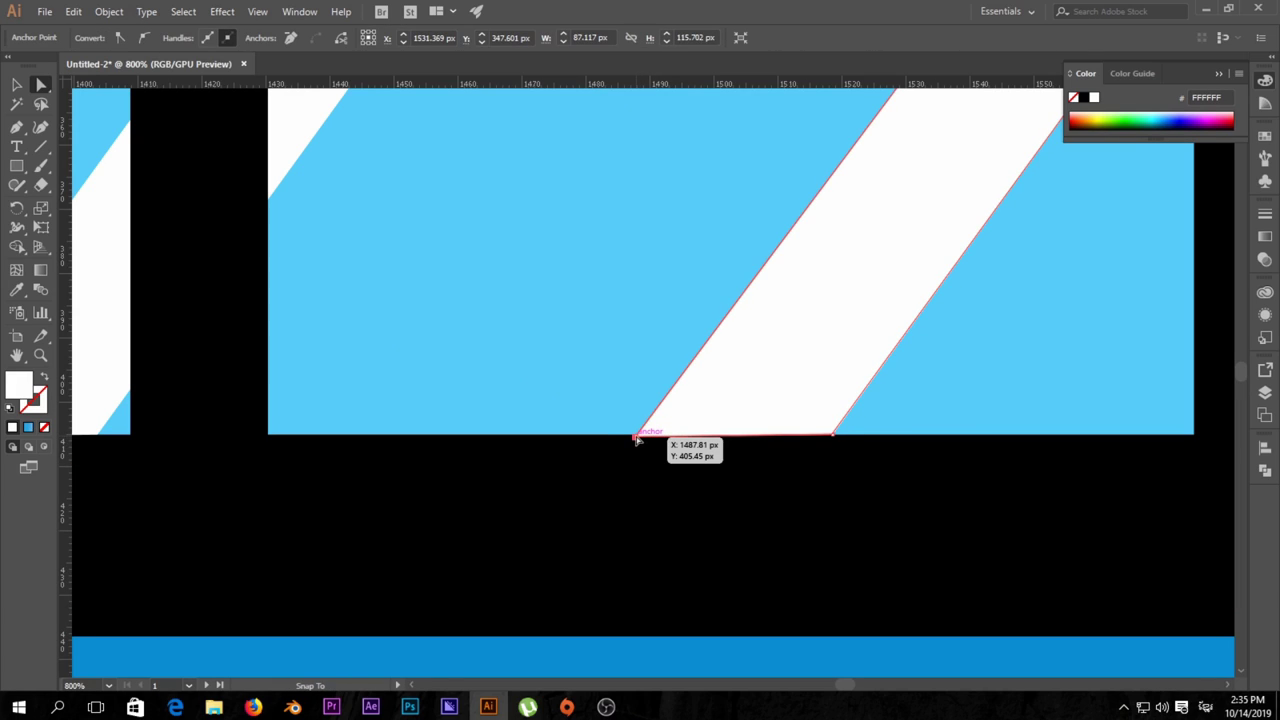
{"action": "left_click", "coordinate": [670, 452]}
{"action": "scroll", "coordinate": [669, 449], "scroll_direction": "up", "scroll_amount": 3}
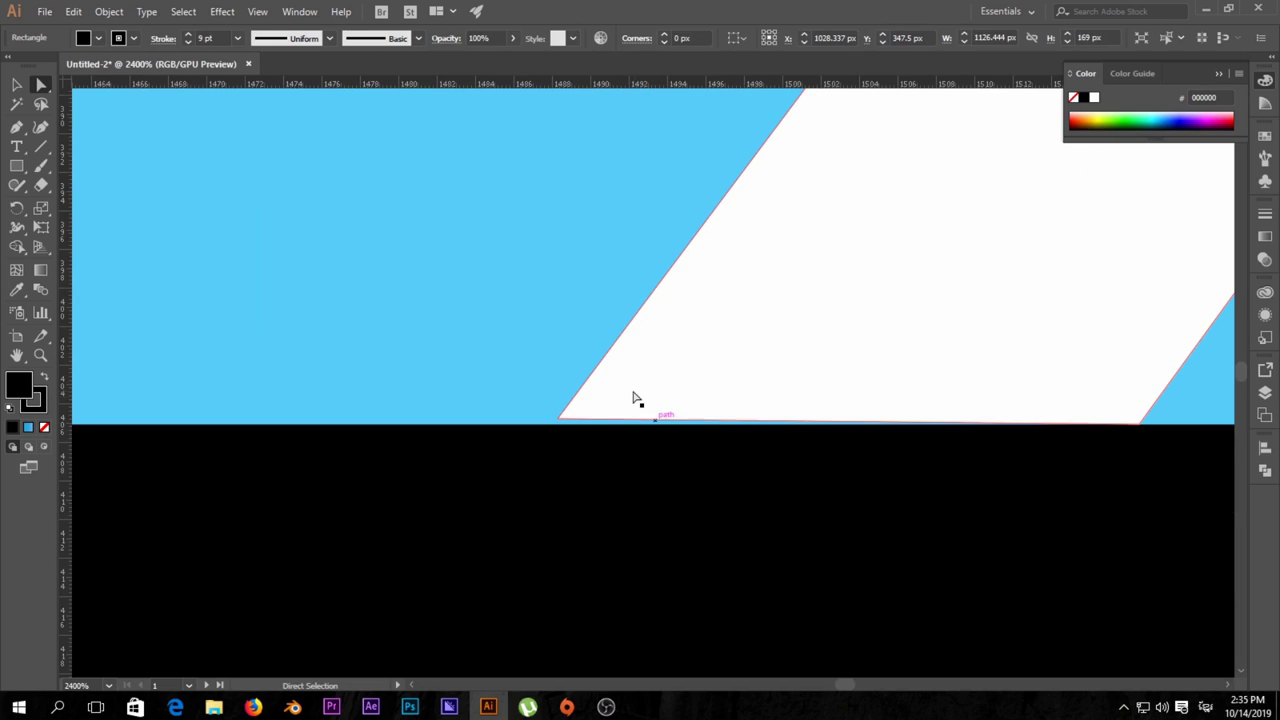
{"action": "left_click", "coordinate": [572, 425]}
{"action": "scroll", "coordinate": [572, 425], "scroll_direction": "up", "scroll_amount": 3}
{"action": "left_click_drag", "start_coordinate": [472, 392], "coordinate": [472, 404]}
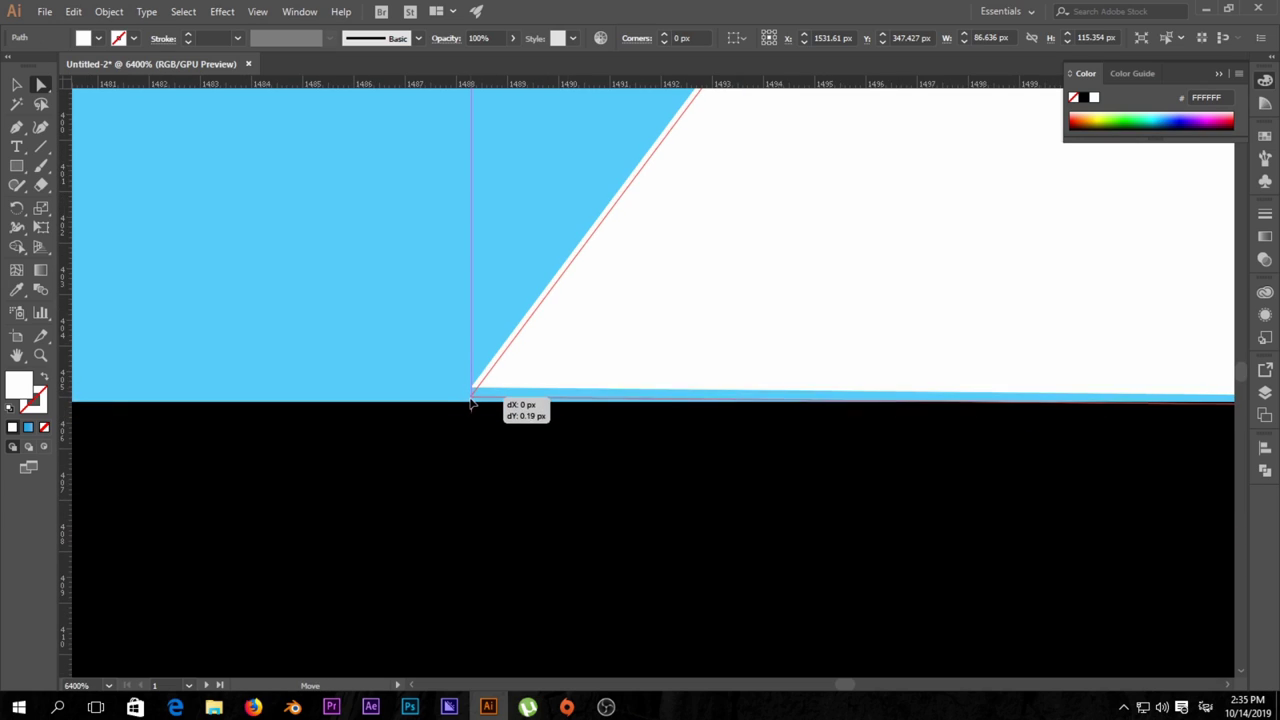
{"action": "left_click", "coordinate": [680, 443]}
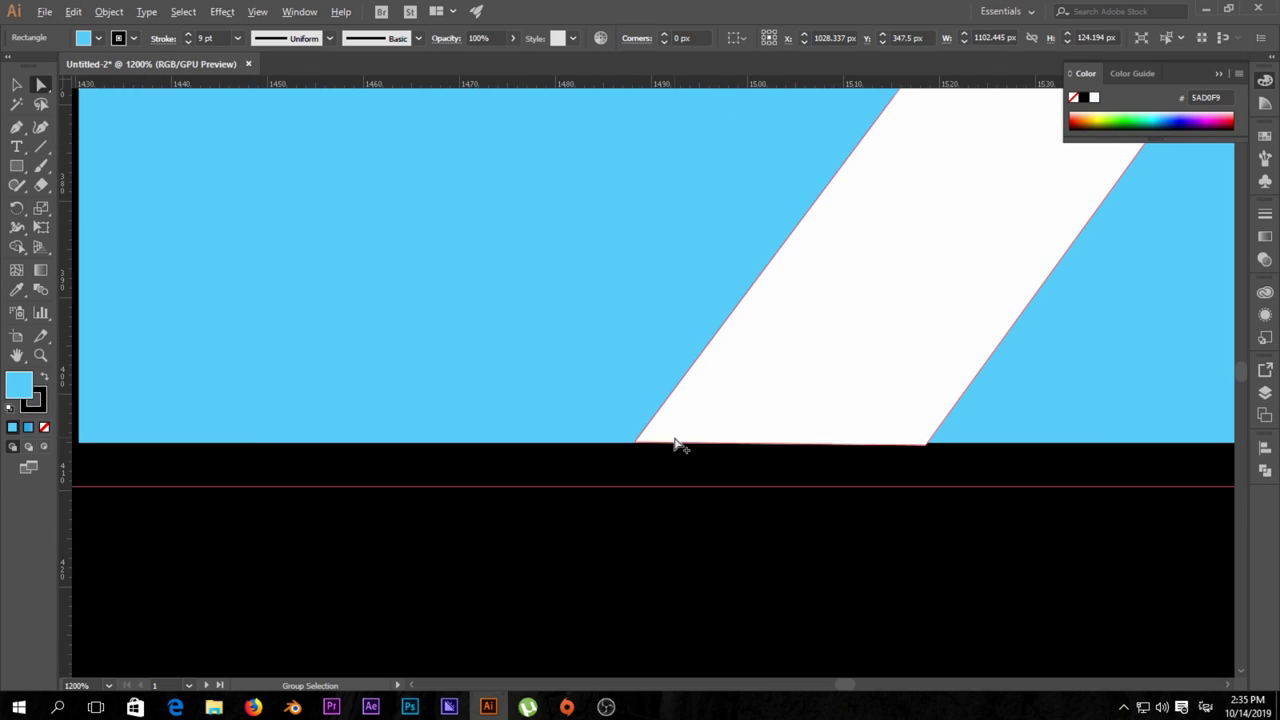
{"action": "scroll", "coordinate": [686, 443], "scroll_direction": "down", "scroll_amount": 10}
{"action": "left_click", "coordinate": [873, 384]}
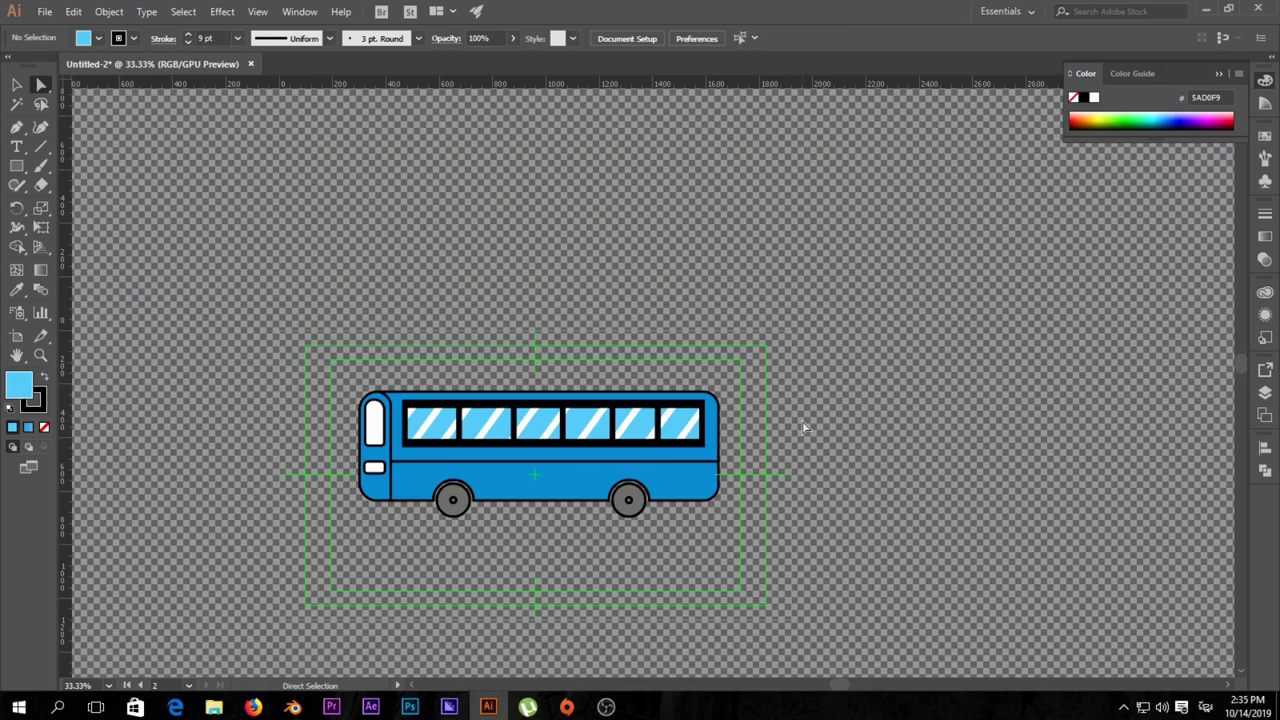
Step: Select the left wheel's small centre dot and set its fill to #686868
{"action": "scroll", "coordinate": [816, 421], "scroll_direction": "down", "scroll_amount": 2}
{"action": "scroll", "coordinate": [816, 421], "scroll_direction": "up", "scroll_amount": 5}
{"action": "scroll", "coordinate": [720, 423], "scroll_direction": "down", "scroll_amount": 2}
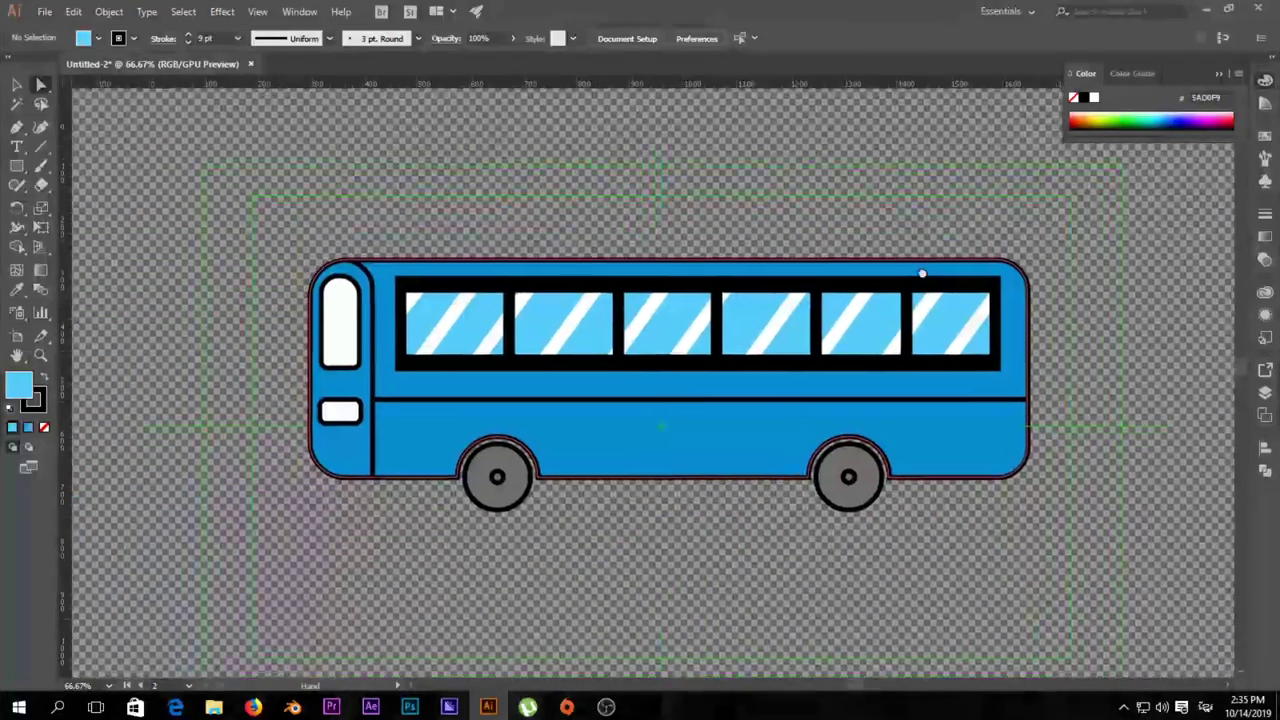
{"action": "left_click_drag", "start_coordinate": [920, 274], "coordinate": [902, 254]}
{"action": "left_click_drag", "start_coordinate": [678, 468], "coordinate": [751, 408]}
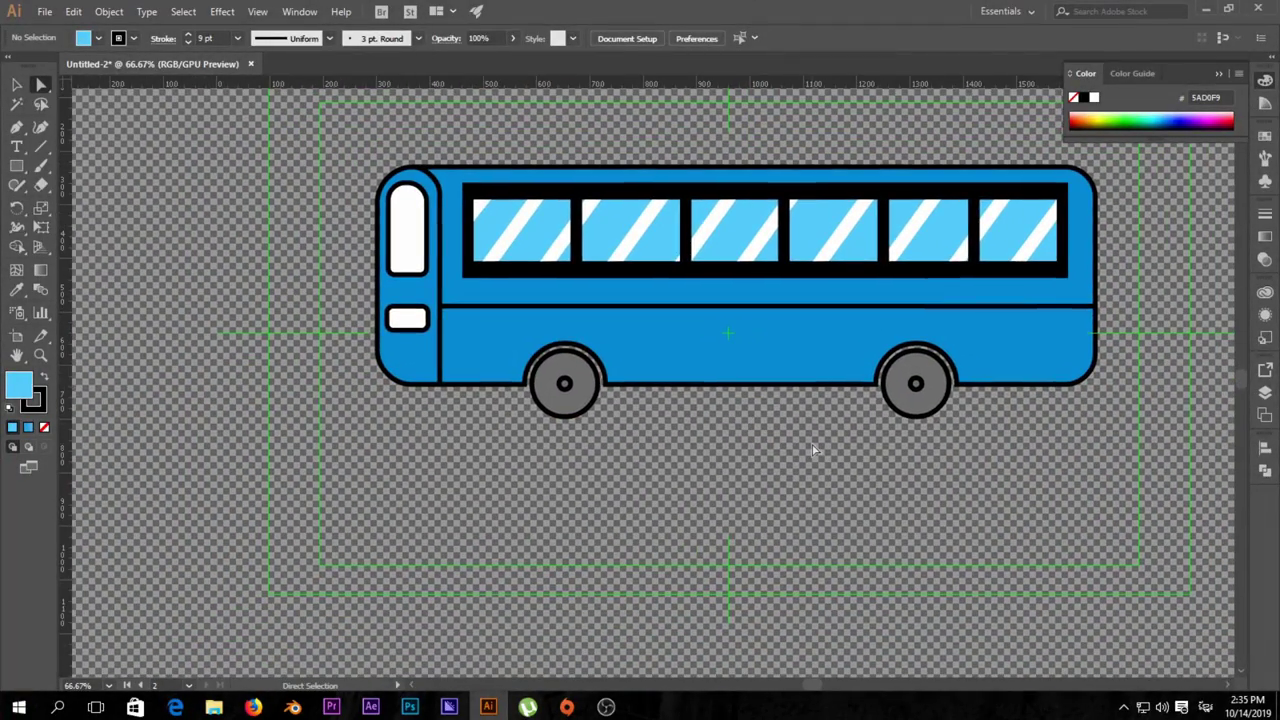
{"action": "scroll", "coordinate": [727, 440], "scroll_direction": "up", "scroll_amount": 2}
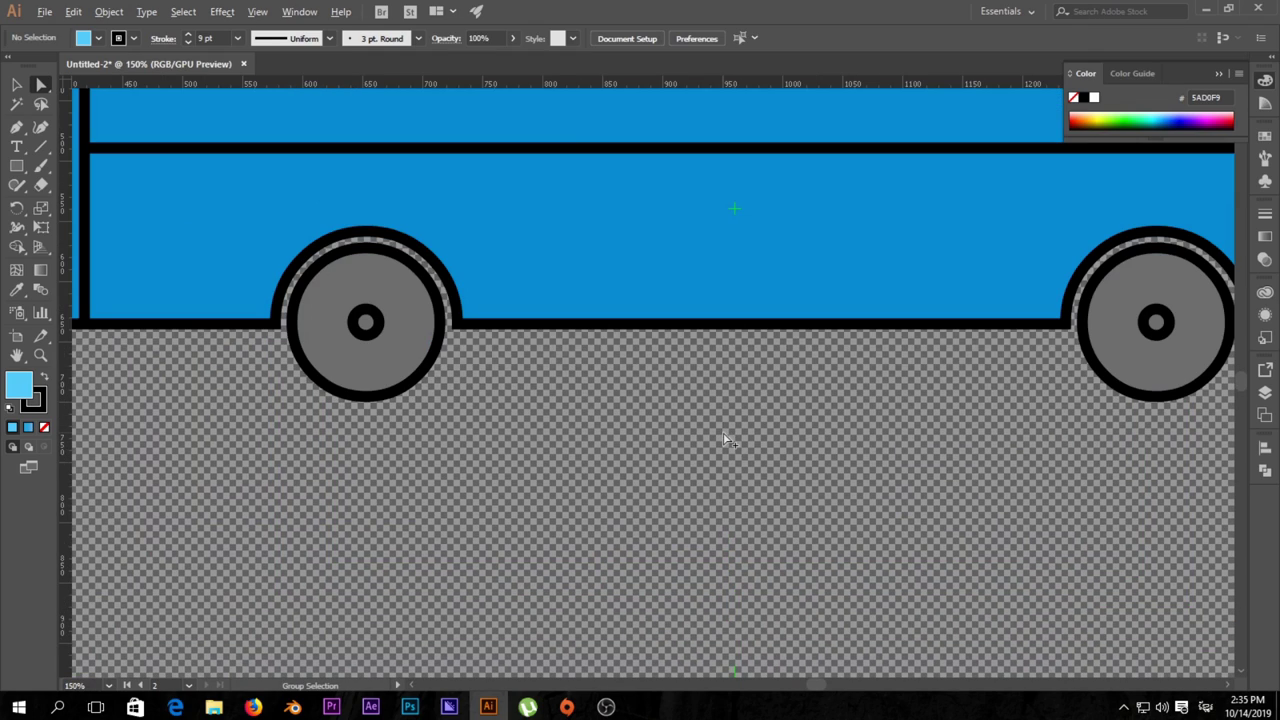
{"action": "scroll", "coordinate": [657, 412], "scroll_direction": "up", "scroll_amount": 1}
{"action": "left_click_drag", "start_coordinate": [550, 387], "coordinate": [760, 411]}
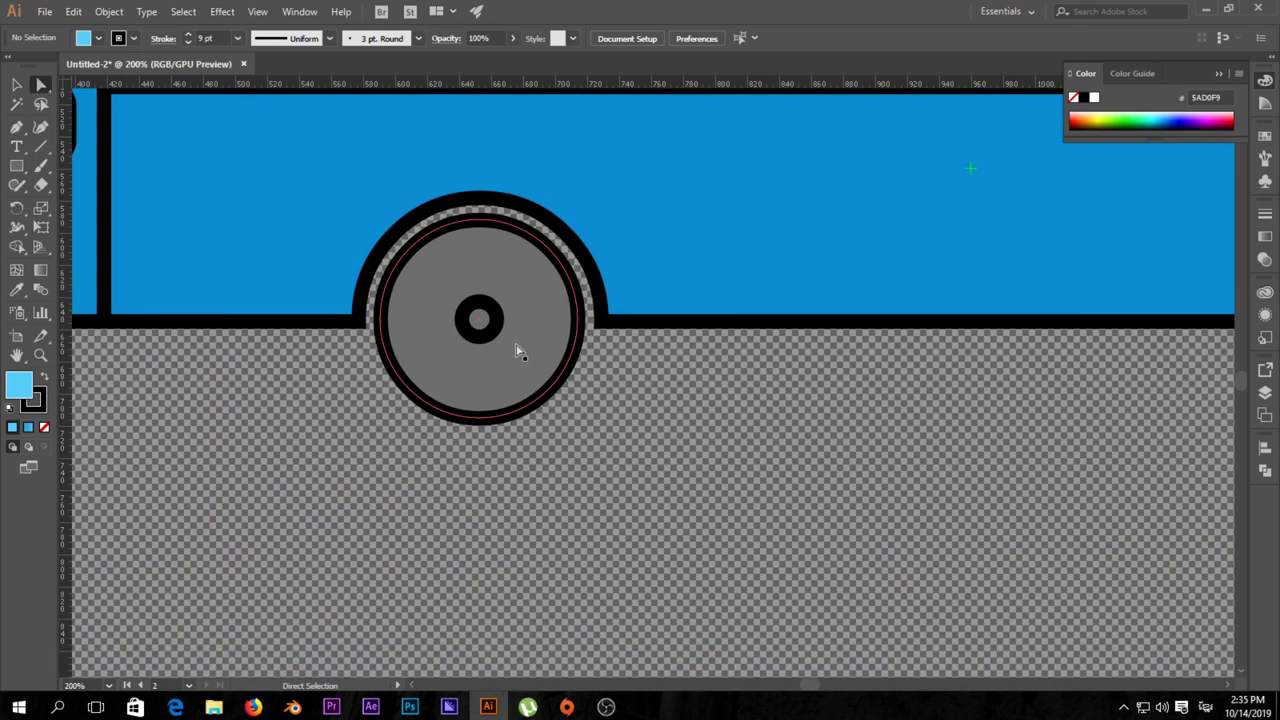
{"action": "left_click", "coordinate": [484, 318]}
{"action": "left_click", "coordinate": [16, 84]}
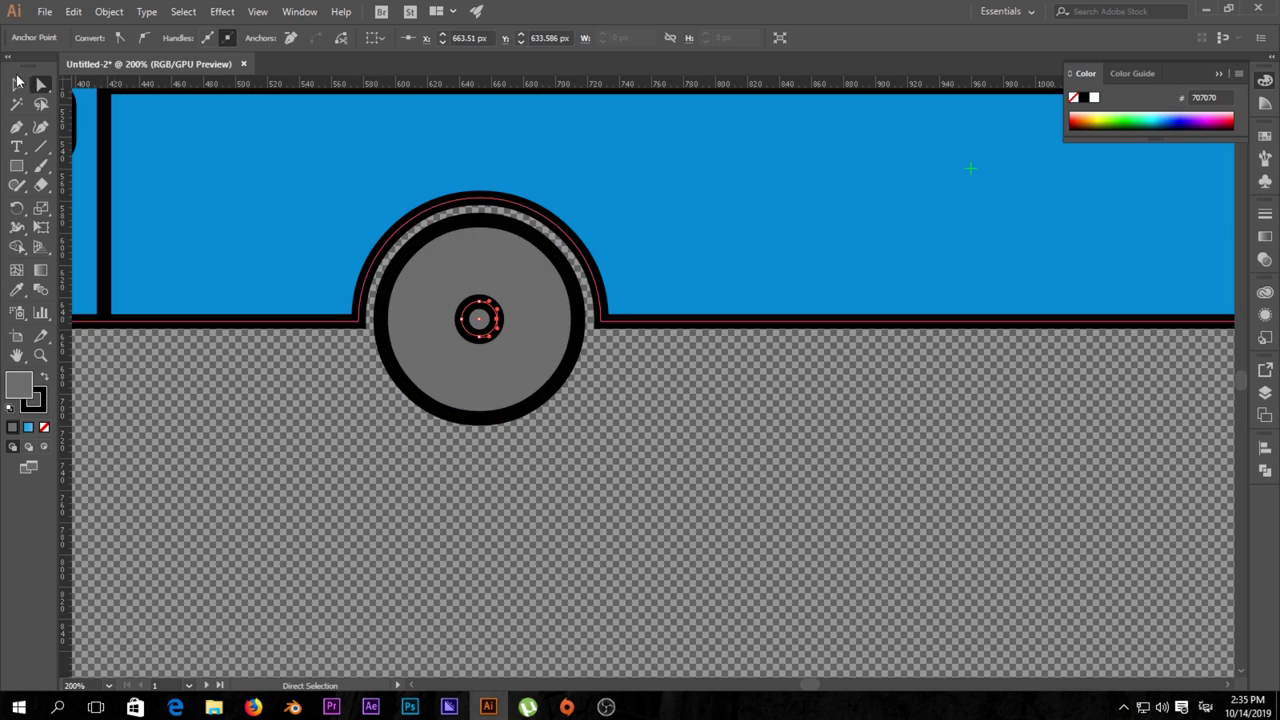
{"action": "left_click", "coordinate": [687, 387]}
{"action": "left_click", "coordinate": [493, 313]}
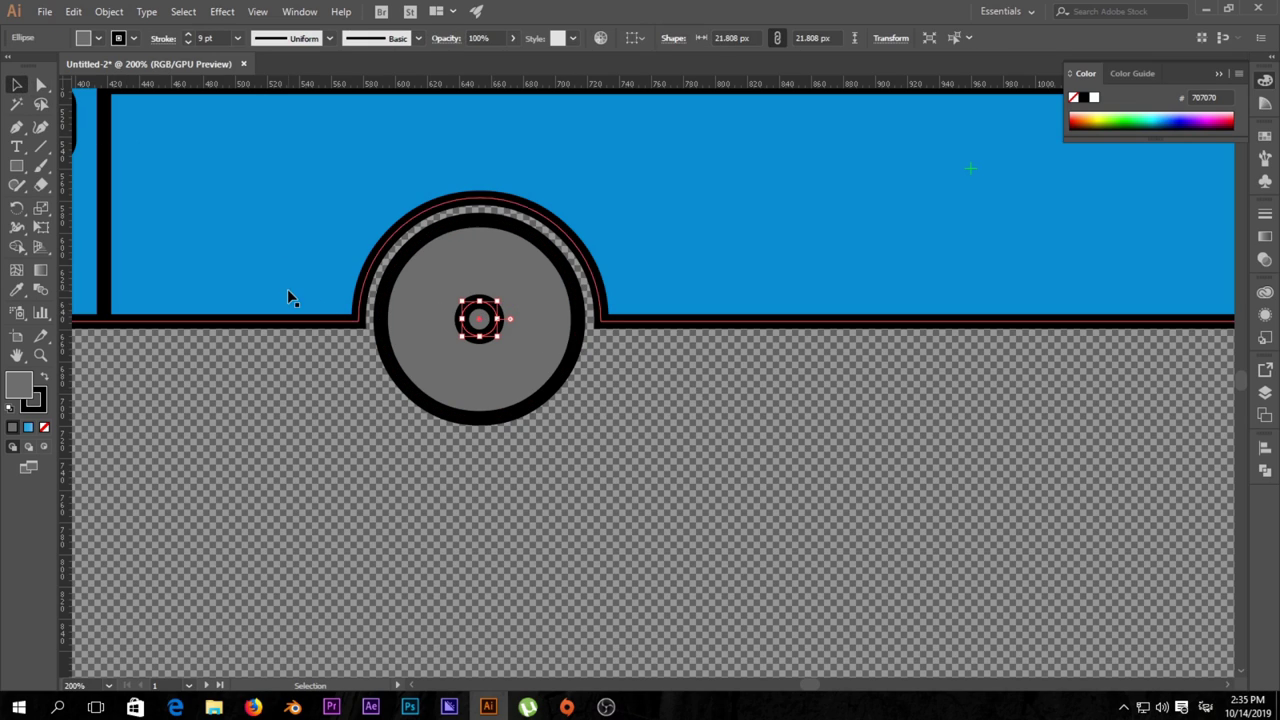
{"action": "double_click", "coordinate": [26, 388]}
{"action": "type", "text": "686868"}
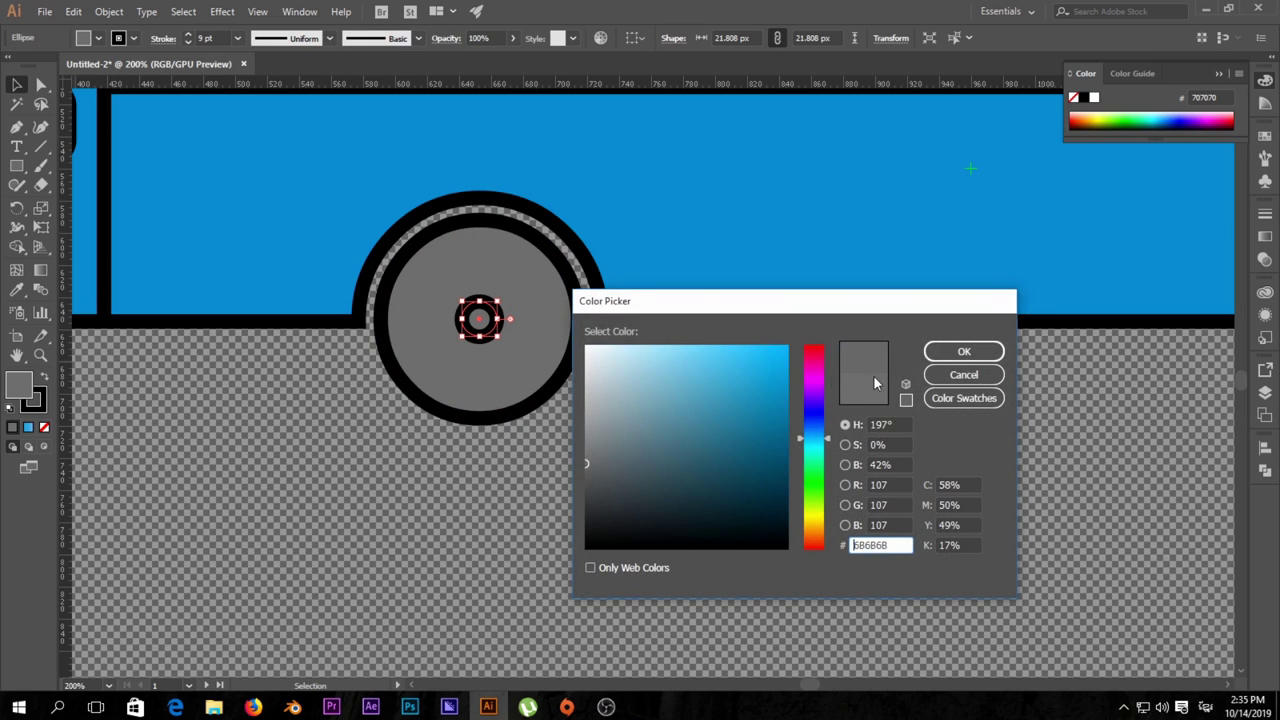
{"action": "left_click", "coordinate": [966, 351]}
{"action": "left_click", "coordinate": [587, 386]}
Step: Change the left wheel's centre dot fill to white
{"action": "left_click", "coordinate": [479, 318]}
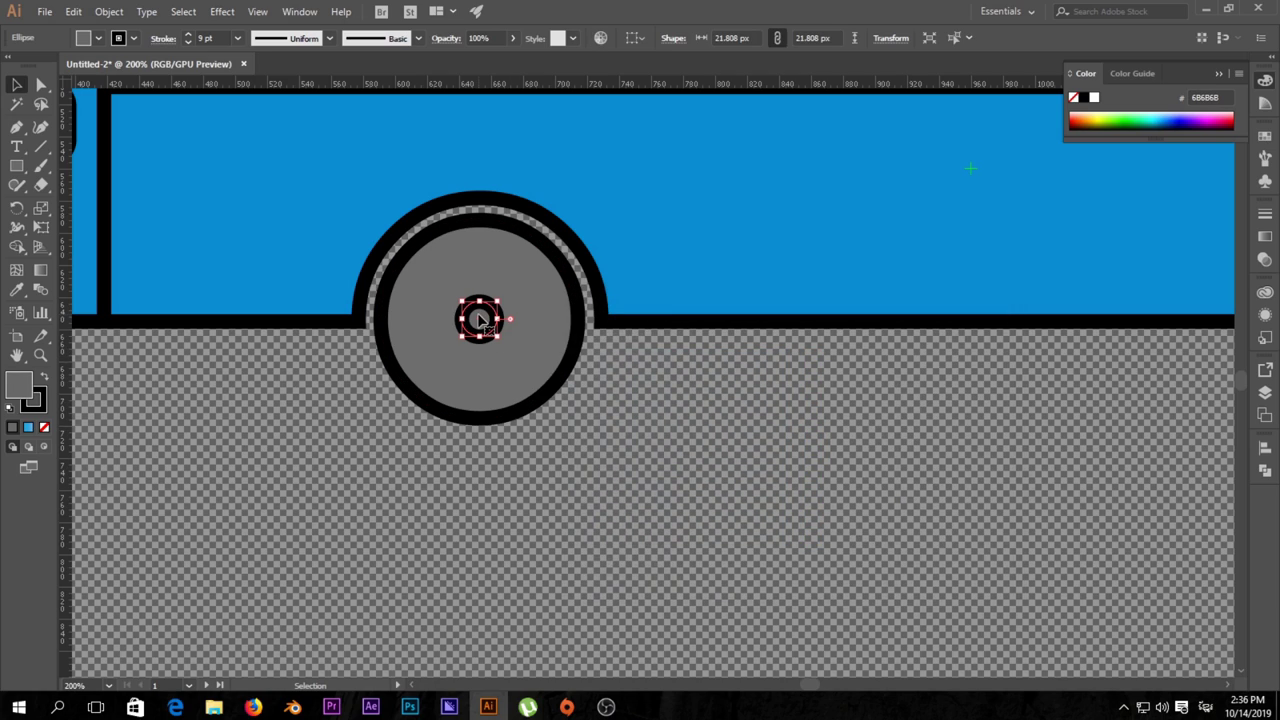
{"action": "double_click", "coordinate": [20, 389]}
{"action": "left_click_drag", "start_coordinate": [600, 355], "coordinate": [577, 341]}
{"action": "left_click", "coordinate": [952, 357]}
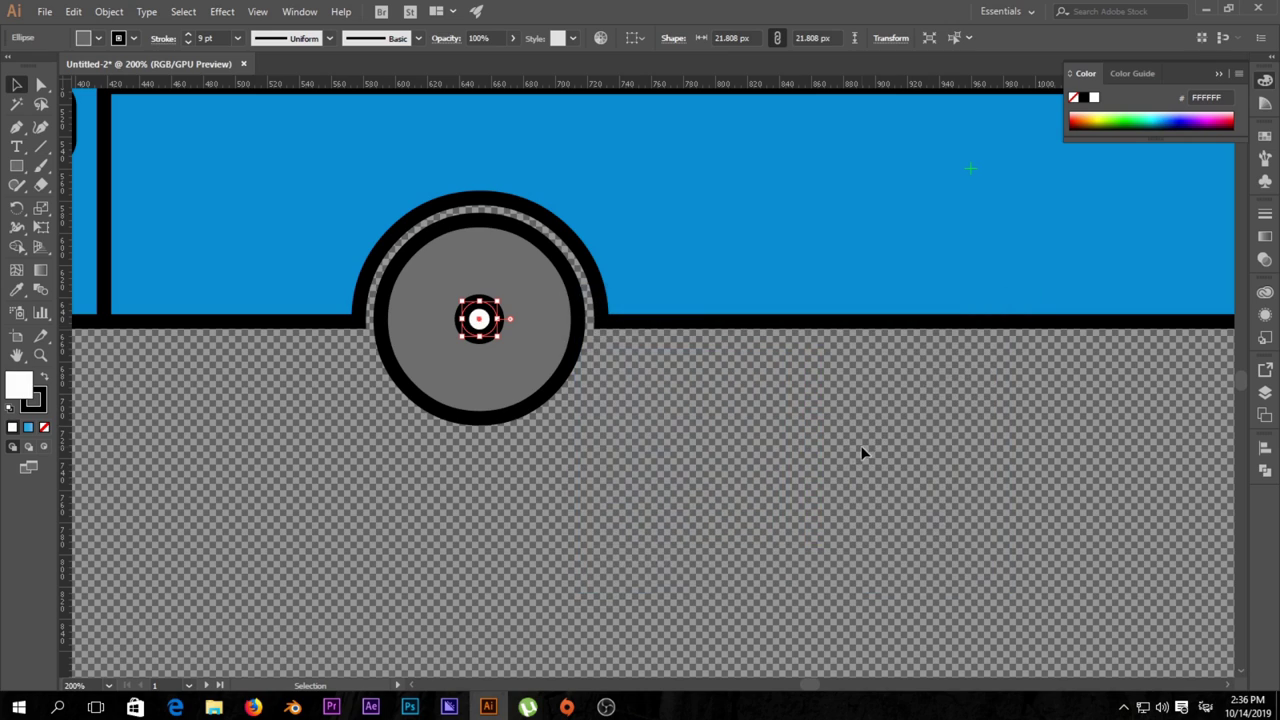
{"action": "left_click", "coordinate": [880, 440]}
Step: Fill the right wheel's centre dot with white
{"action": "scroll", "coordinate": [660, 371], "scroll_direction": "right", "scroll_amount": 5}
{"action": "scroll", "coordinate": [900, 400], "scroll_direction": "right", "scroll_amount": 2}
{"action": "scroll", "coordinate": [1047, 421], "scroll_direction": "down", "scroll_amount": 2}
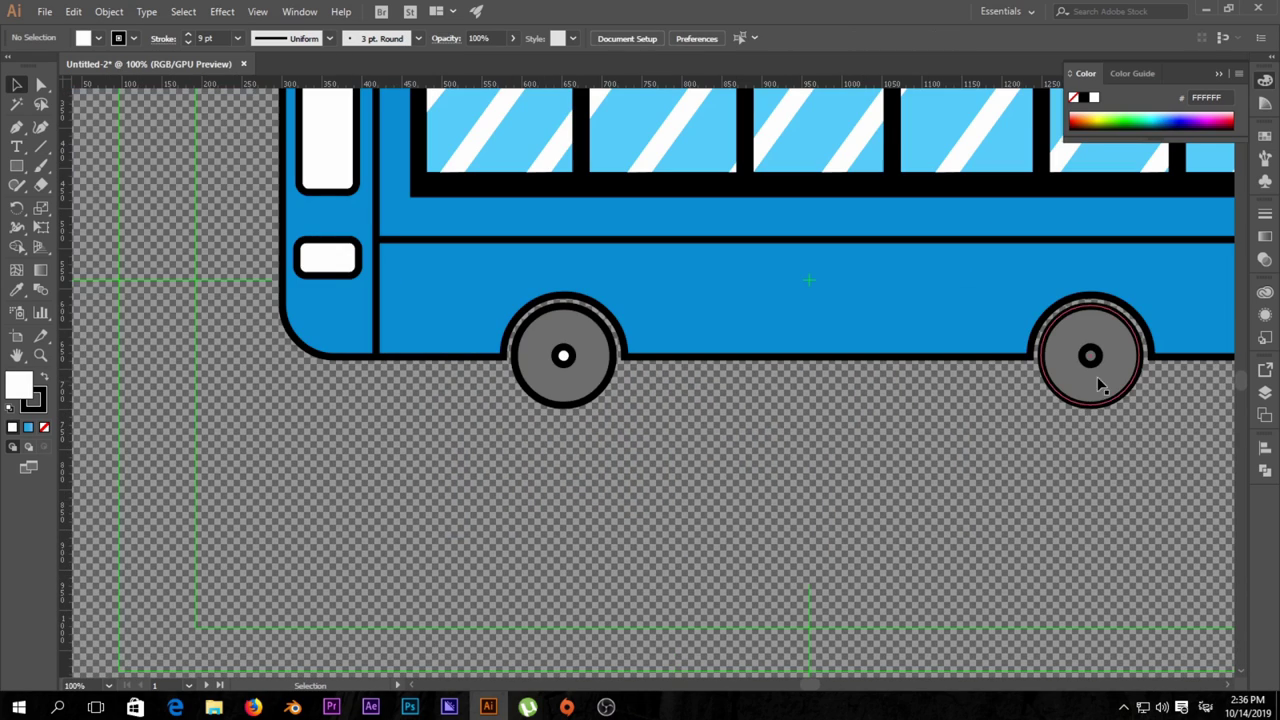
{"action": "left_click", "coordinate": [1092, 358]}
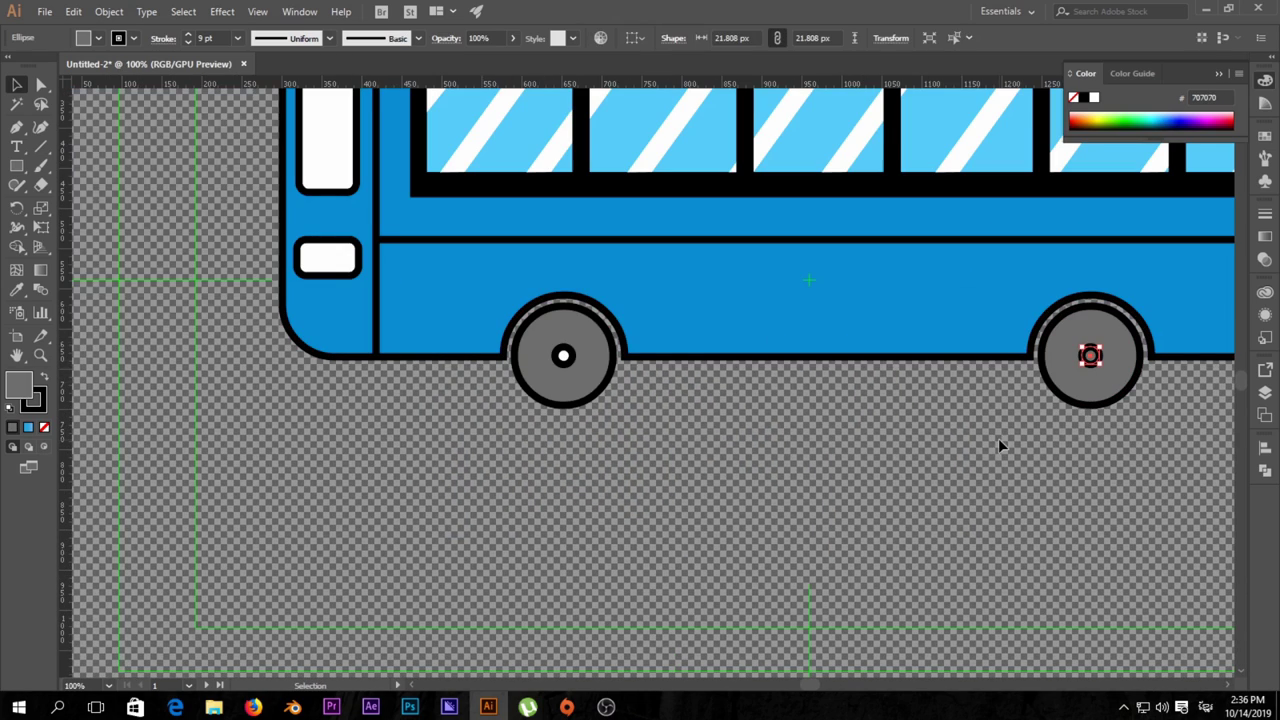
{"action": "double_click", "coordinate": [29, 385]}
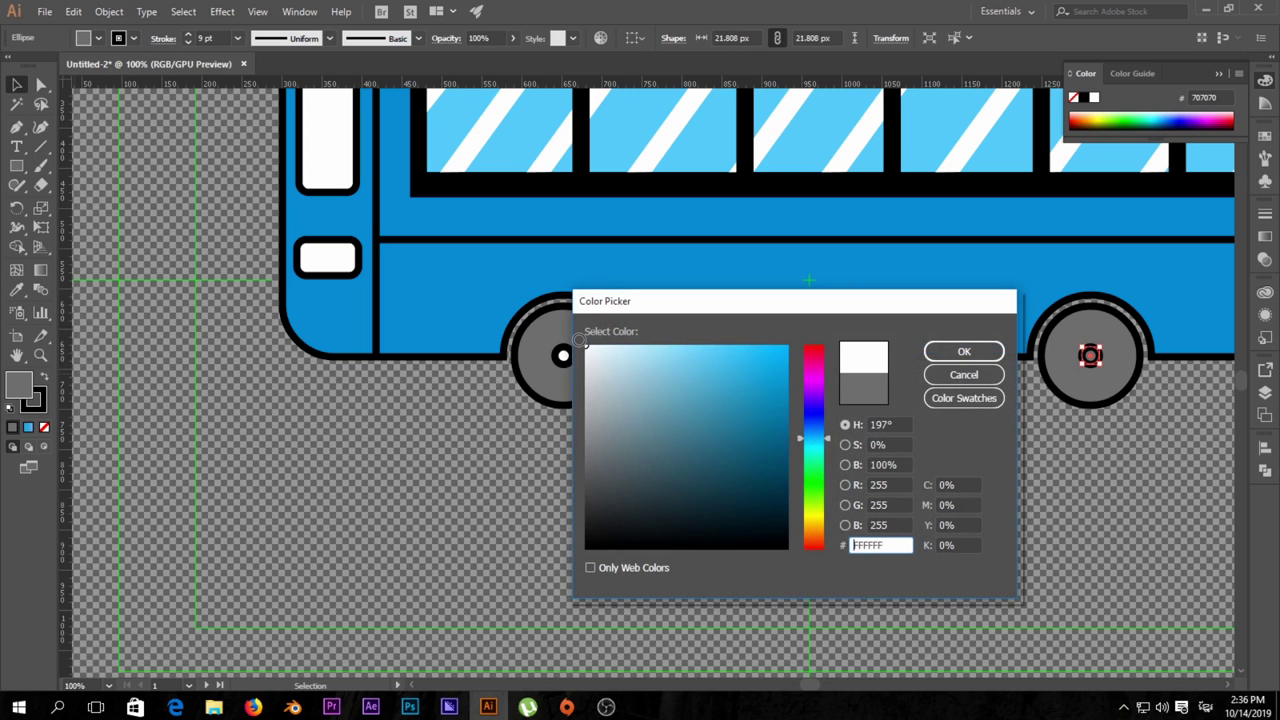
{"action": "left_click", "coordinate": [966, 351]}
{"action": "left_click", "coordinate": [947, 447]}
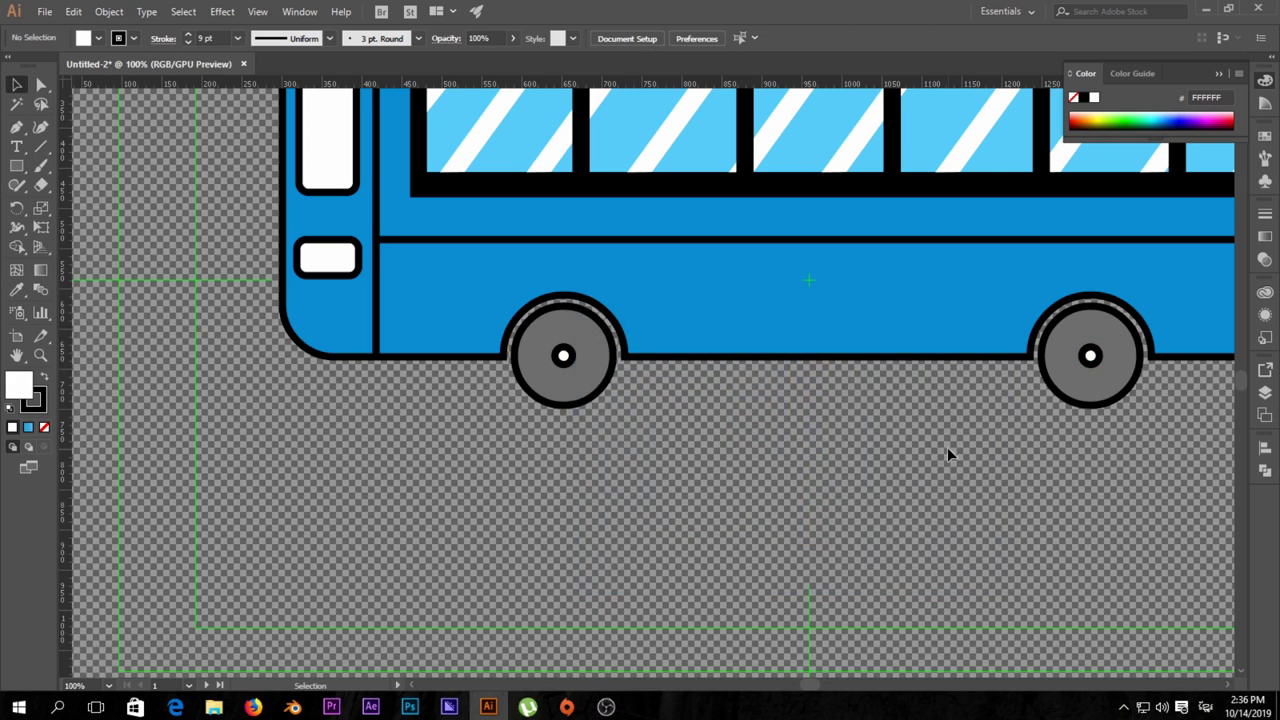
{"action": "scroll", "coordinate": [947, 447], "scroll_direction": "down", "scroll_amount": 3}
{"action": "scroll", "coordinate": [1040, 420], "scroll_direction": "up", "scroll_amount": 2}
{"action": "scroll", "coordinate": [1060, 430], "scroll_direction": "up", "scroll_amount": 2}
Step: Change the left and right grey wheel discs to a white fill, keeping their black outlines
{"action": "scroll", "coordinate": [986, 434], "scroll_direction": "down", "scroll_amount": 2}
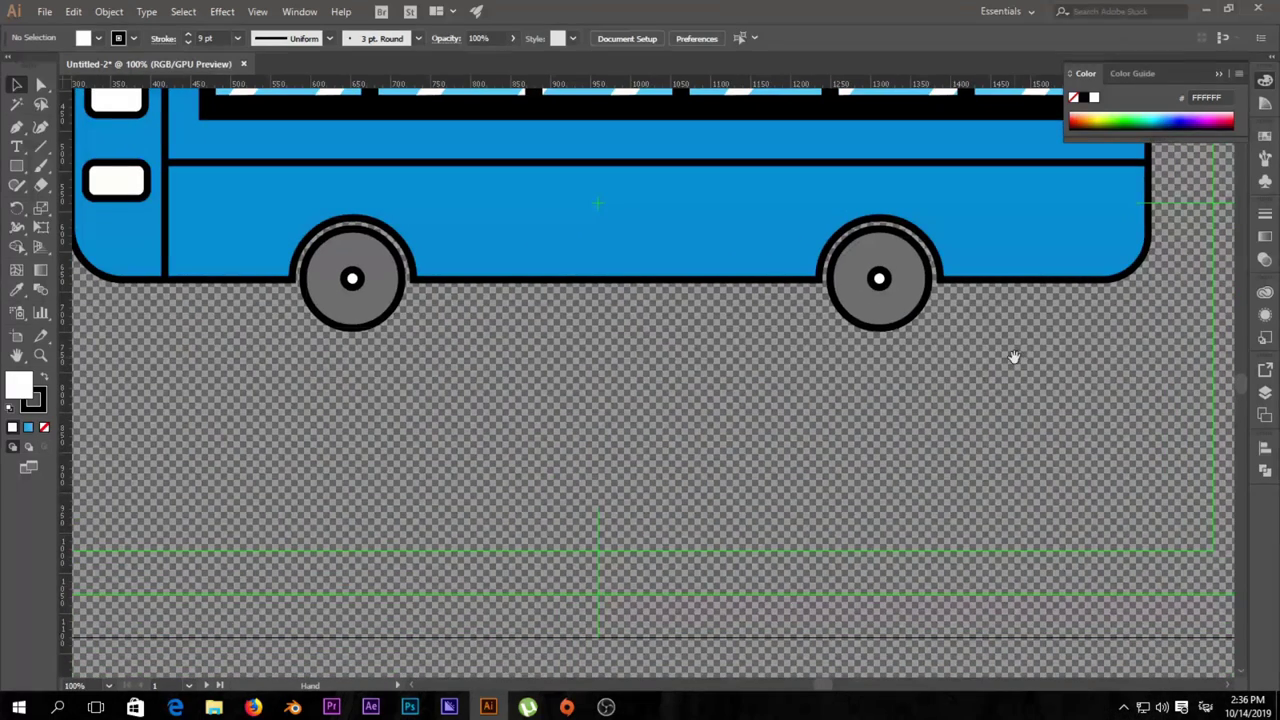
{"action": "left_click", "coordinate": [394, 287]}
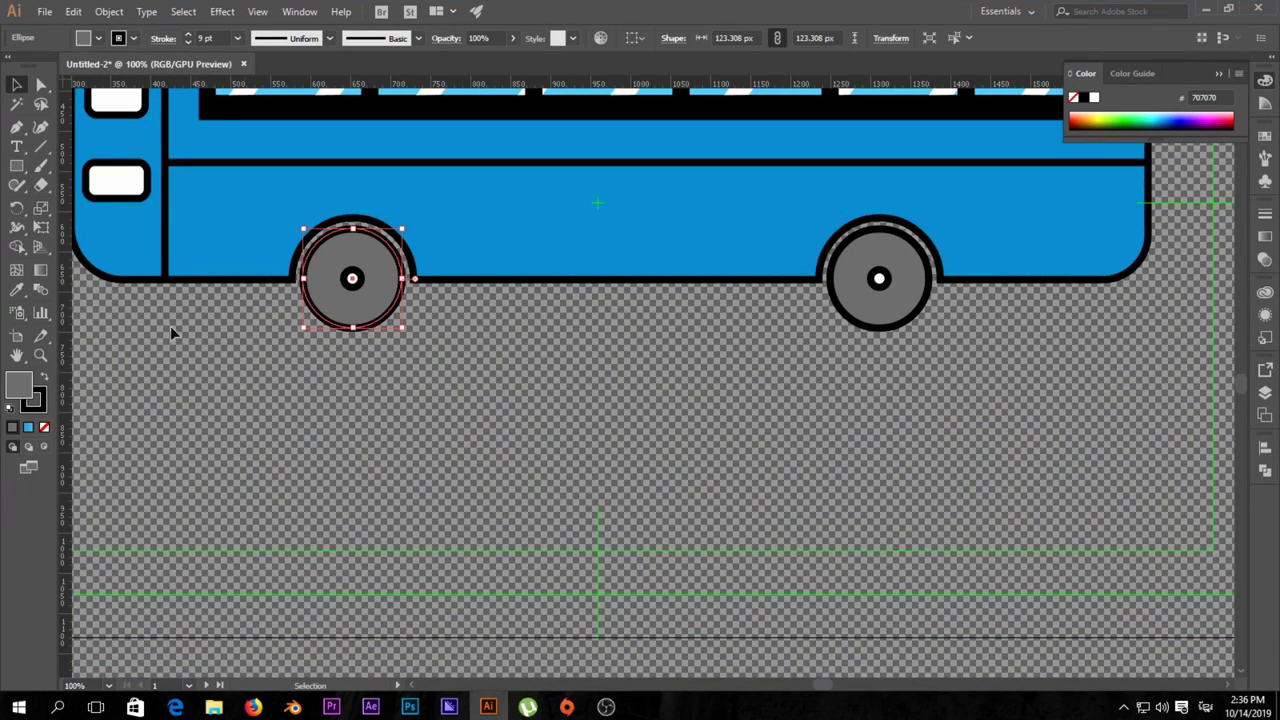
{"action": "double_click", "coordinate": [30, 383]}
{"action": "type", "text": "FFFFFF"}
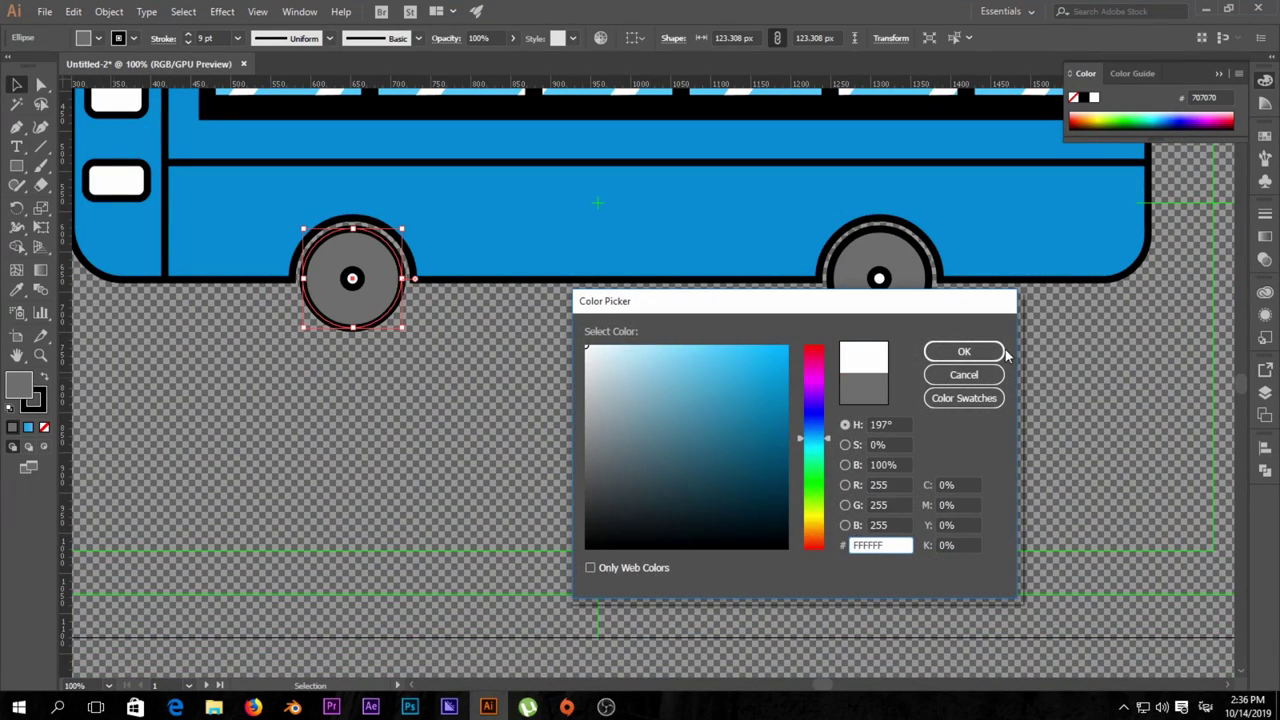
{"action": "left_click", "coordinate": [964, 351]}
{"action": "left_click", "coordinate": [910, 280]}
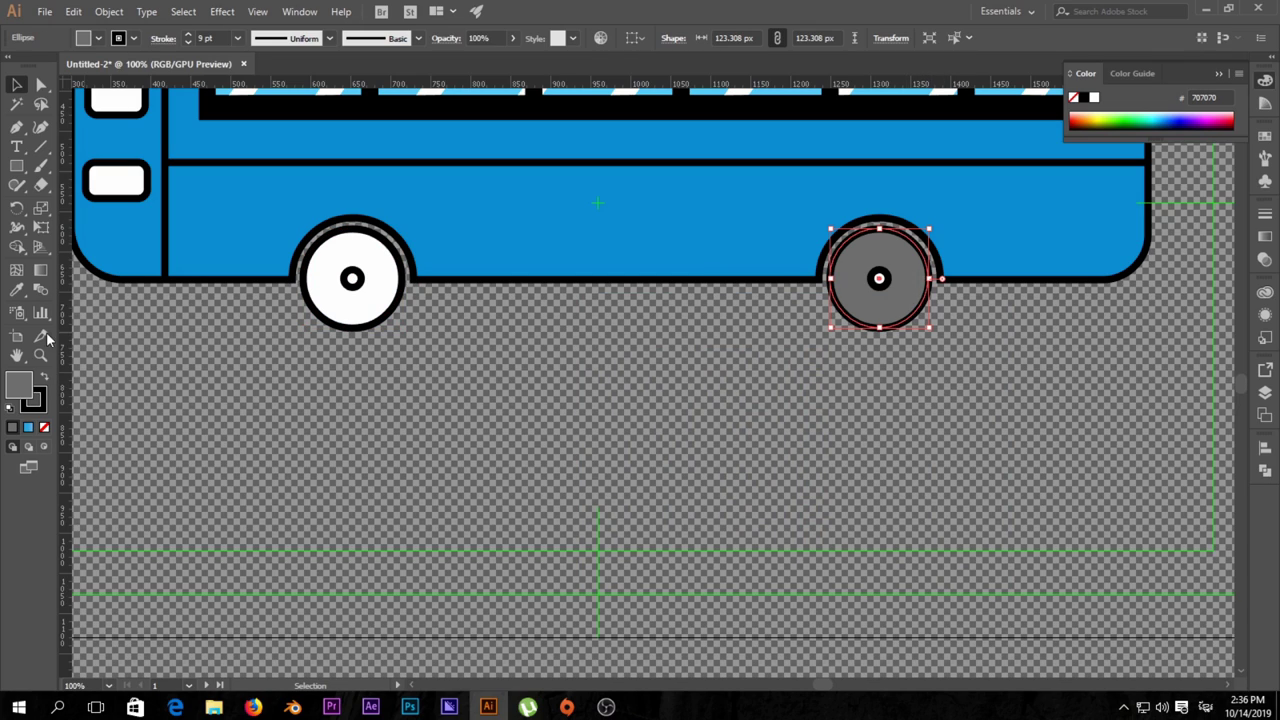
{"action": "double_click", "coordinate": [28, 386]}
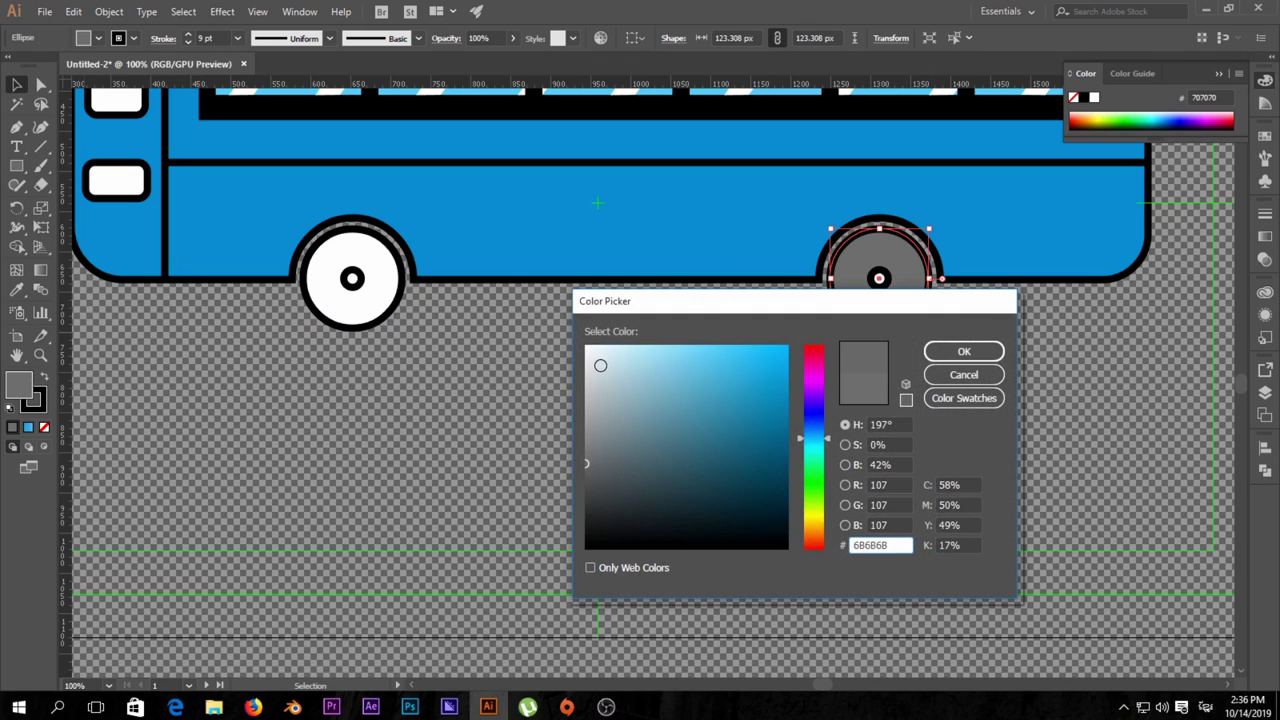
{"action": "left_click", "coordinate": [578, 346]}
{"action": "left_click", "coordinate": [964, 351]}
{"action": "left_click", "coordinate": [990, 380]}
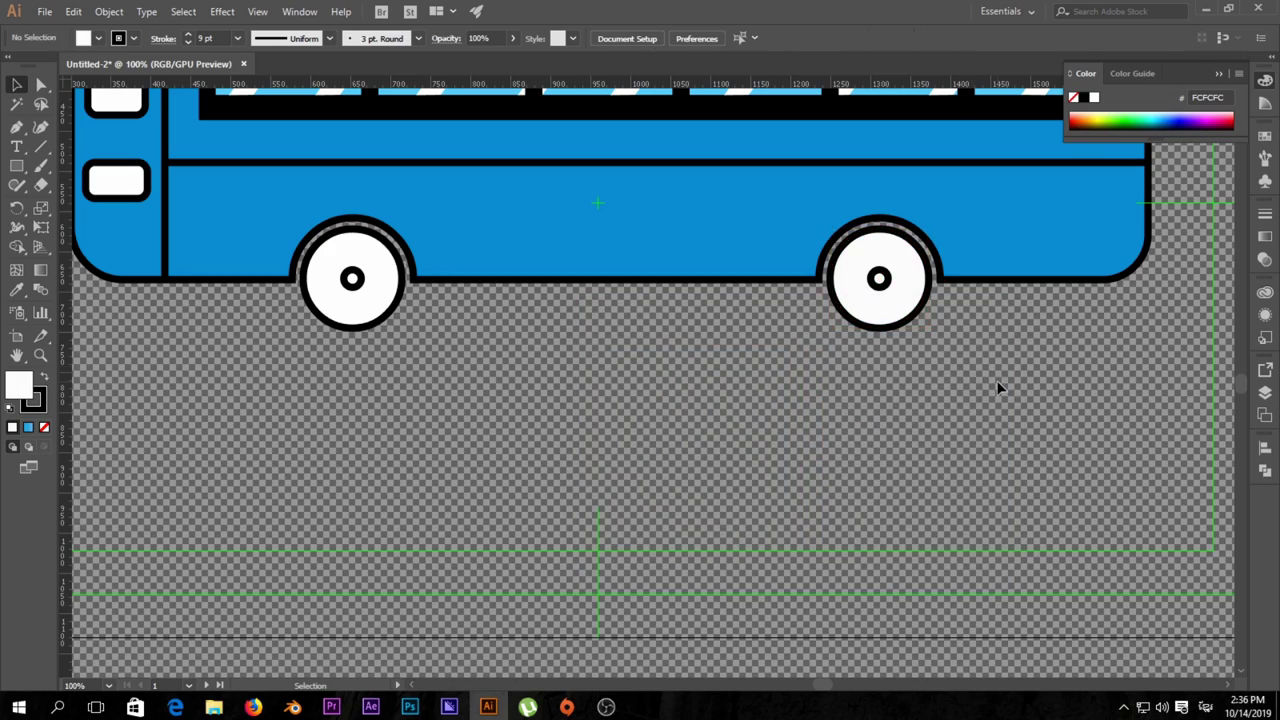
{"action": "scroll", "coordinate": [998, 388], "scroll_direction": "down", "scroll_amount": 3}
{"action": "scroll", "coordinate": [998, 388], "scroll_direction": "up", "scroll_amount": 1}
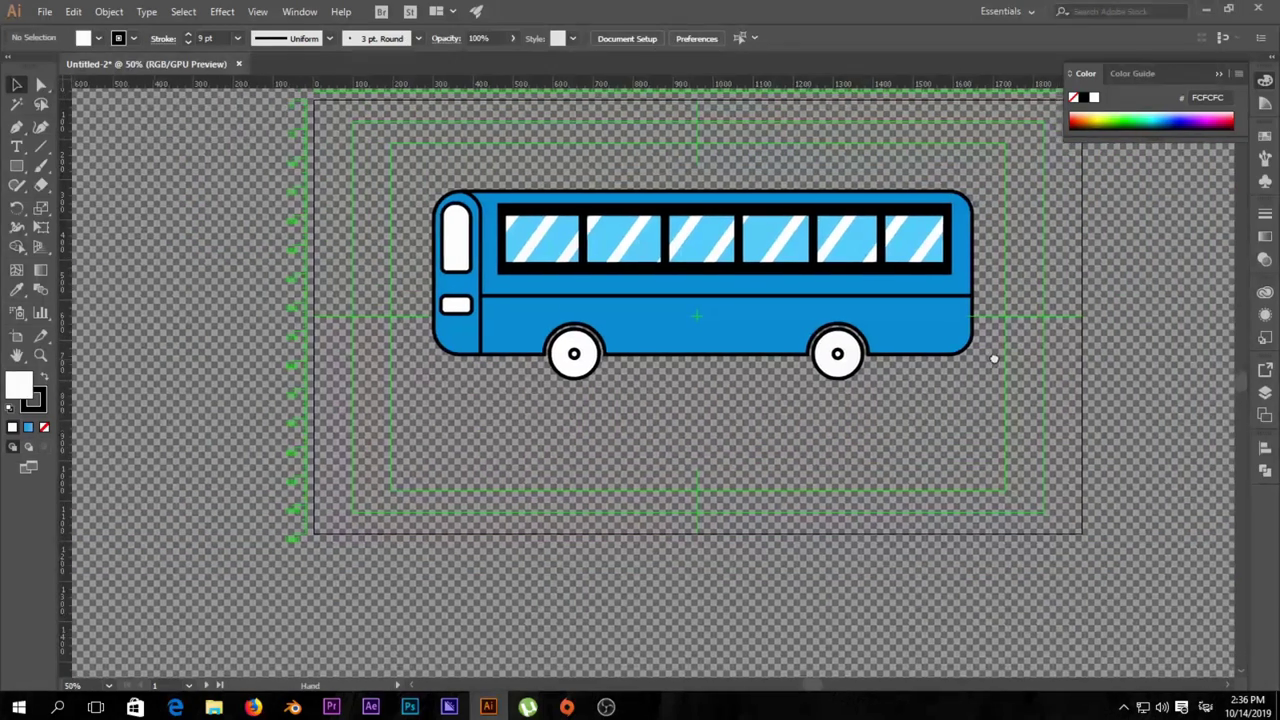
{"action": "scroll", "coordinate": [1040, 424], "scroll_direction": "up", "scroll_amount": 1}
{"action": "scroll", "coordinate": [1040, 424], "scroll_direction": "down", "scroll_amount": 1}
{"action": "scroll", "coordinate": [1039, 426], "scroll_direction": "up", "scroll_amount": 1}
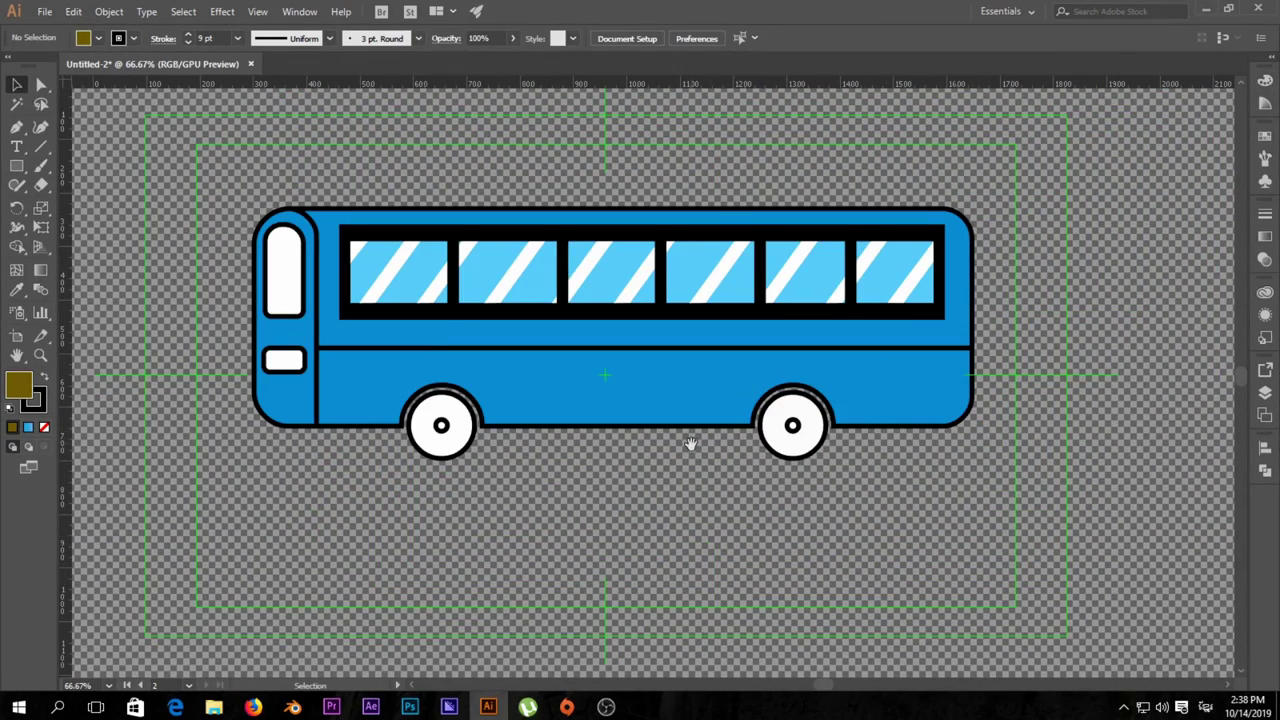
{"action": "left_click_drag", "start_coordinate": [689, 443], "coordinate": [748, 450]}
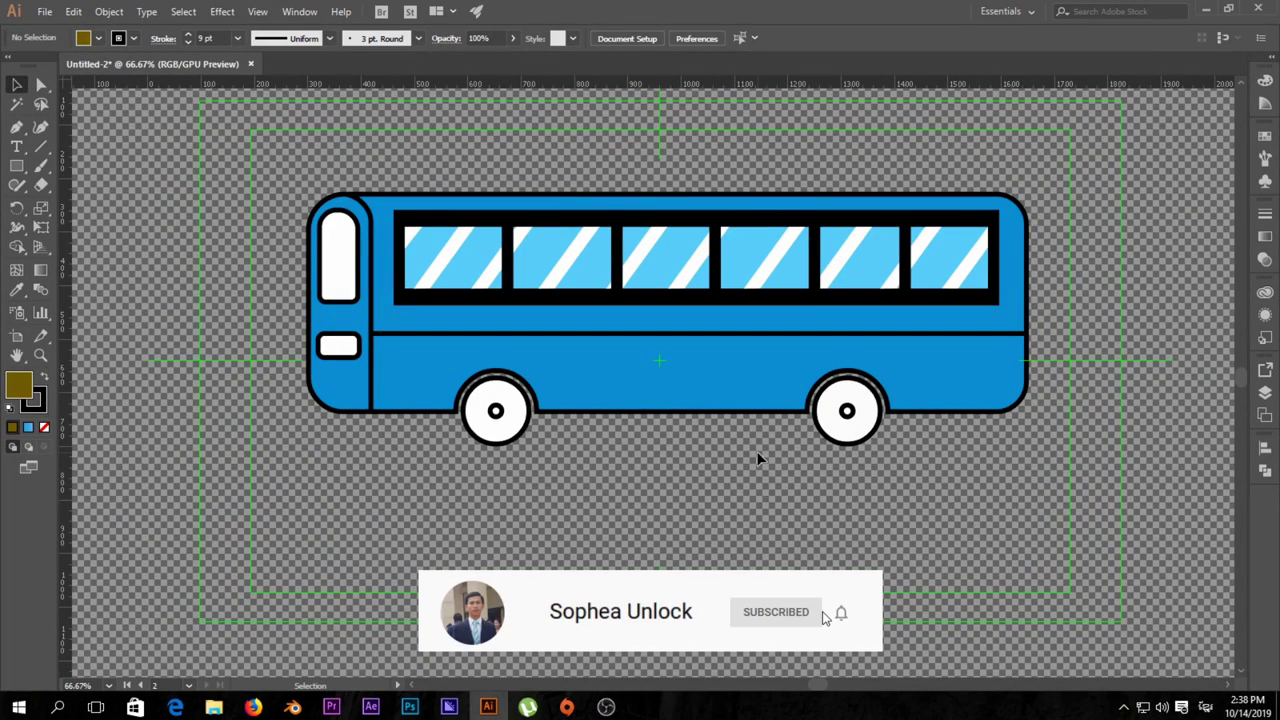
{"action": "scroll", "coordinate": [758, 459], "scroll_direction": "down", "scroll_amount": 2}
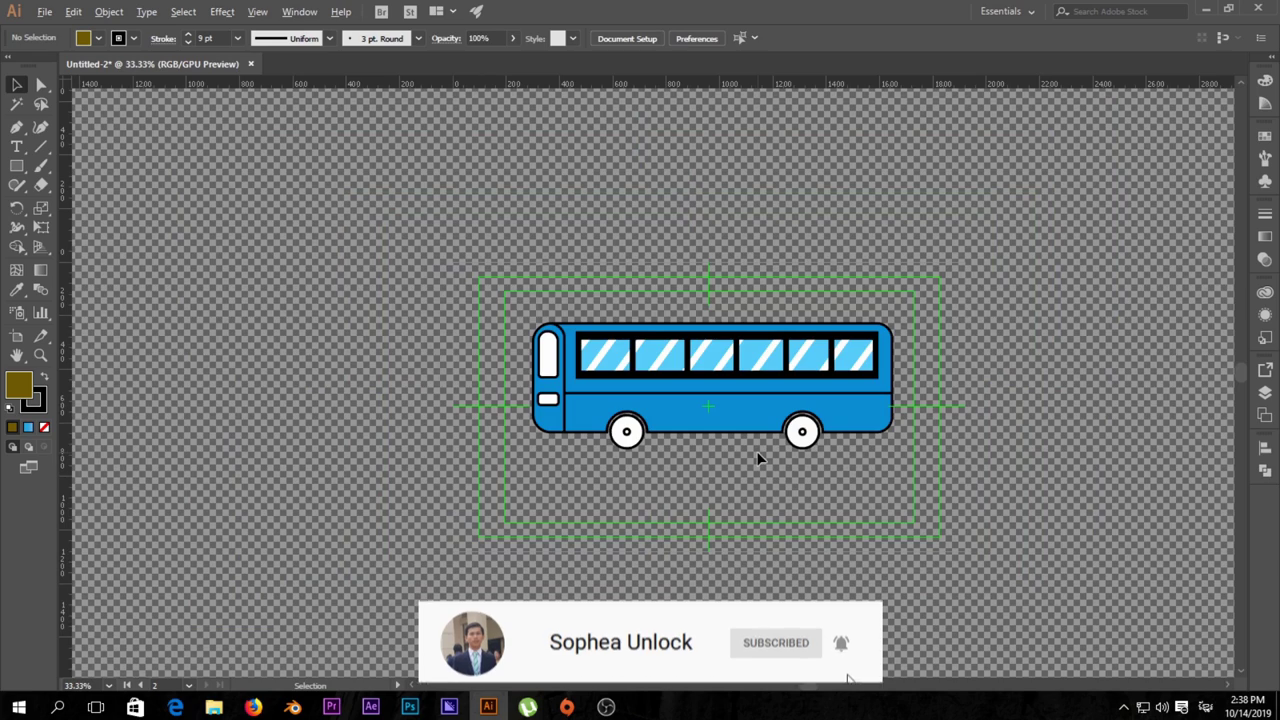
{"action": "scroll", "coordinate": [758, 459], "scroll_direction": "up", "scroll_amount": 1}
{"action": "scroll", "coordinate": [758, 459], "scroll_direction": "up", "scroll_amount": 1}
{"action": "left_click_drag", "start_coordinate": [936, 457], "coordinate": [938, 481]}
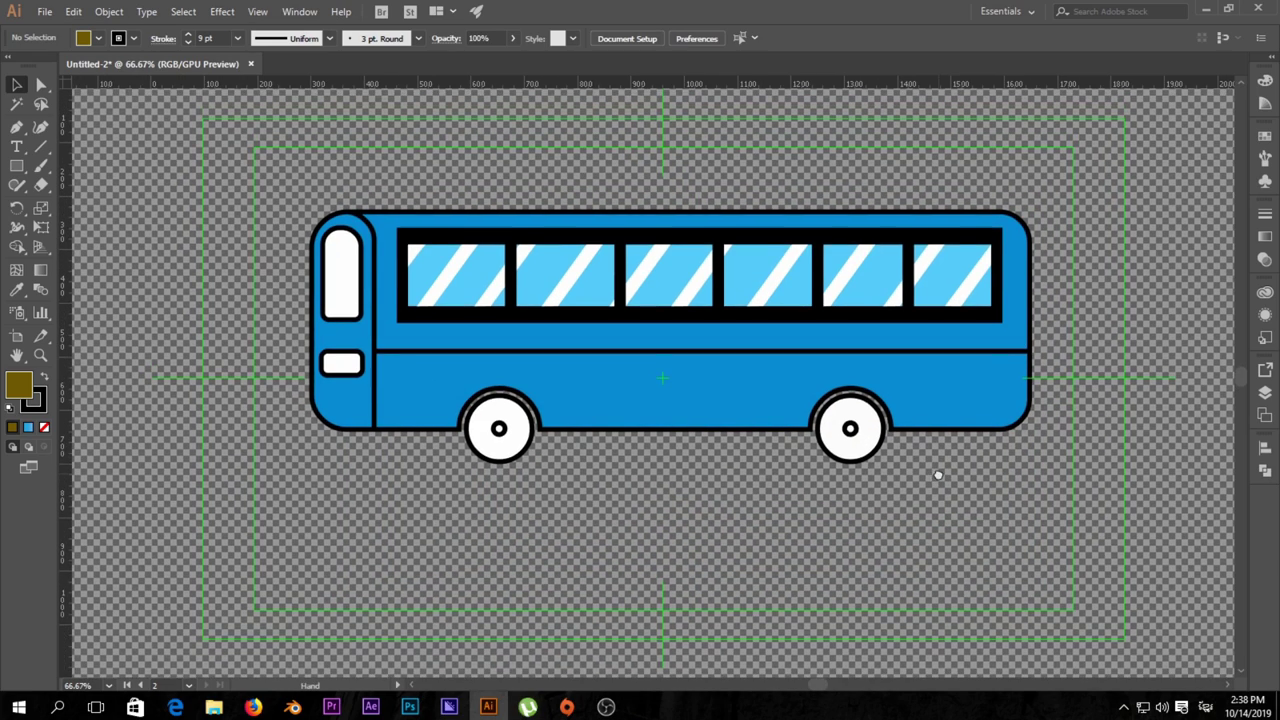